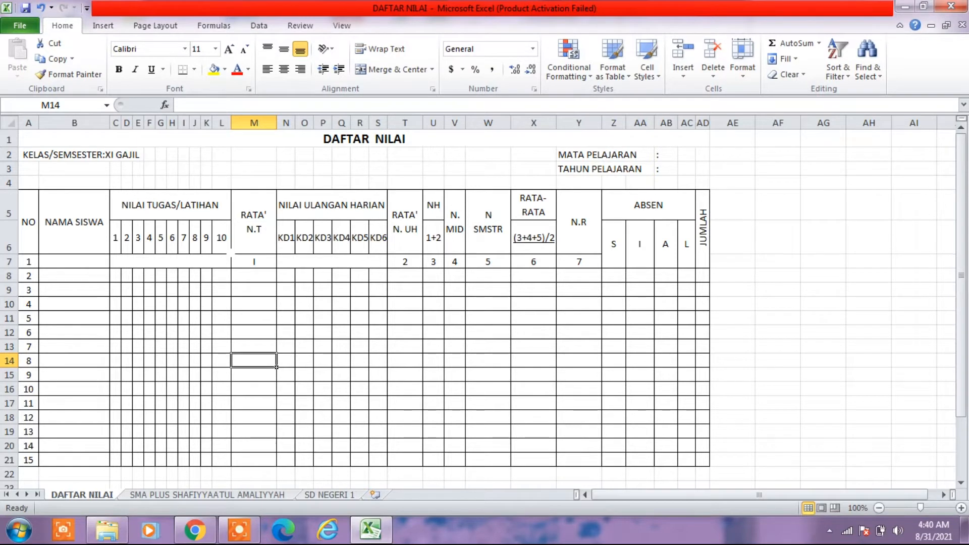
left_click(238, 275)
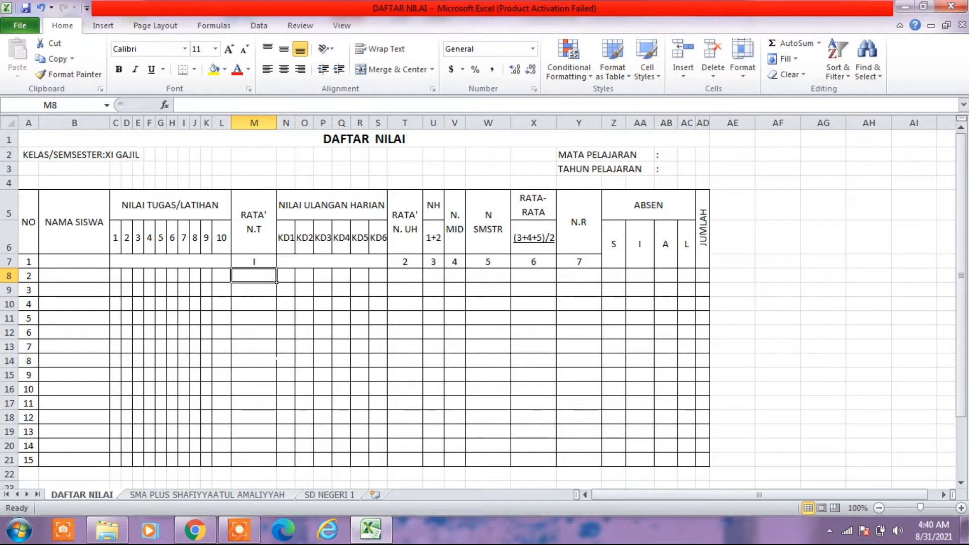
left_click(244, 348)
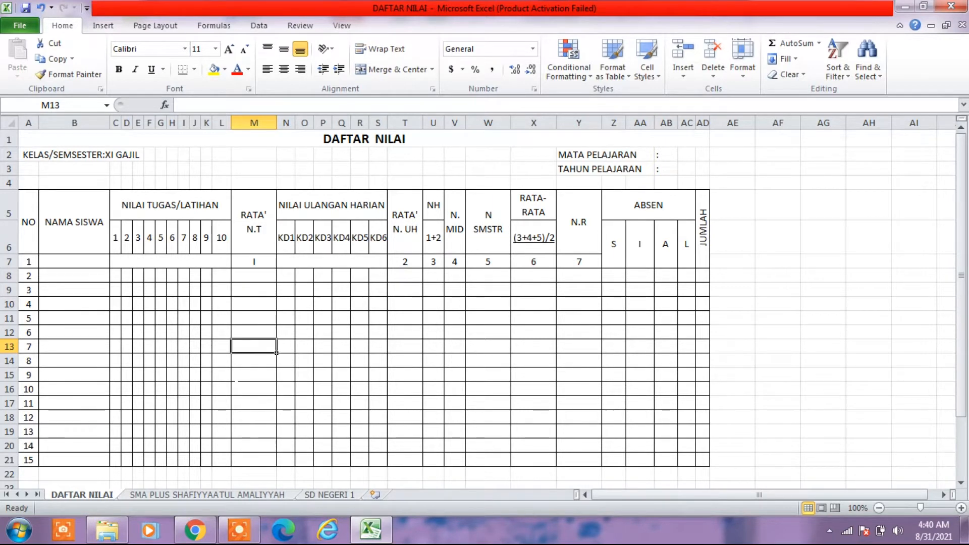
- Create a new blank workbook and set its page to Legal paper size in landscape orientation
key("ctrl+n")
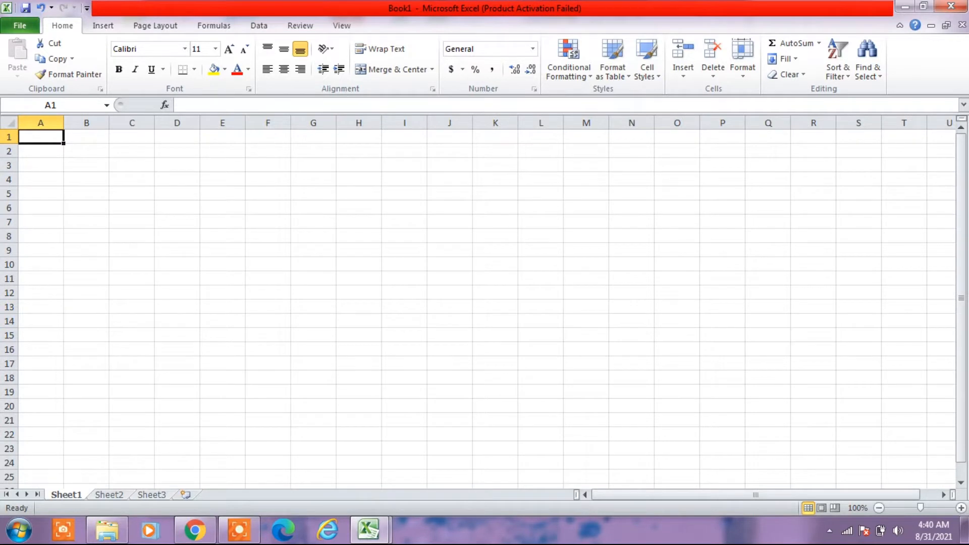
left_click(168, 31)
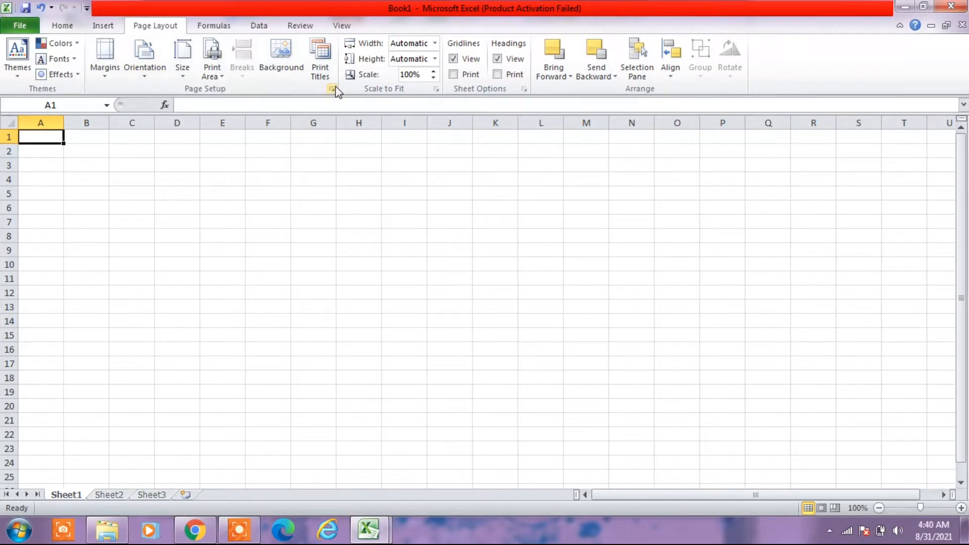
left_click(333, 88)
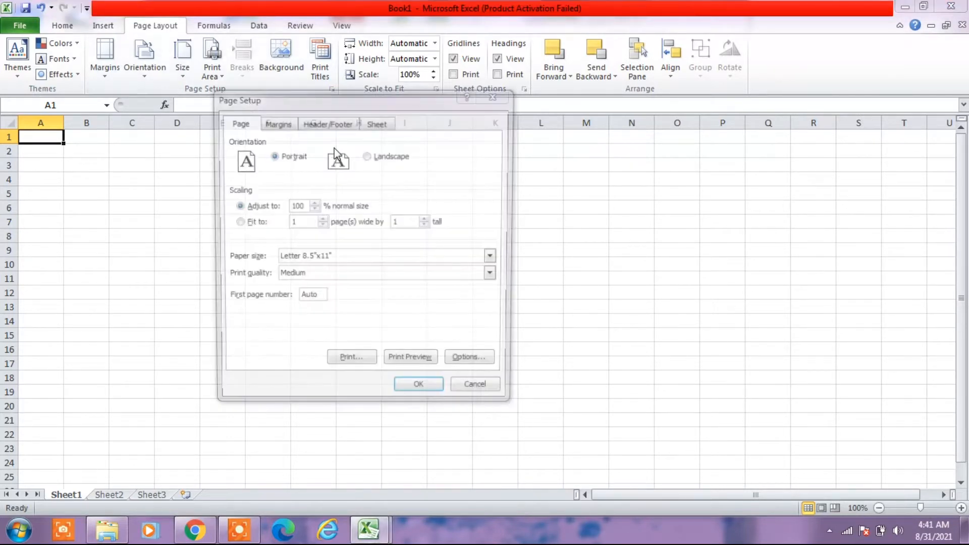
left_click(344, 257)
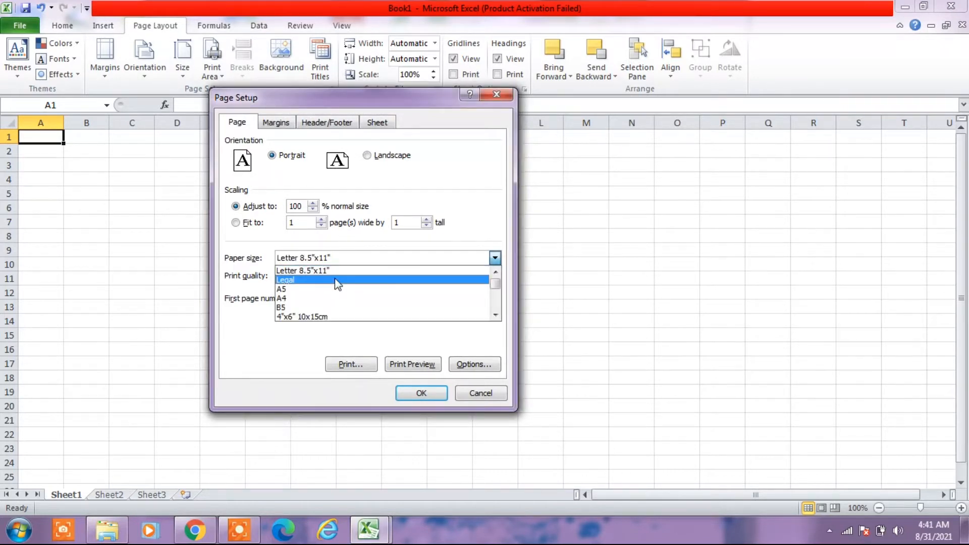
left_click(335, 280)
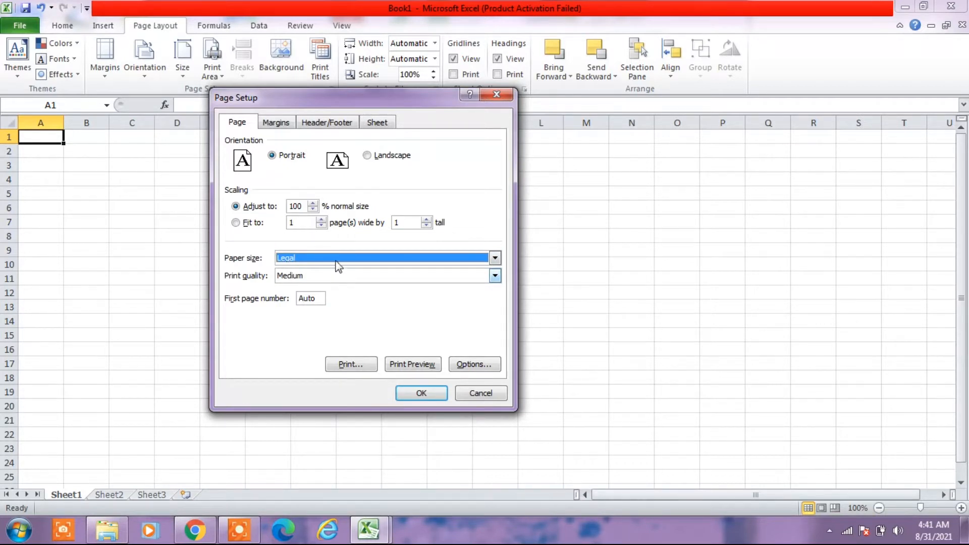
left_click(375, 163)
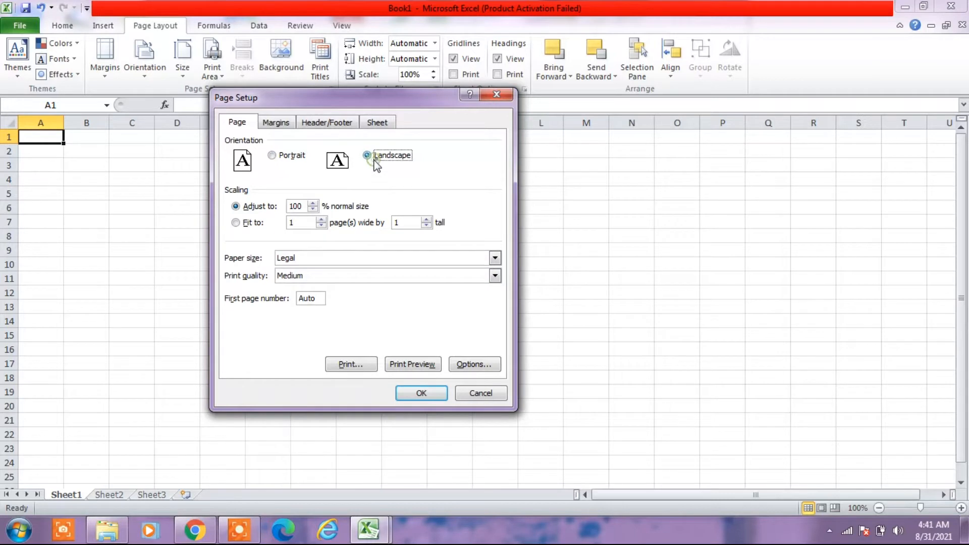
left_click(426, 396)
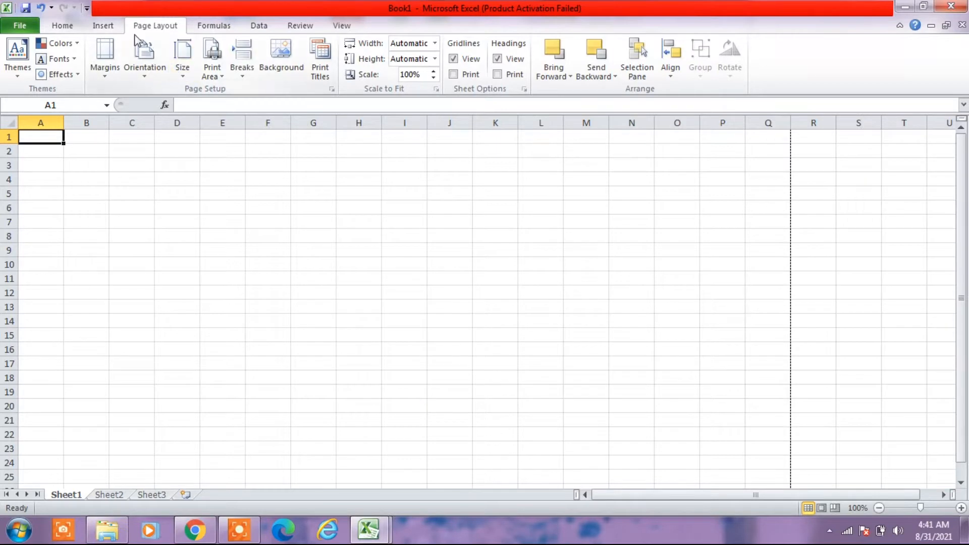
- Review the custom margin settings of the new sheet's page setup
left_click(105, 75)
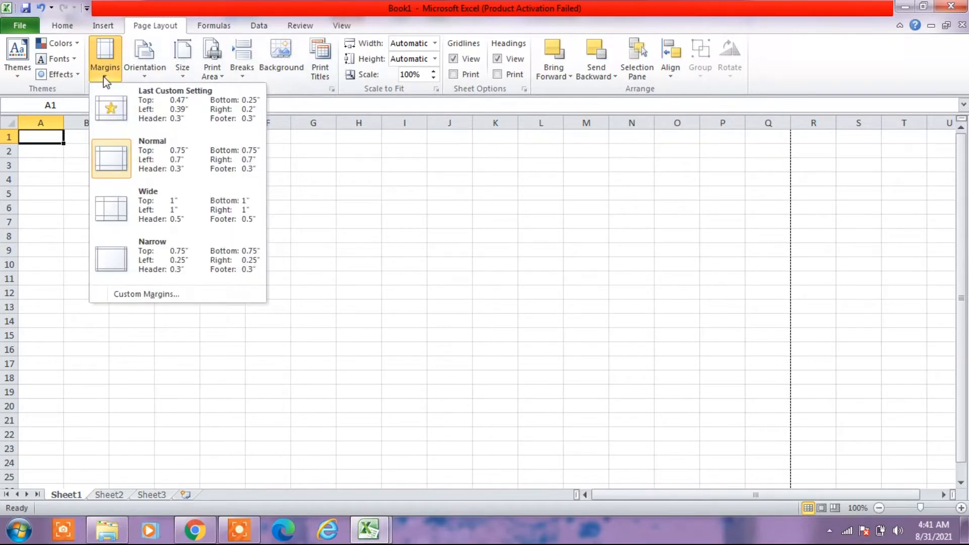
left_click(154, 298)
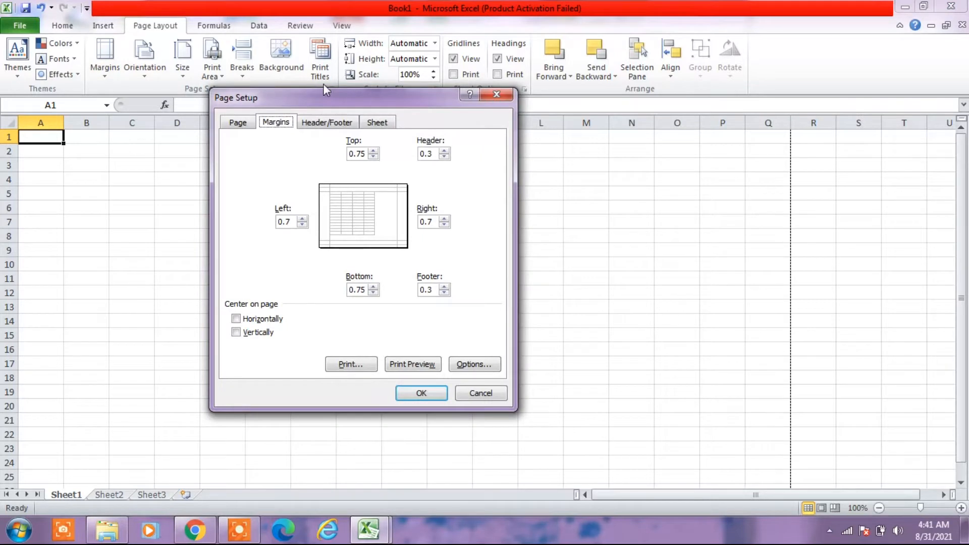
left_click(497, 94)
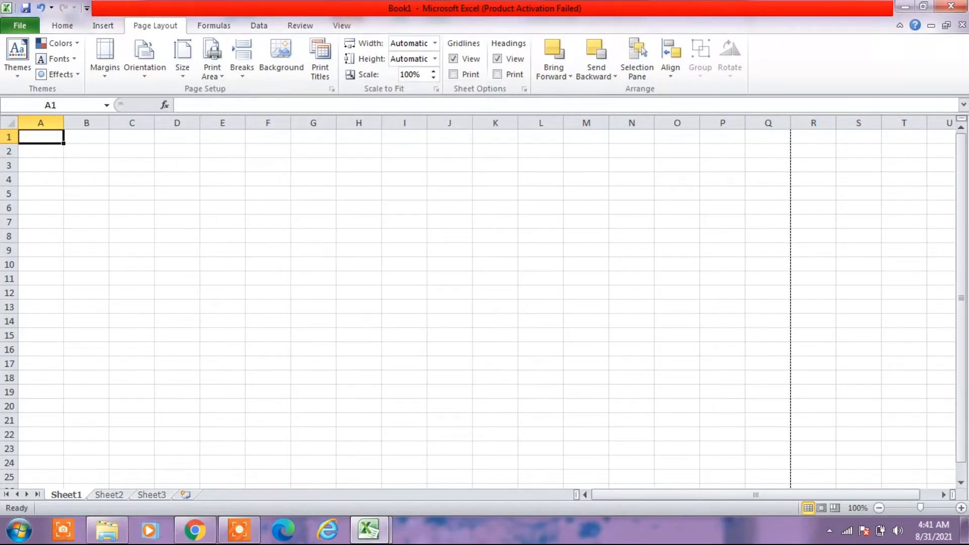
- Enter the title DAFTAR NILAI in cell A1
mouse_move(371, 537)
type("D")
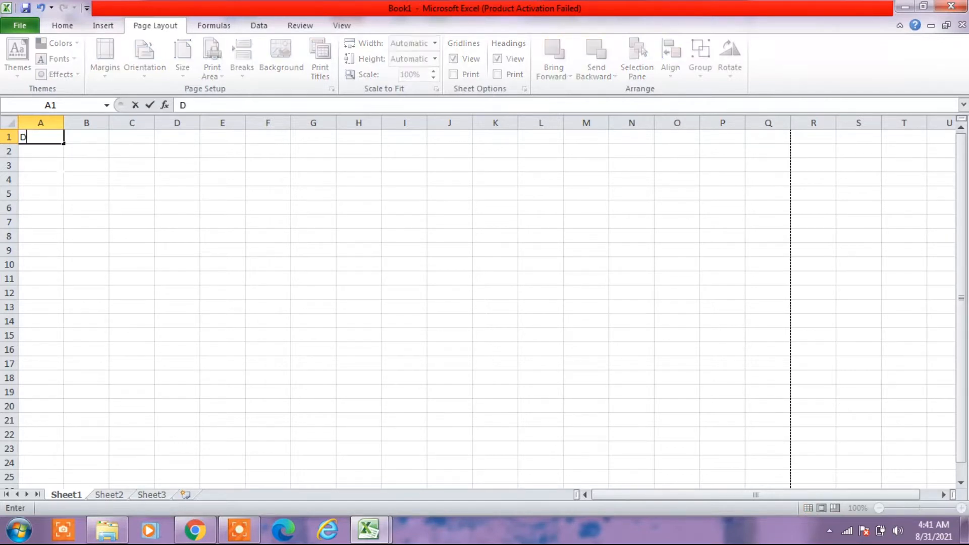
type("AFTAR NI")
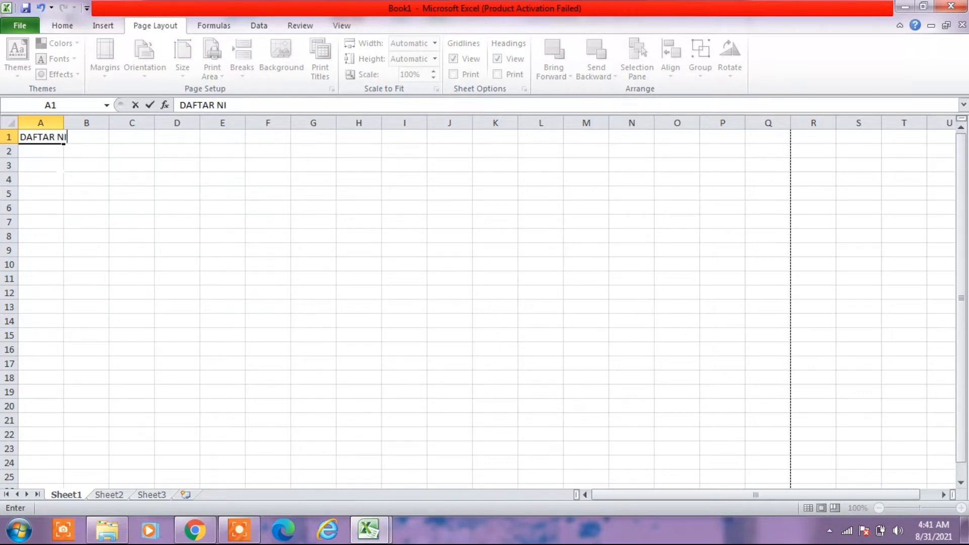
type("LAI")
key("Return")
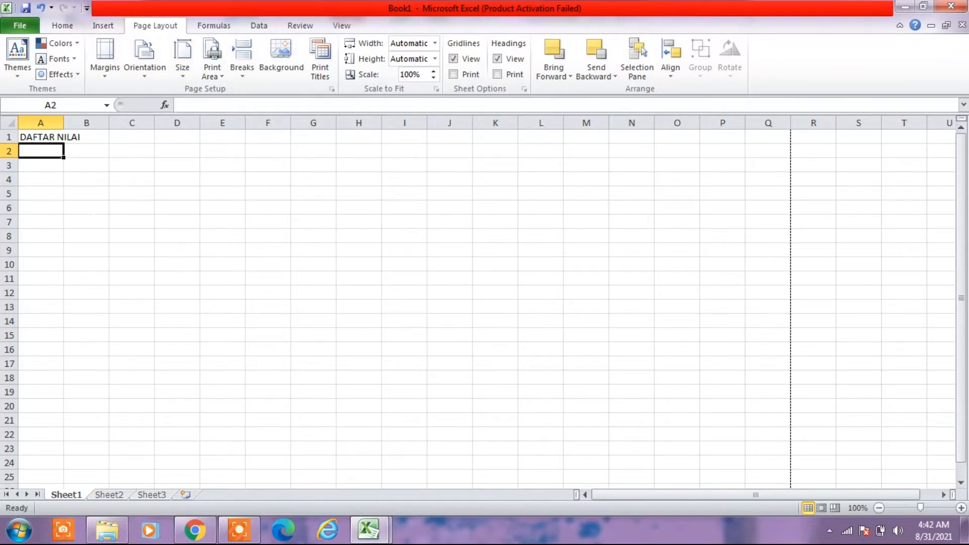
- Consult the DAFTAR NILAI workbook as reference, then return to Book1 and enter KELAS/SEMESTER in cell A3
left_click(368, 531)
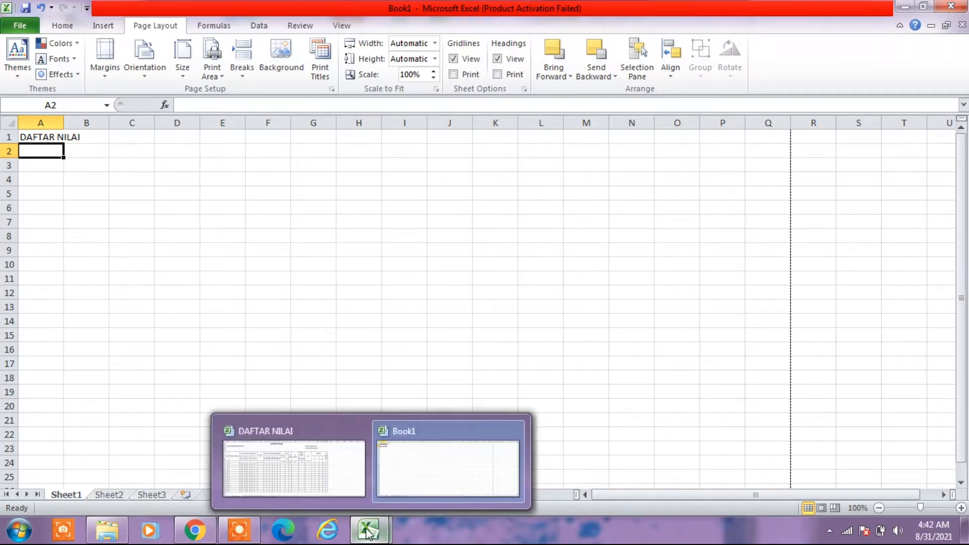
left_click(289, 462)
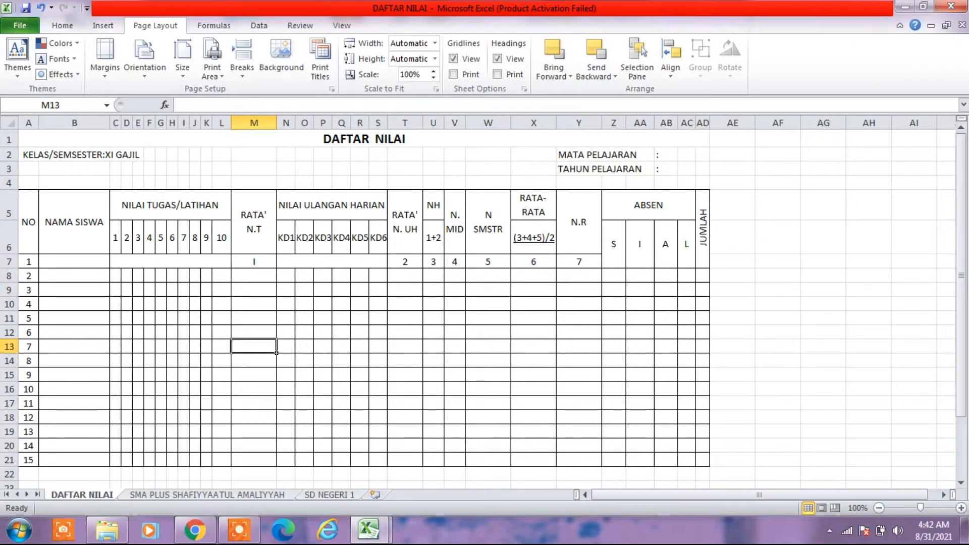
left_click(373, 528)
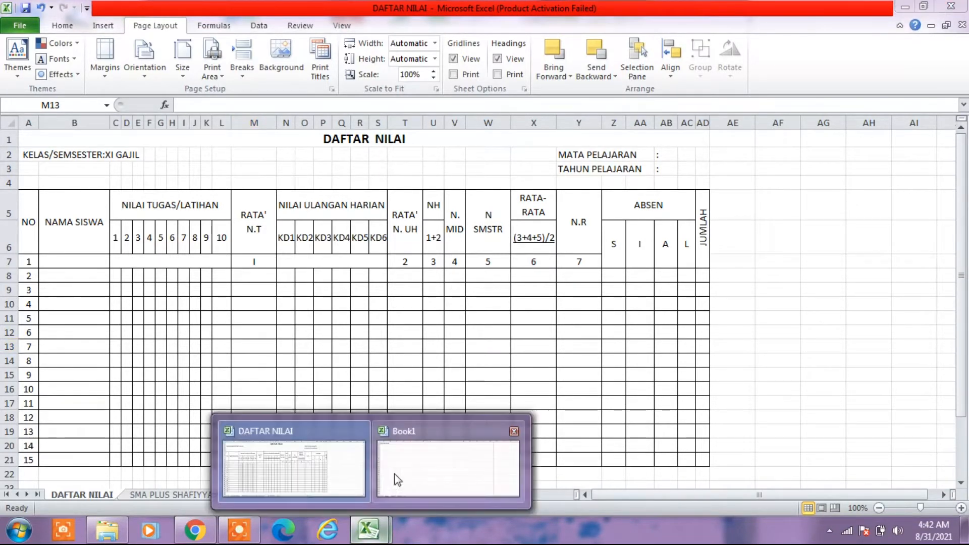
left_click(396, 477)
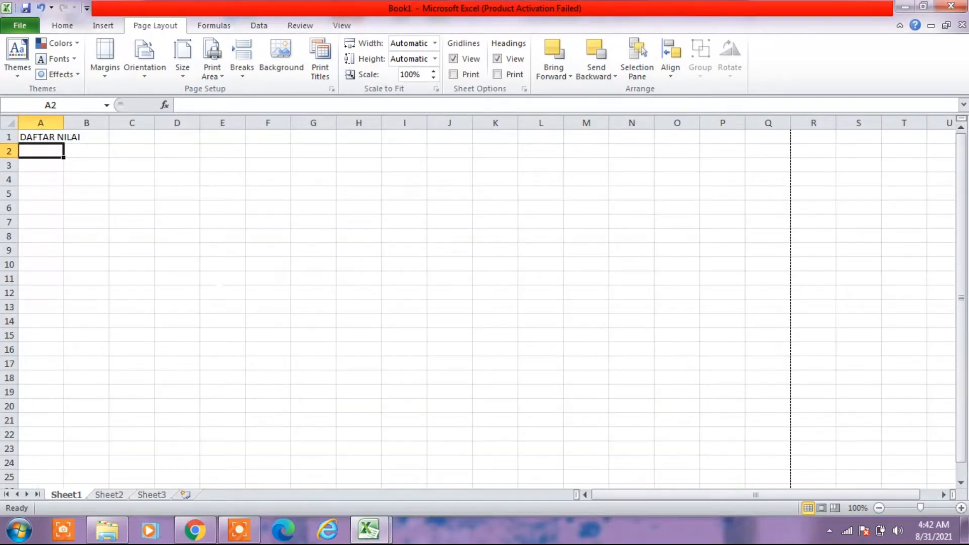
key("Down")
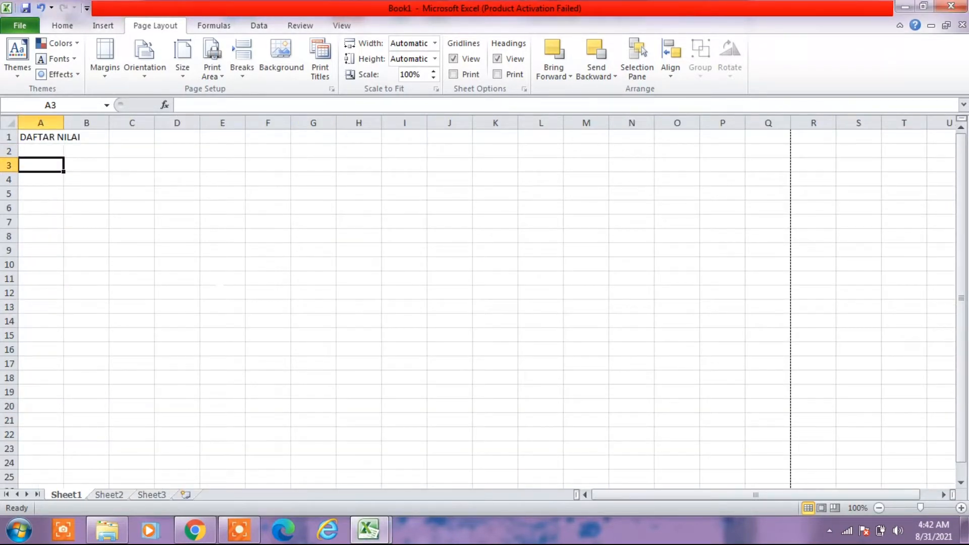
type("KEL")
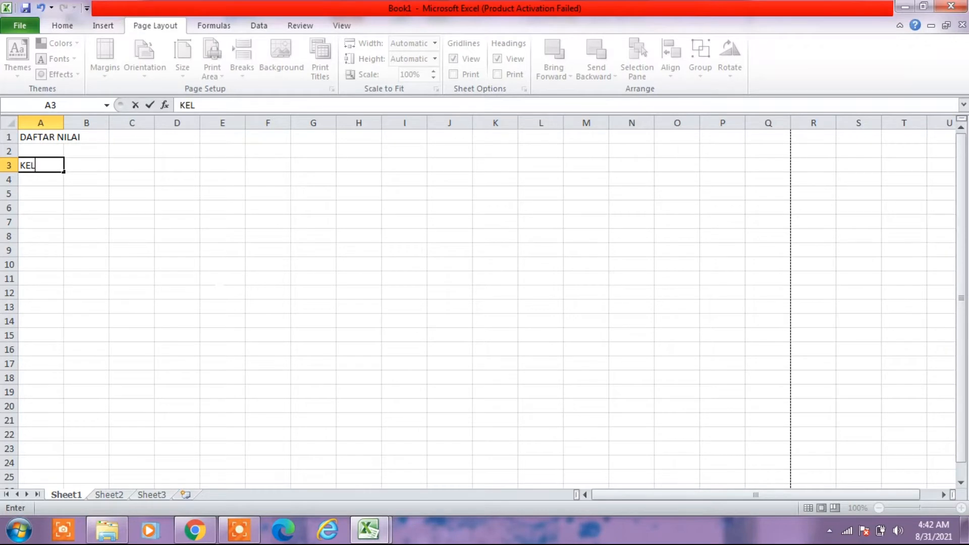
type("AS/SEM")
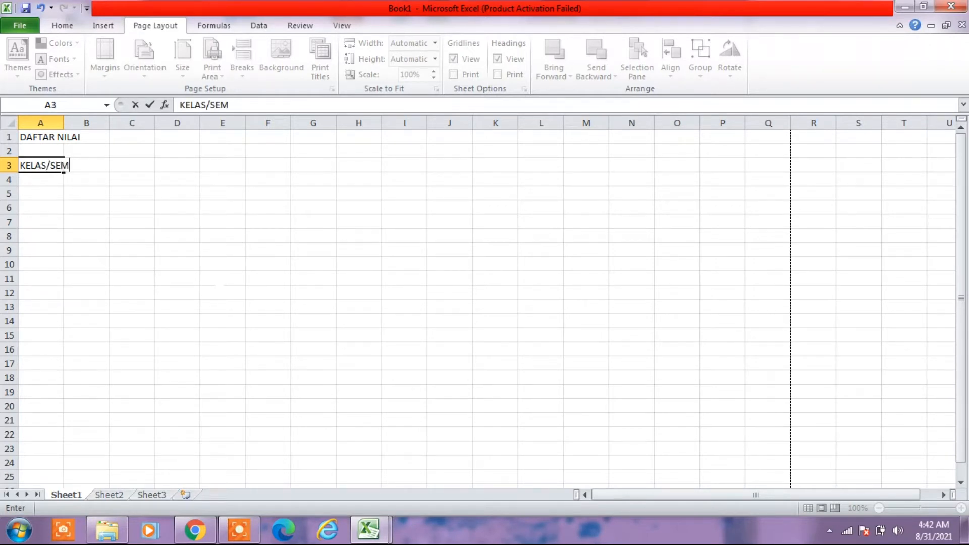
type("ESTER")
key("Return")
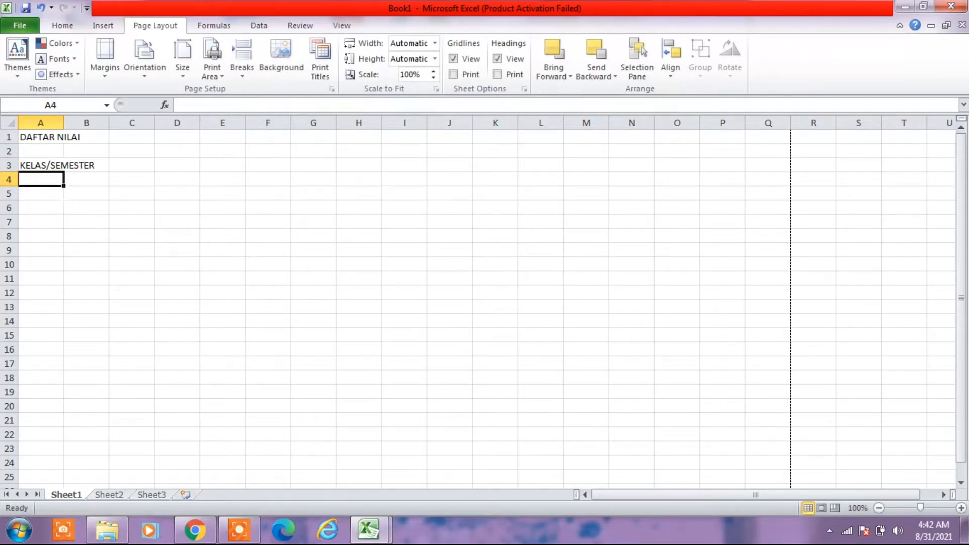
- Check the table headers in the DAFTAR NILAI workbook and enter NO in A5 and NAMA SISWA in B5 of Book1
key("Return")
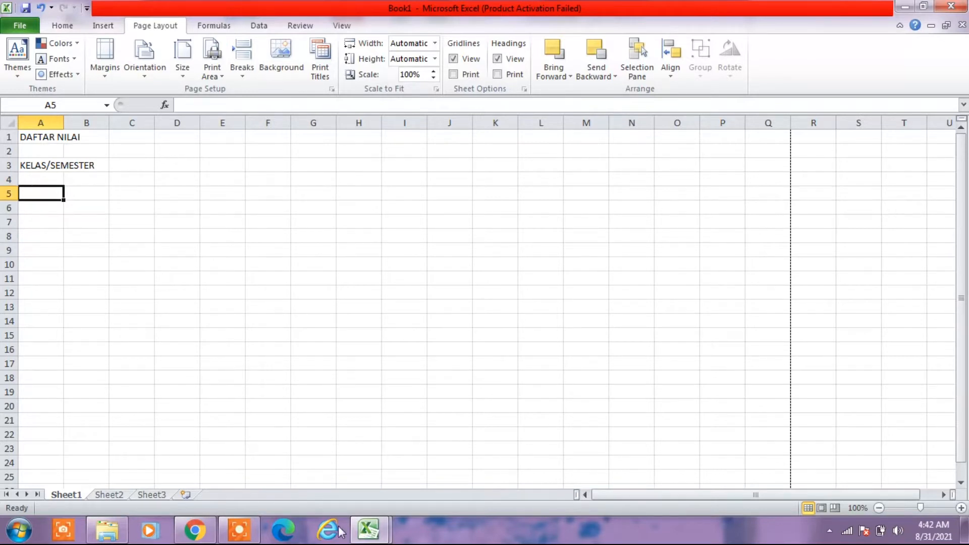
mouse_move(367, 536)
left_click(318, 470)
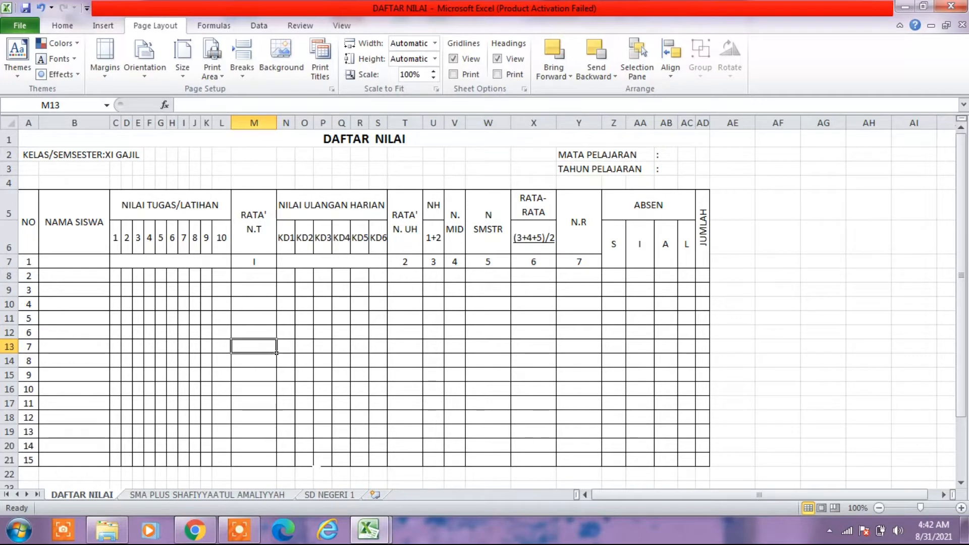
mouse_move(369, 530)
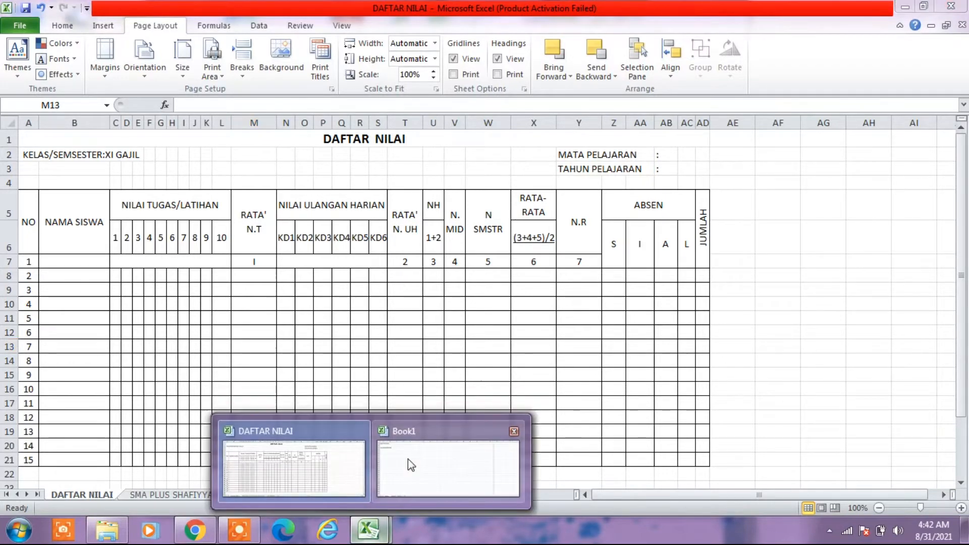
left_click(408, 459)
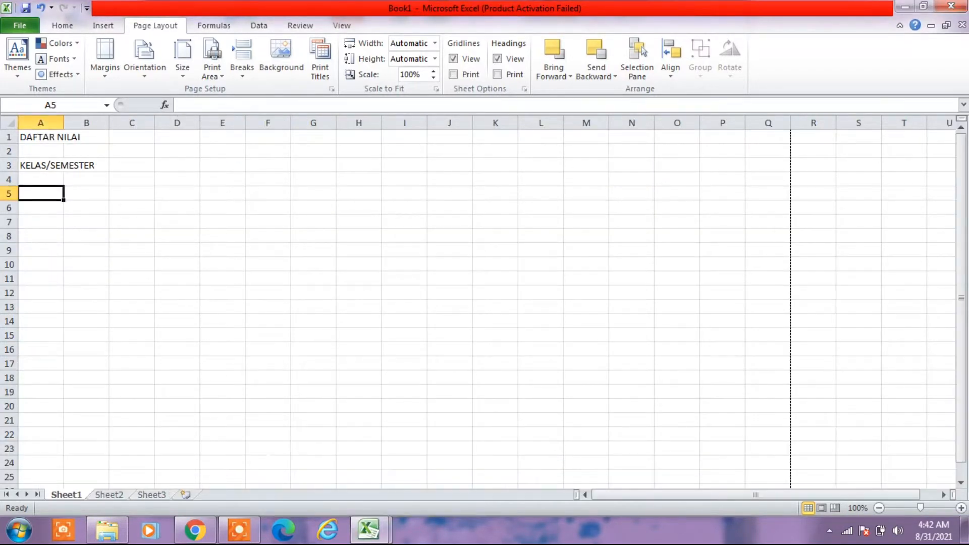
type("NO")
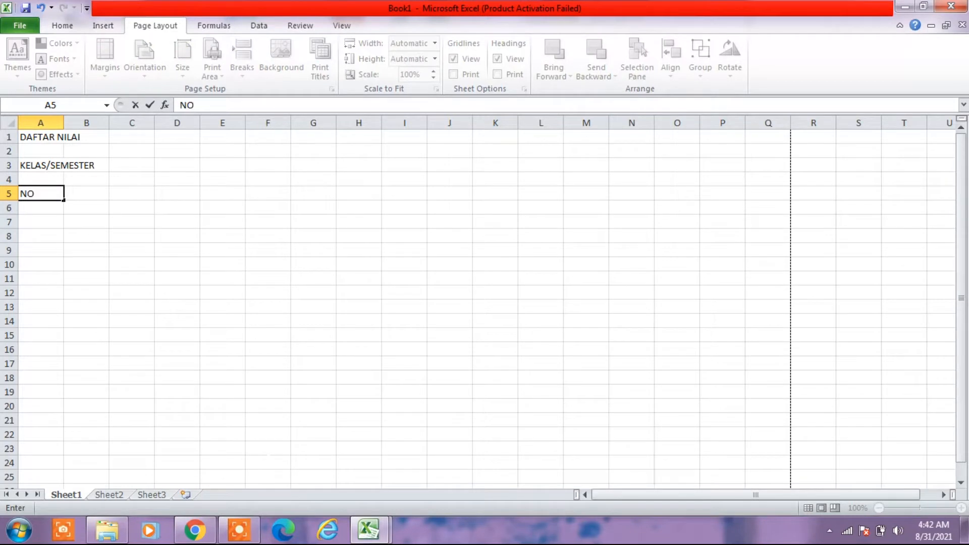
key("Tab")
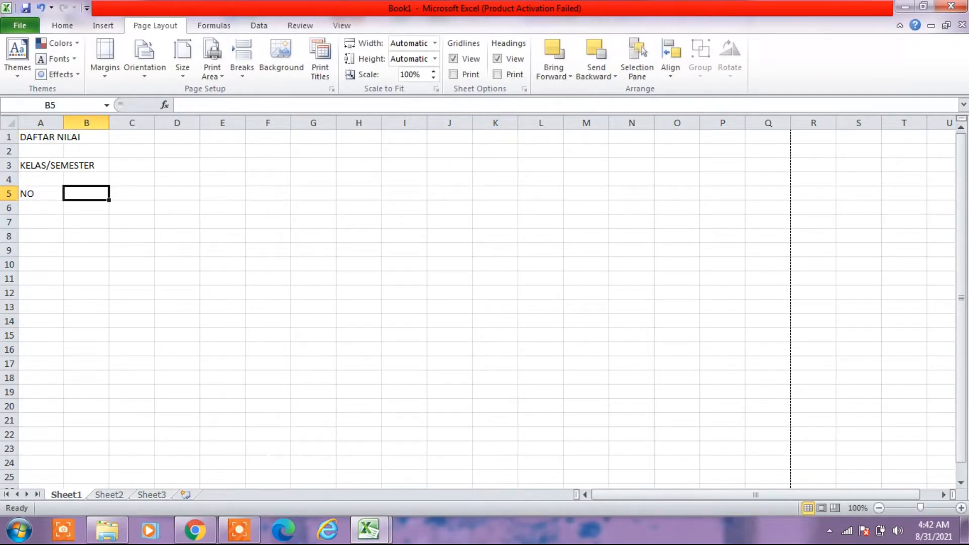
type("NAMA SI")
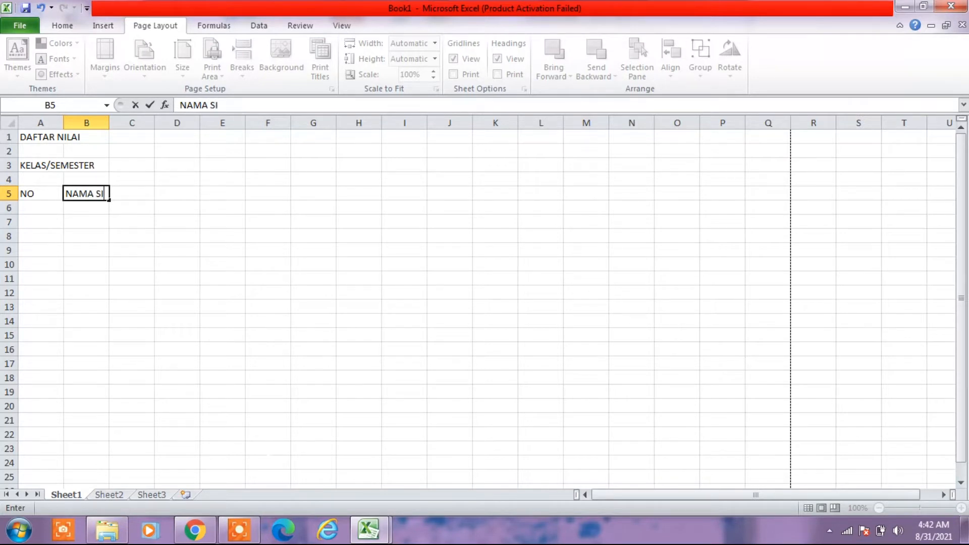
type("SWA")
left_click(177, 335)
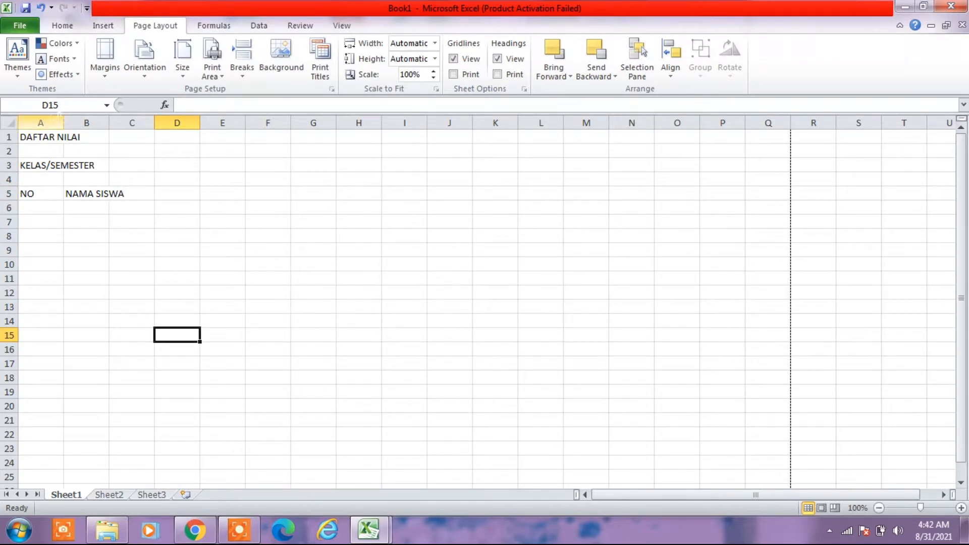
- Narrow column A to suit the NO header and widen column B so NAMA SISWA fits
left_click_drag(63, 123, 44, 125)
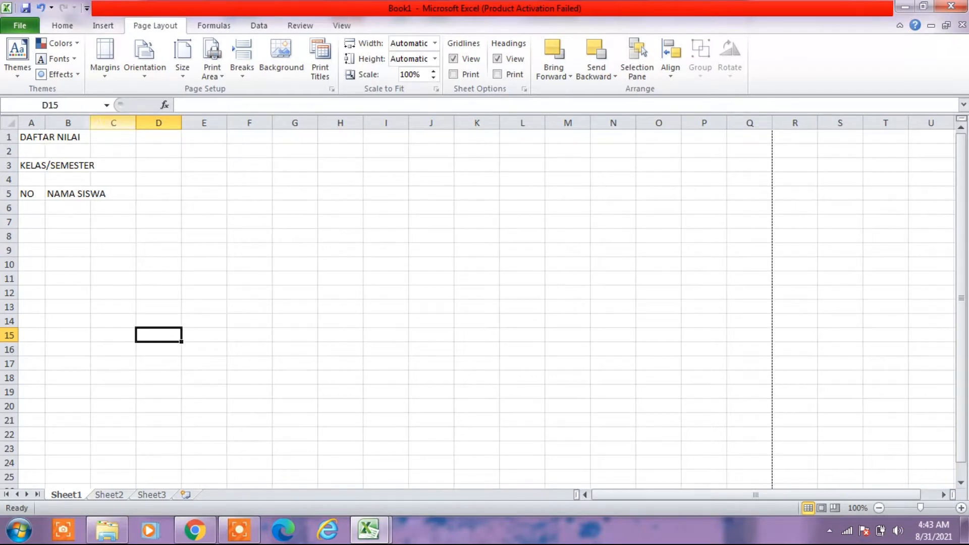
left_click_drag(90, 123, 131, 123)
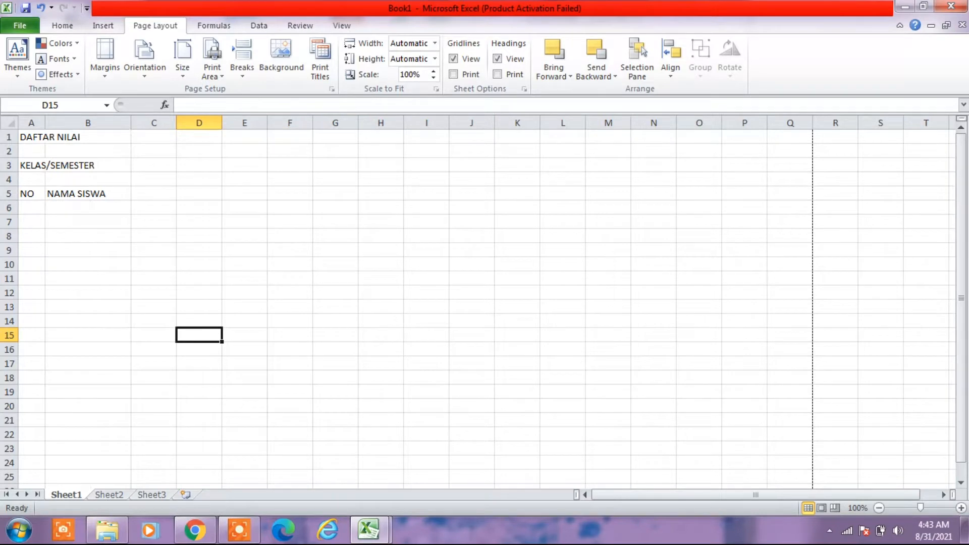
- Check the next header in the DAFTAR NILAI workbook and enter NILAI TUGAS/LATIHAN in cell C5 of Book1
left_click(358, 536)
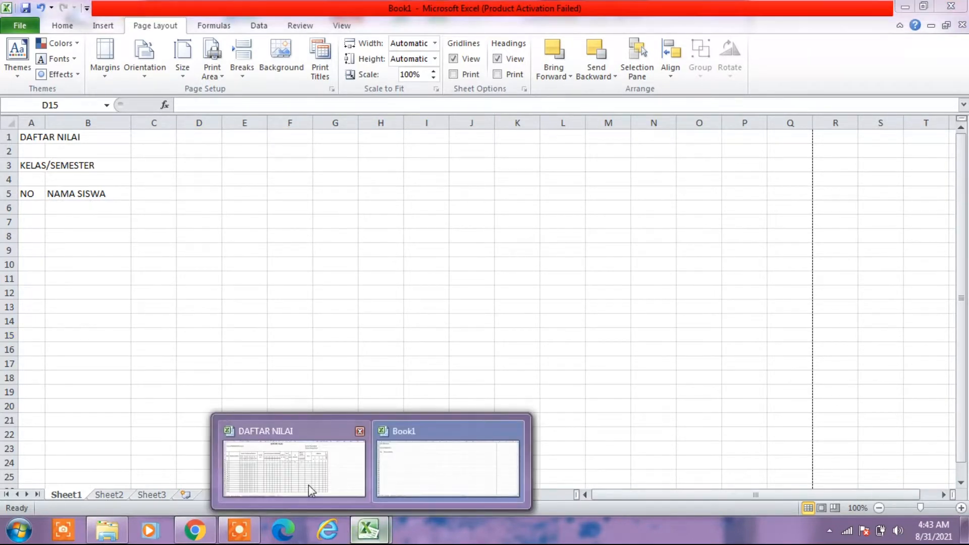
left_click(308, 485)
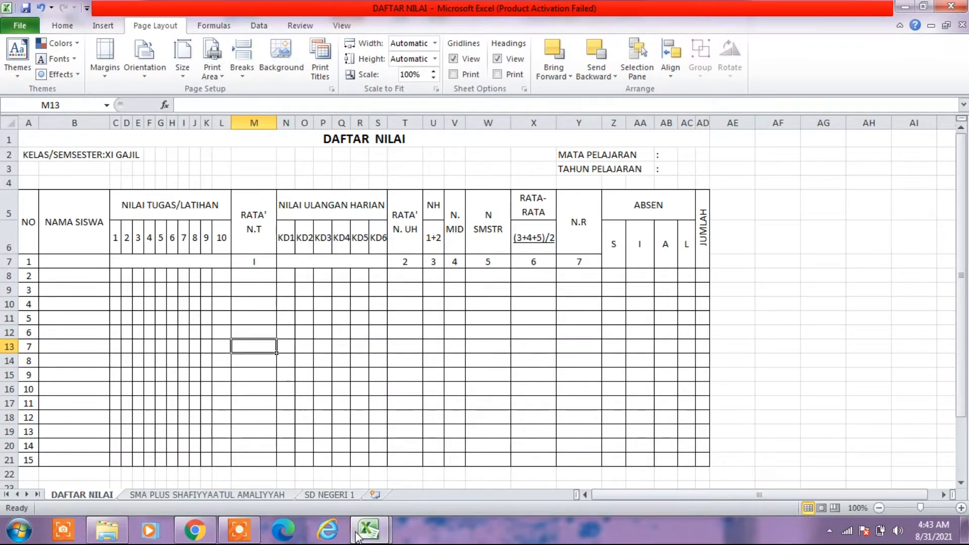
mouse_move(360, 535)
left_click(298, 465)
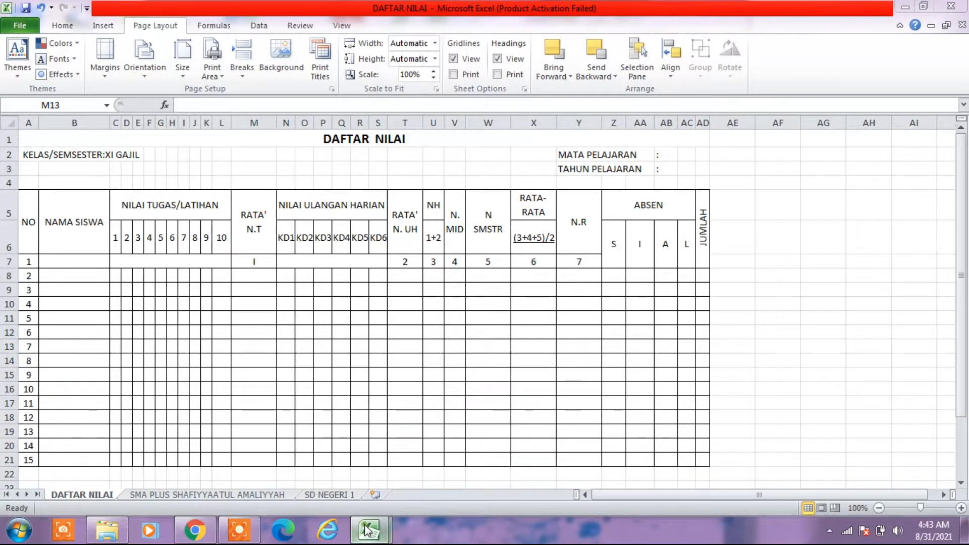
mouse_move(367, 530)
left_click(461, 459)
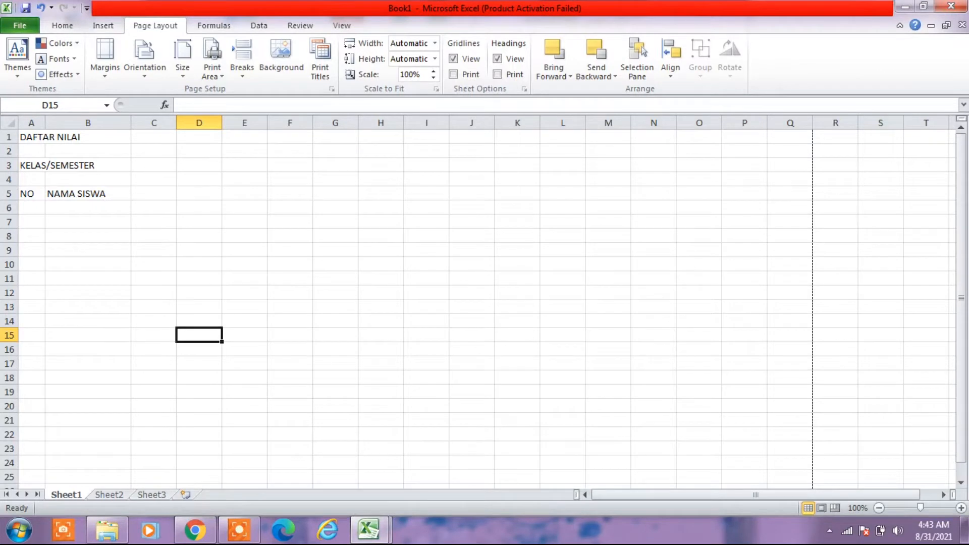
left_click(155, 194)
type("N")
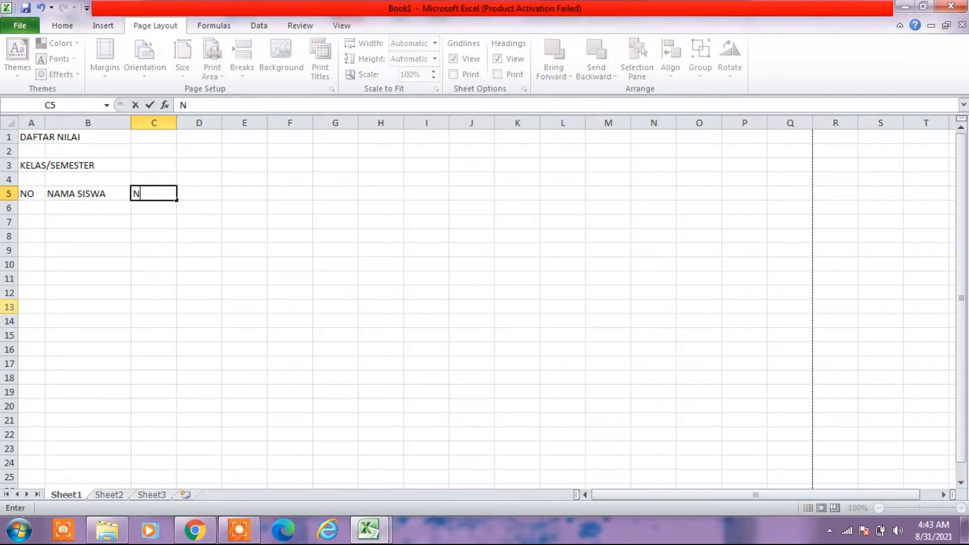
type("ILAI TUGAS/")
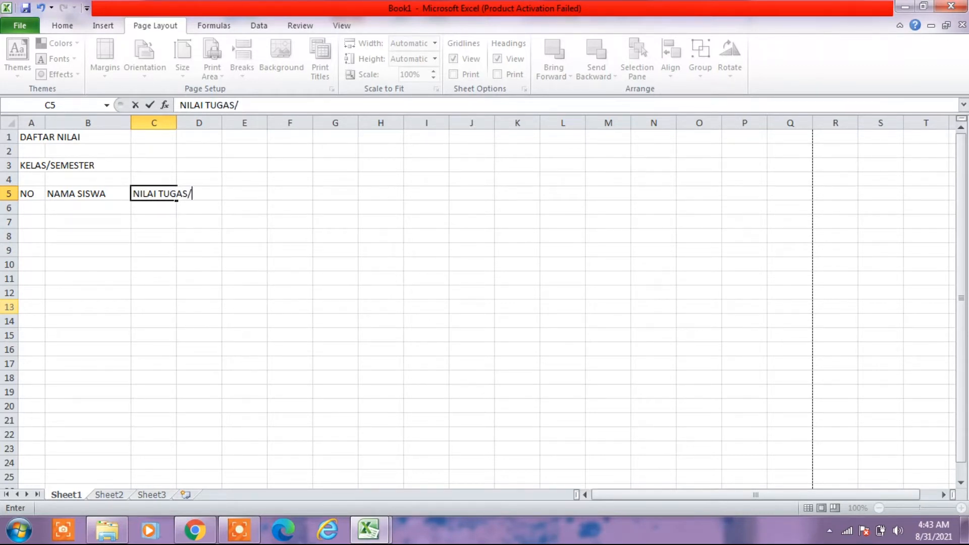
type("LATIHAN")
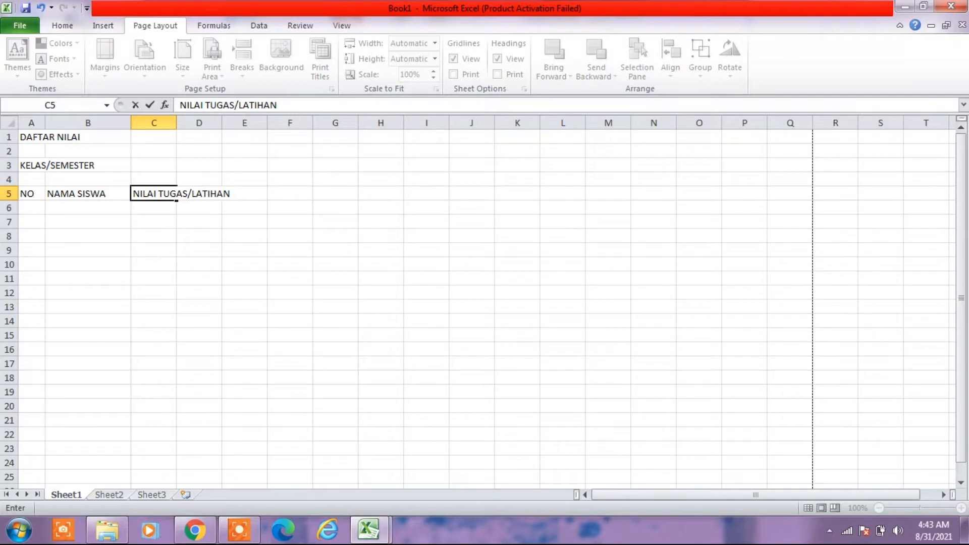
left_click(154, 250)
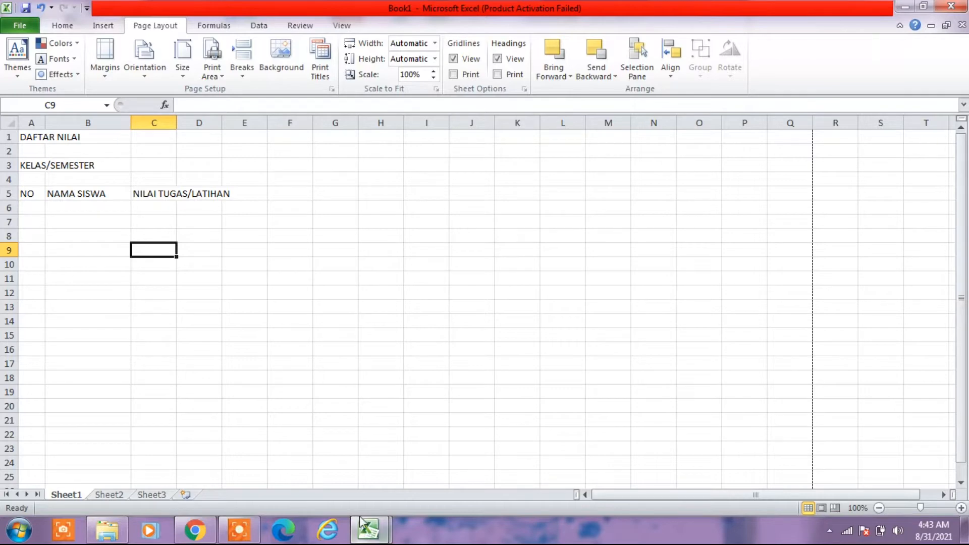
- Consult the DAFTAR NILAI workbook, then enter 1 and 2 in C6:D6 of Book1 and extend the series to 10 in L6
mouse_move(362, 523)
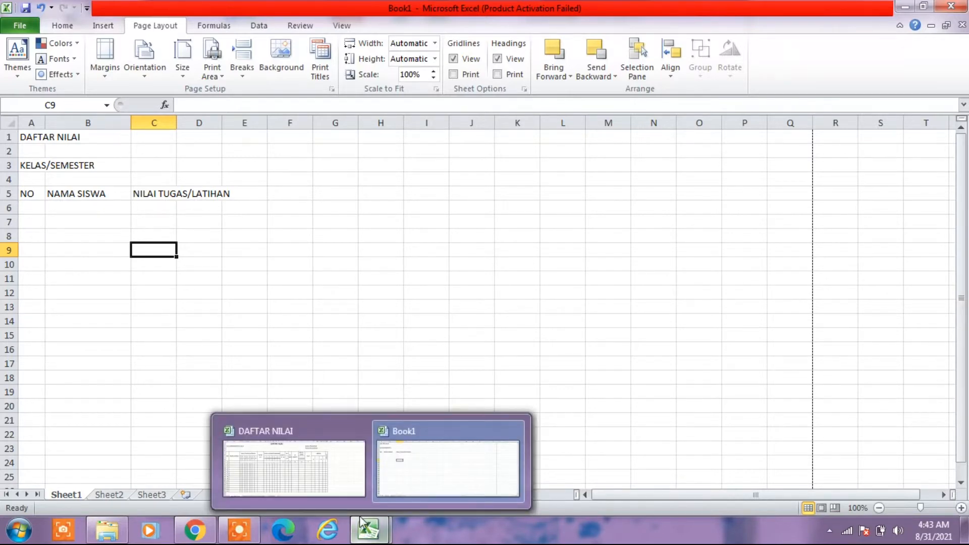
left_click(266, 459)
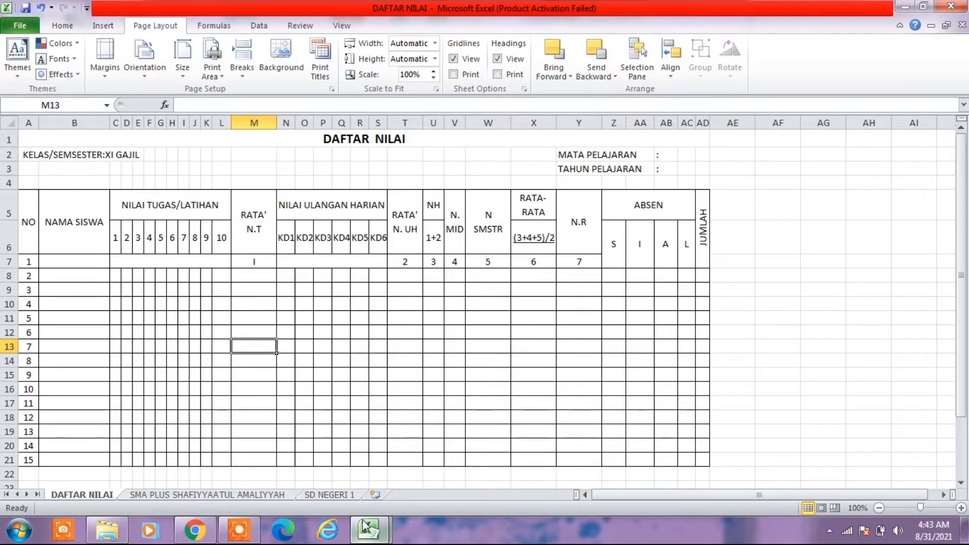
mouse_move(366, 528)
left_click(387, 477)
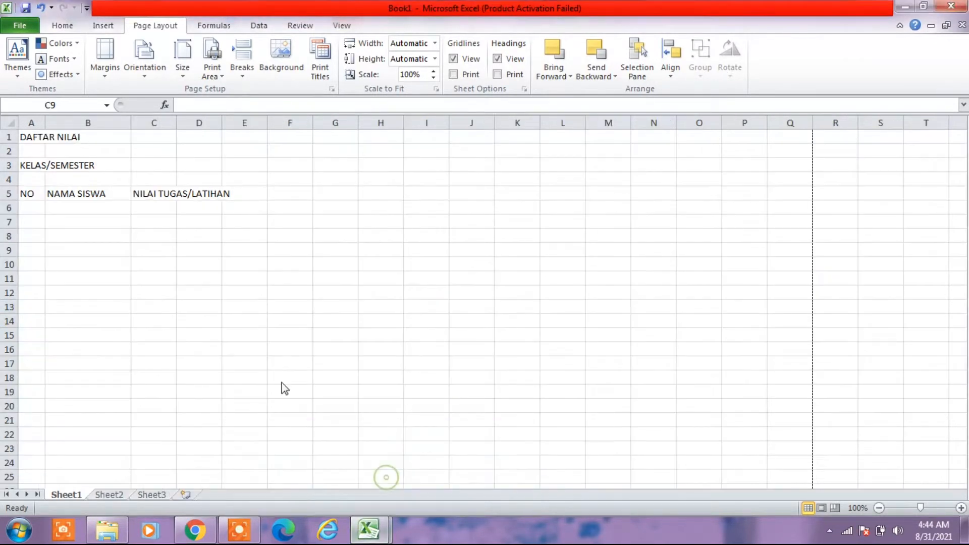
left_click(156, 207)
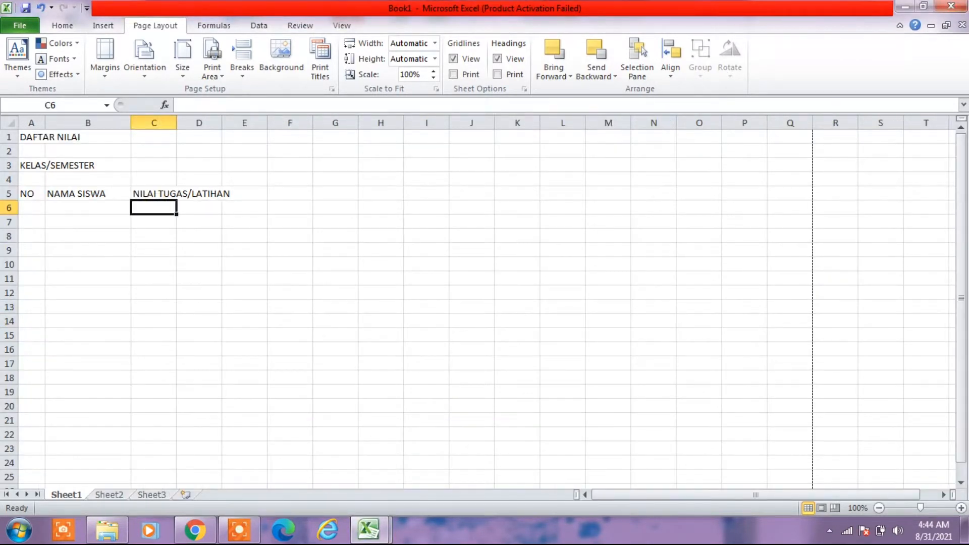
type("1")
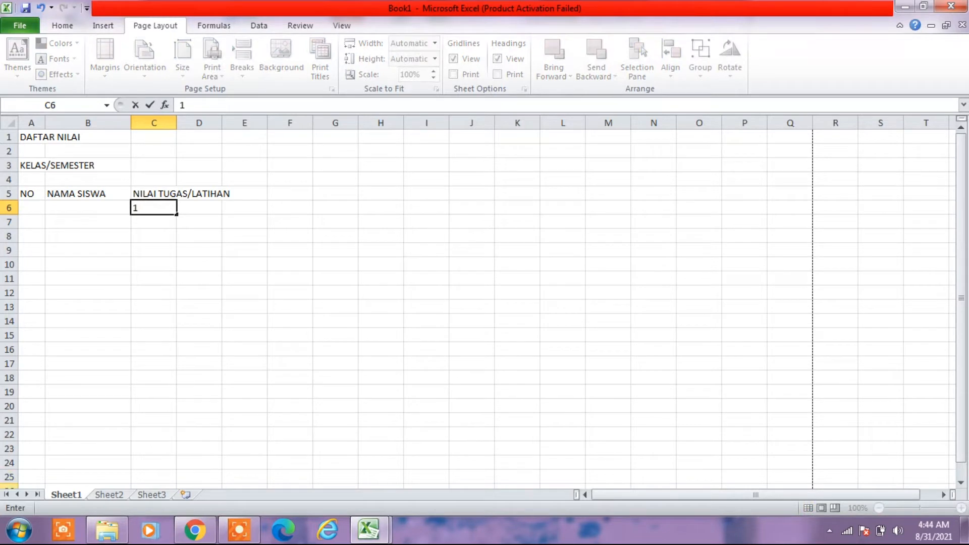
key("Tab")
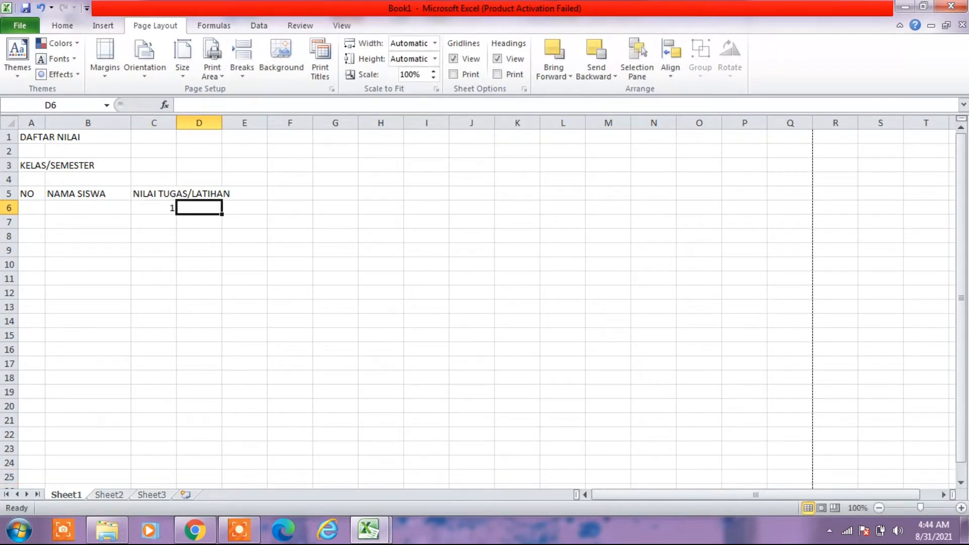
type("2")
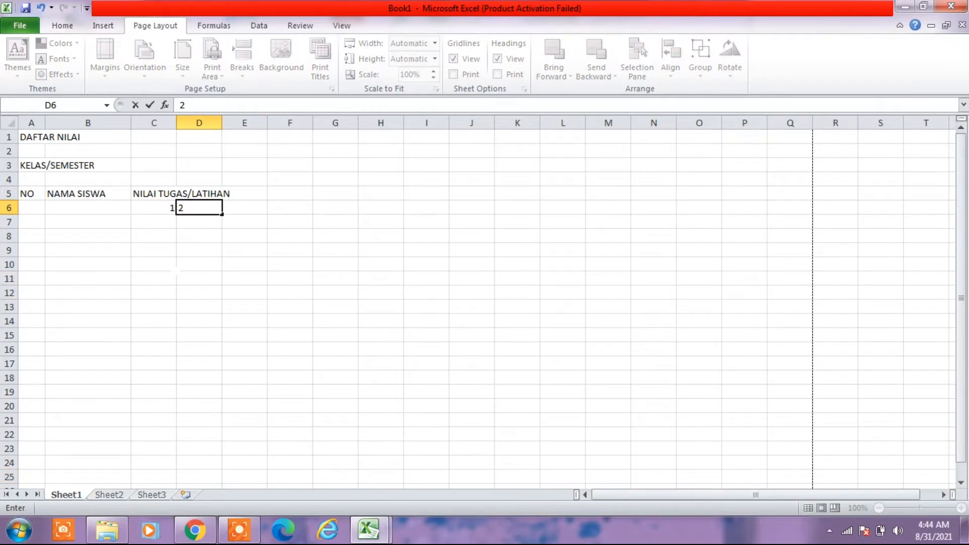
left_click(154, 279)
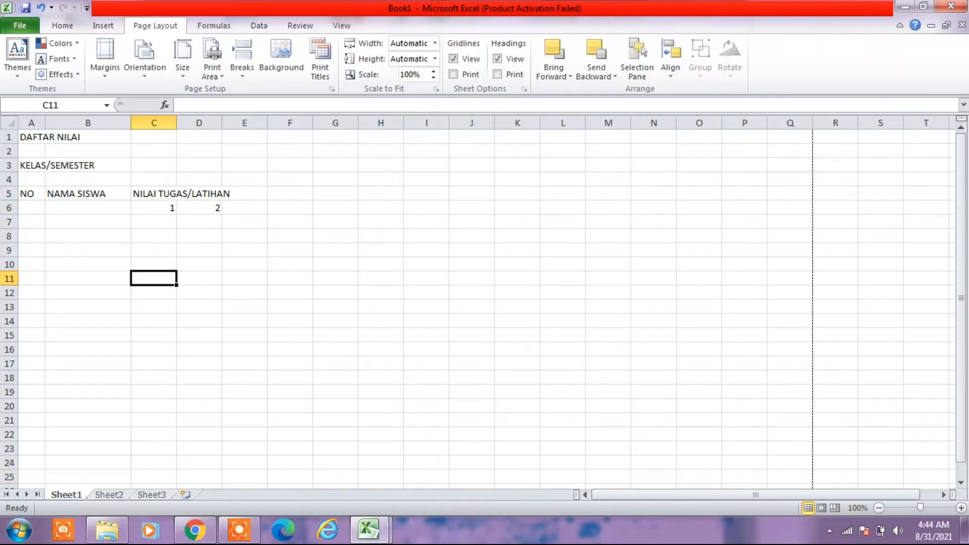
left_click_drag(174, 208, 185, 209)
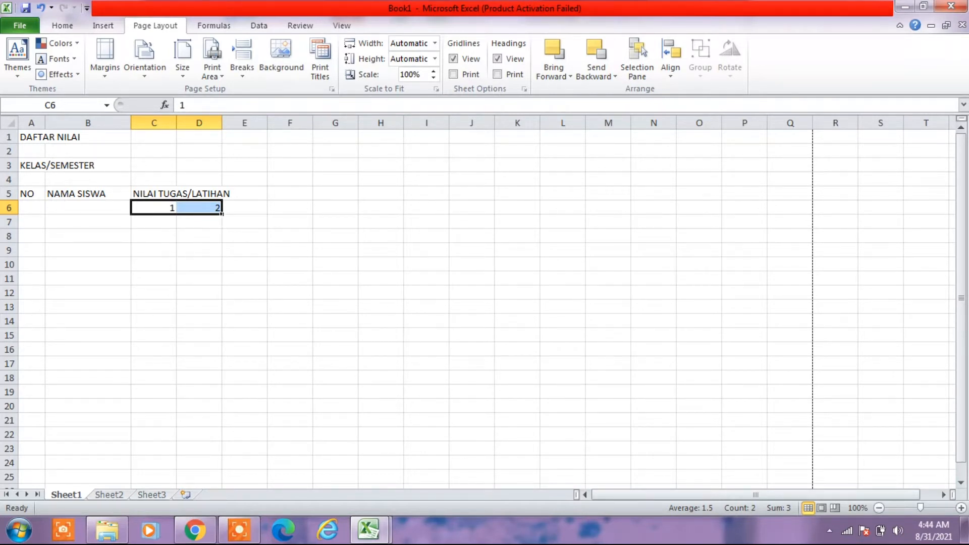
left_click_drag(222, 214, 520, 214)
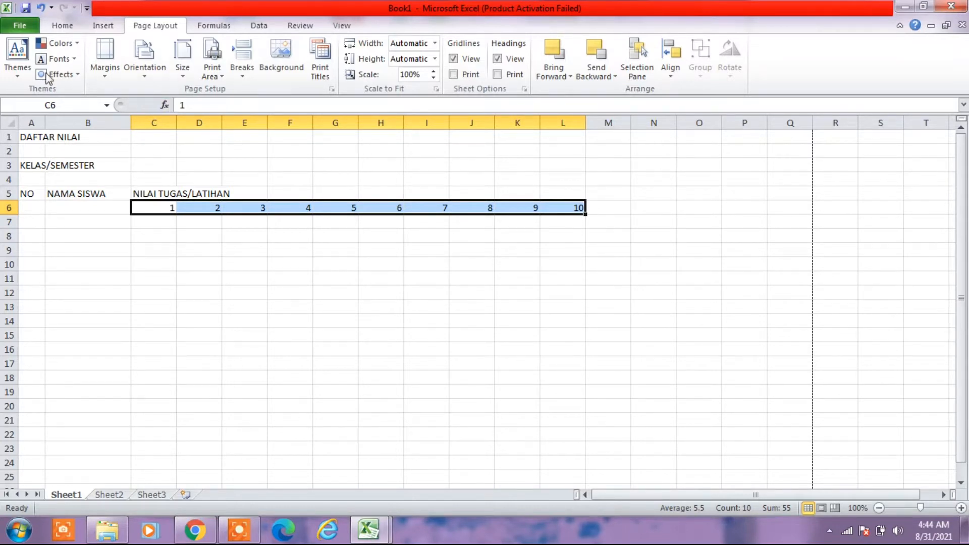
- Set the width of columns C to L to 3 and center the numbers in C6:L6
left_click(63, 26)
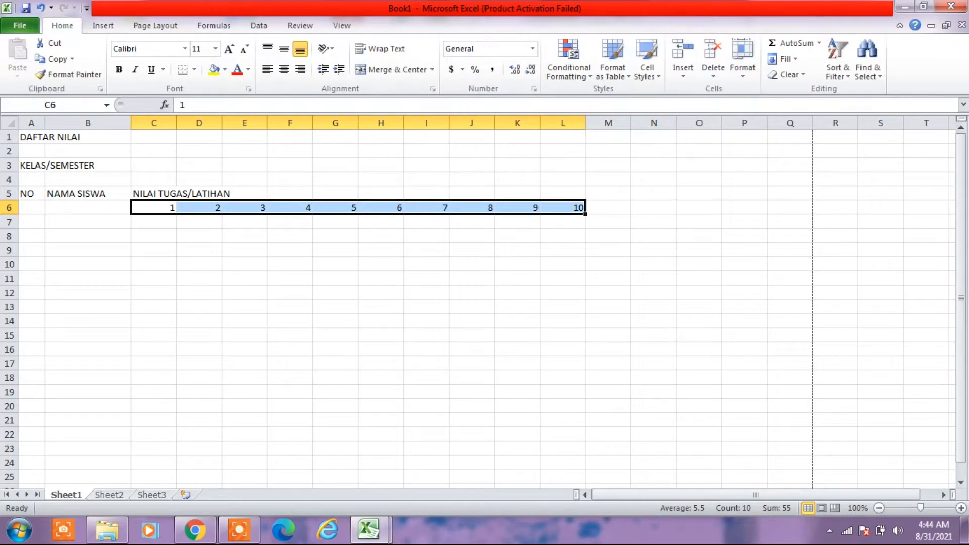
left_click(743, 78)
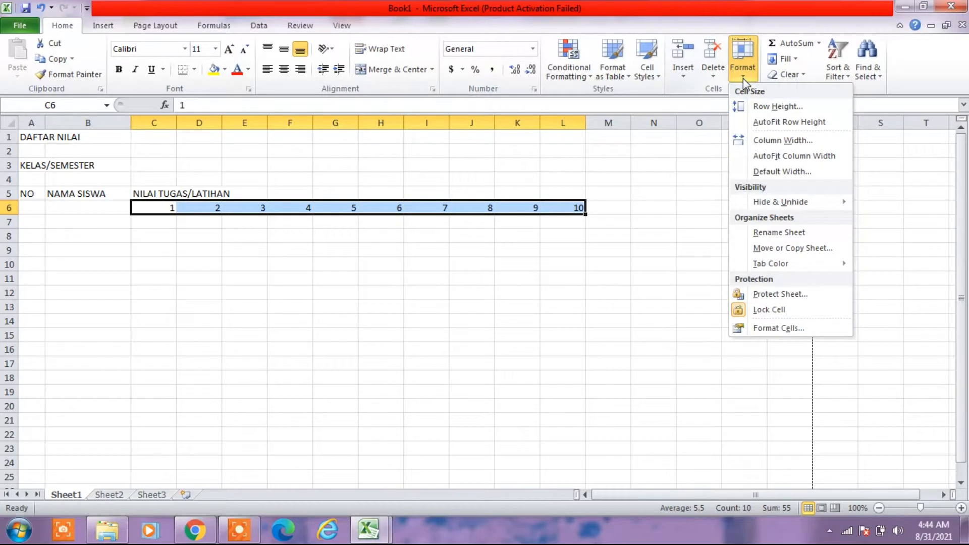
left_click(753, 145)
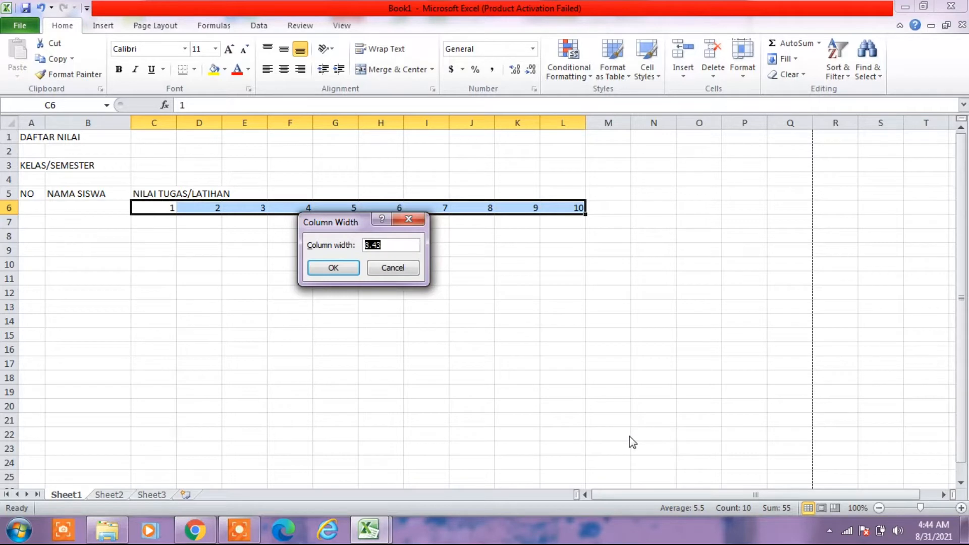
type("3")
left_click(333, 268)
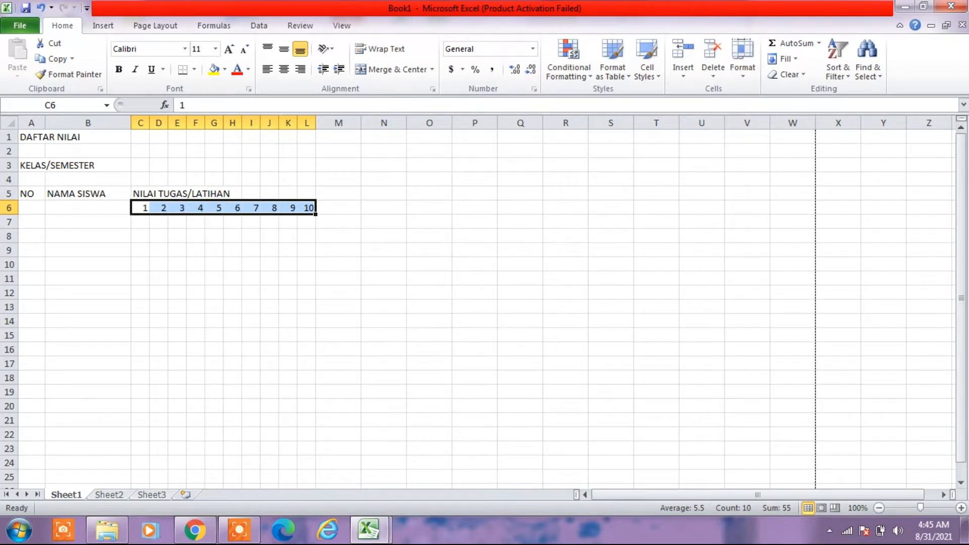
left_click(284, 71)
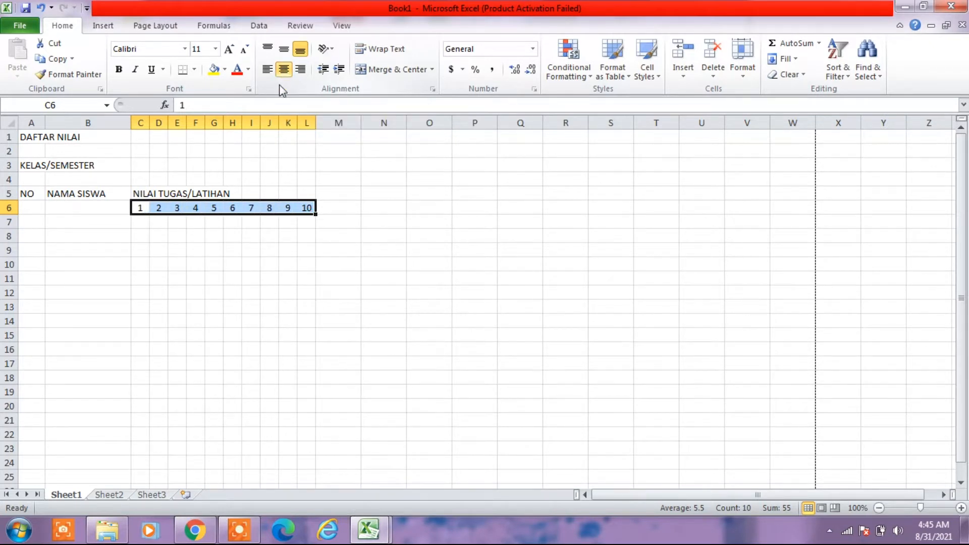
left_click(212, 247)
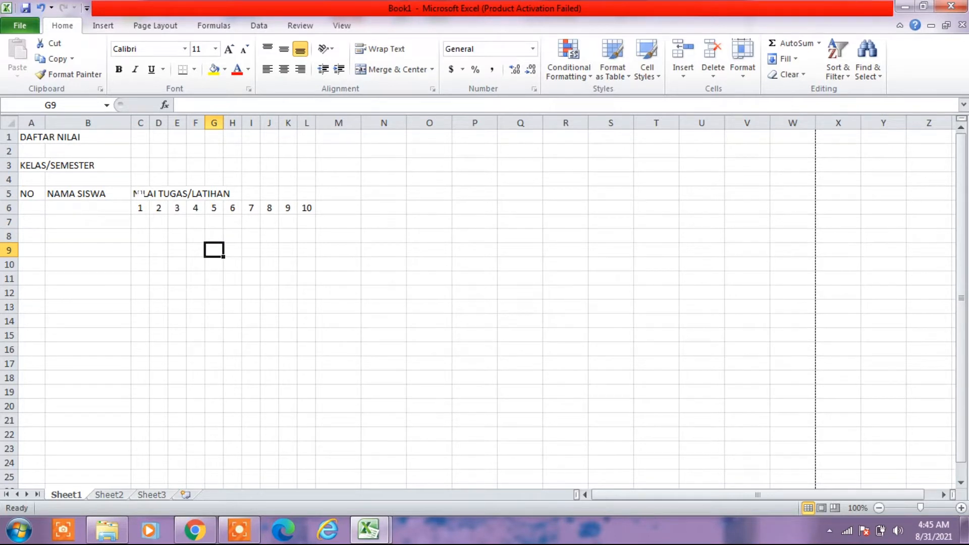
- Merge and center the NILAI TUGAS/LATIHAN header across C5:L5
left_click(139, 194)
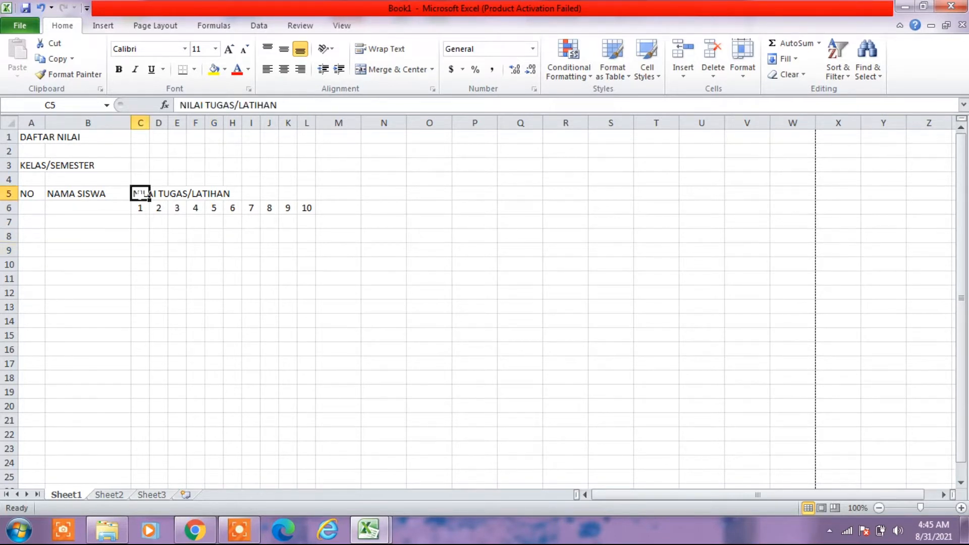
left_click_drag(141, 194, 270, 195)
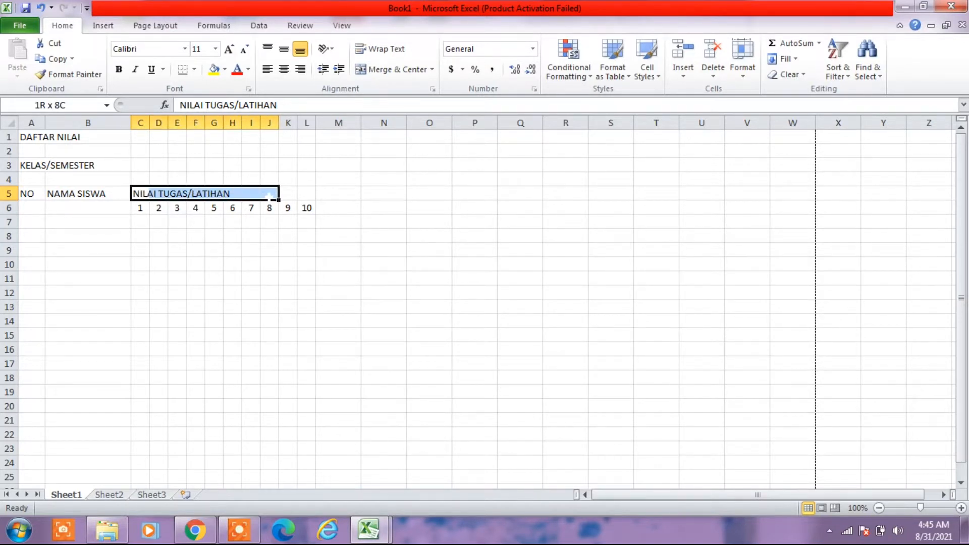
left_click_drag(270, 195, 307, 194)
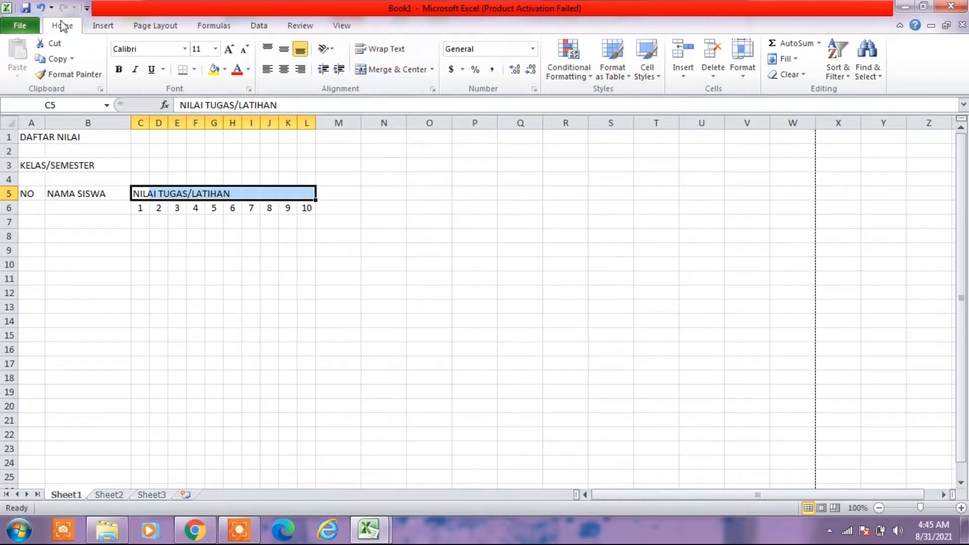
left_click(376, 69)
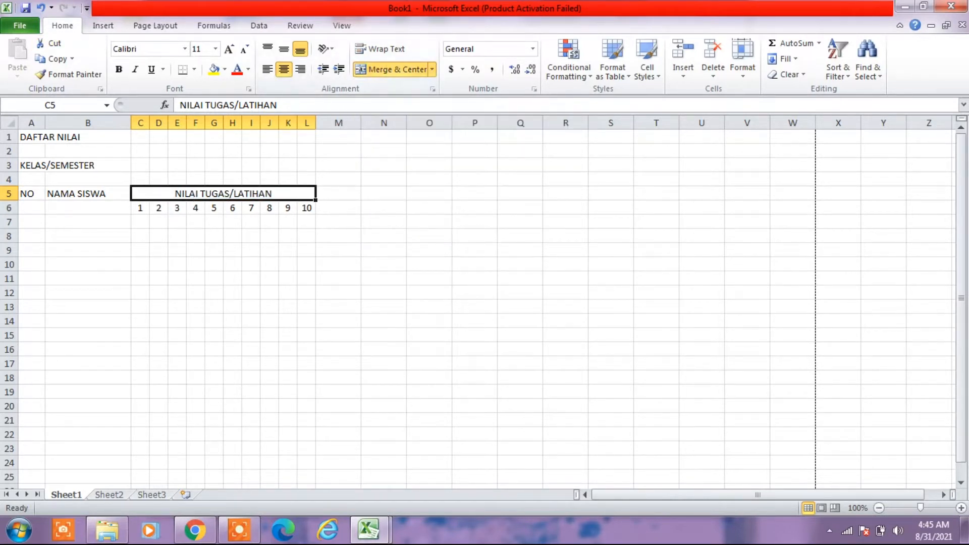
left_click(269, 377)
- Check the header after NILAI TUGAS/LATIHAN in the DAFTAR NILAI workbook and enter RATA-RATA N.T in cell M5 of Book1
mouse_move(359, 535)
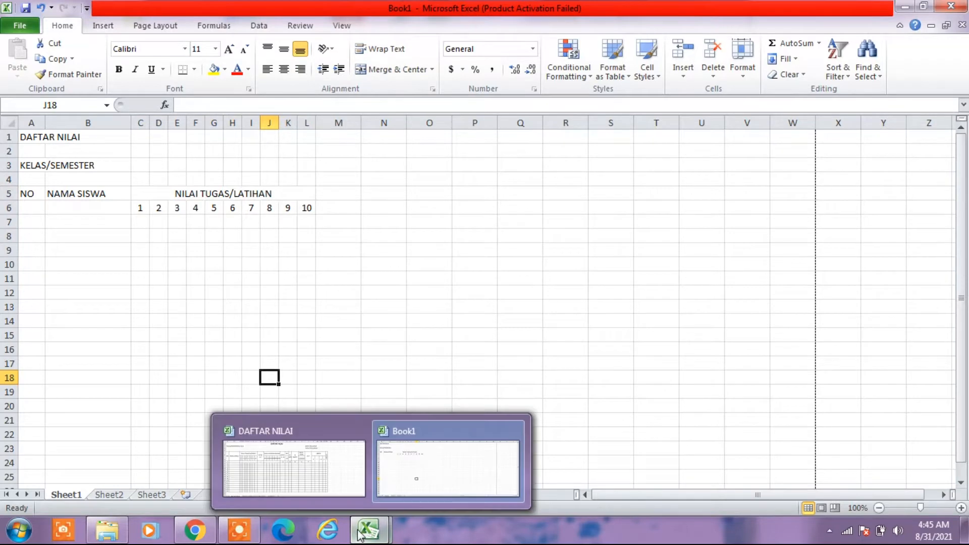
left_click(303, 461)
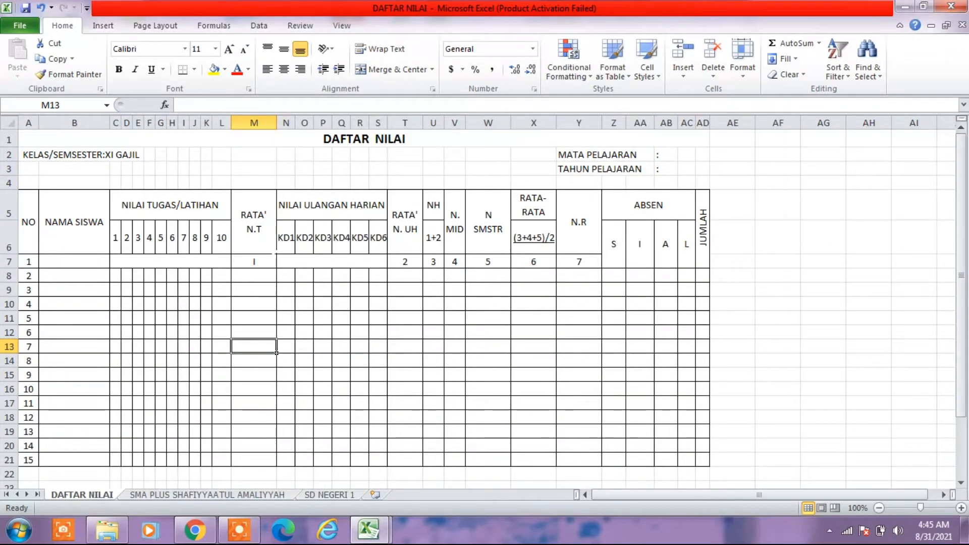
mouse_move(366, 533)
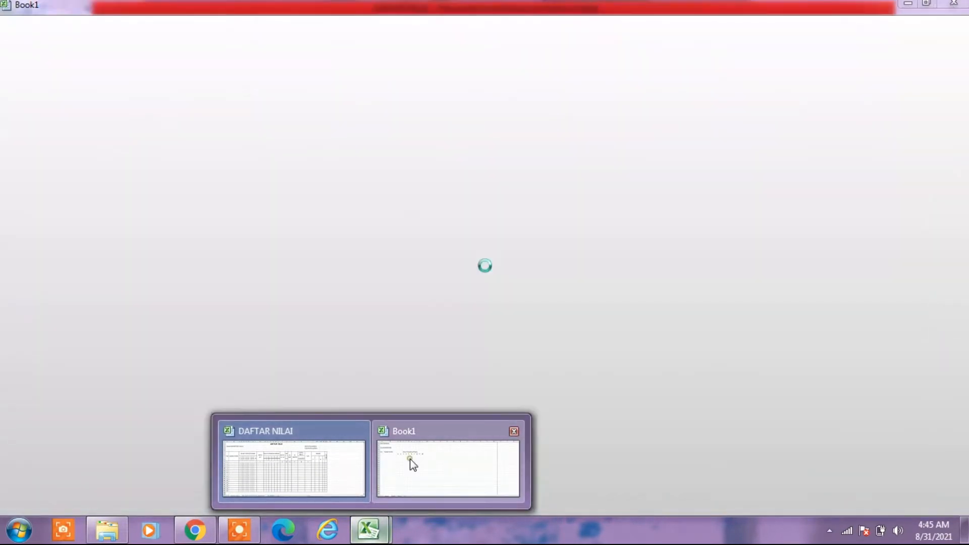
left_click(413, 465)
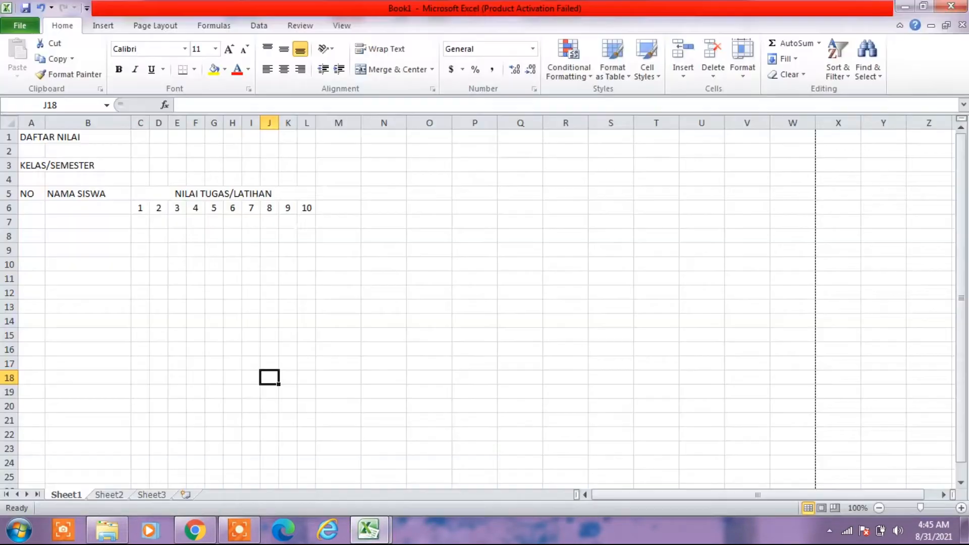
left_click(328, 196)
mouse_move(195, 532)
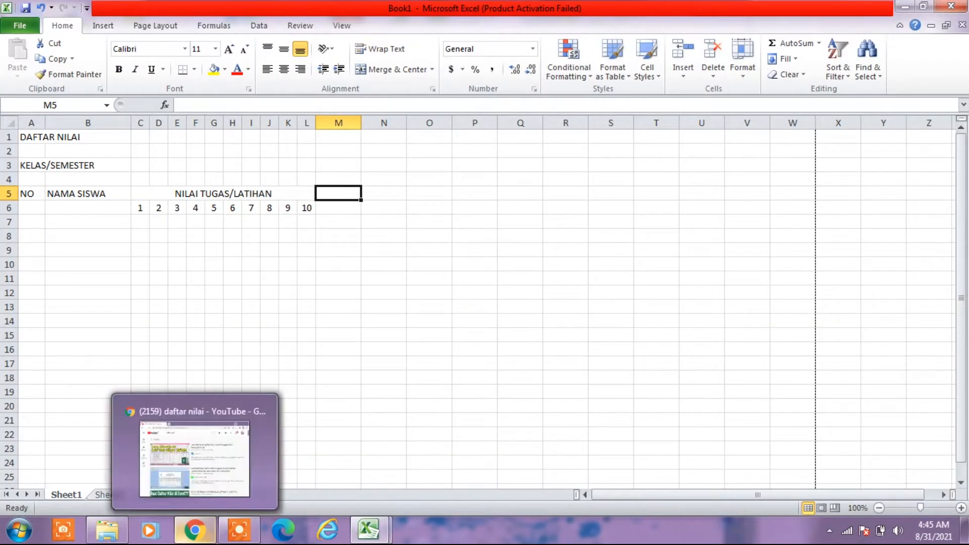
type("RAT")
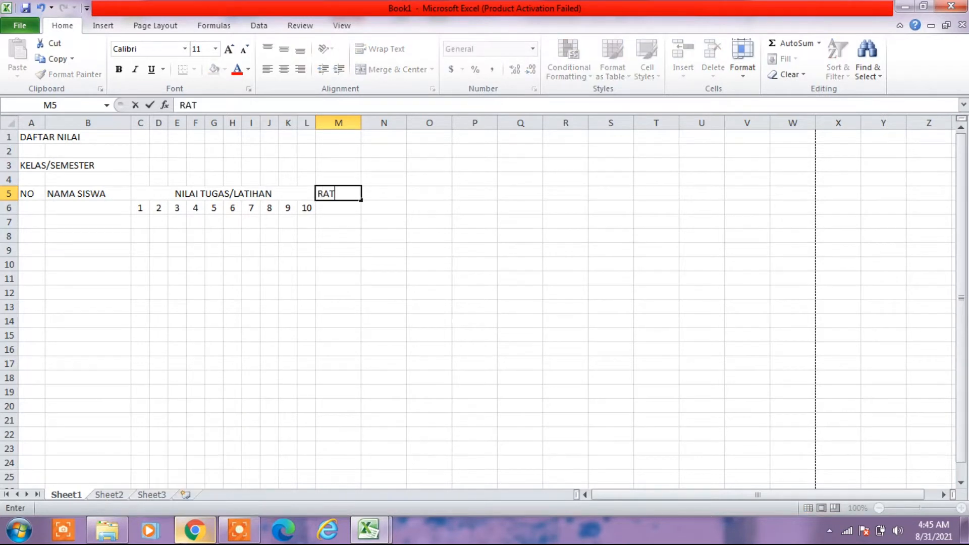
type("A")
key("BackSpace")
type("-RATA")
mouse_move(195, 530)
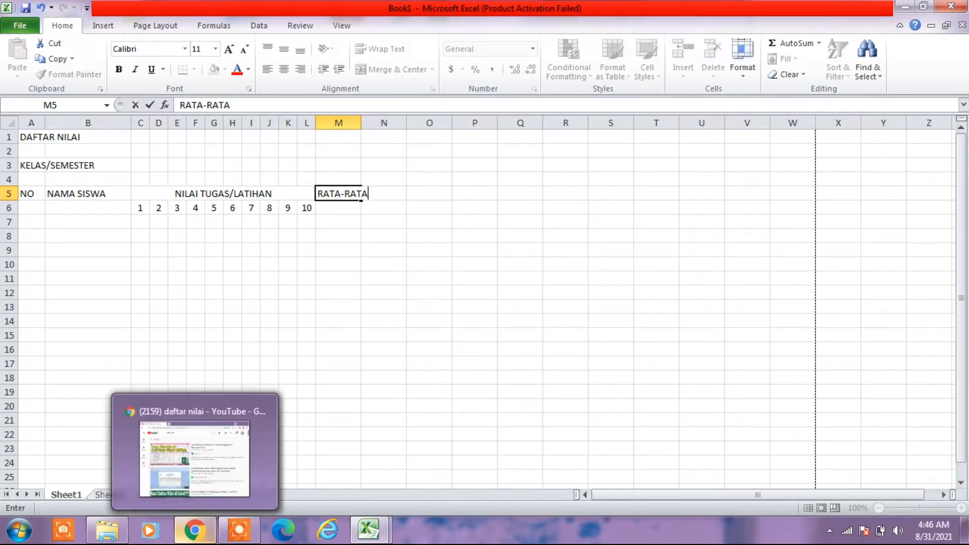
type("N")
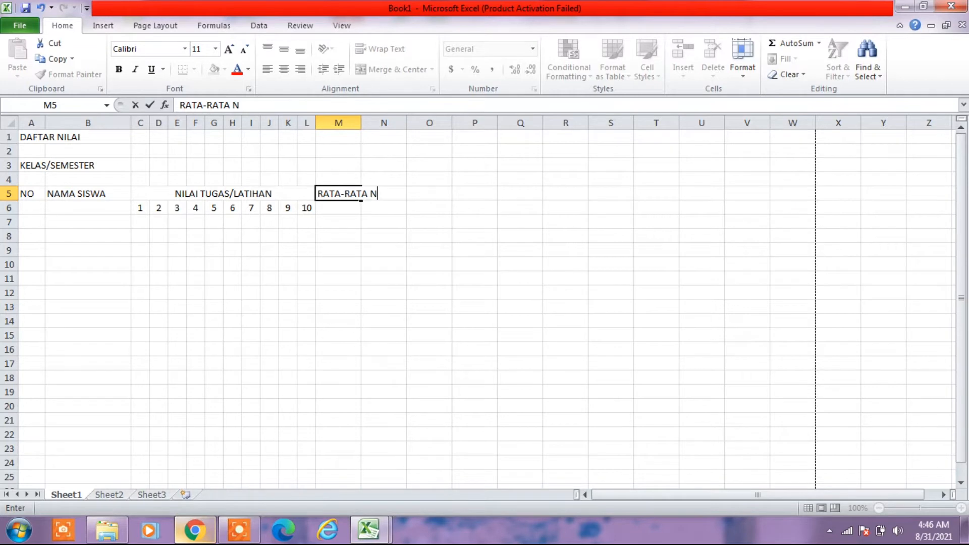
type(".T")
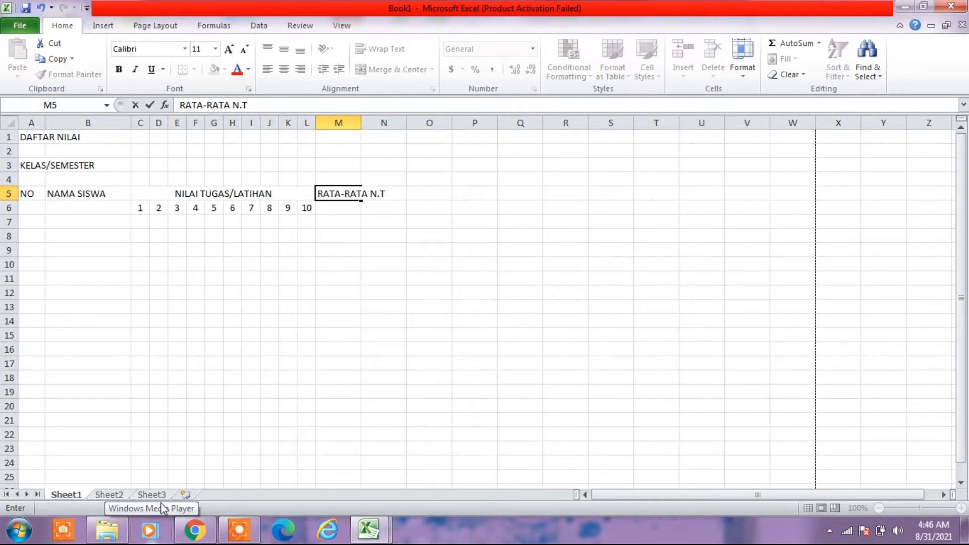
key("Return")
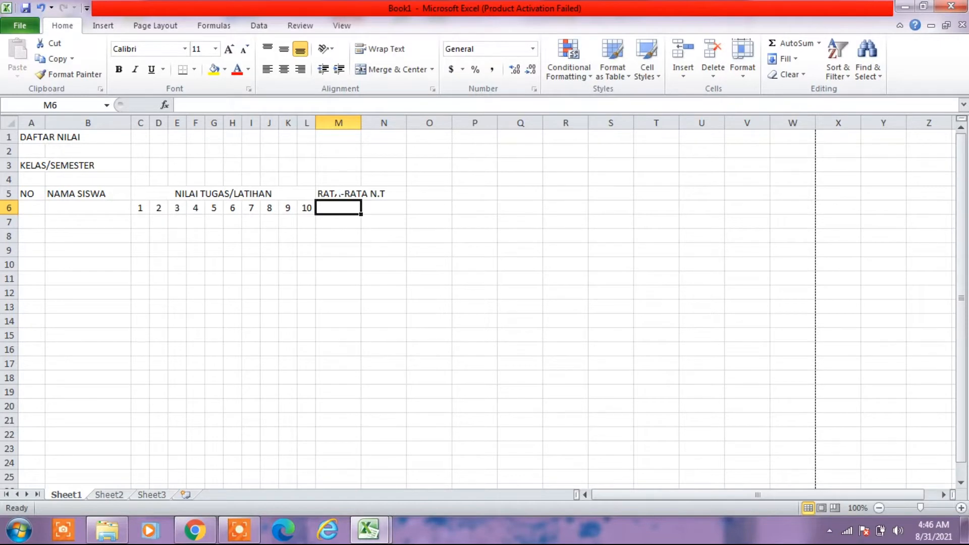
- Merge and center M5:M6 with middle alignment and wrapped text, and widen column M until RATA-RATA fits on one line
left_click(337, 193)
left_click_drag(338, 194, 337, 204)
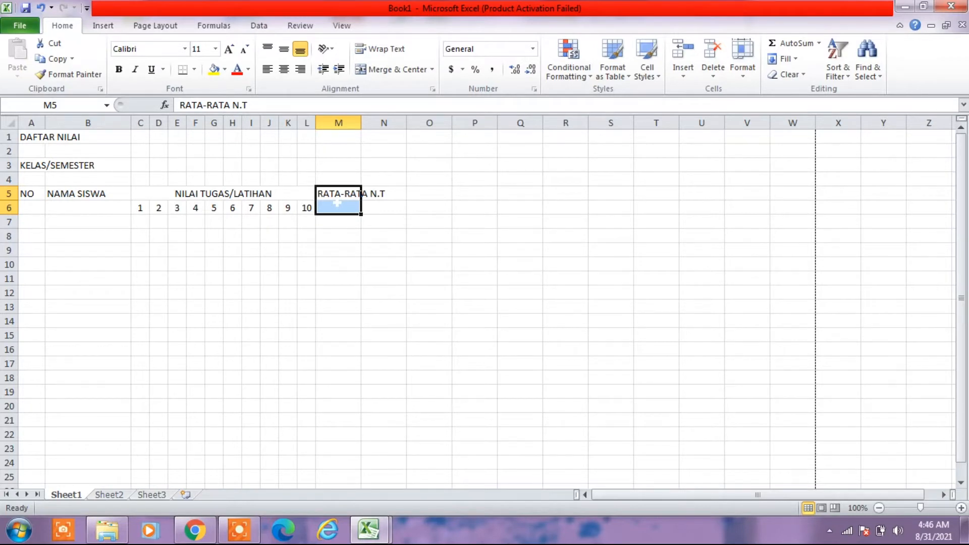
left_click(387, 74)
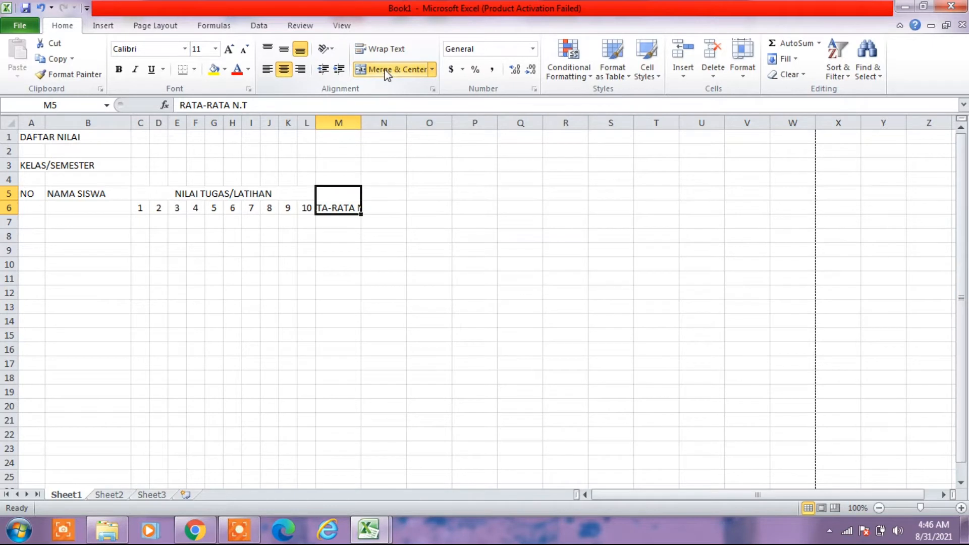
left_click(284, 50)
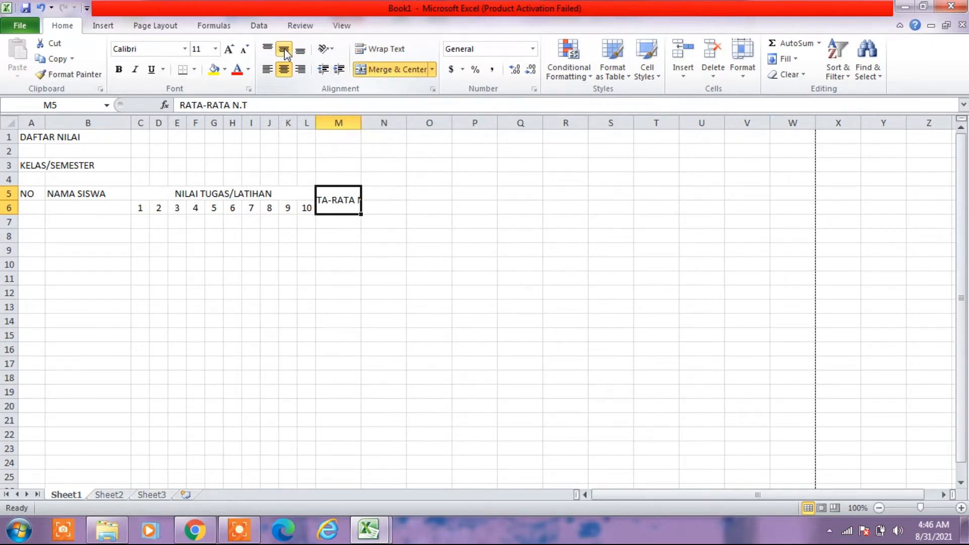
left_click(368, 53)
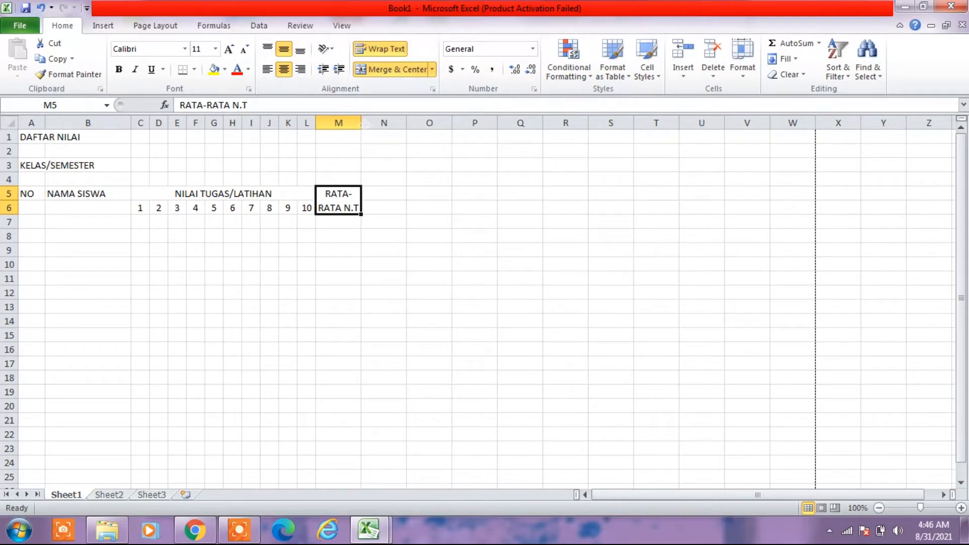
left_click_drag(364, 122, 383, 125)
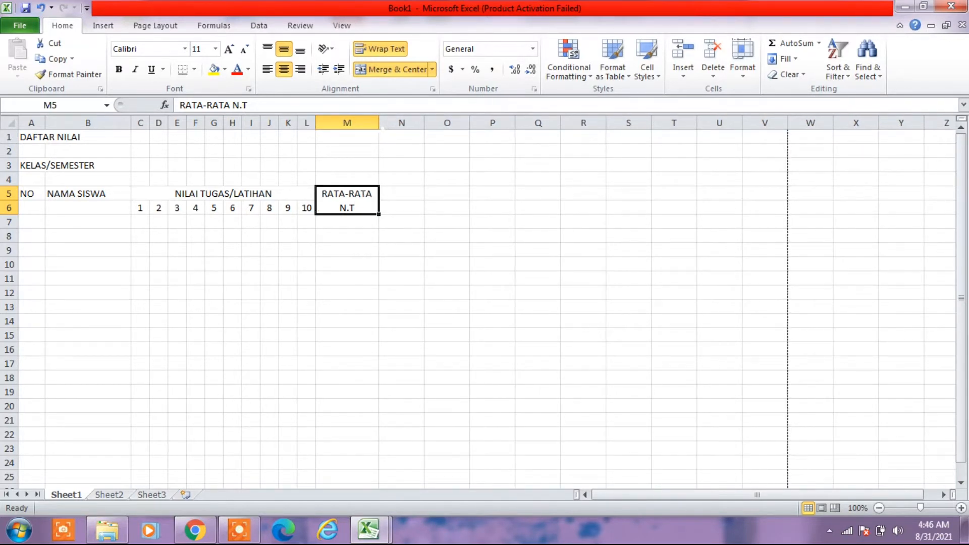
- Examine the headers that follow the RATA' N.T column in the DAFTAR NILAI workbook, and return to Book1
left_click(376, 541)
left_click(314, 475)
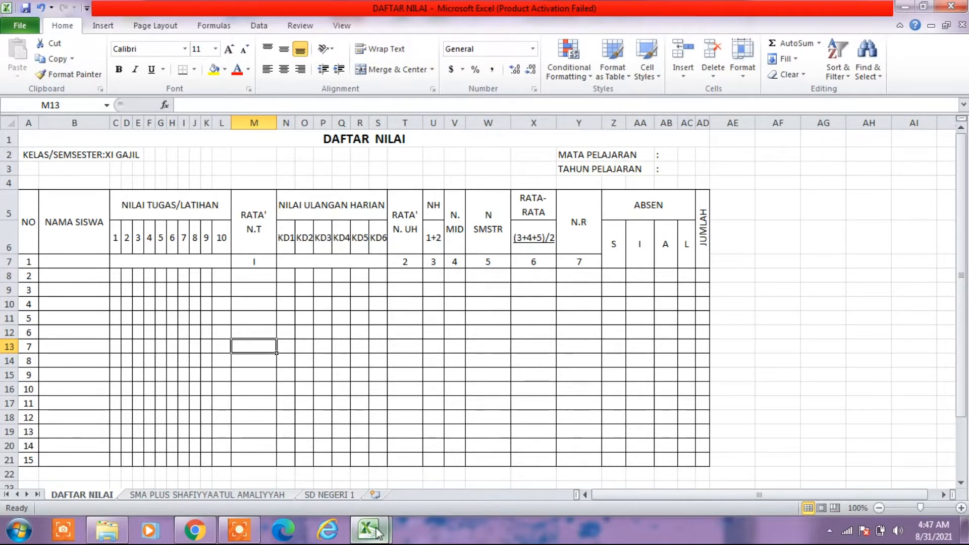
mouse_move(377, 529)
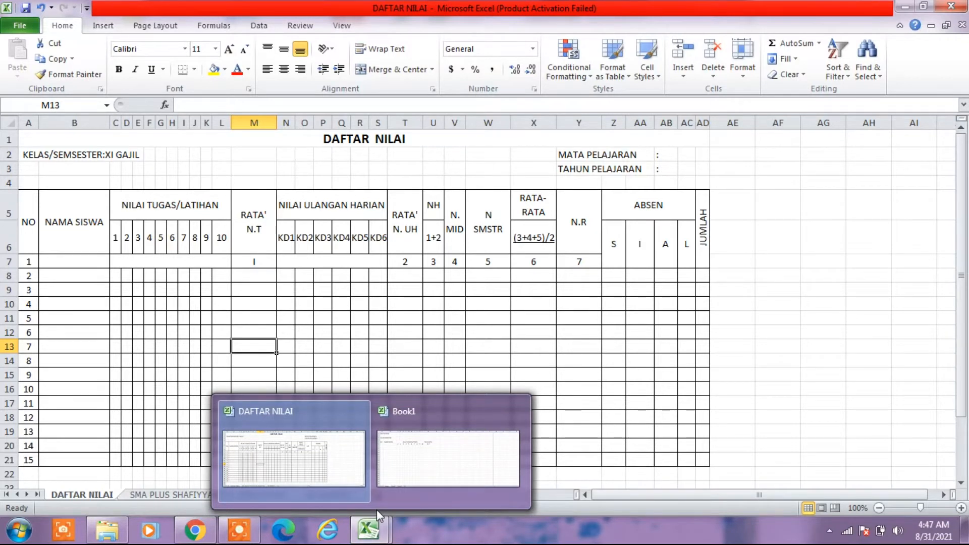
mouse_move(377, 500)
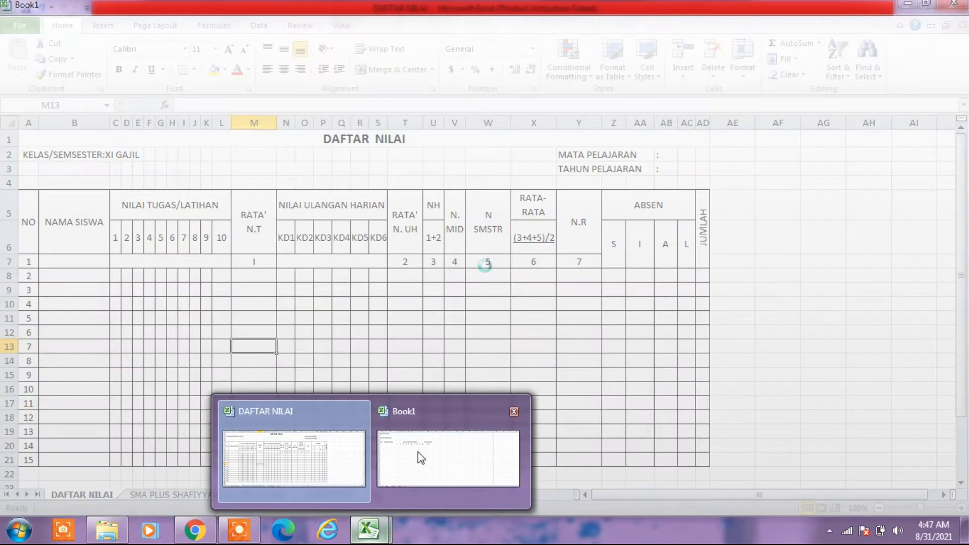
left_click(420, 455)
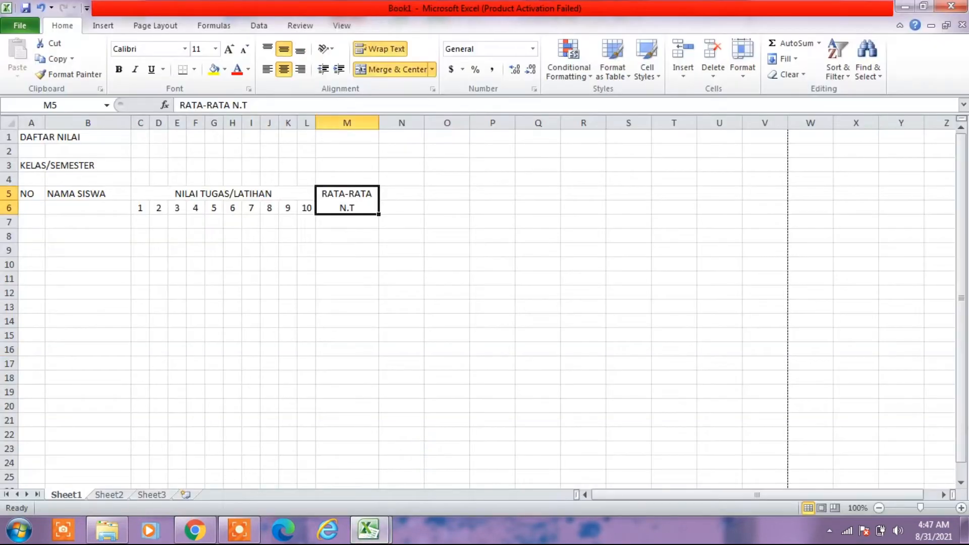
left_click(369, 529)
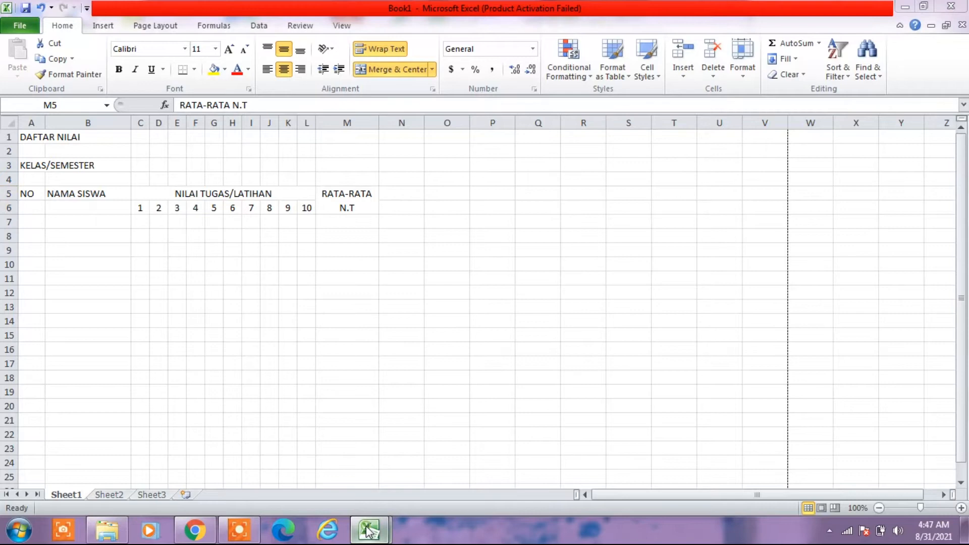
left_click(330, 463)
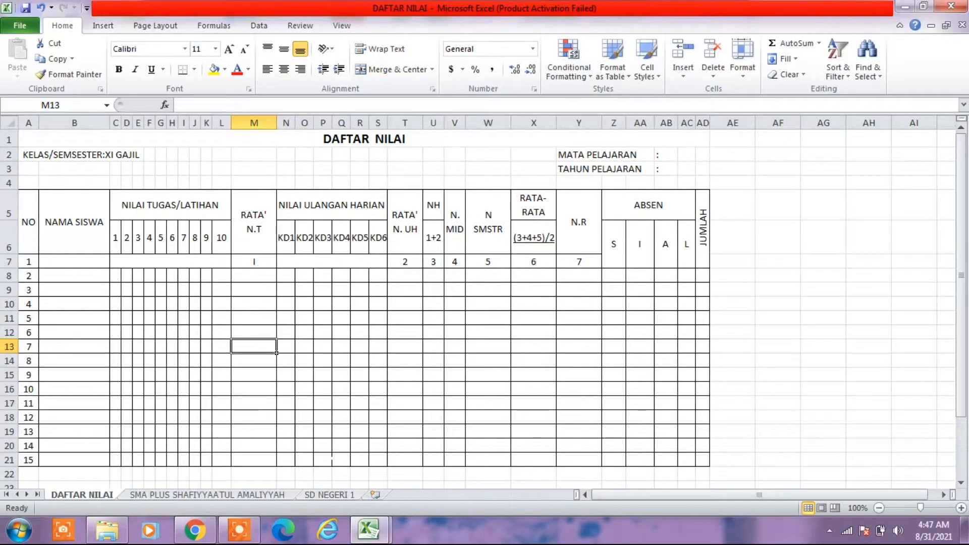
left_click(369, 531)
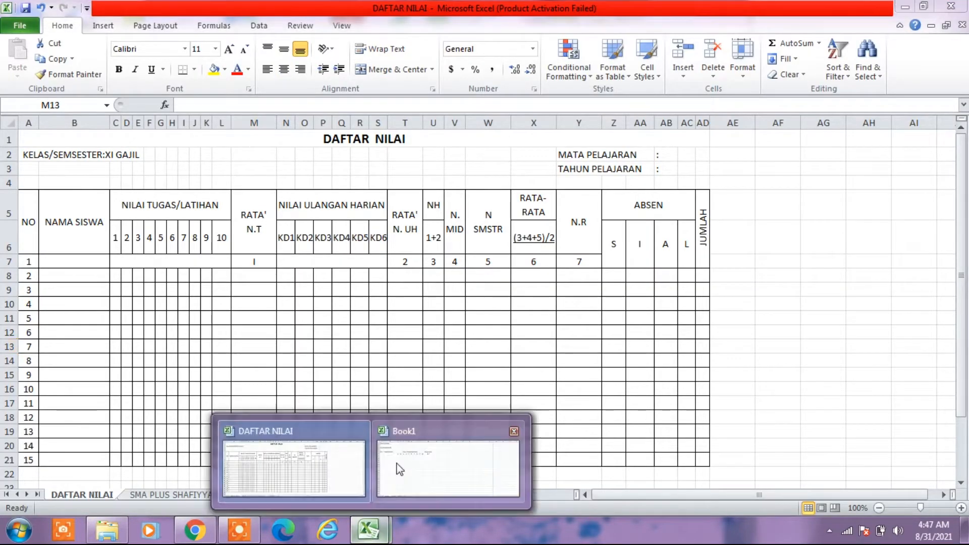
left_click(399, 465)
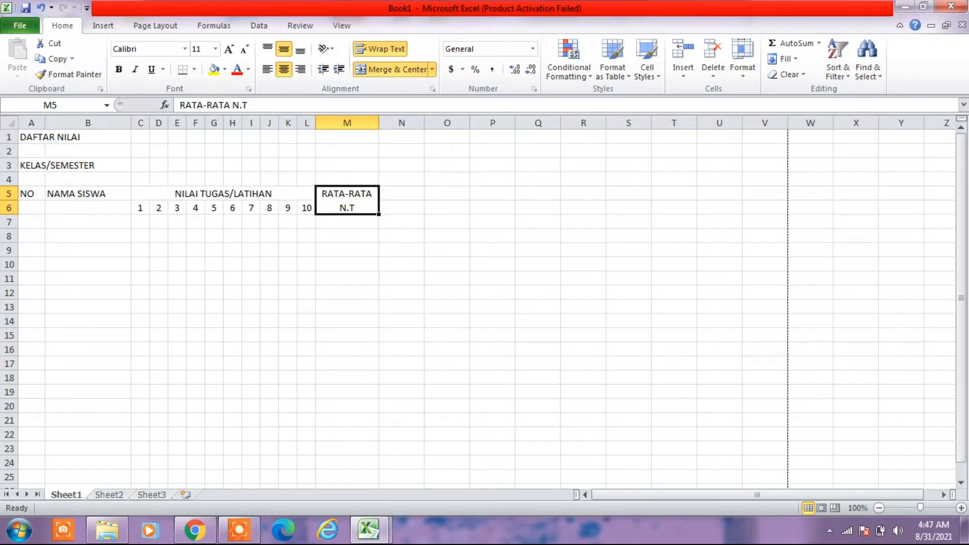
- Enter the header NILAI ULANGAN HARIAN in cell N5 of Book1
left_click(398, 195)
mouse_move(240, 535)
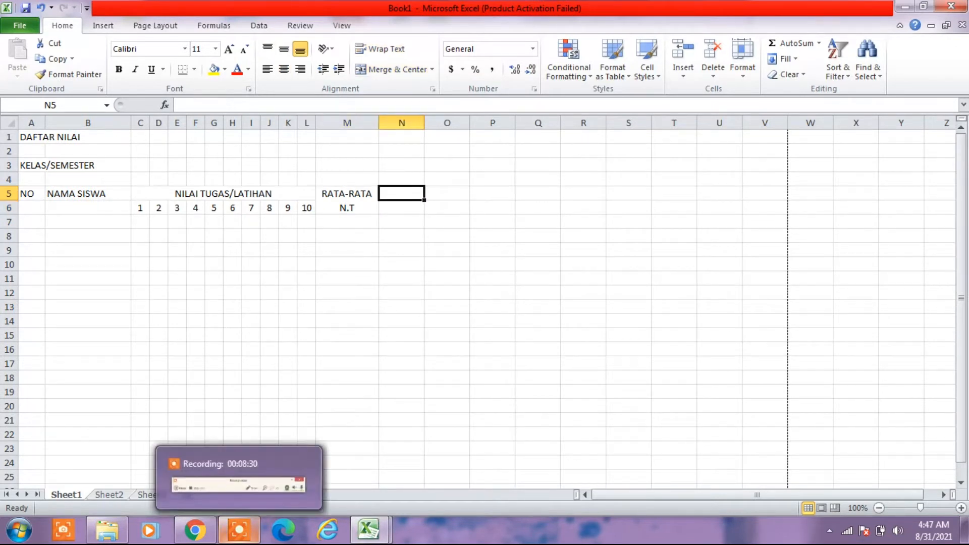
type("NILAI")
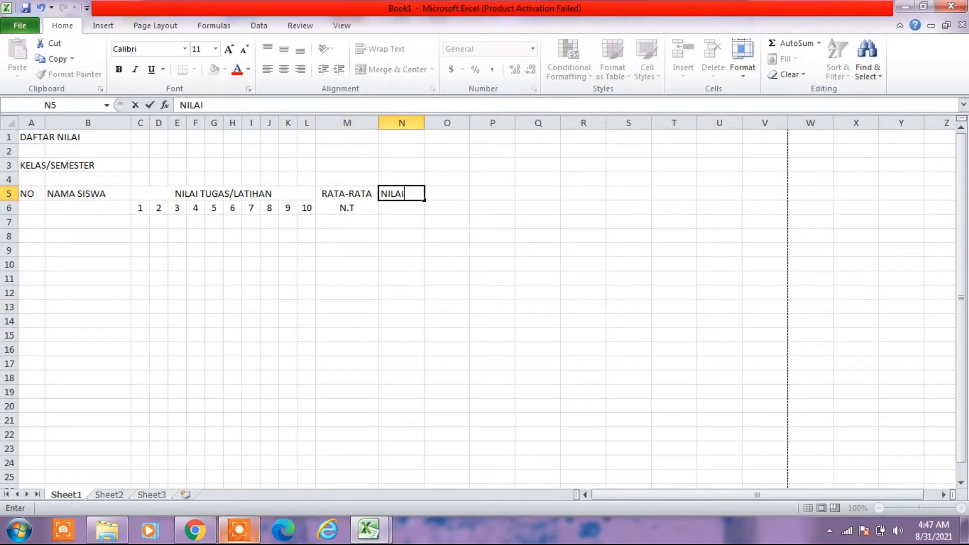
type(" ULANGAN HA")
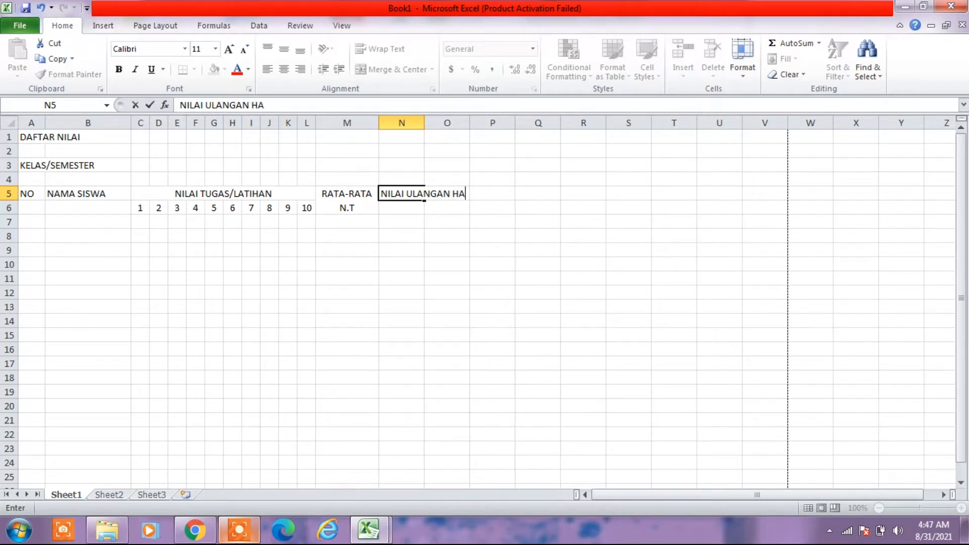
type("RIAN")
key("Return")
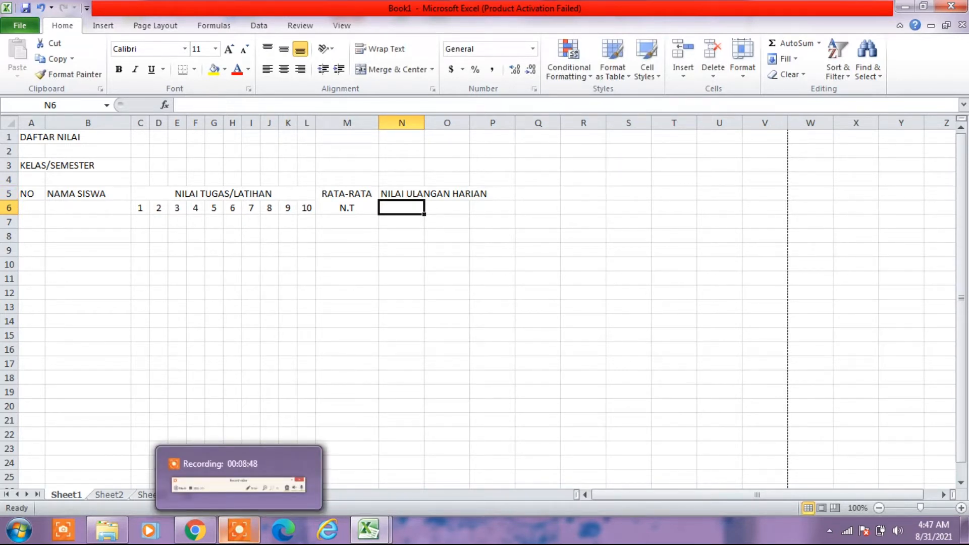
- Enter KD1 in cell N6 and extend the series across the row to KD6 in S6
type("KD1")
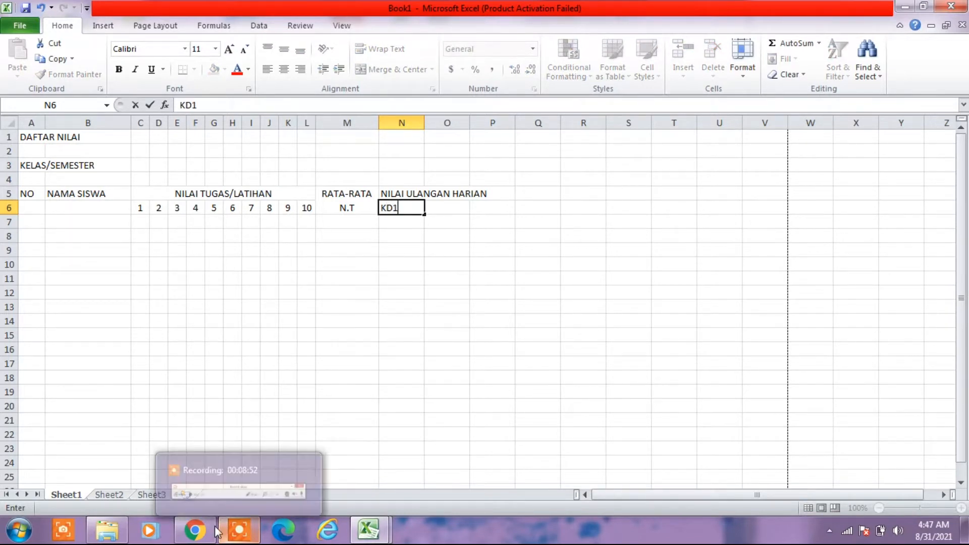
left_click(354, 334)
left_click(403, 209)
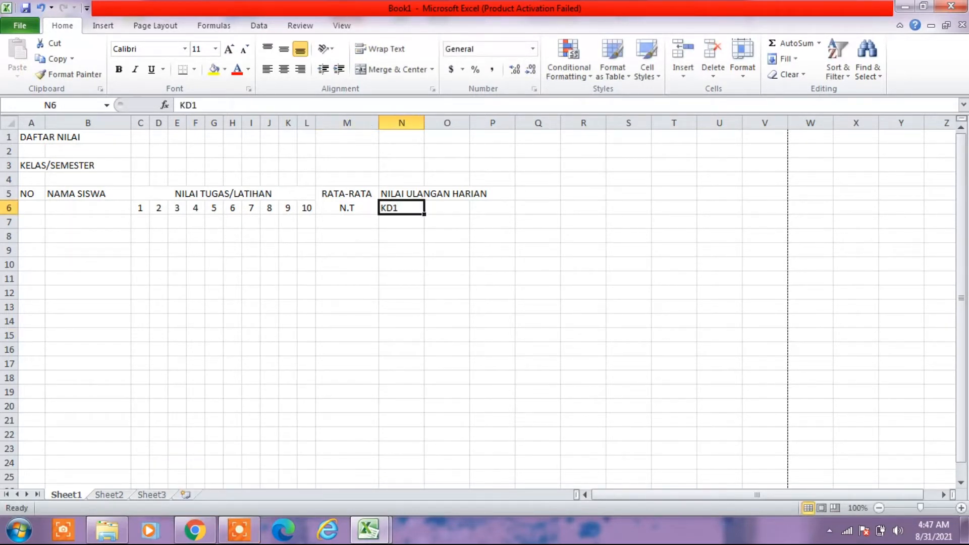
left_click_drag(424, 213, 611, 214)
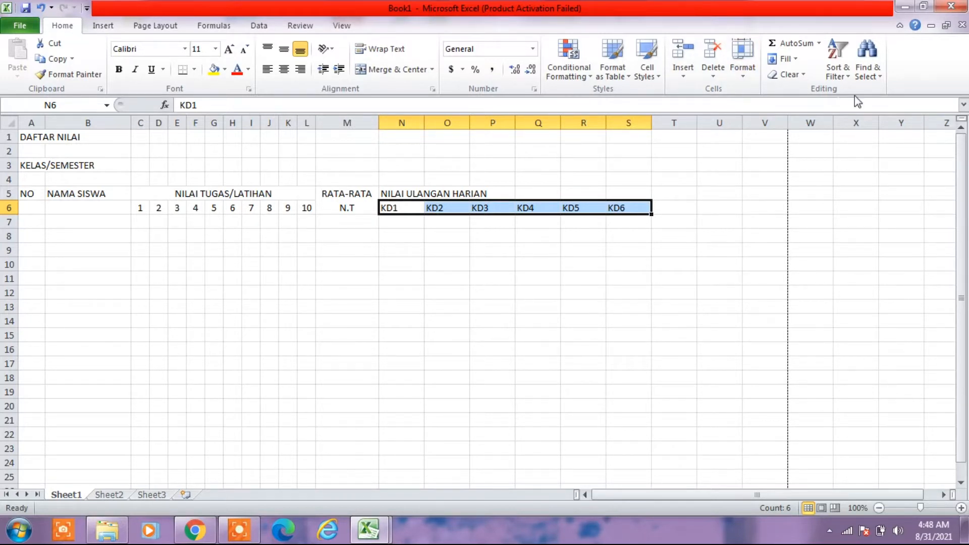
- Set the width of columns N to S to 3 and the font size of the KD1 to KD6 labels to 9
left_click(745, 79)
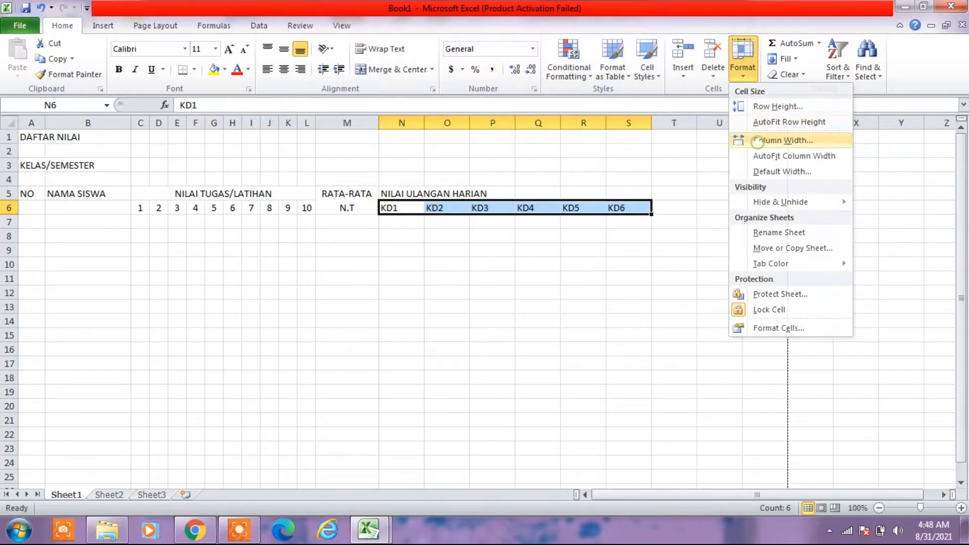
left_click(758, 142)
type("3")
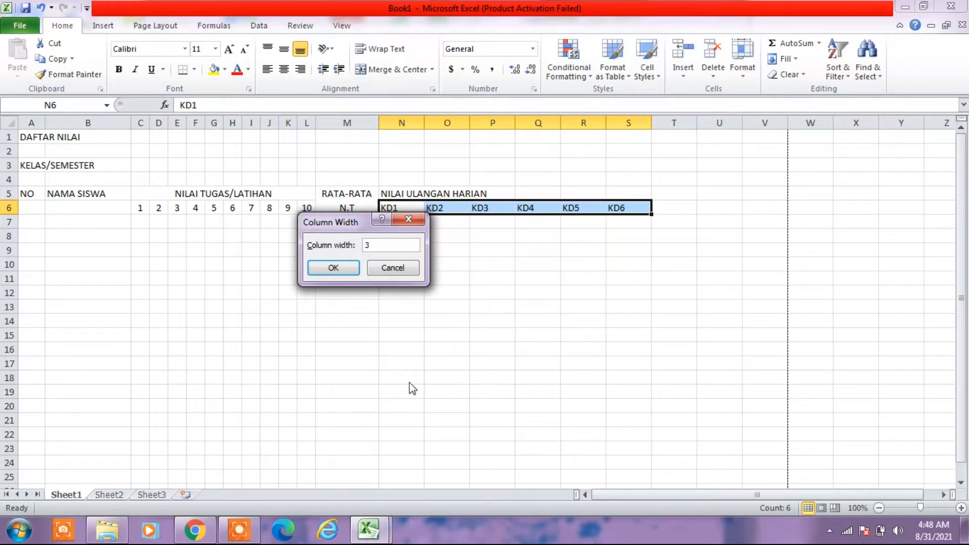
left_click(334, 268)
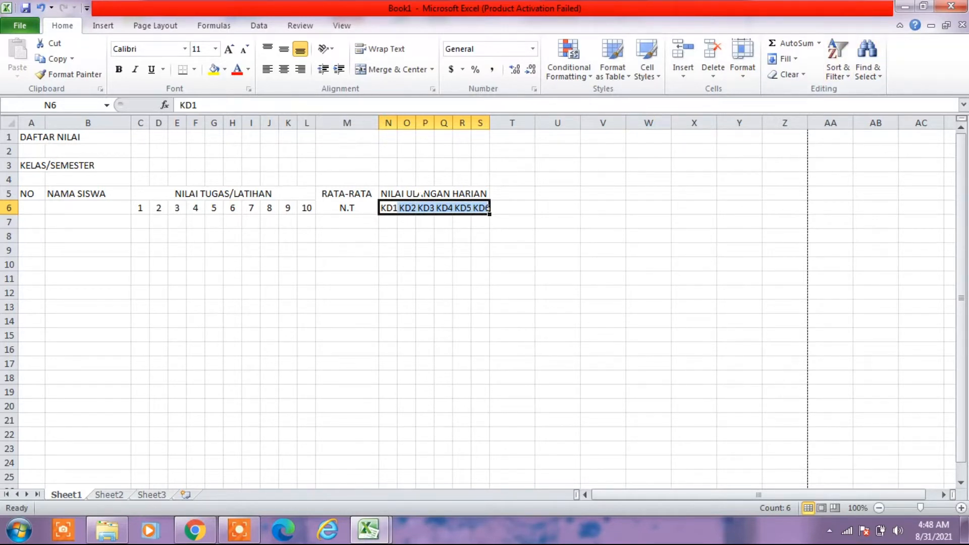
left_click(215, 49)
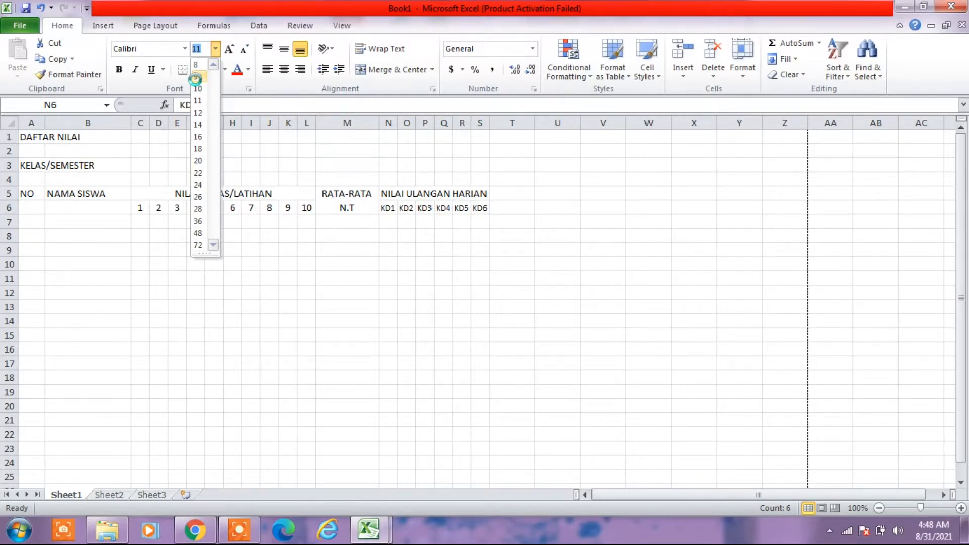
left_click(199, 77)
left_click(460, 306)
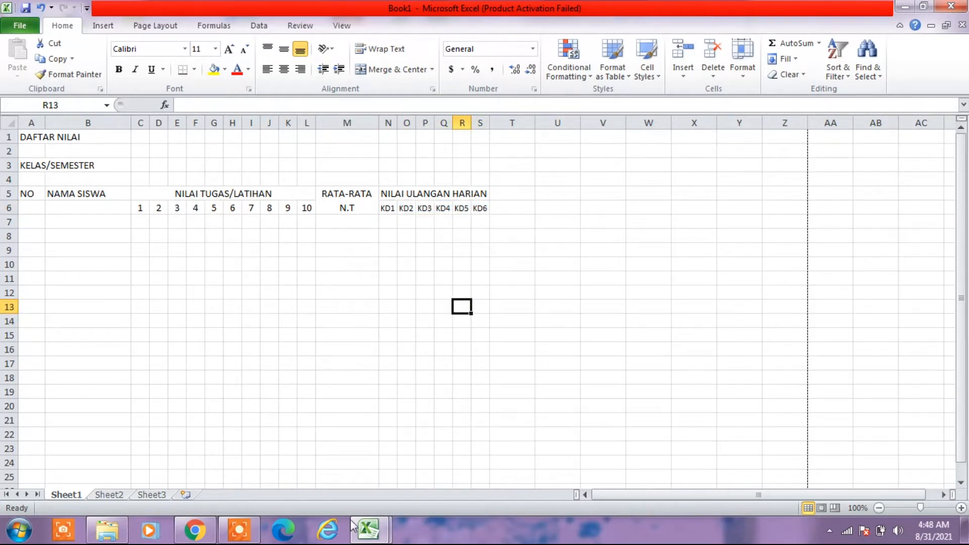
- Check the header after the KD columns in the DAFTAR NILAI workbook and enter RATA-RATAN.UH in cell T5 of Book1
mouse_move(366, 539)
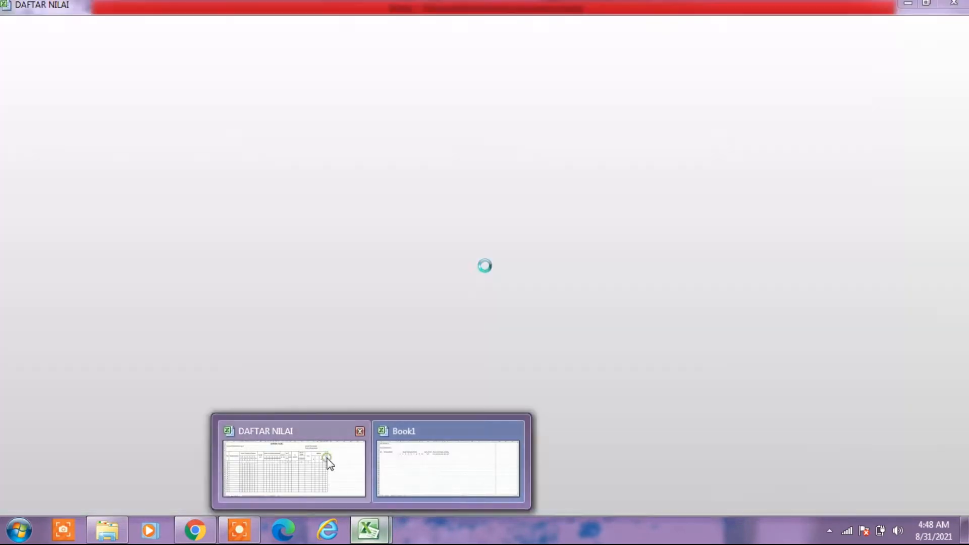
left_click(328, 457)
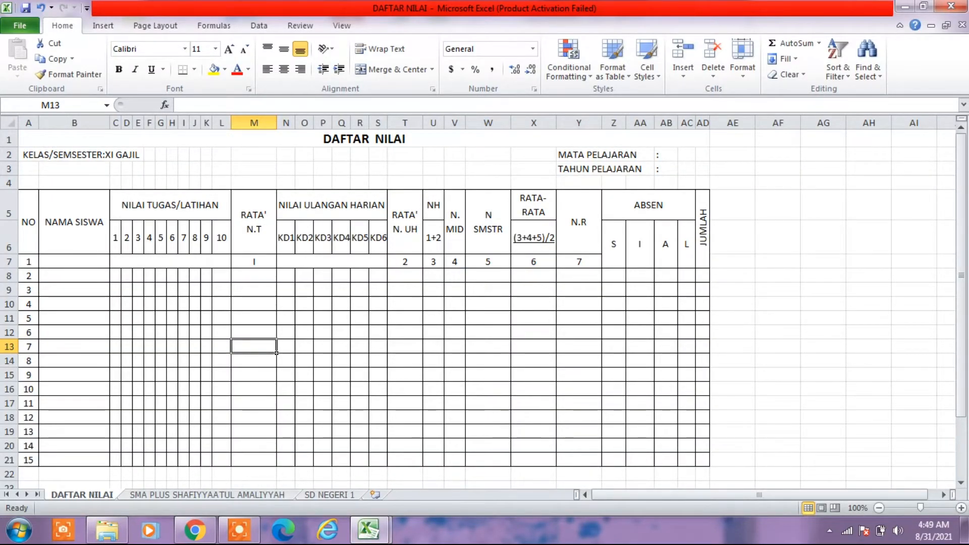
mouse_move(374, 530)
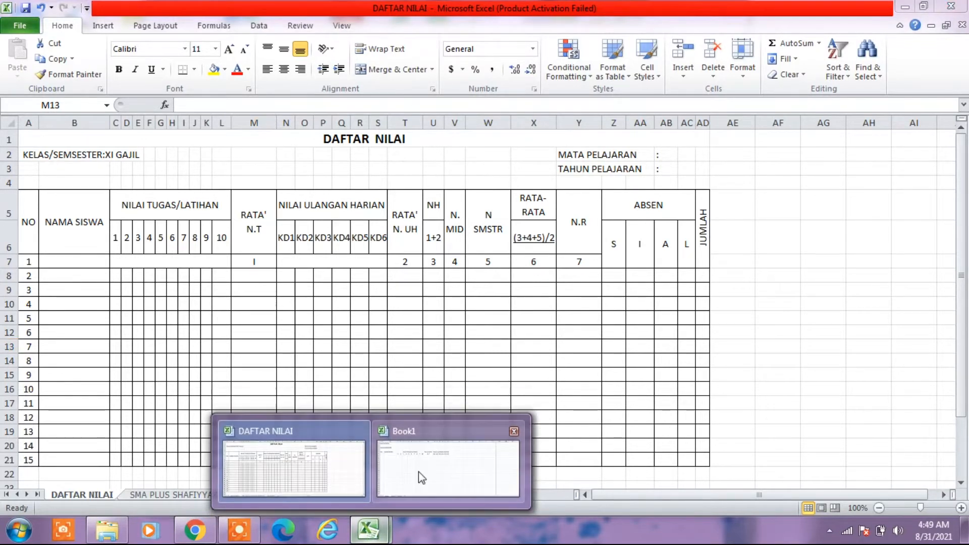
left_click(422, 478)
left_click(510, 196)
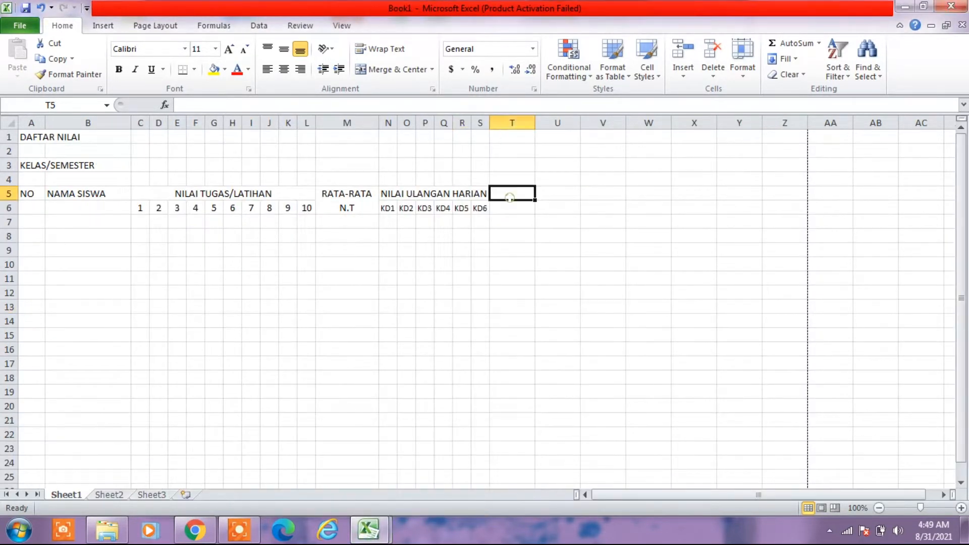
type("RATA-")
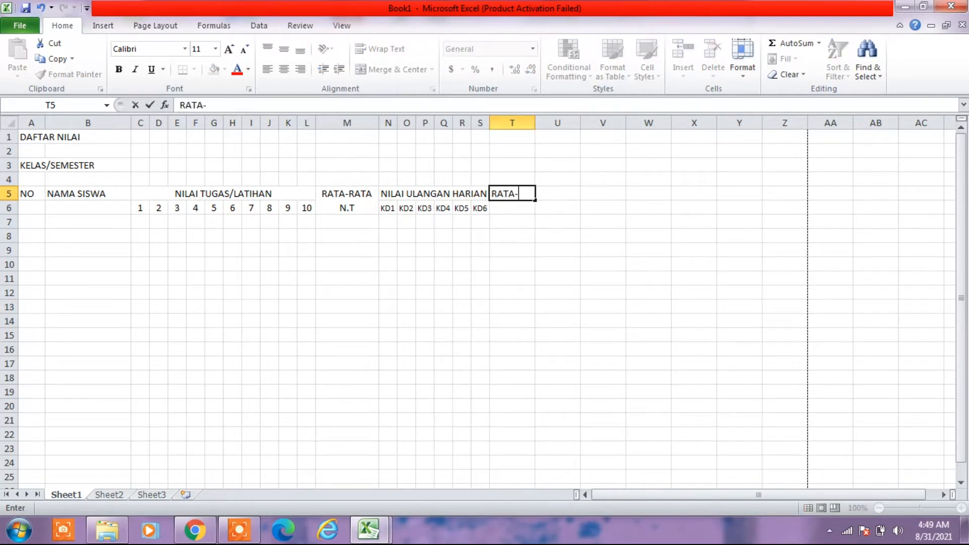
type("RATAN.UH")
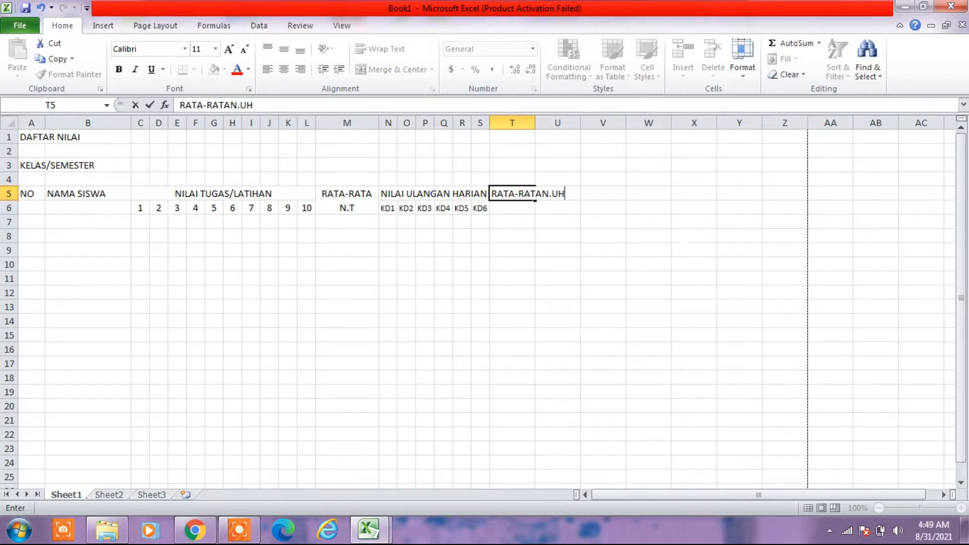
left_click(529, 276)
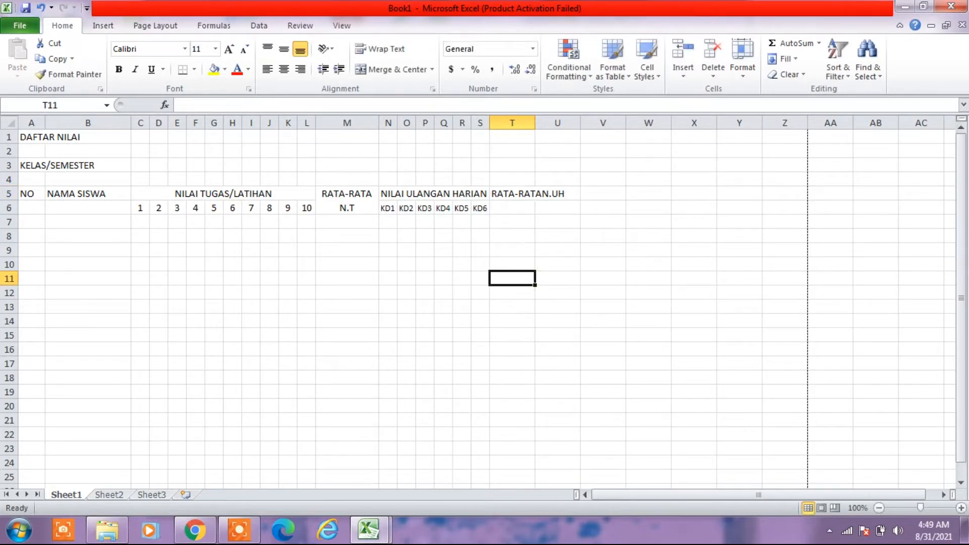
- Merge and center T5:T6 with middle alignment and wrapped text, and widen column T
left_click(514, 195)
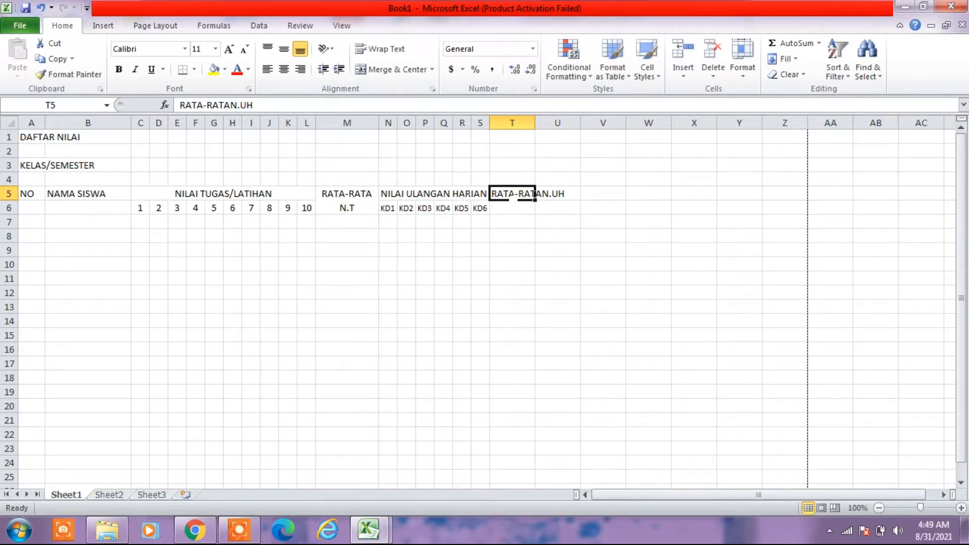
left_click_drag(514, 195, 513, 206)
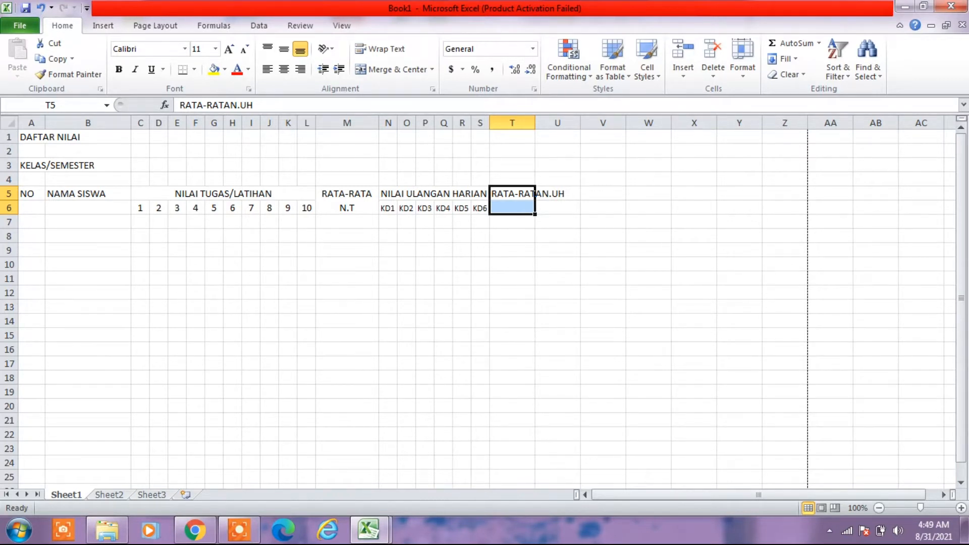
left_click(392, 69)
left_click_drag(535, 123, 561, 123)
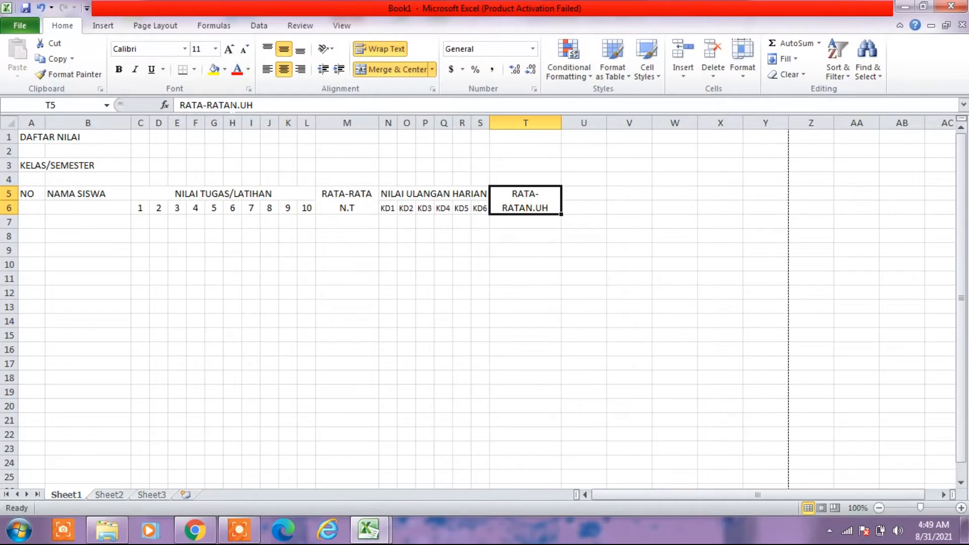
- Insert spaces between RATA-RATA and N.UH in the T5 header to split it over two lines, and narrow column T to fit
left_click(231, 105)
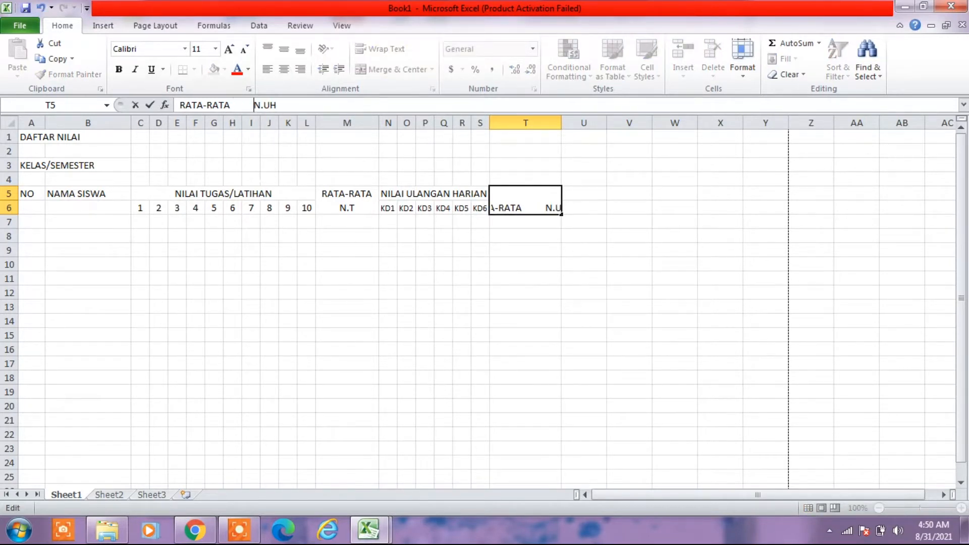
key("Return")
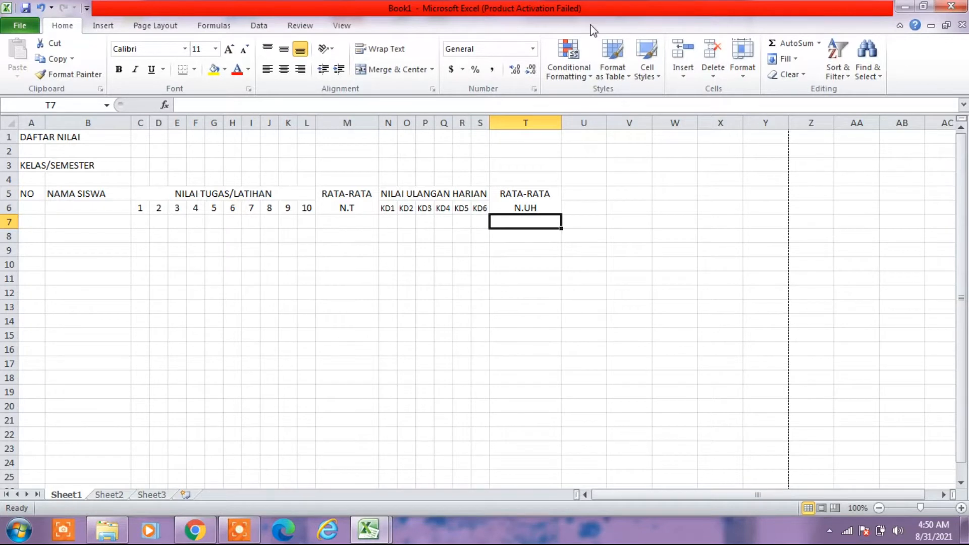
left_click_drag(558, 122, 542, 126)
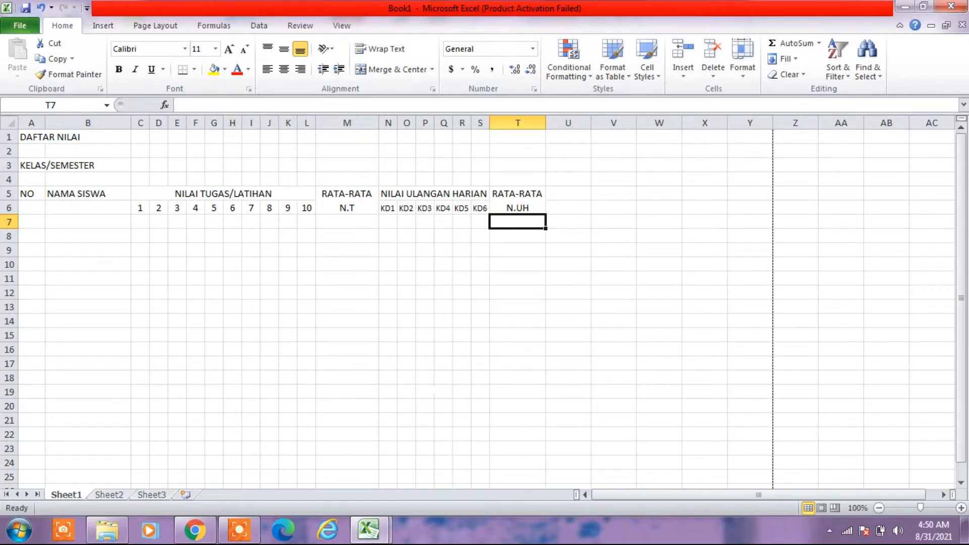
- Check the header after RATA' N. UH in the DAFTAR NILAI workbook and enter NH in cell U5 of Book1
mouse_move(384, 533)
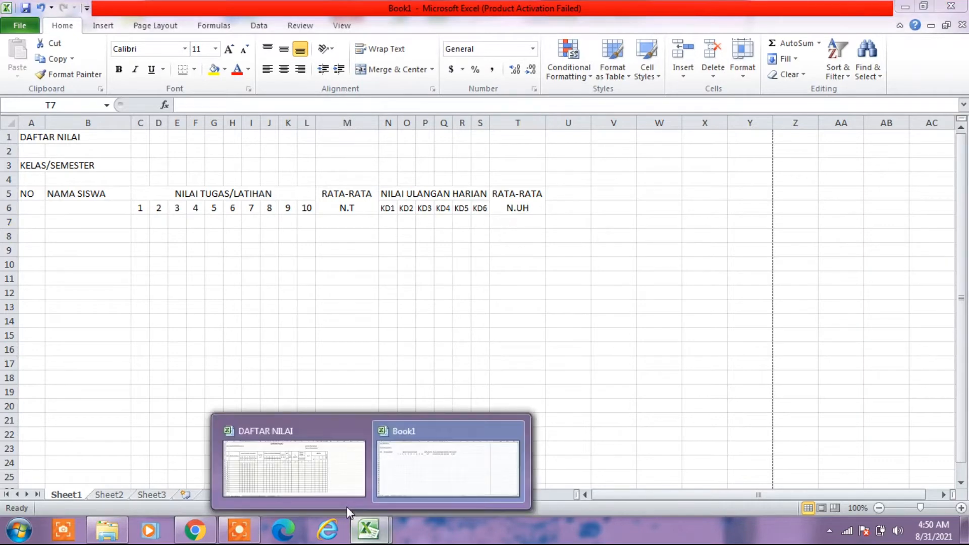
left_click(335, 491)
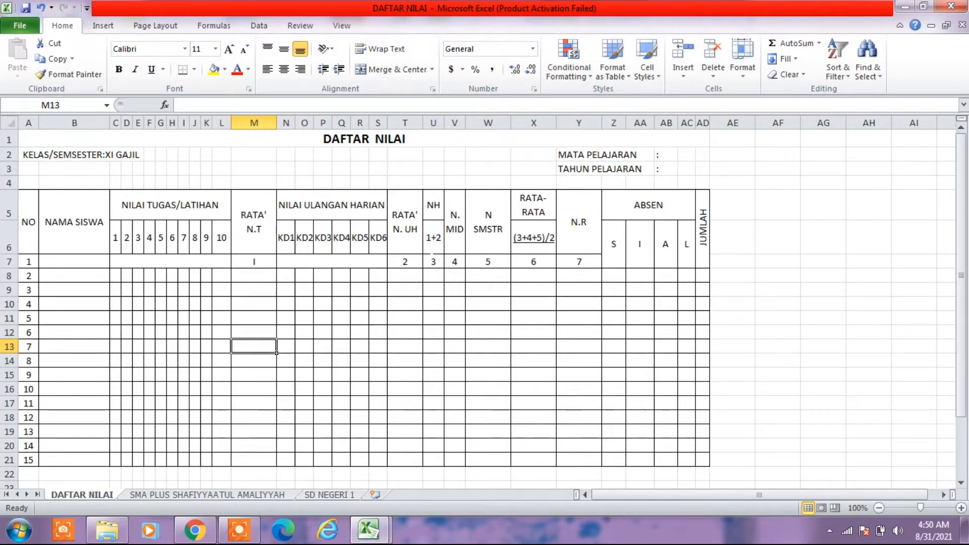
mouse_move(367, 532)
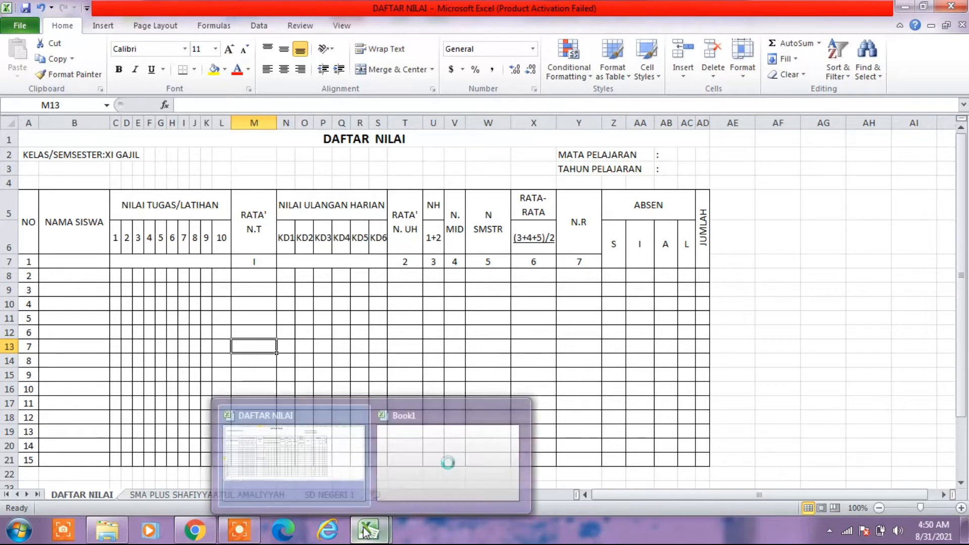
left_click(407, 465)
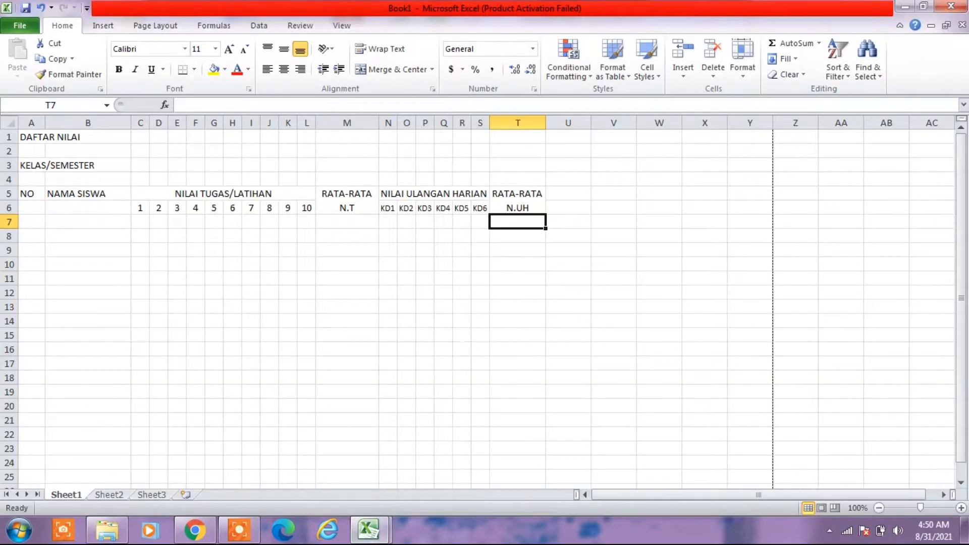
left_click(558, 194)
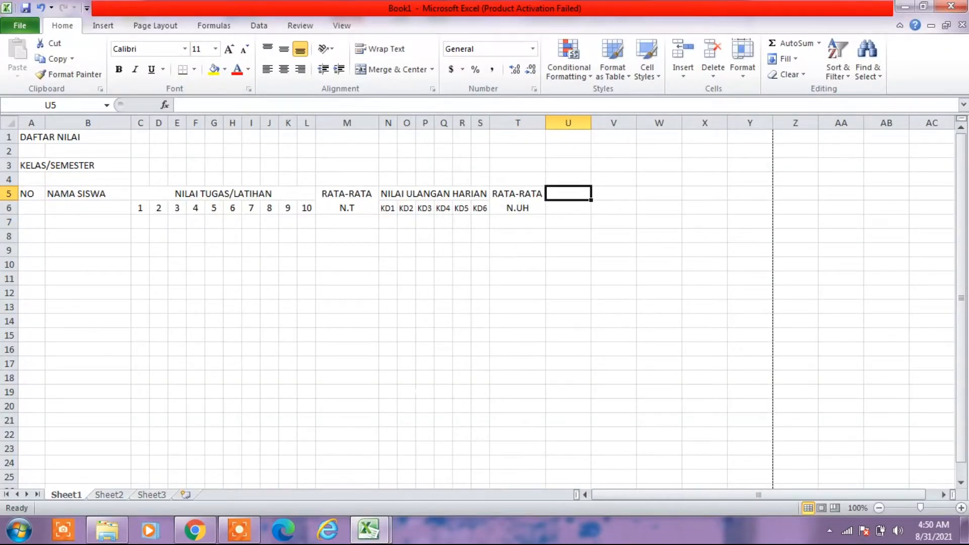
type("NH")
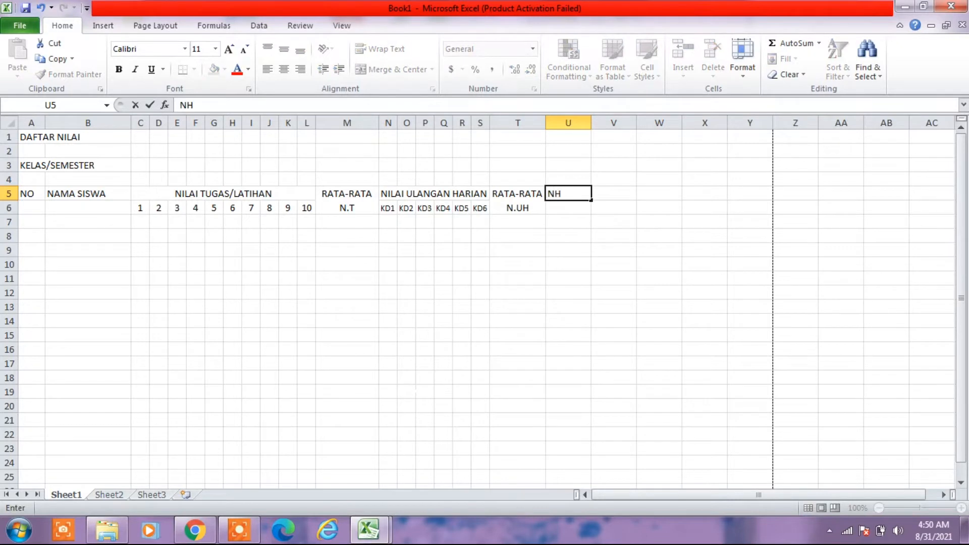
key("Return")
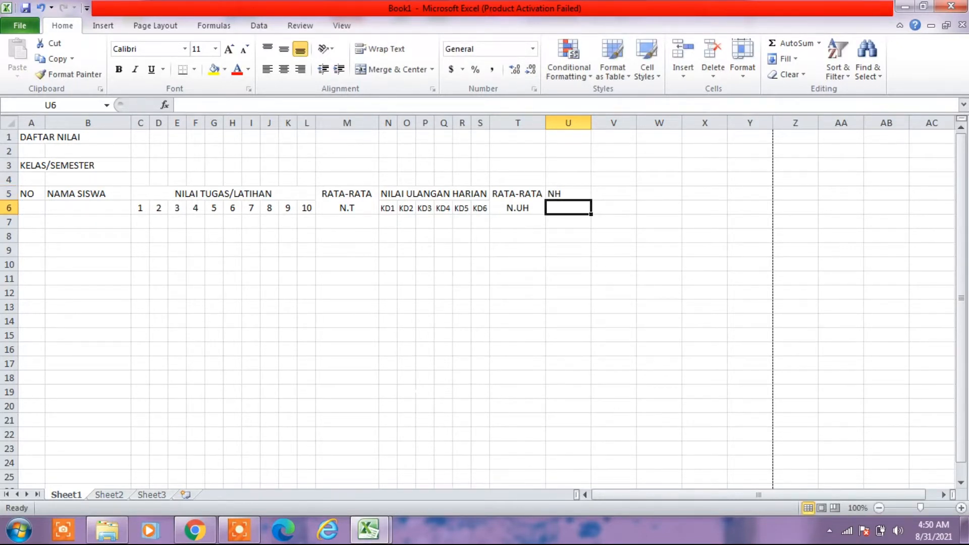
- Enter 1+2 in cell U6 and center U5:U6 horizontally
type("1+2")
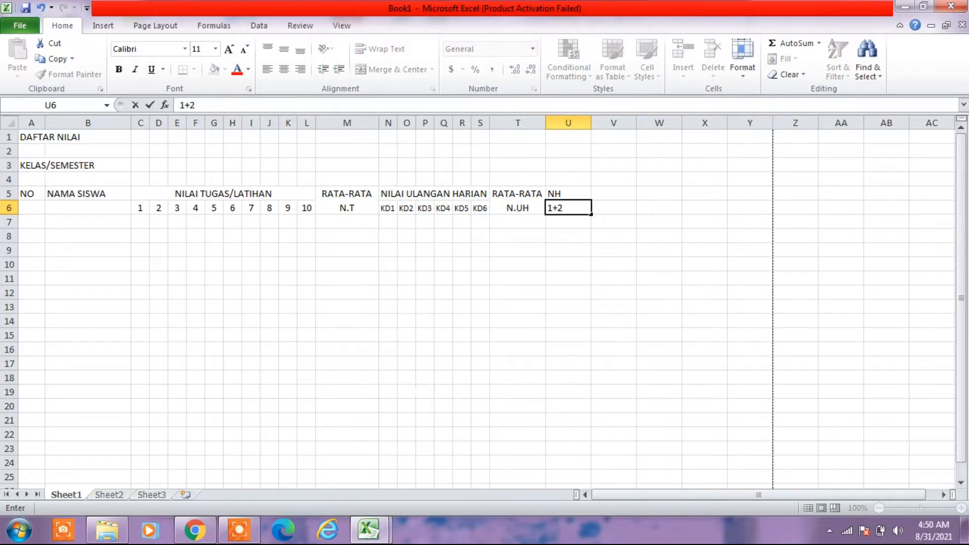
left_click(505, 293)
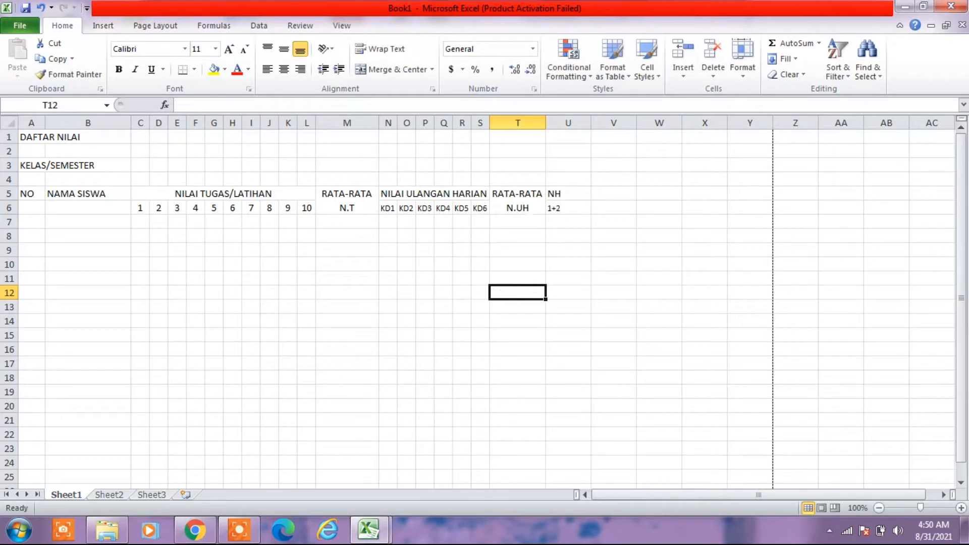
mouse_move(561, 193)
left_mouse_down()
mouse_move(560, 223)
mouse_move(560, 208)
left_mouse_up()
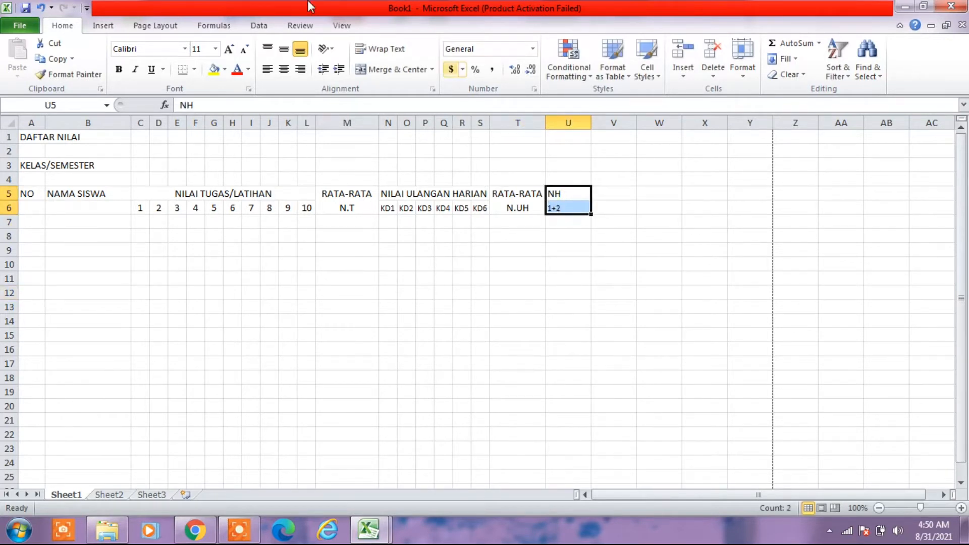
left_click(284, 69)
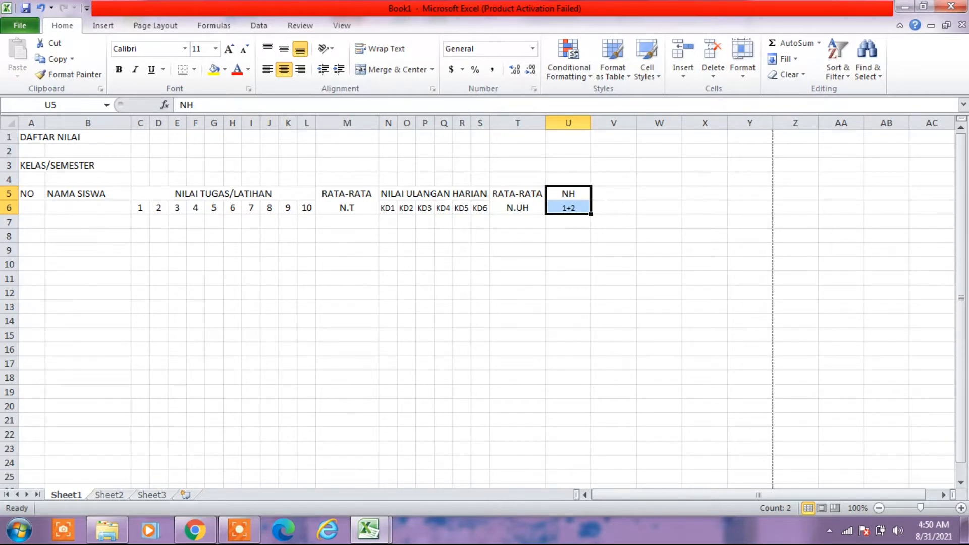
- Check the header after NH in the DAFTAR NILAI workbook and enter N.MID in cell V5 of Book1
left_click(364, 533)
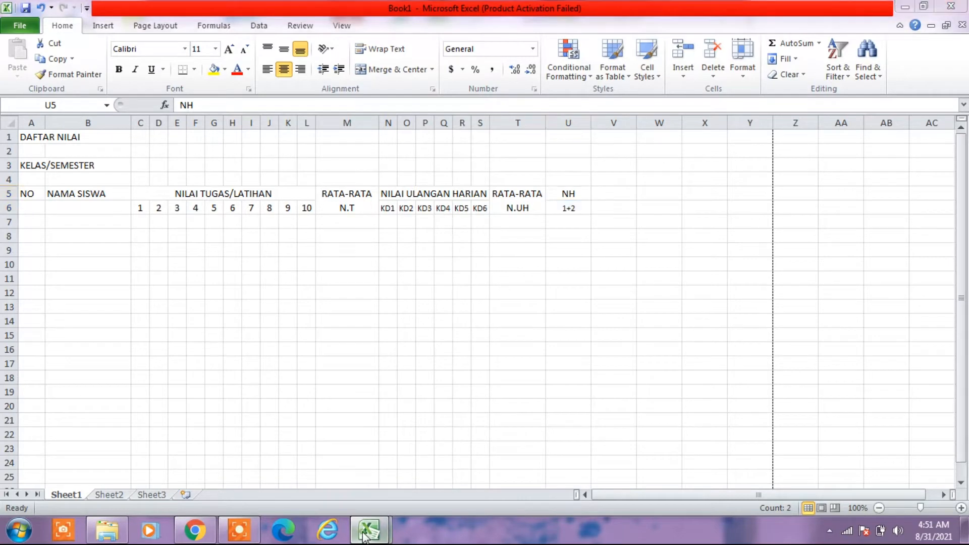
left_click(335, 468)
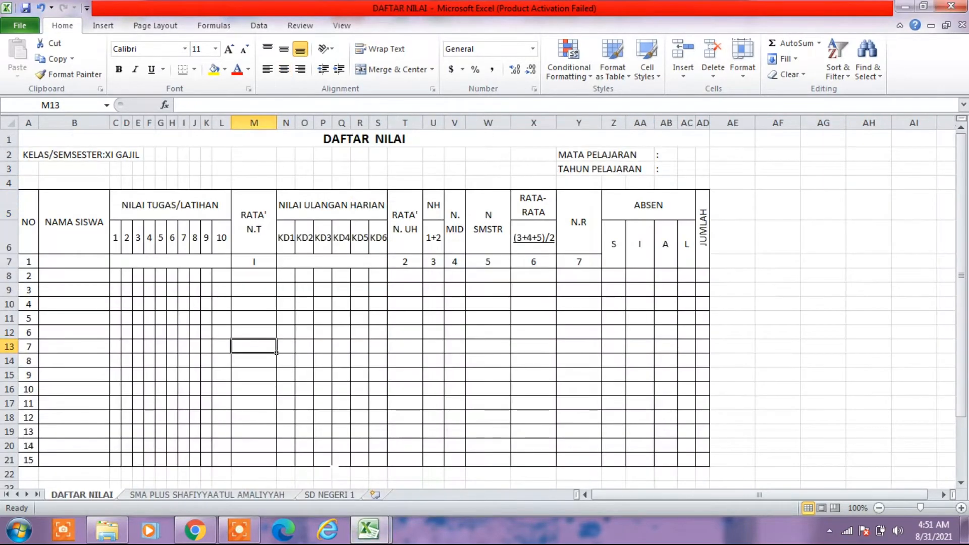
left_click(373, 530)
left_click(405, 486)
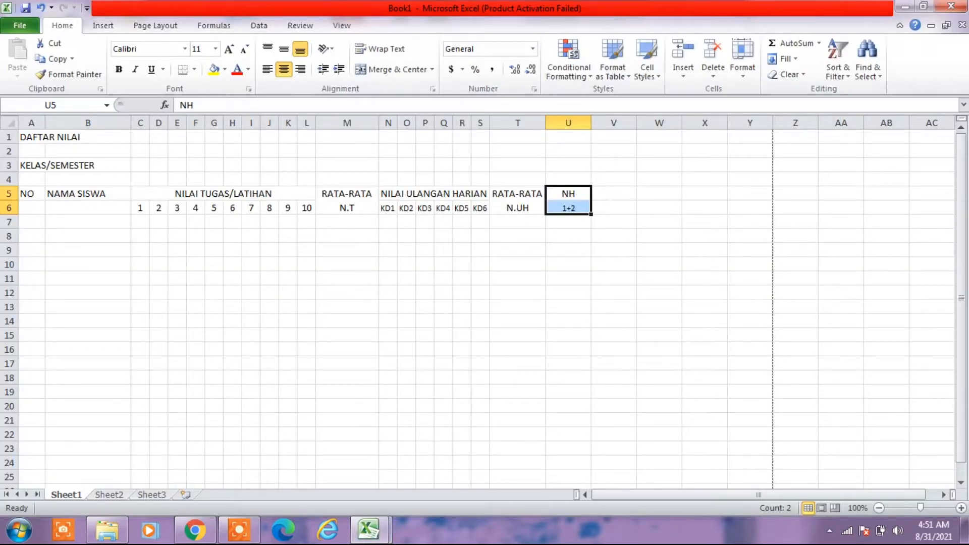
left_click(611, 197)
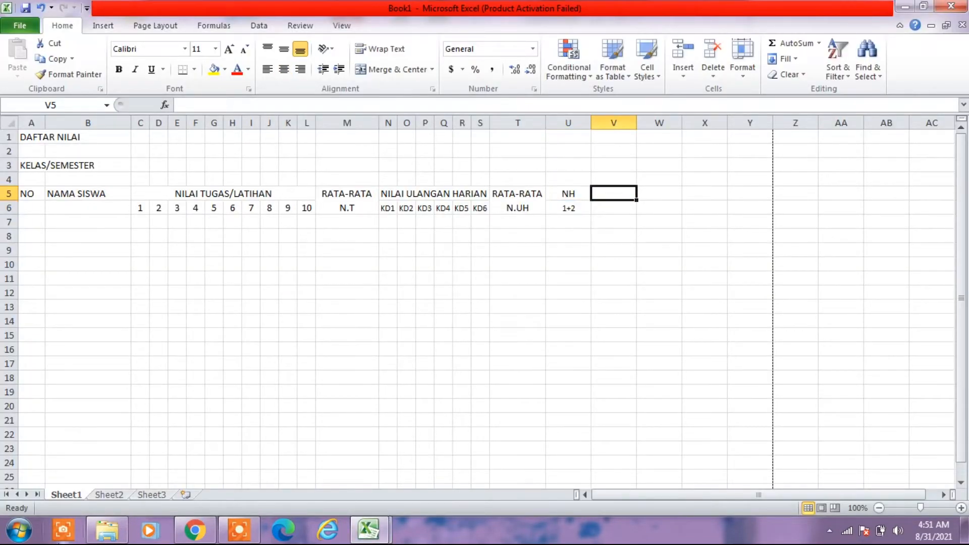
type("N.MID")
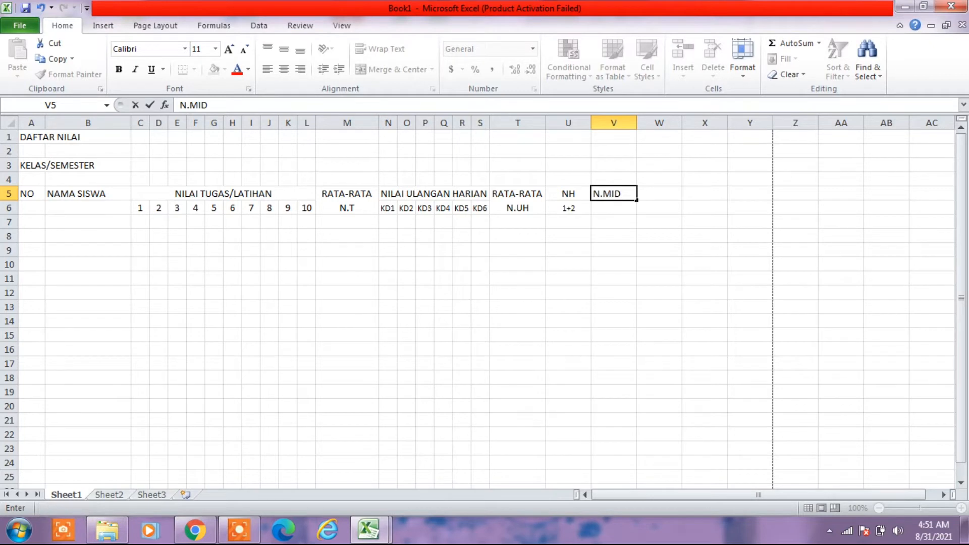
left_click(496, 269)
- Merge and center V5:V6 with middle alignment and wrapped text, and narrow column V to fit N.MID
left_click_drag(605, 193, 611, 205)
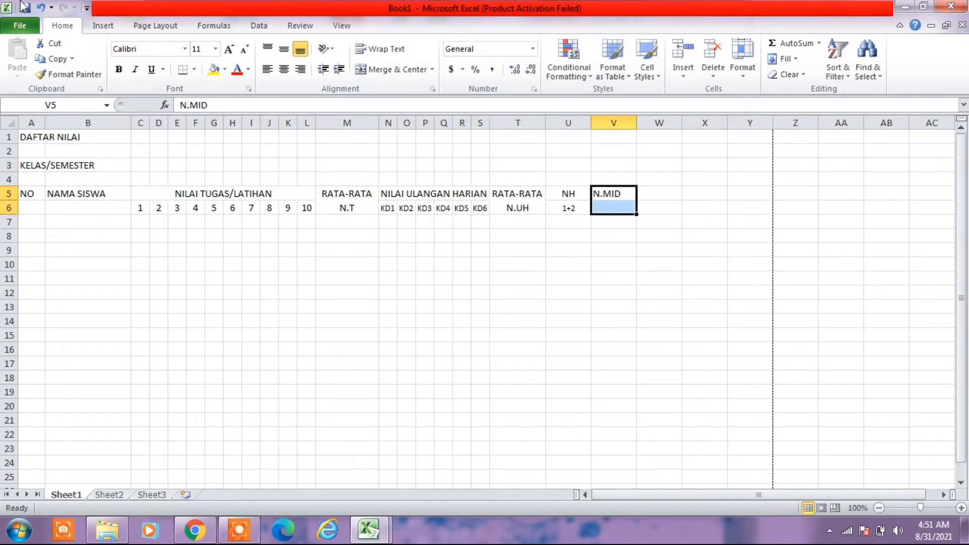
left_click(385, 68)
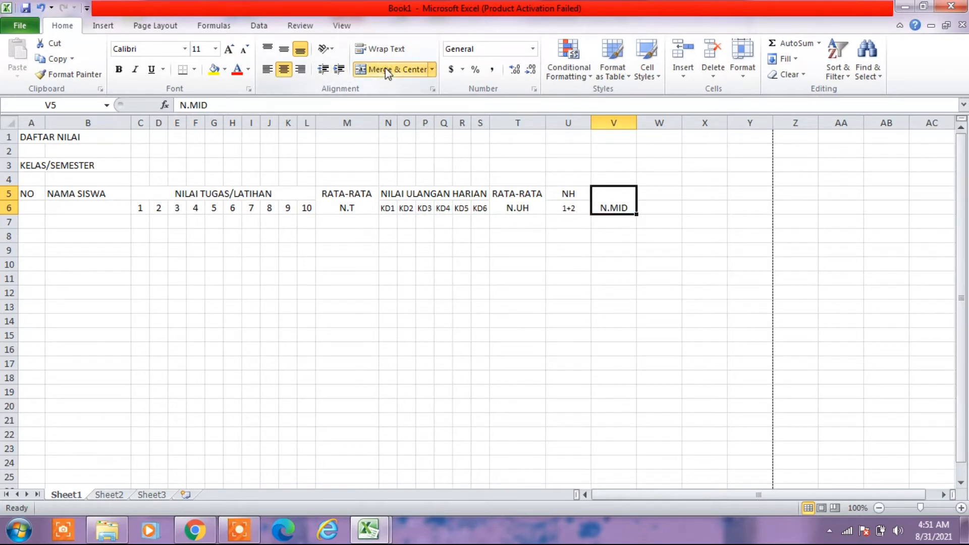
left_click(284, 50)
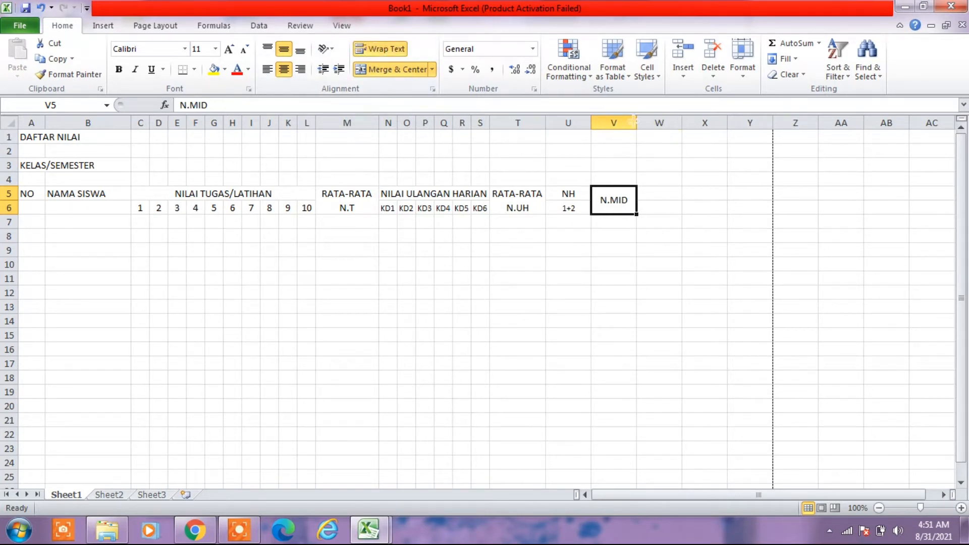
left_click_drag(637, 123, 625, 123)
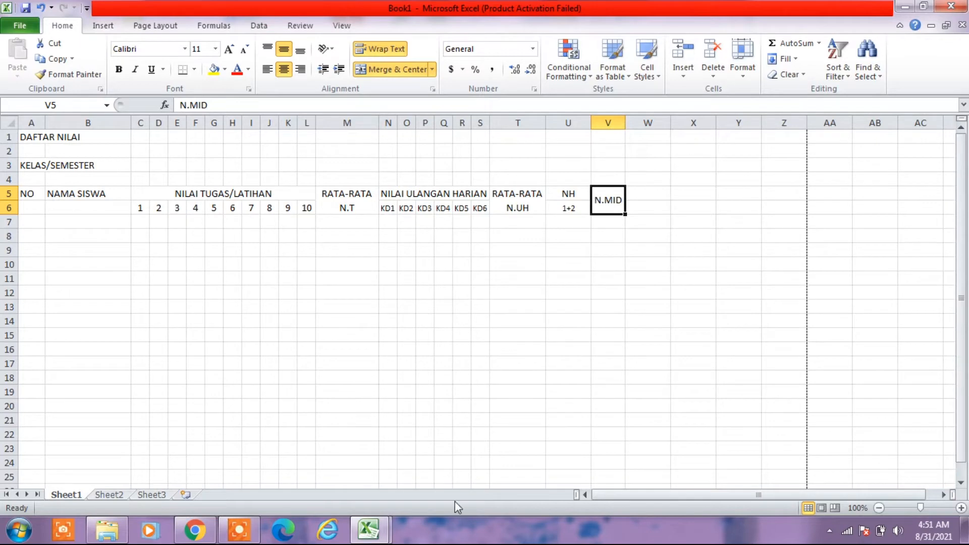
- Check the header after N. MID in the DAFTAR NILAI workbook and enter N.SMST in cell W5 of Book1
left_click(369, 530)
left_click(343, 457)
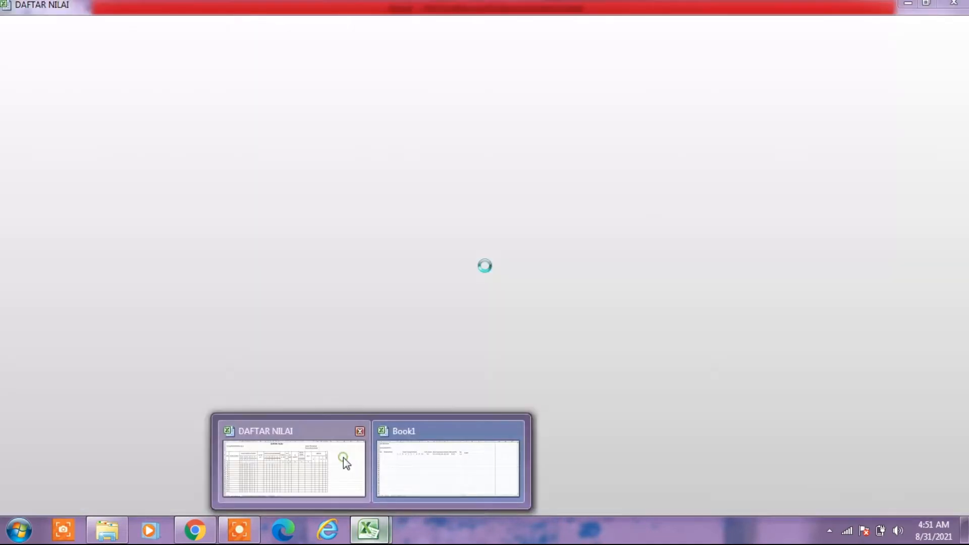
left_click(369, 531)
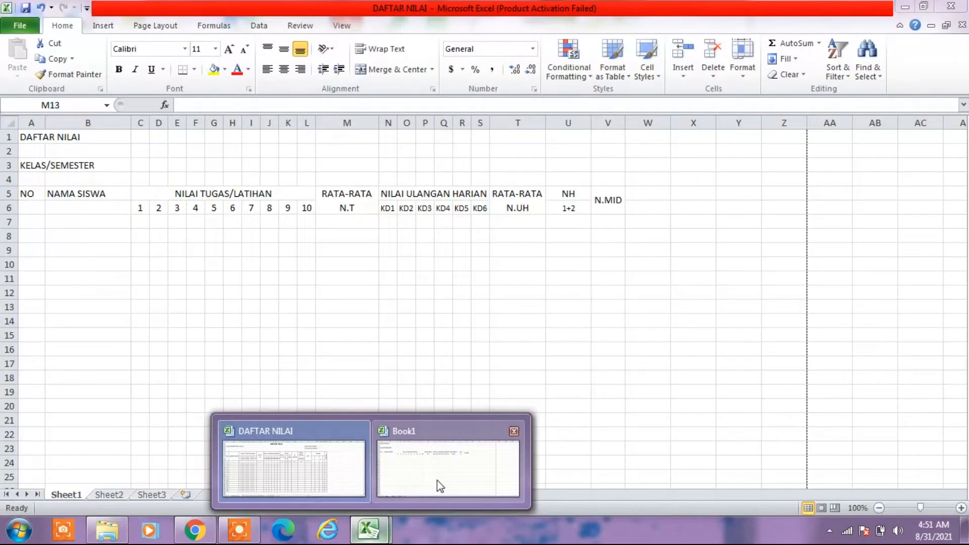
left_click(440, 486)
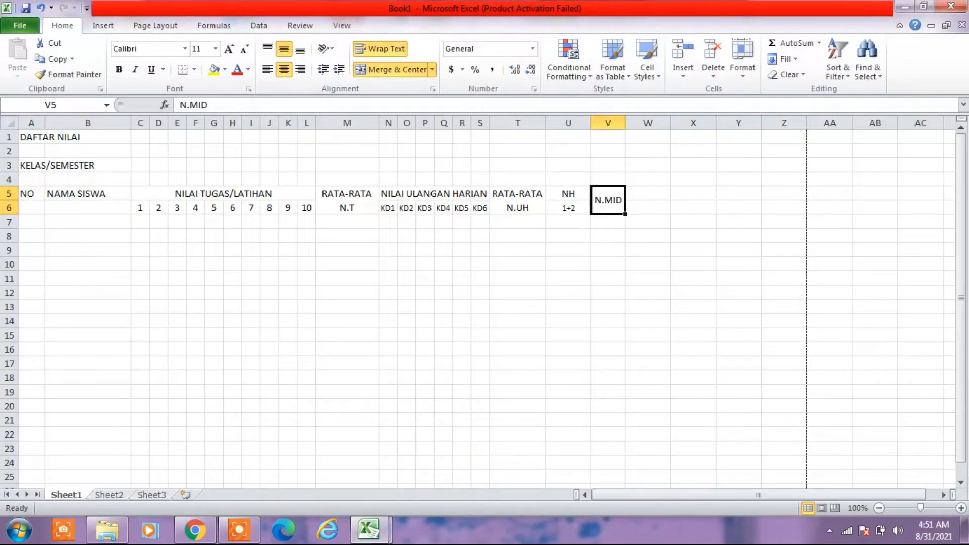
key("Right")
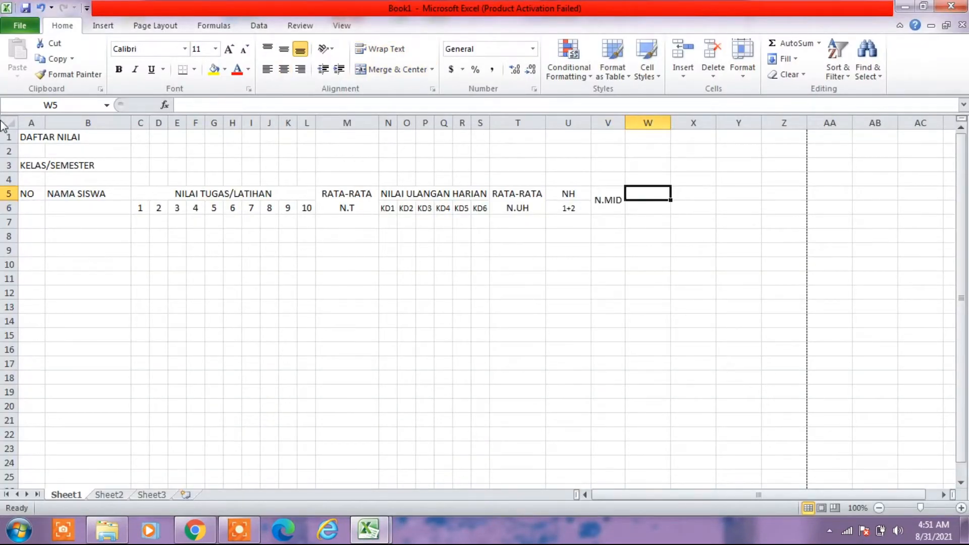
type("N")
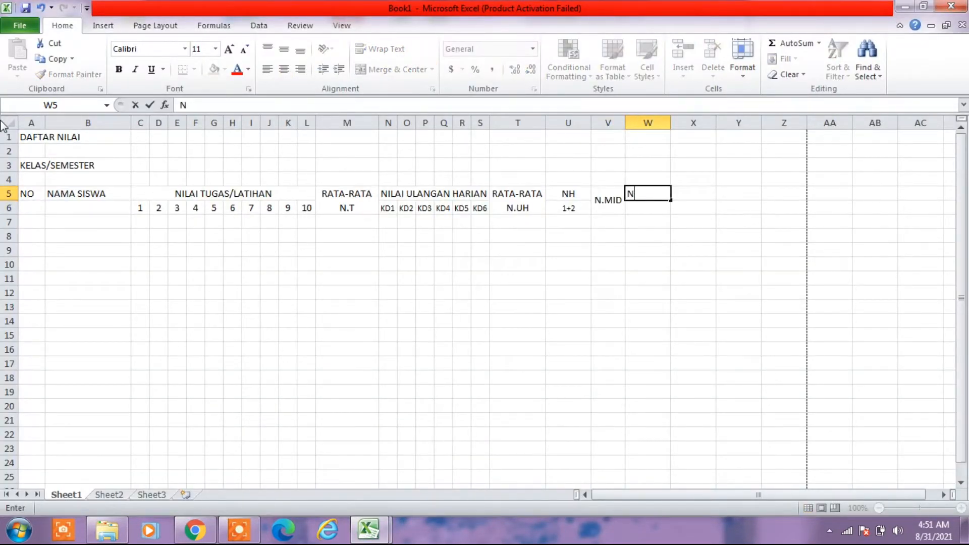
type(".SMST")
left_click(412, 275)
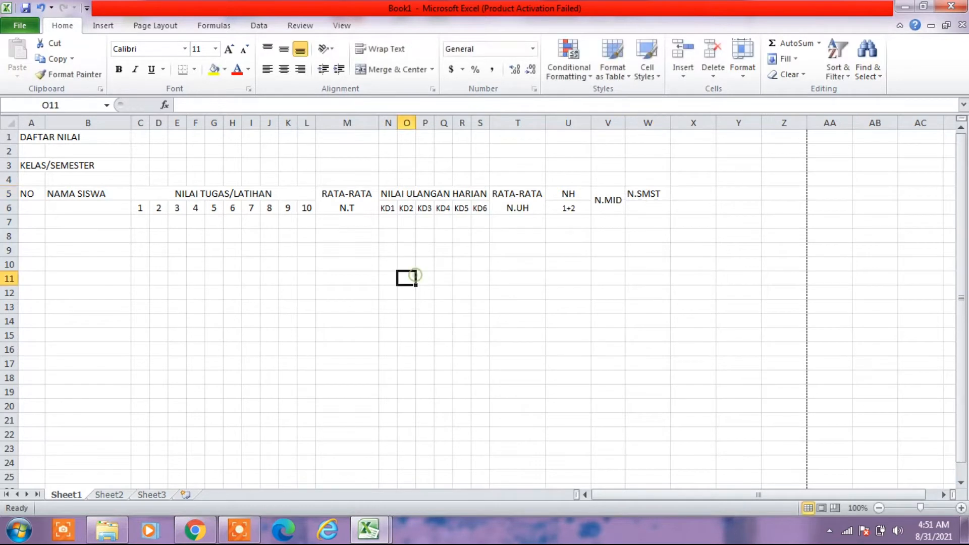
- Merge and center W5:W6 with middle alignment and wrapped text
left_click_drag(647, 194, 648, 209)
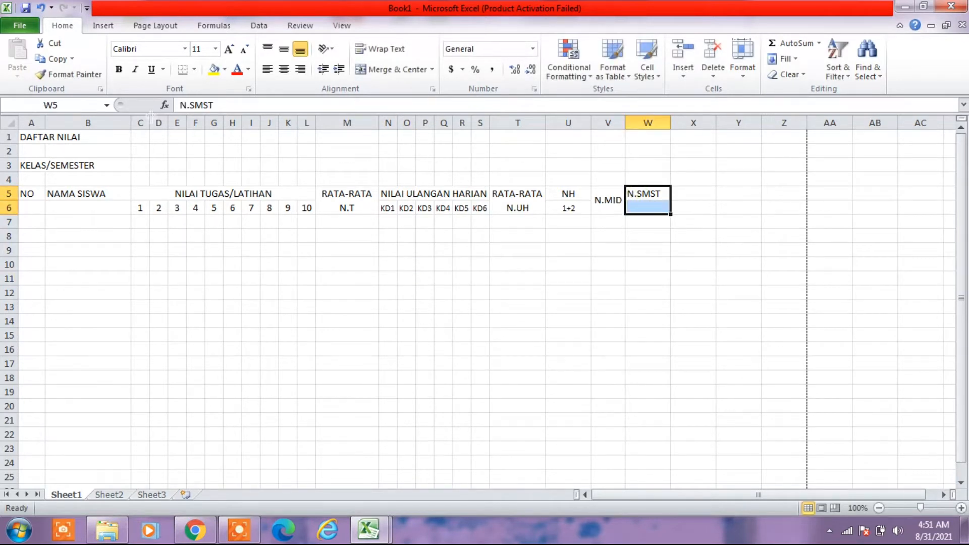
left_click(379, 69)
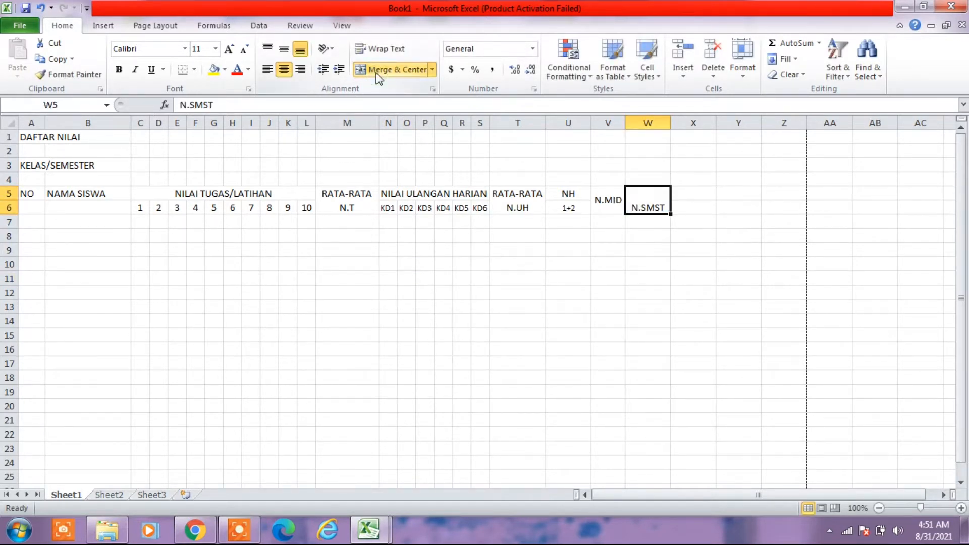
left_click(286, 50)
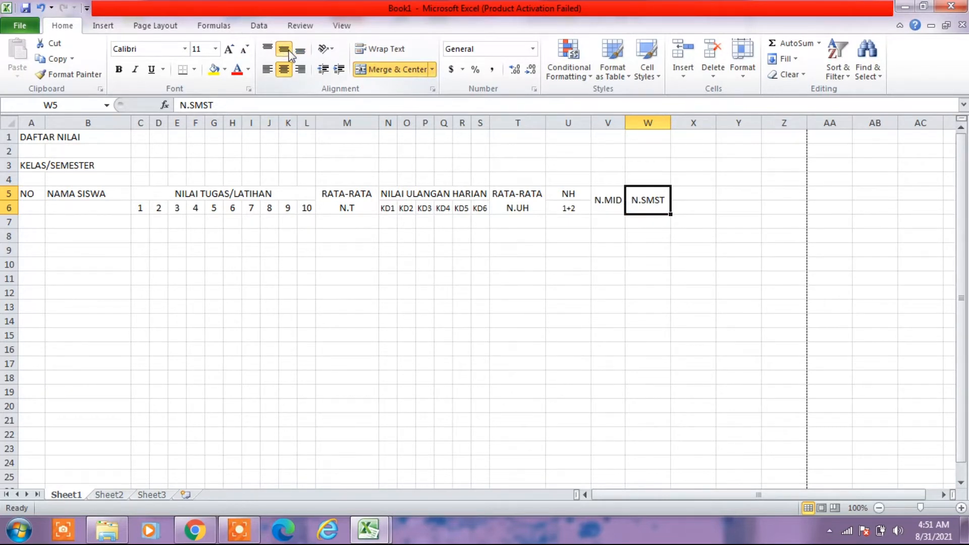
left_click(376, 51)
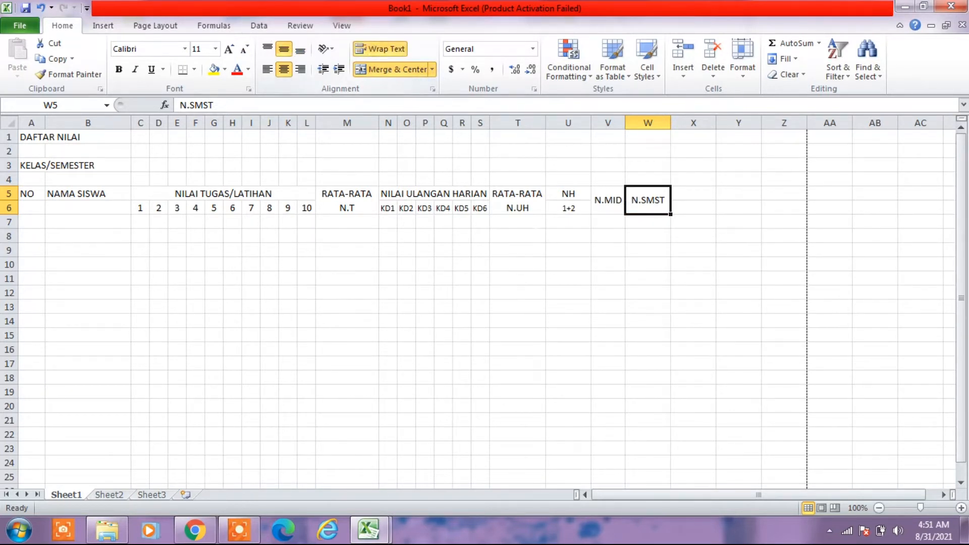
left_click(536, 233)
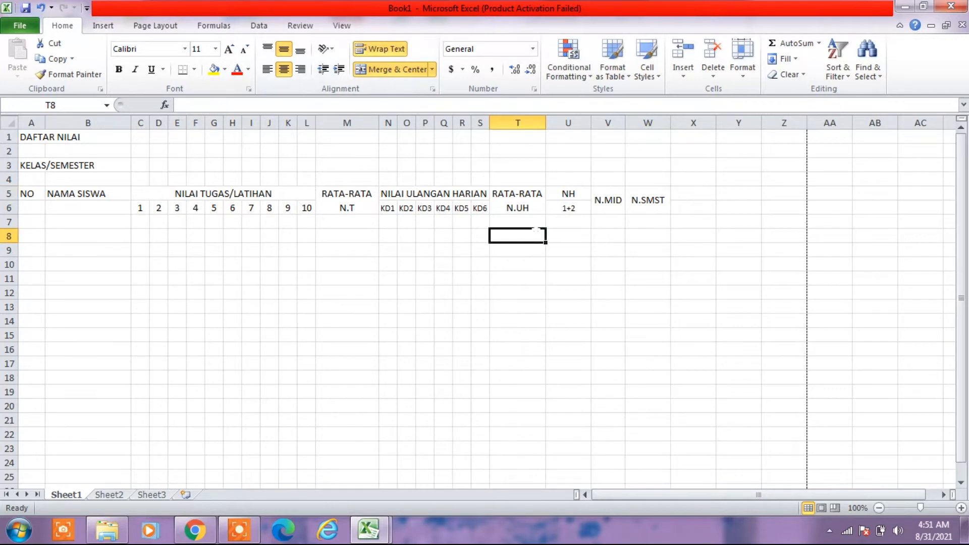
- Check the header after N SMSTR in the DAFTAR NILAI workbook and start the X5 header in Book1 with RATA-RATA
left_click(380, 528)
left_click(341, 482)
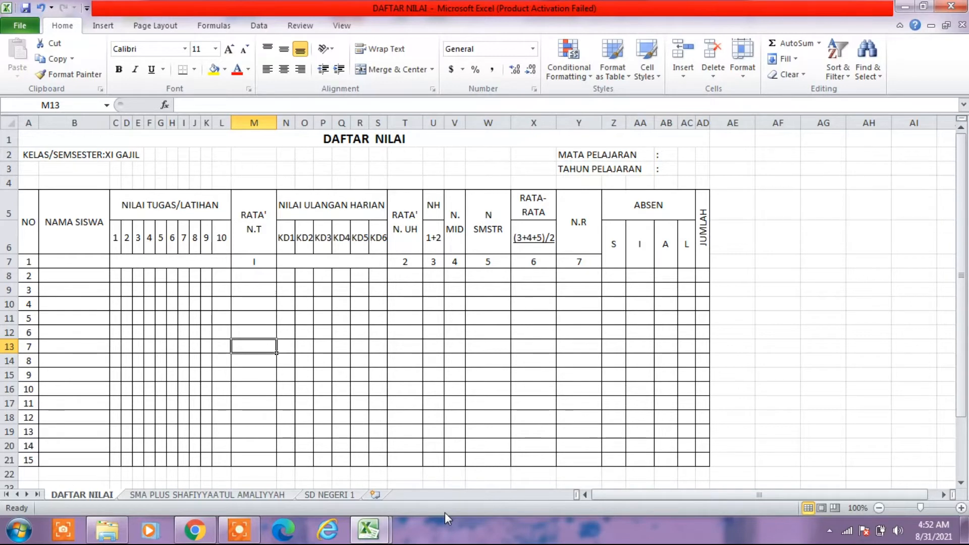
mouse_move(376, 532)
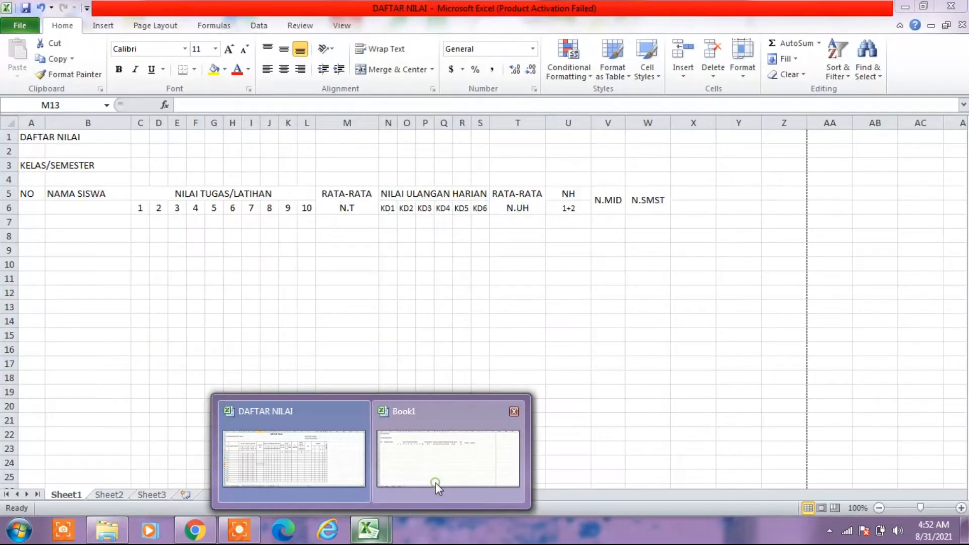
left_click(435, 483)
left_click(684, 198)
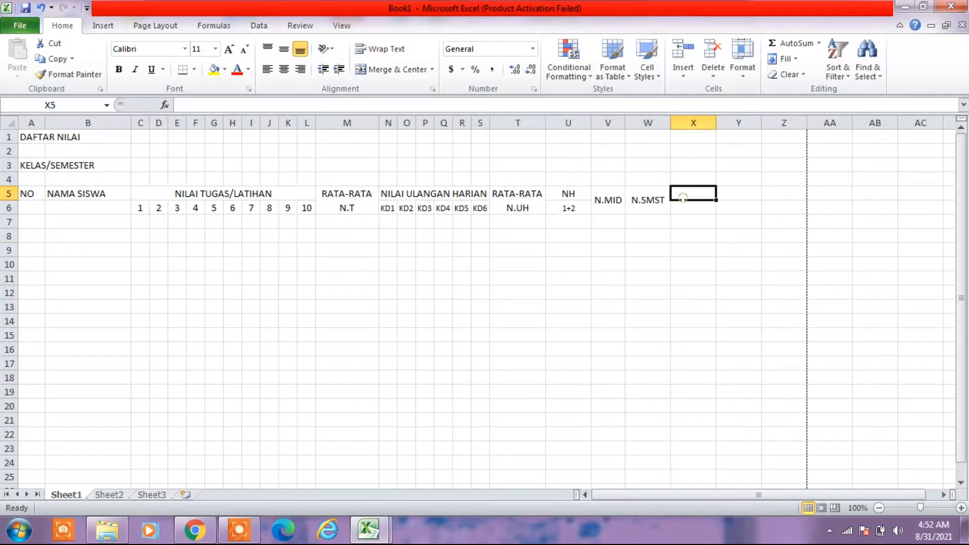
type("RA")
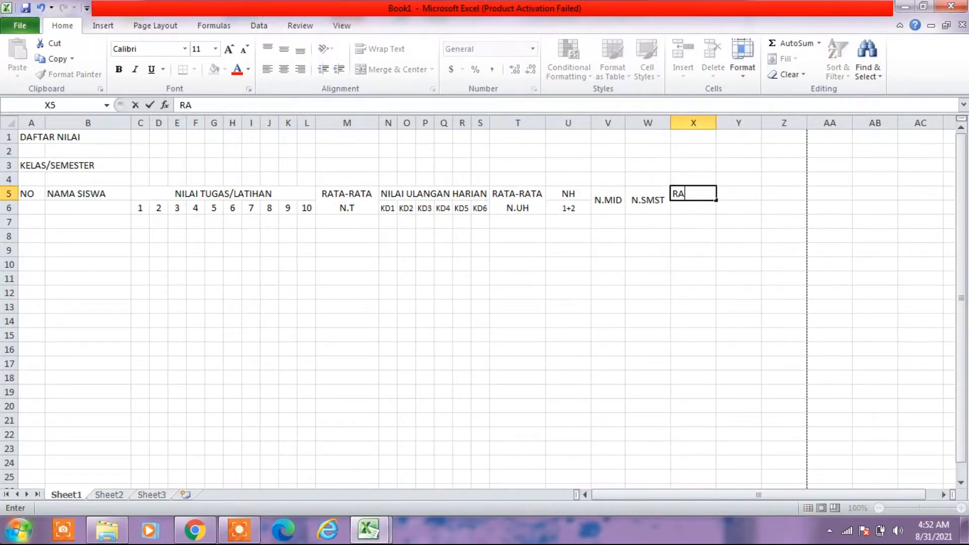
type("TA-RATA")
- Append the formula label 2+3+4/3 after RATA-RATA in cell X5, separated by a space
type("2")
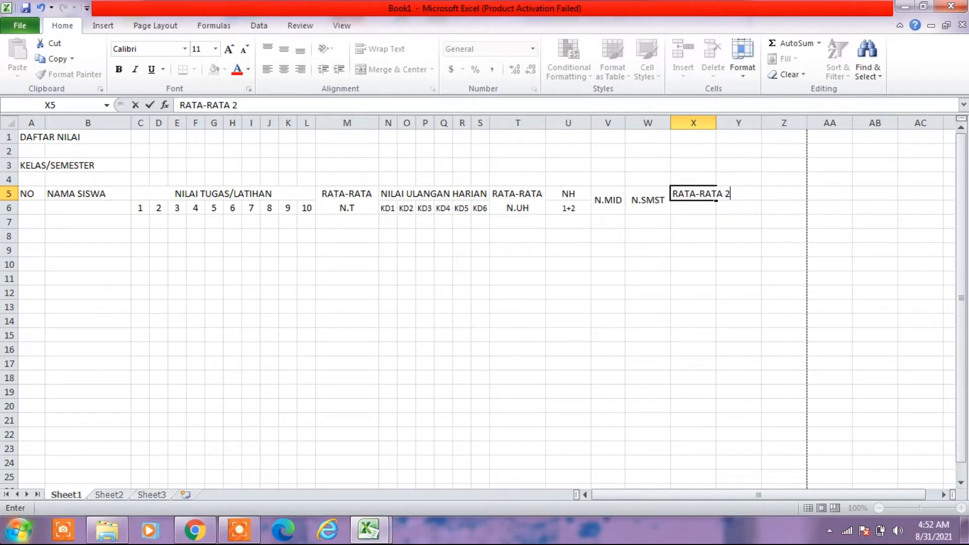
type("+")
type("3")
type(")")
key("BackSpace")
type("+4")
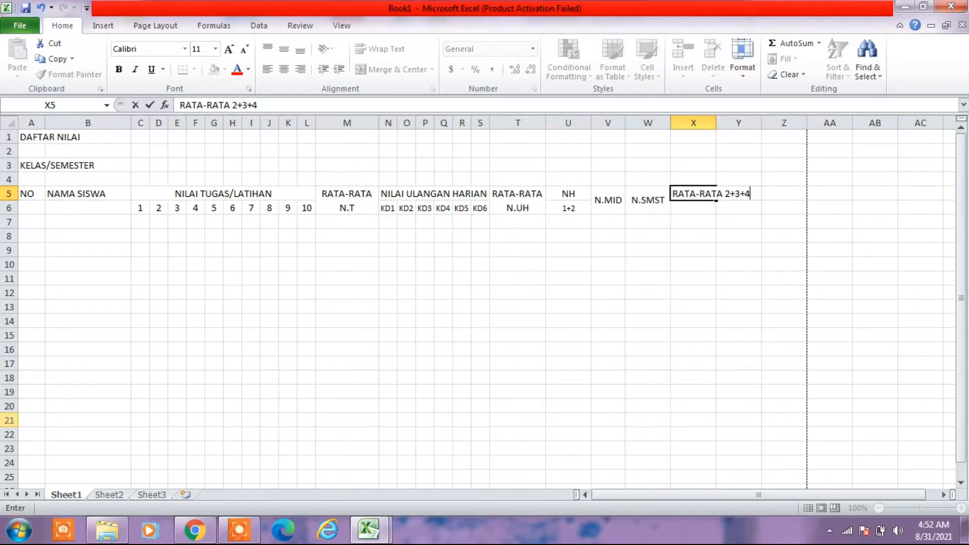
type("/3")
- Enclose 2+3+4/3 in parentheses within the X5 header and commit the entry
left_click(723, 194)
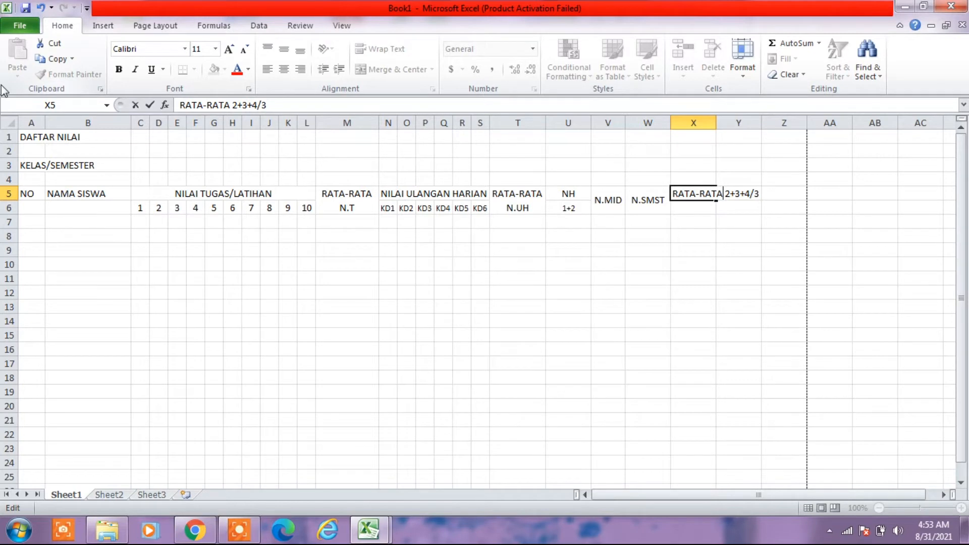
type("(")
key("Right")
key("Right")
key("Right")
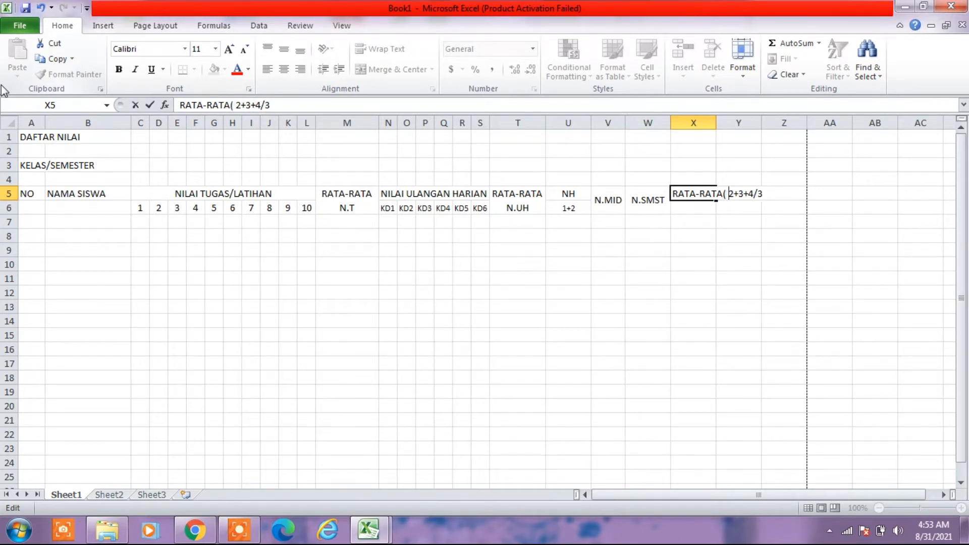
key("Right")
key("Right")
key("Right")
key("Right")
key("Right")
type(")")
left_click(693, 307)
- Merge and center X5:X6 with middle alignment and wrapped text
left_click_drag(695, 195, 697, 206)
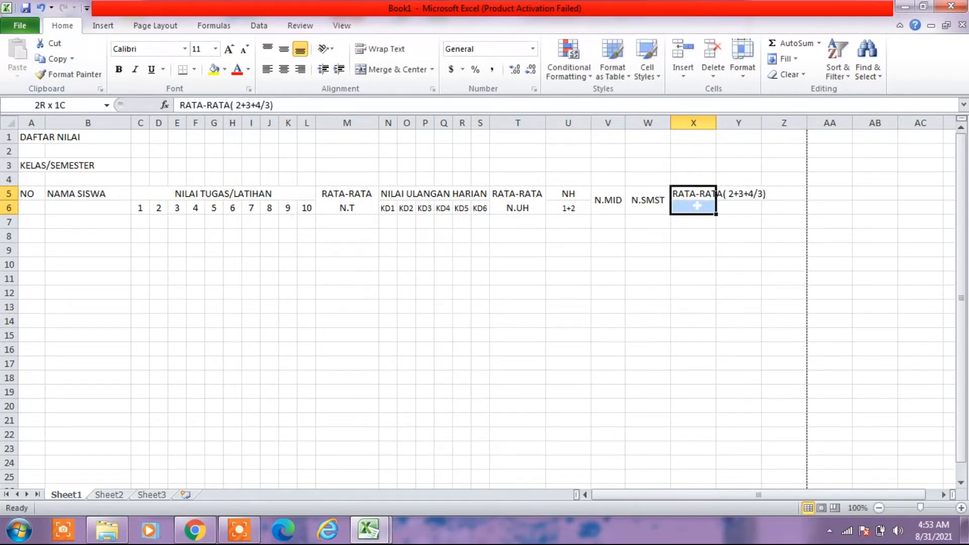
left_click(399, 70)
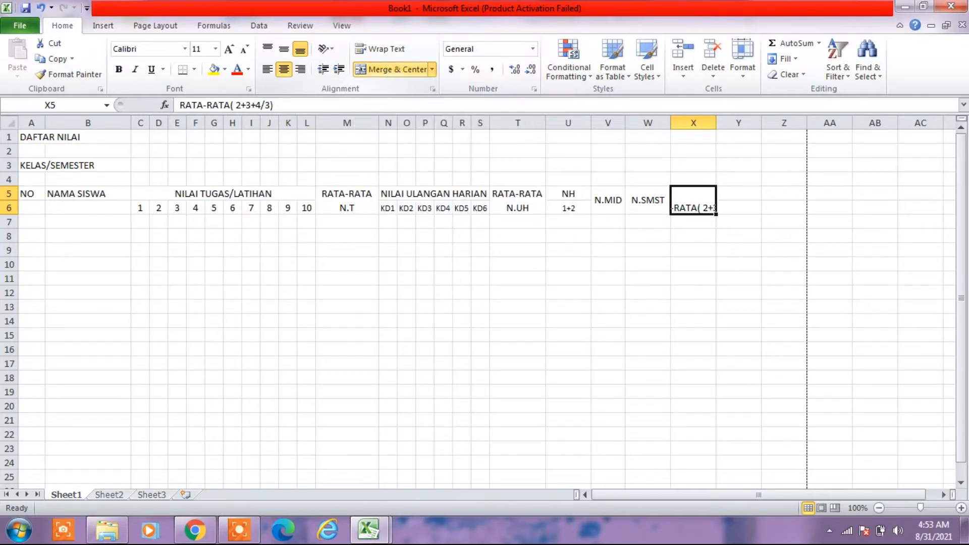
left_click(239, 530)
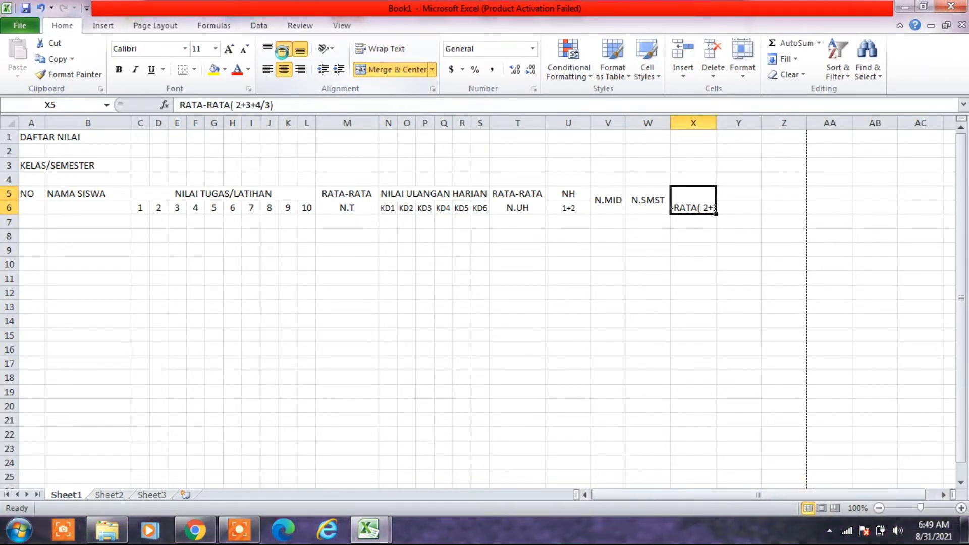
left_click(283, 51)
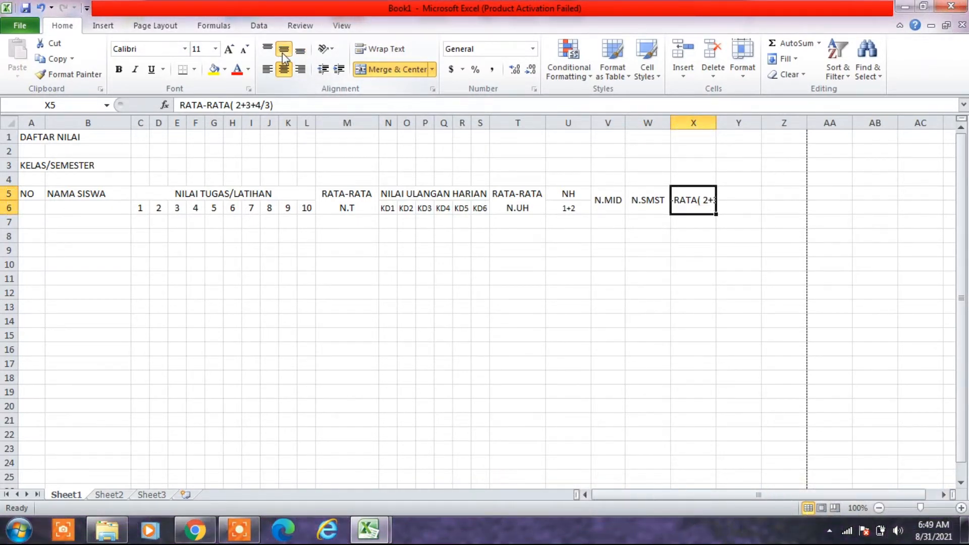
left_click(396, 53)
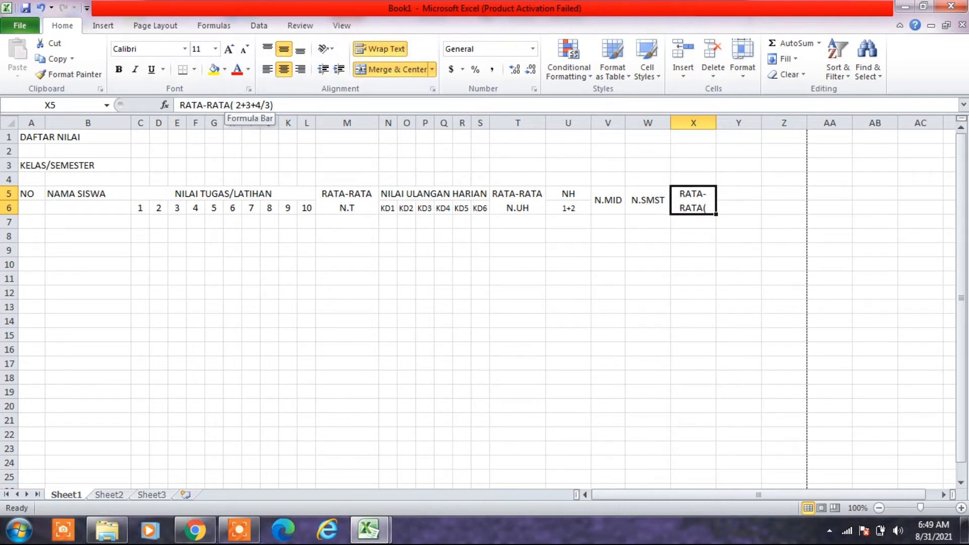
- Add spaces before the opening parenthesis in the X5 header and widen column X to fit RATA-RATA above ( 2+3+4/3)
left_click(230, 105)
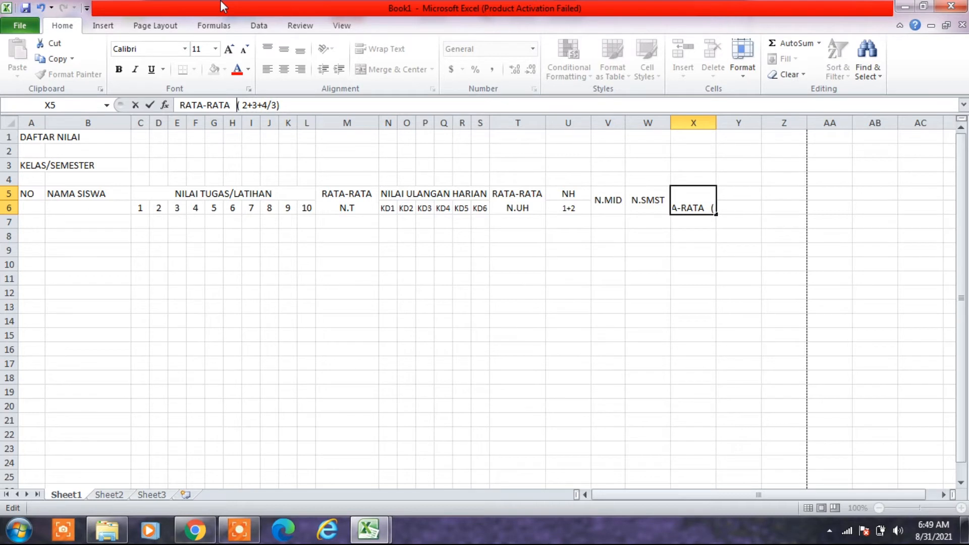
key("Return")
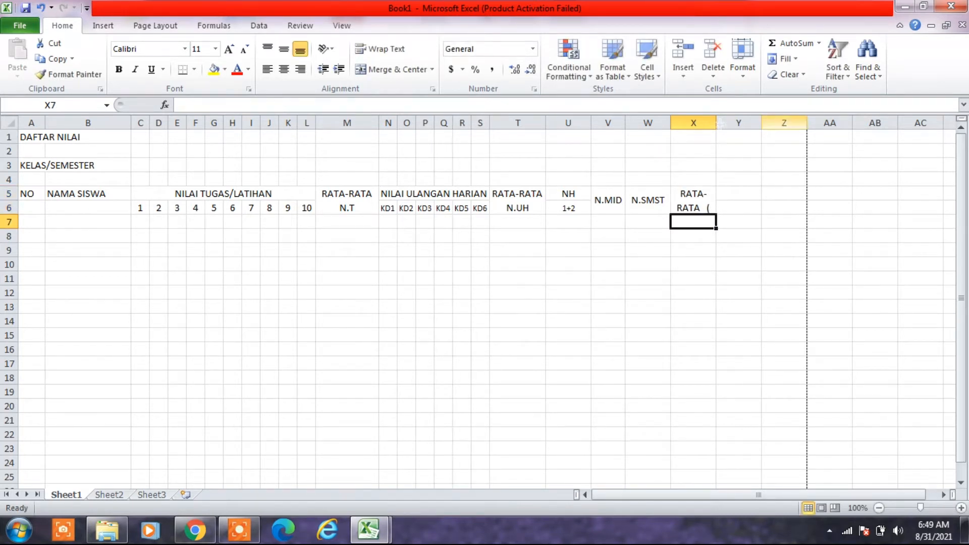
left_click(693, 201)
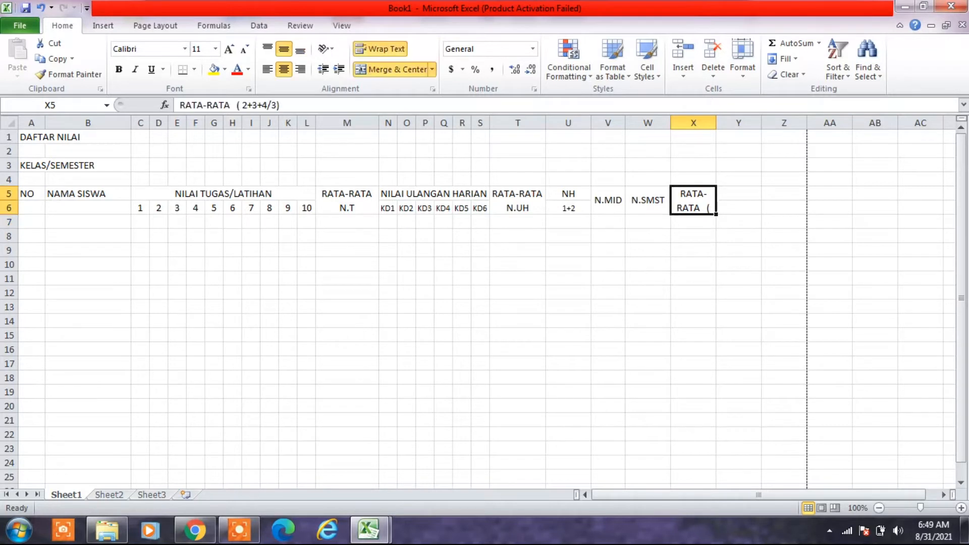
left_click(232, 105)
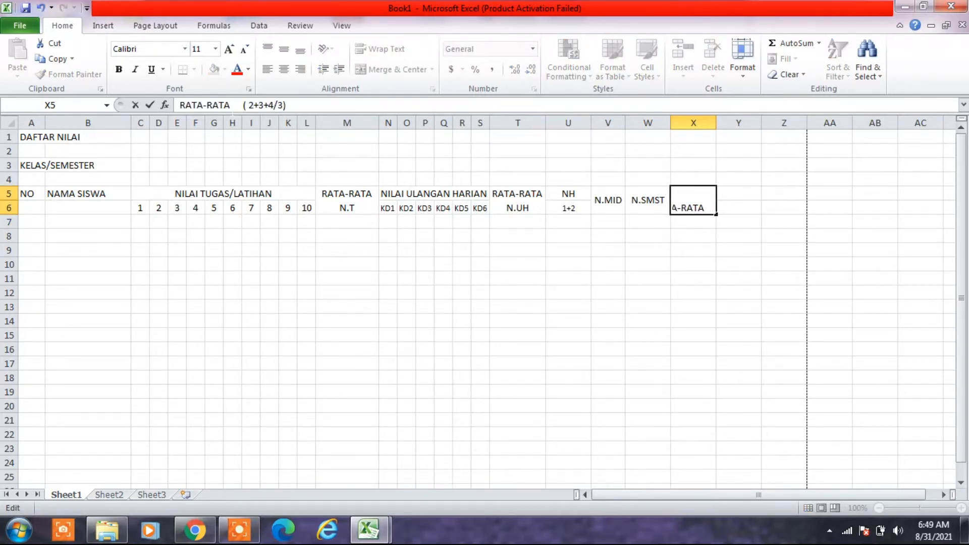
key("Return")
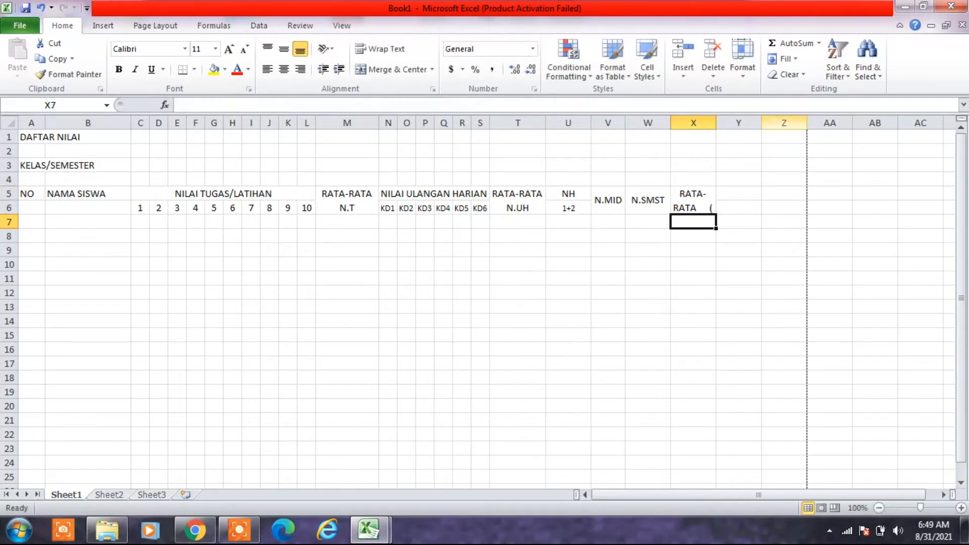
left_click_drag(717, 123, 731, 123)
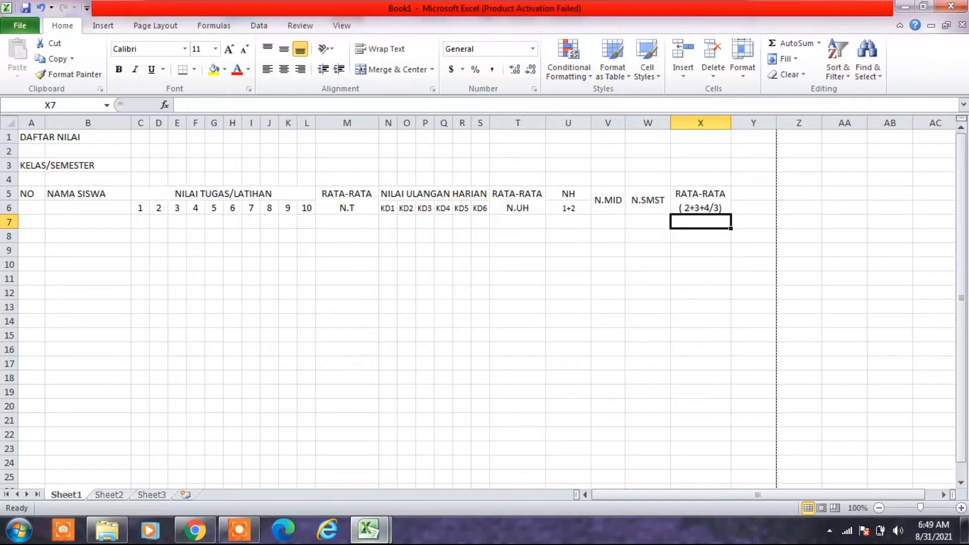
- Check the header after RATA-RATA in the DAFTAR NILAI example workbook, and enter N.R in cell Y5 of Book1
mouse_move(370, 538)
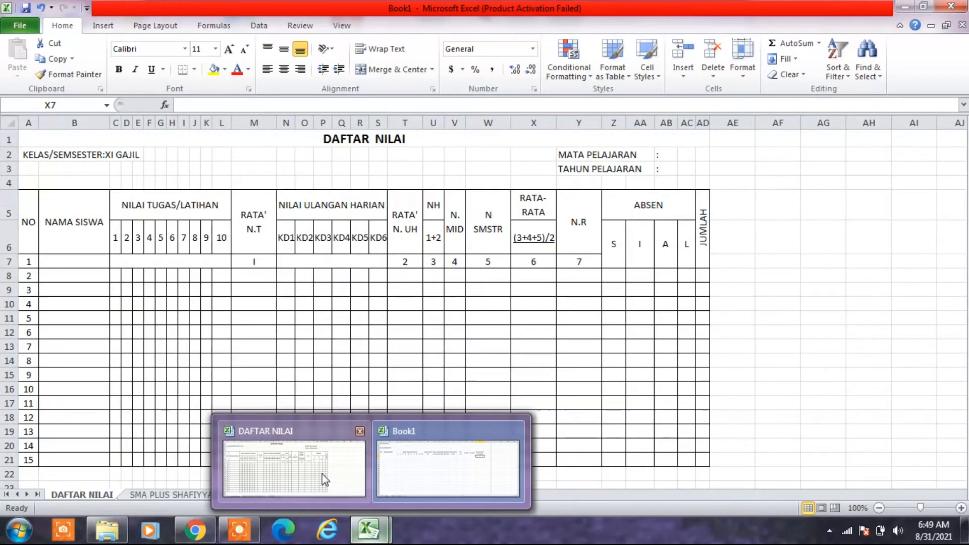
left_click(322, 474)
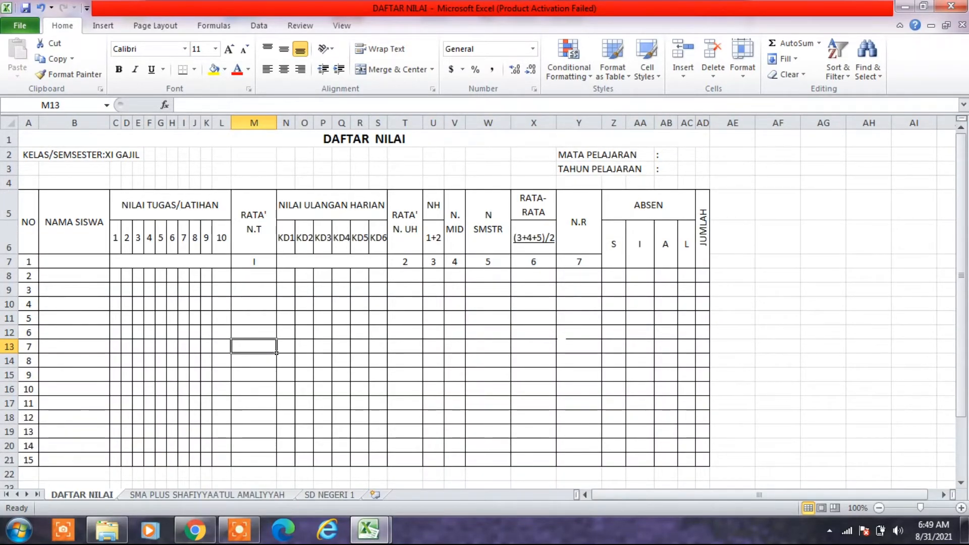
left_click(366, 535)
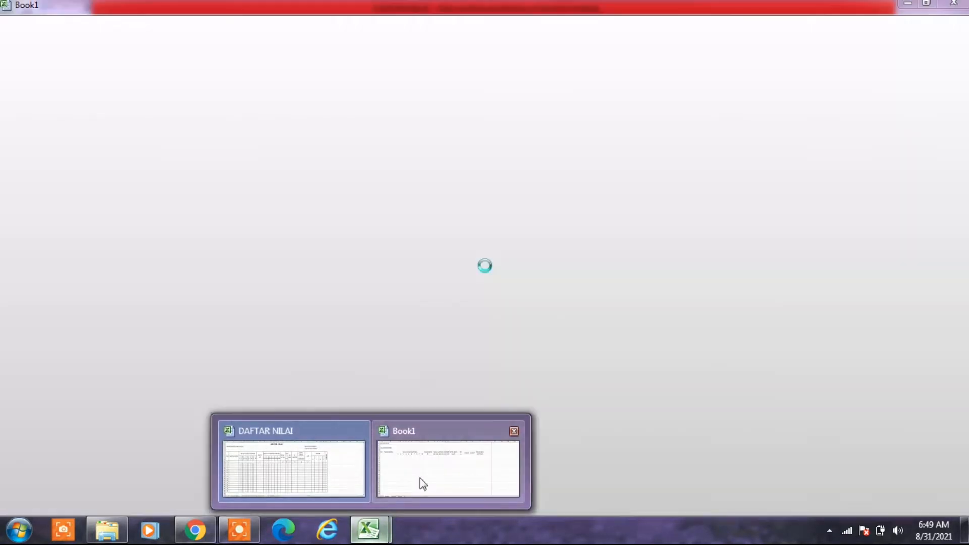
left_click(420, 479)
left_click(753, 194)
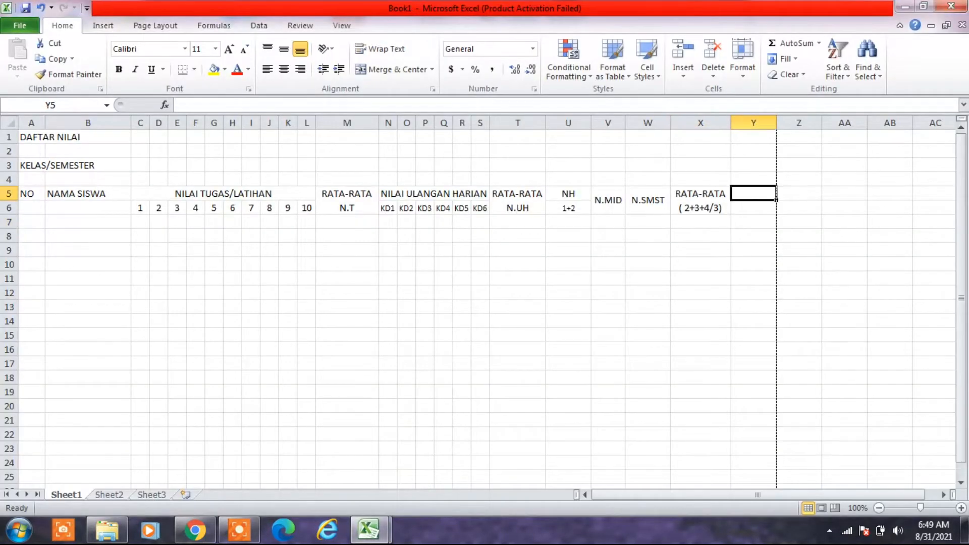
type("N")
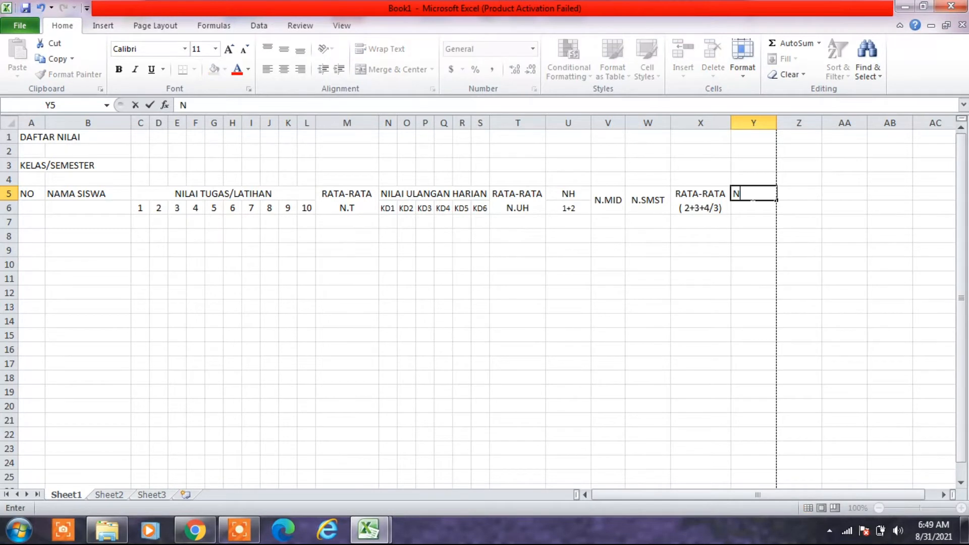
type(".R")
left_click(799, 250)
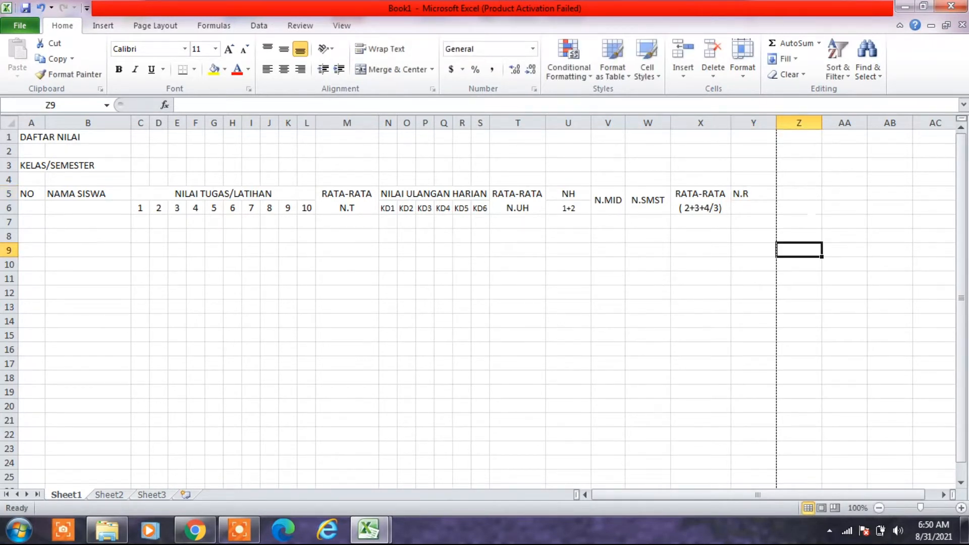
- Merge and center the N.R header across Y5:Y6 with middle vertical alignment
left_click(753, 193)
left_click_drag(754, 194, 754, 207)
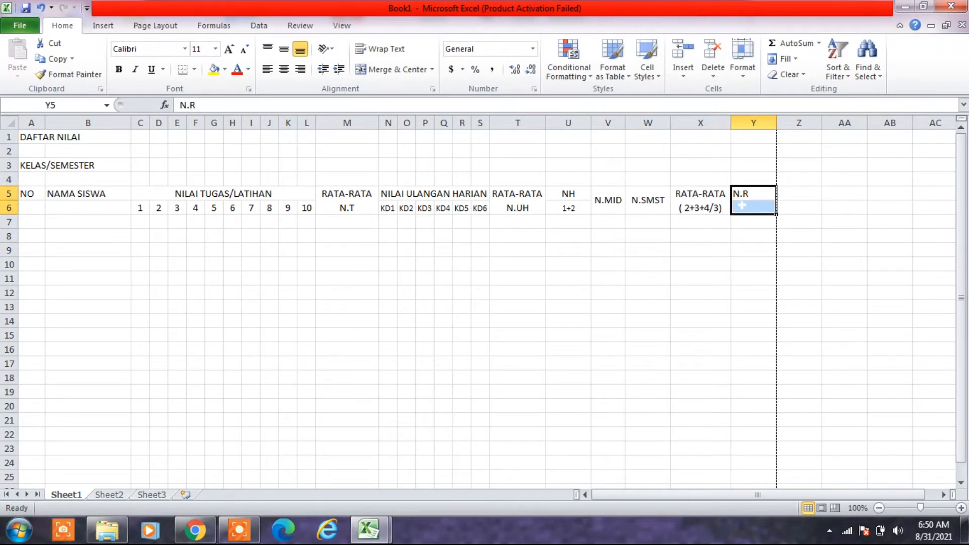
left_click(385, 71)
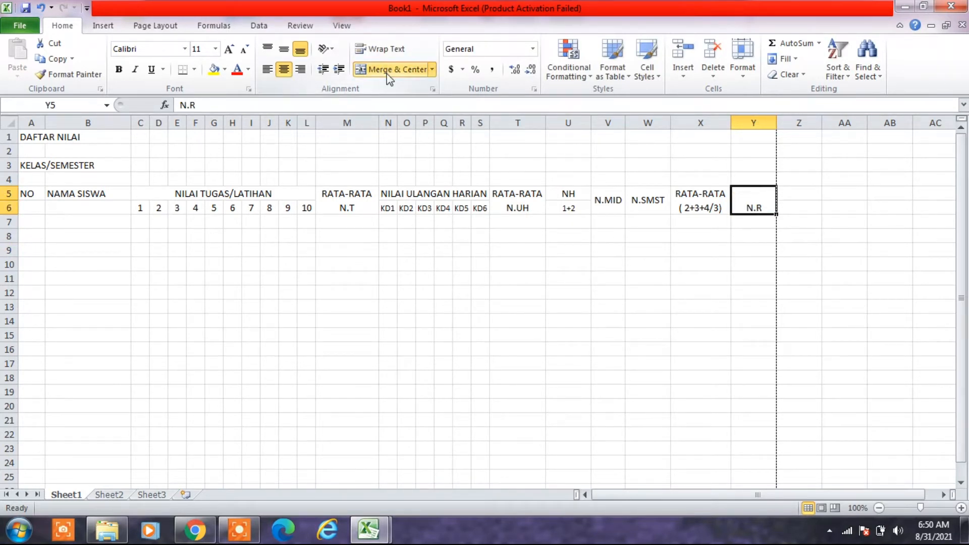
left_click(285, 52)
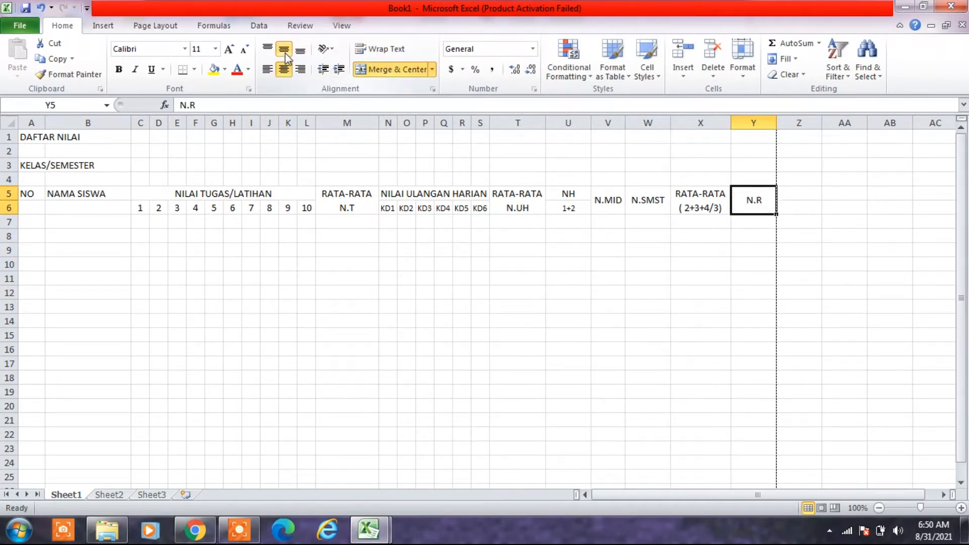
left_click(799, 278)
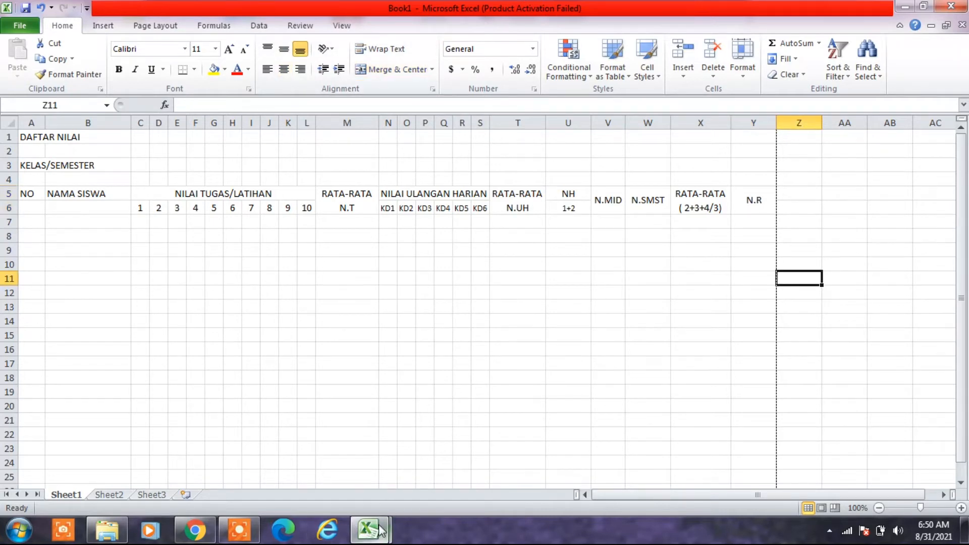
- Consult the DAFTAR NILAI example for the header following N.R, and enter ABSEN in cell Z5 of Book1
mouse_move(359, 528)
left_click(317, 458)
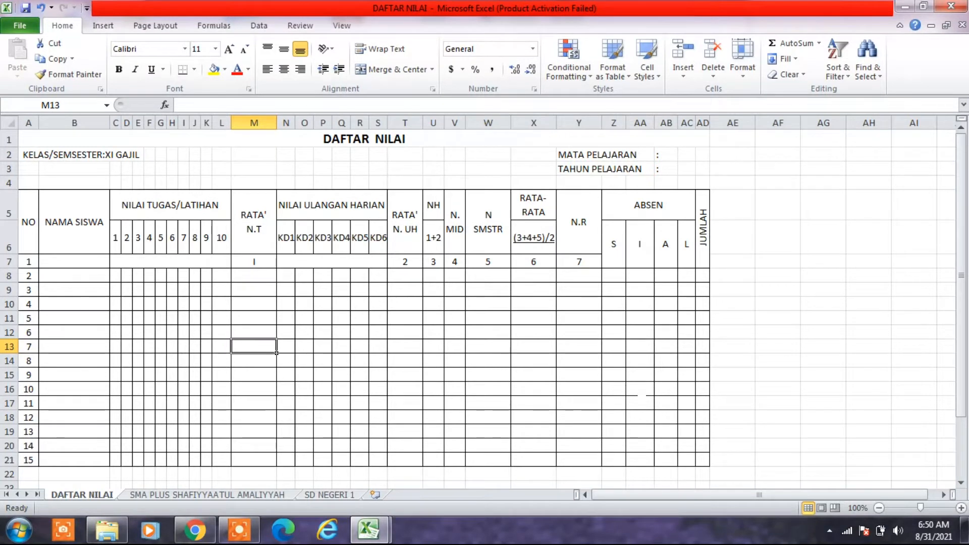
mouse_move(364, 534)
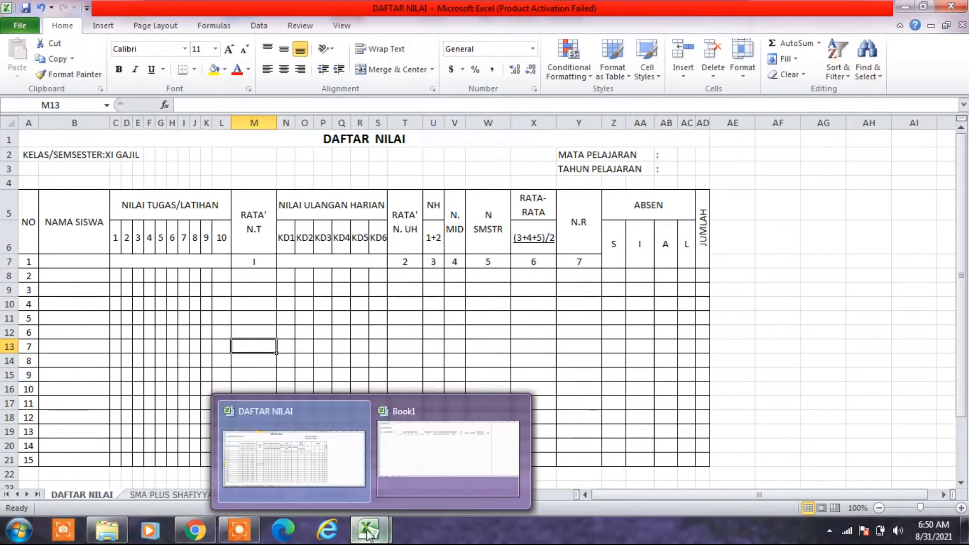
left_click(323, 481)
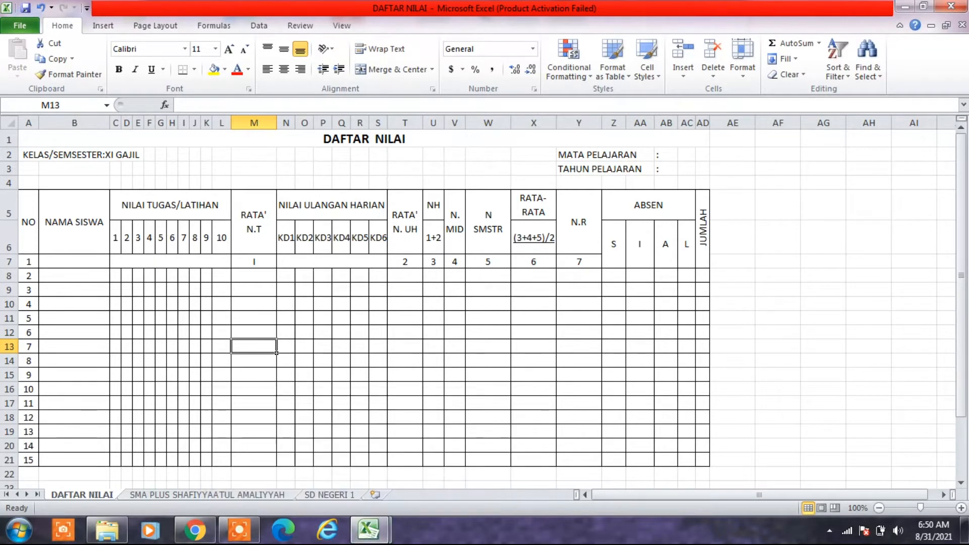
mouse_move(364, 535)
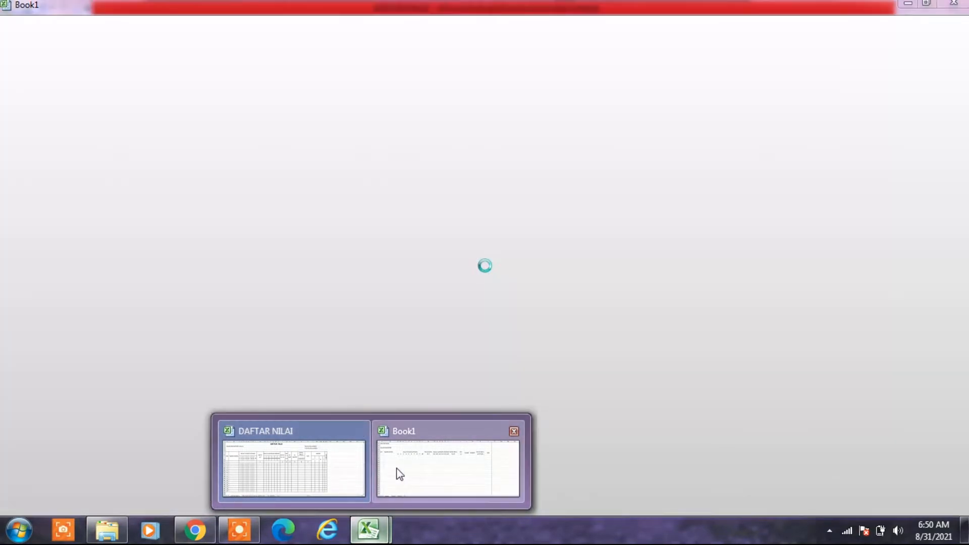
left_click(400, 475)
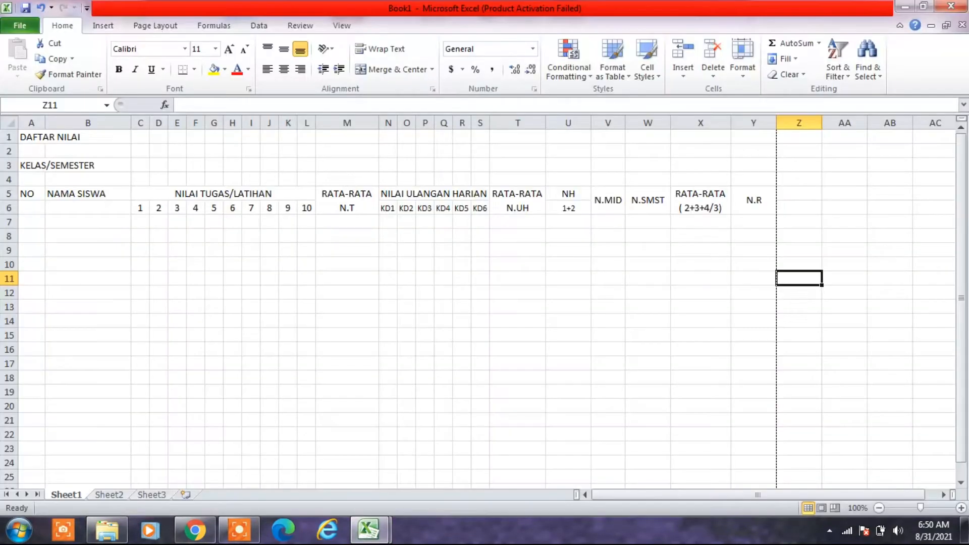
left_click(799, 194)
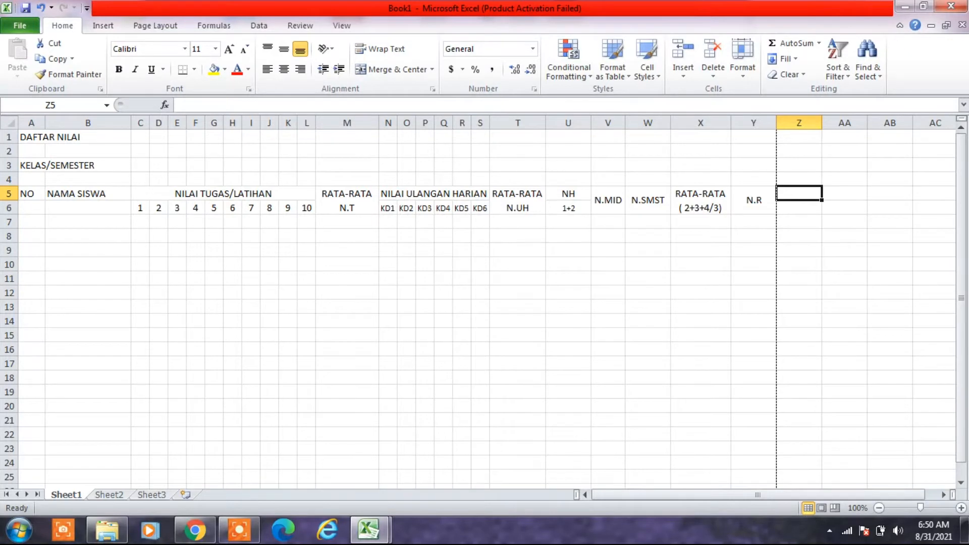
type("AB")
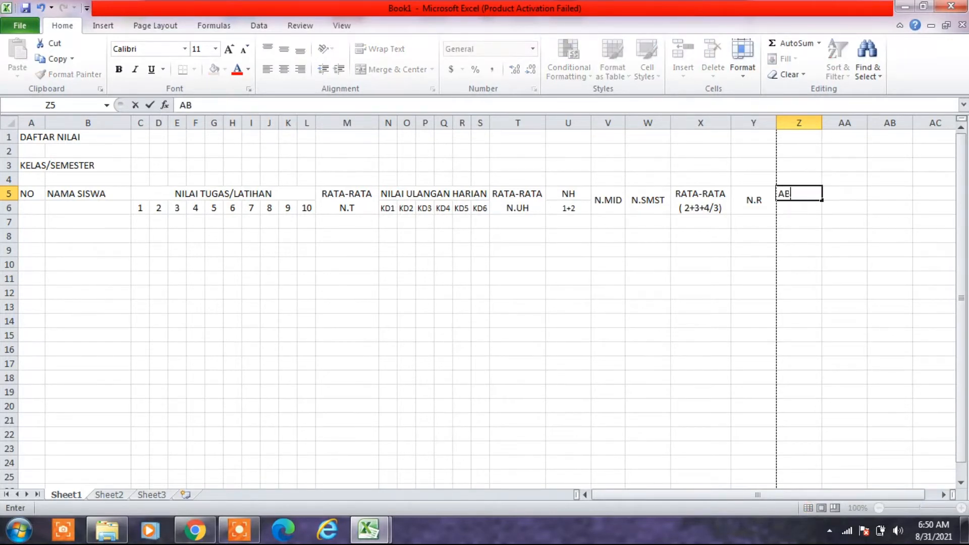
type("SEN")
left_click(648, 392)
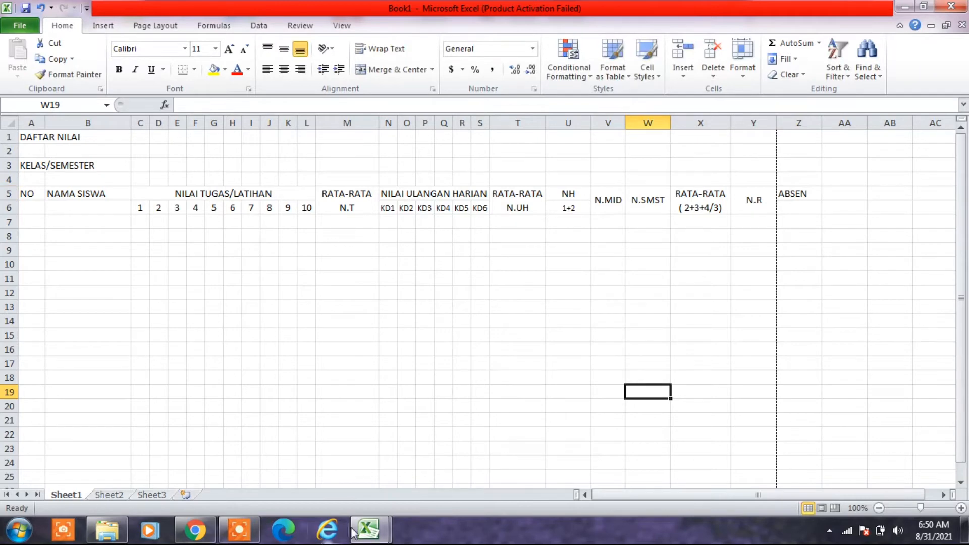
- Review the ABSEN subheaders in the DAFTAR NILAI example, and enter only the letter A in cell Z6 of Book1
left_click(368, 526)
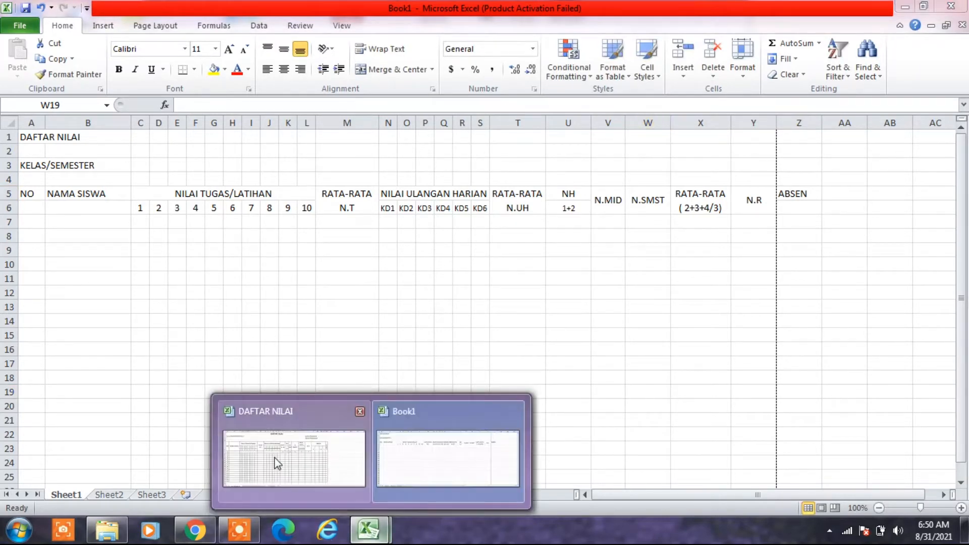
left_click(277, 464)
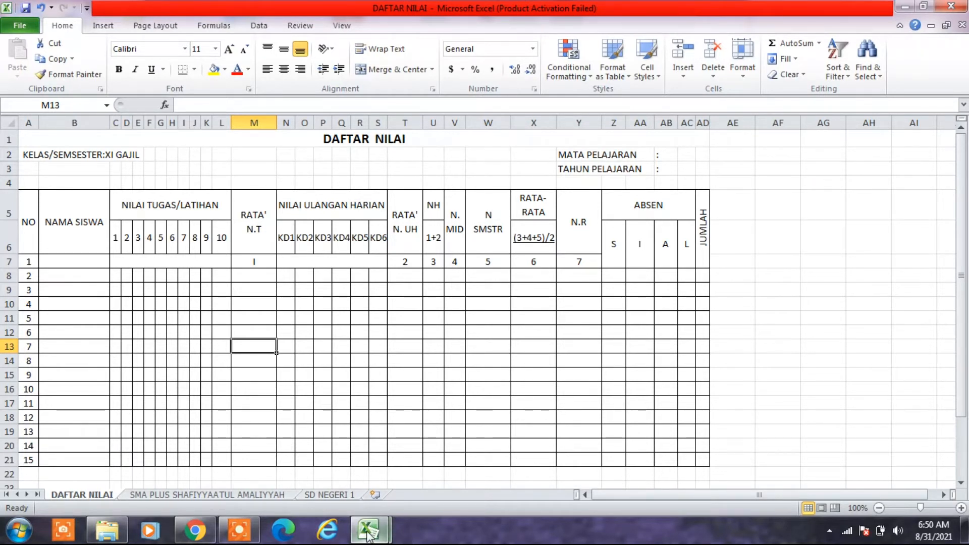
mouse_move(369, 534)
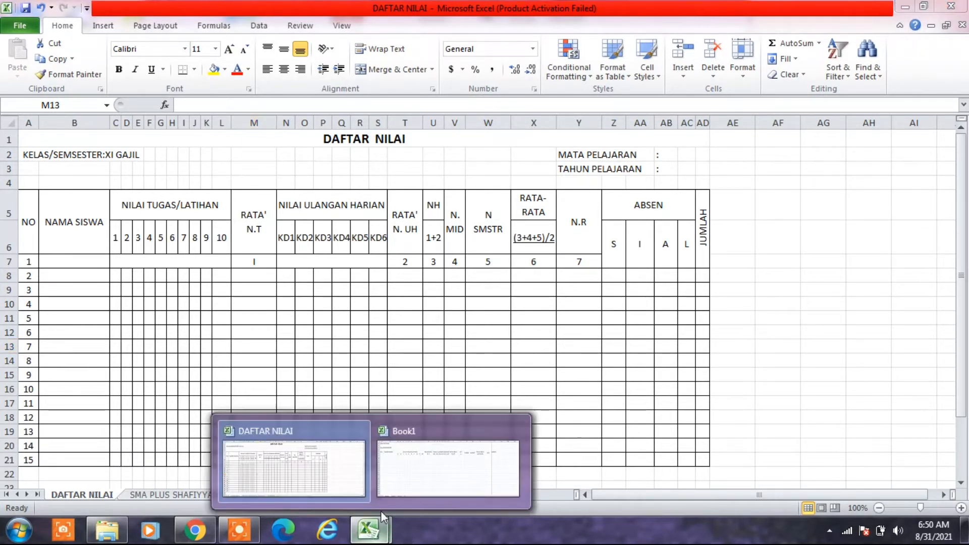
left_click(419, 472)
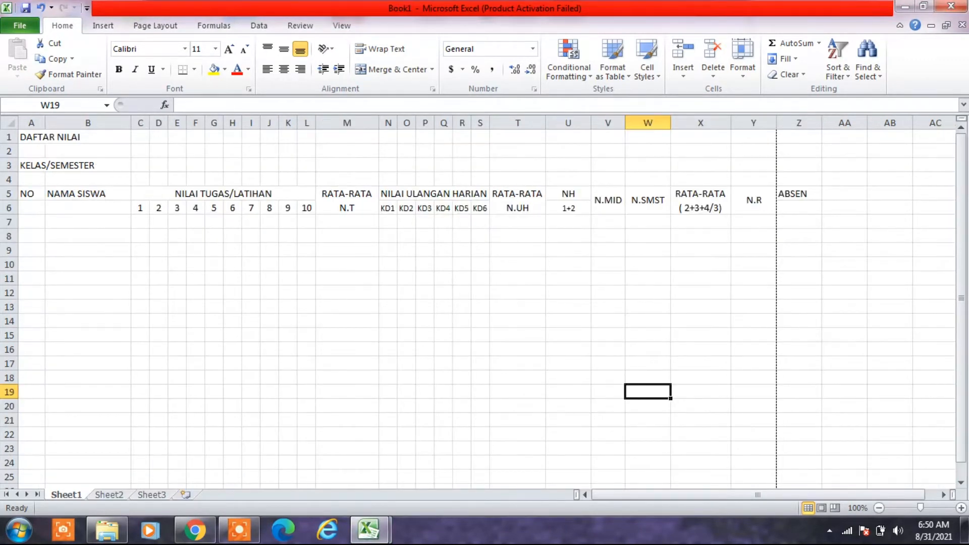
left_click(793, 203)
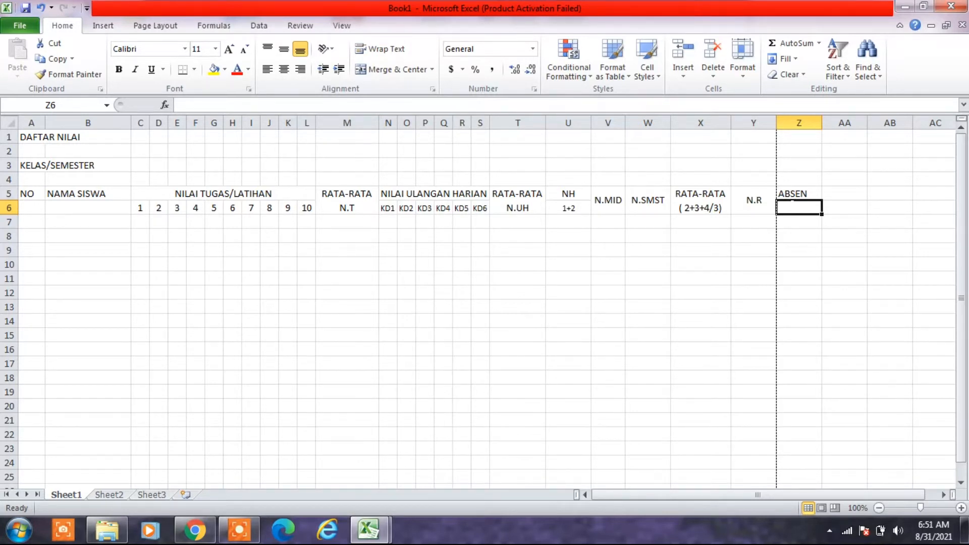
type("A")
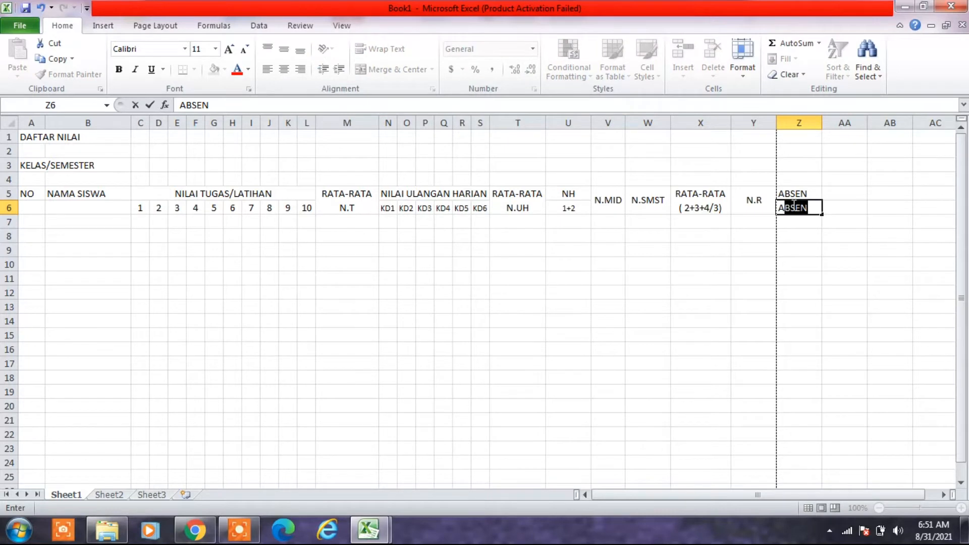
key("BackSpace")
left_click(799, 232)
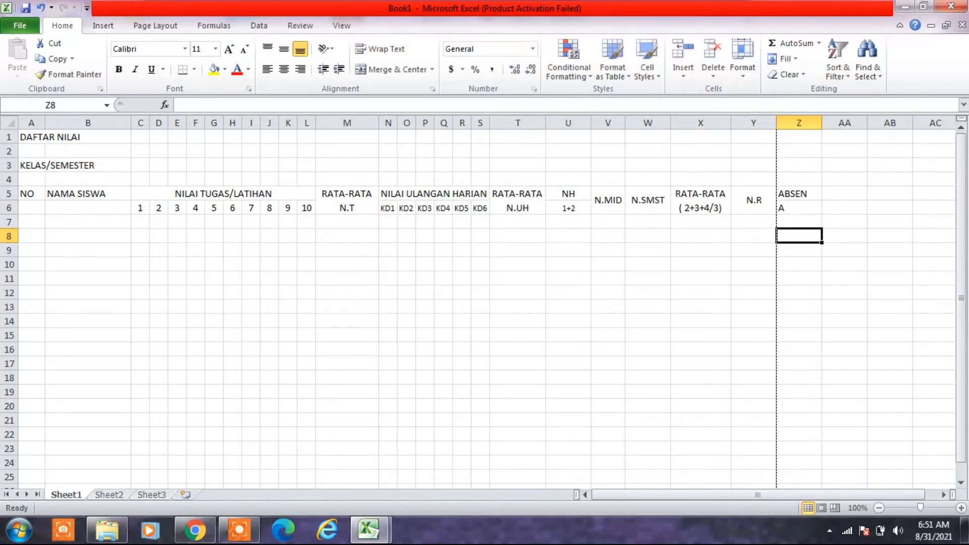
- Merge and center the A subheader across Z6:Z7 with middle vertical alignment
left_click(797, 206)
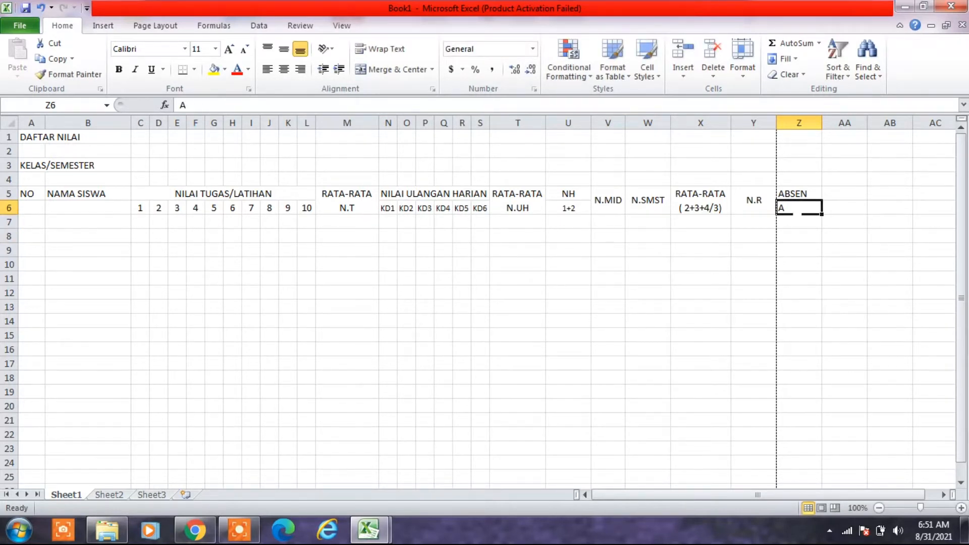
left_click_drag(798, 213, 796, 218)
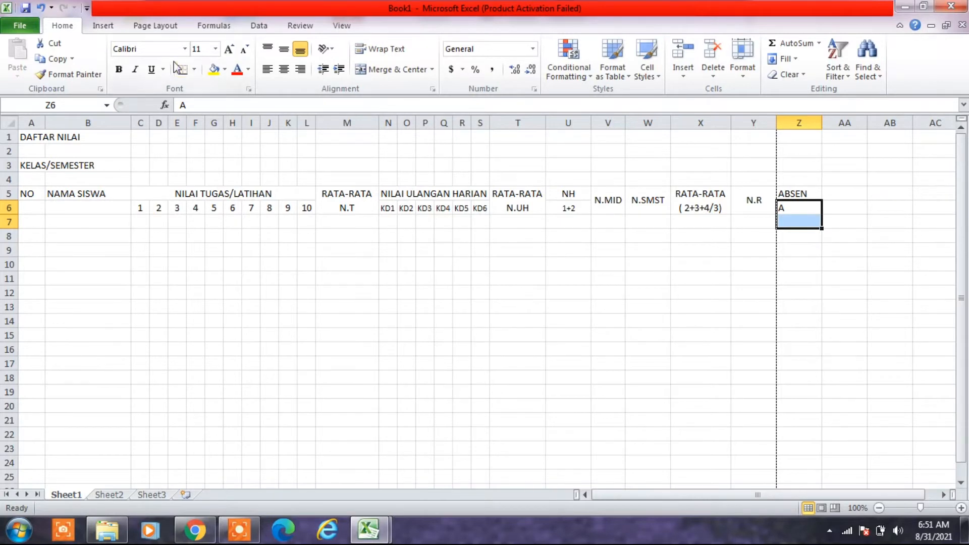
left_click(370, 71)
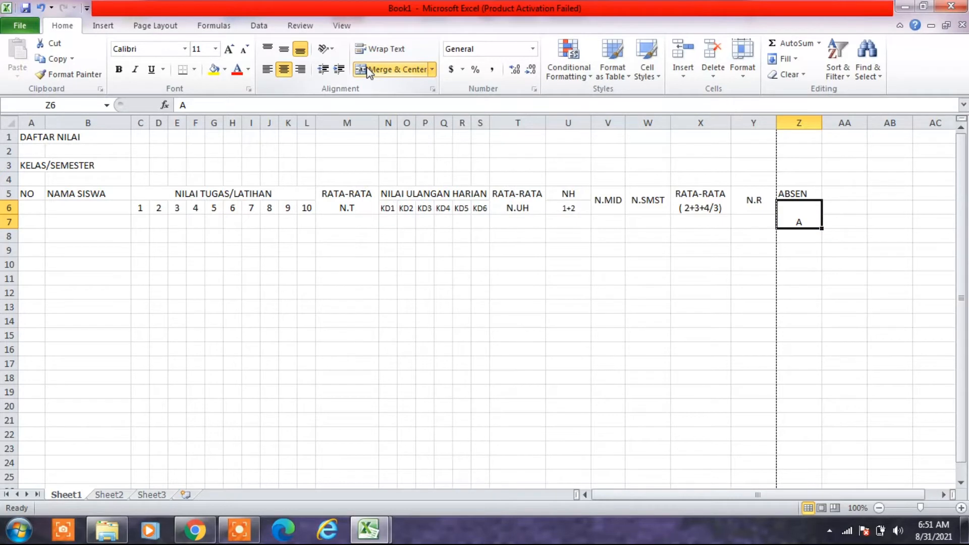
left_click(285, 49)
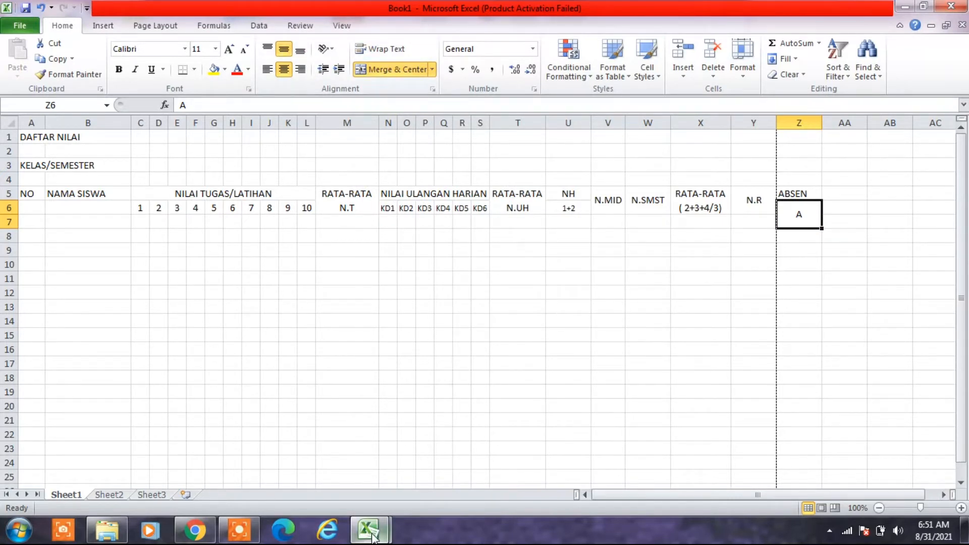
- Compare the ABSEN columns with the DAFTAR NILAI example, and fill the merged A cell across columns AA to AC in Book1
mouse_move(372, 537)
left_click(340, 480)
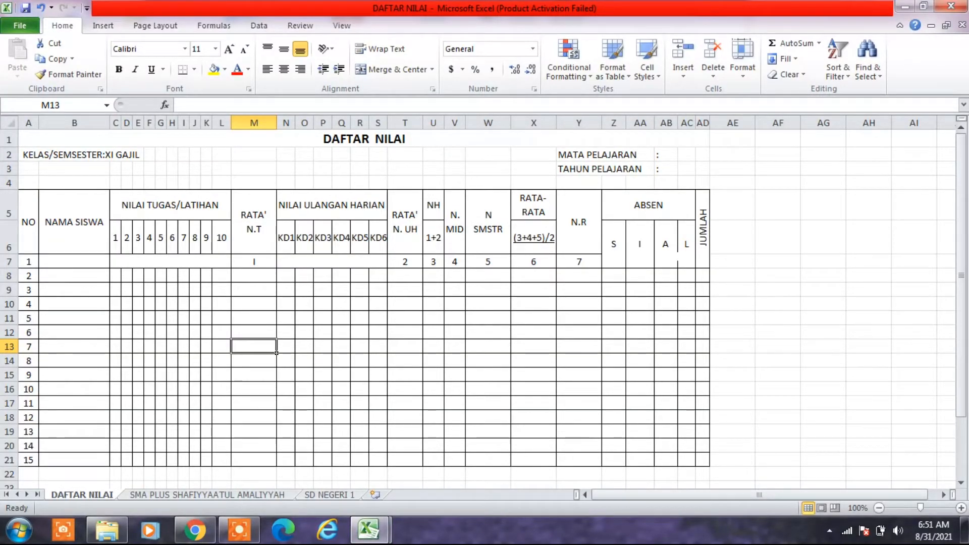
mouse_move(376, 533)
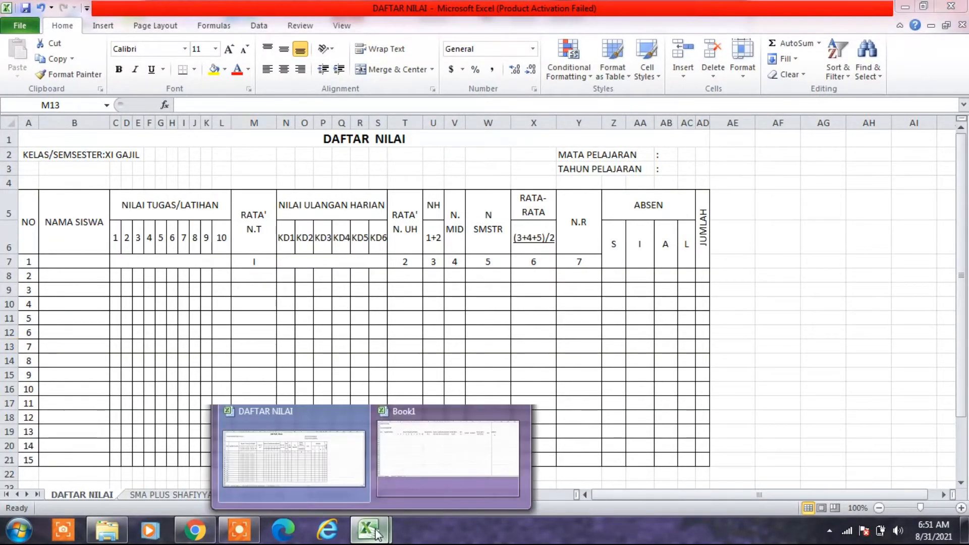
left_click(437, 473)
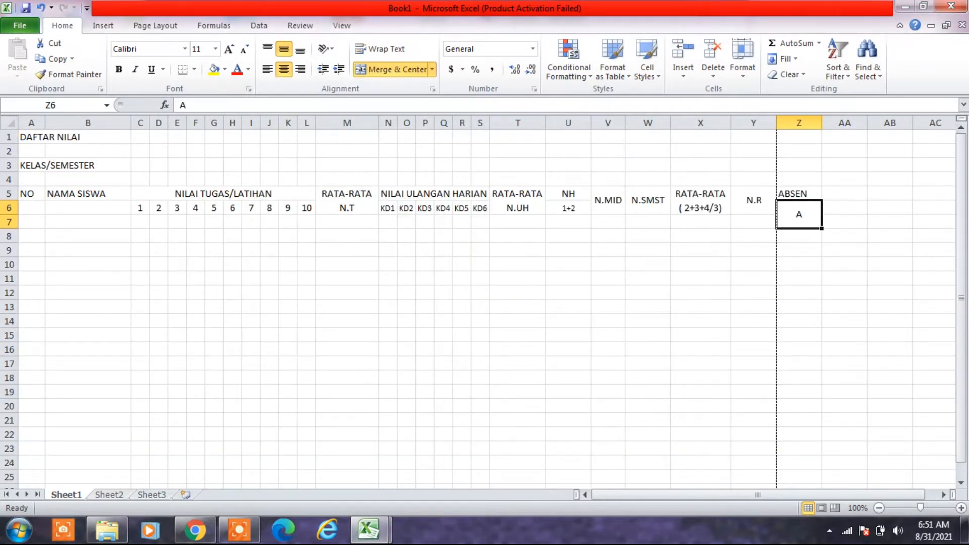
left_click_drag(822, 228, 904, 229)
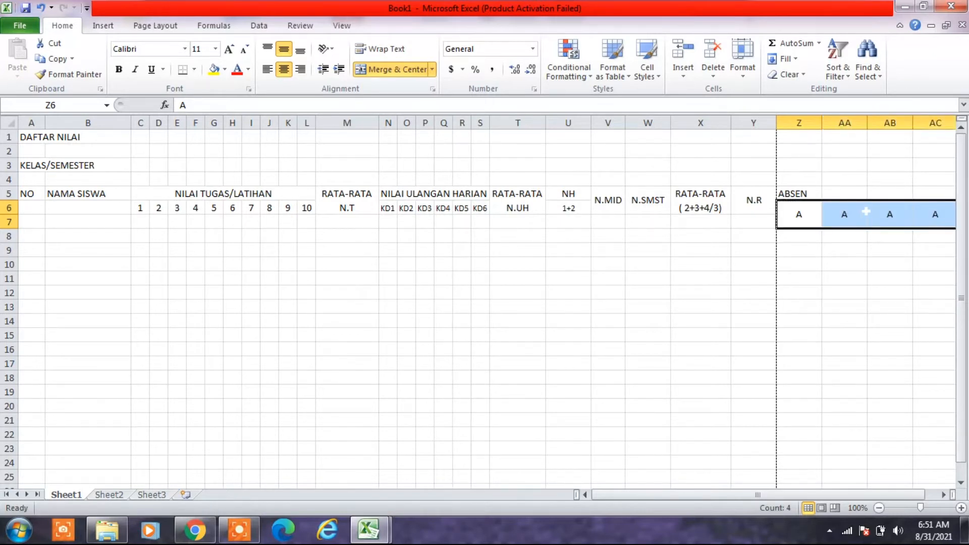
- Replace the copied letter in the merged cell AA6 with S
left_click(845, 214)
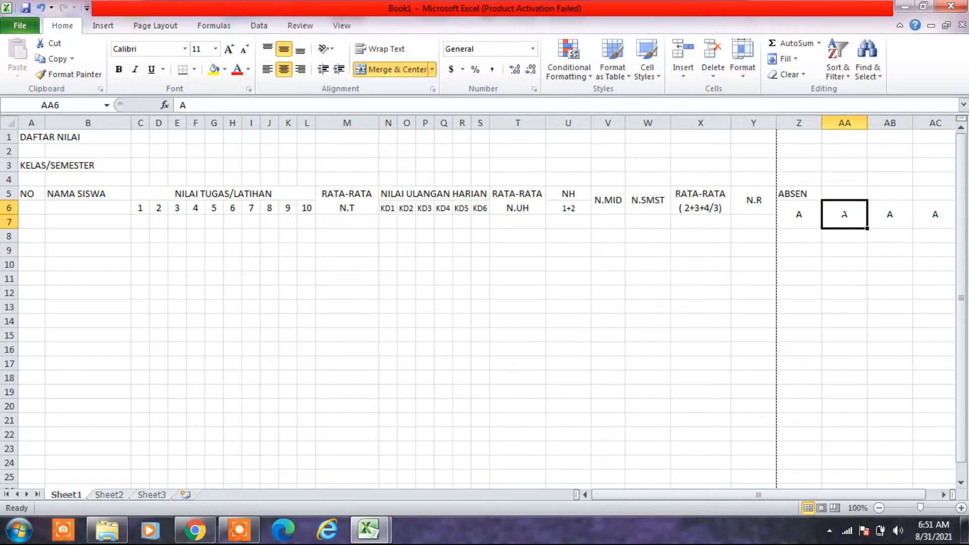
type("S")
key("Tab")
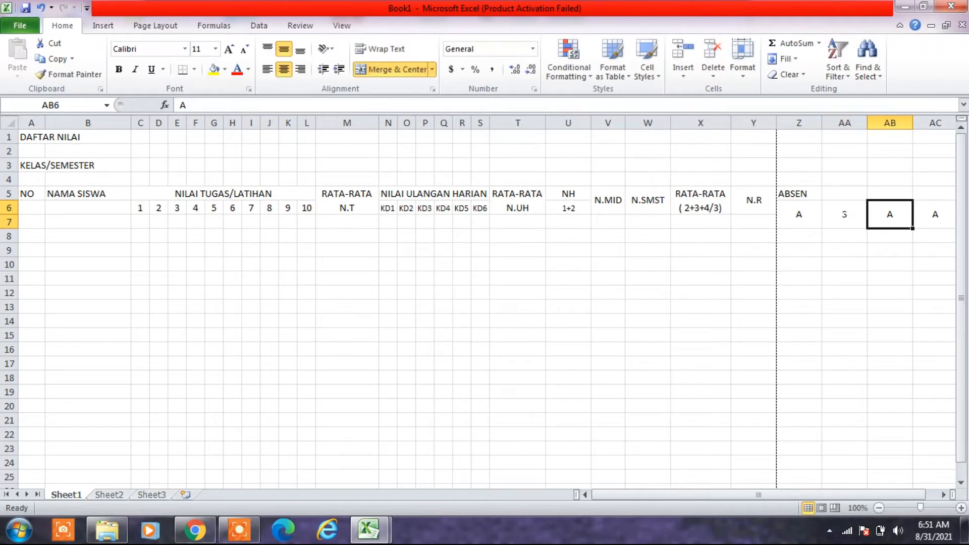
- Enter I in the merged cell AB6, check the ABSEN letters in the DAFTAR NILAI example, and enter L in AC6 of Book1
type("I")
key("Tab")
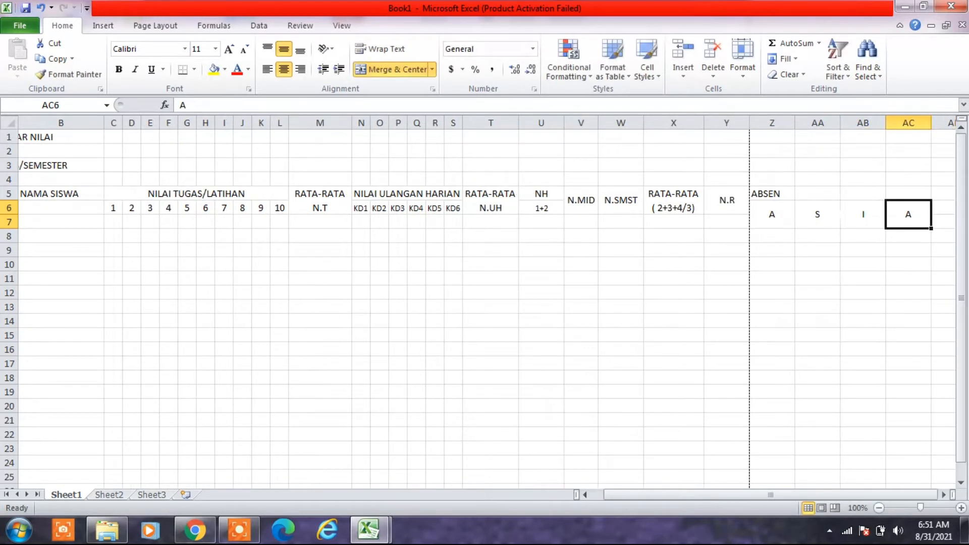
left_click(356, 531)
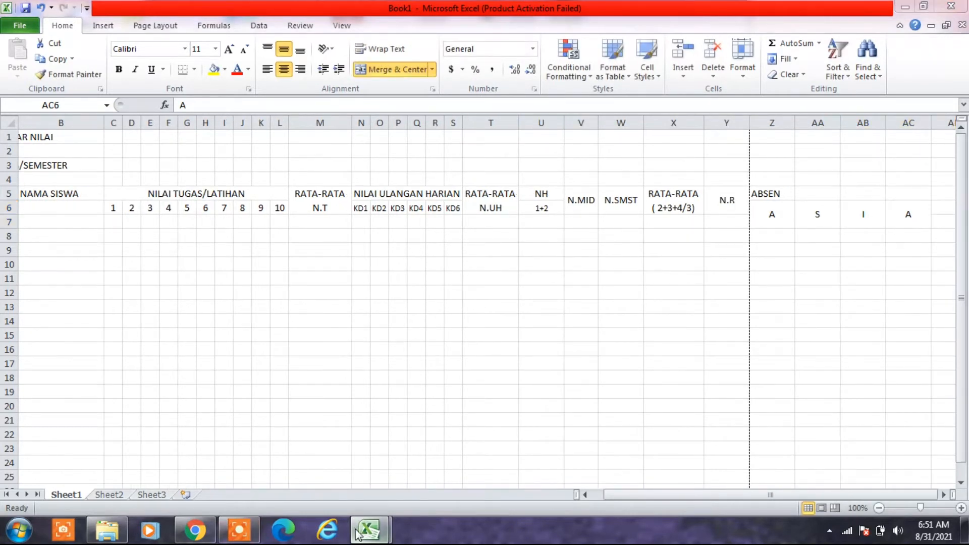
left_click(285, 419)
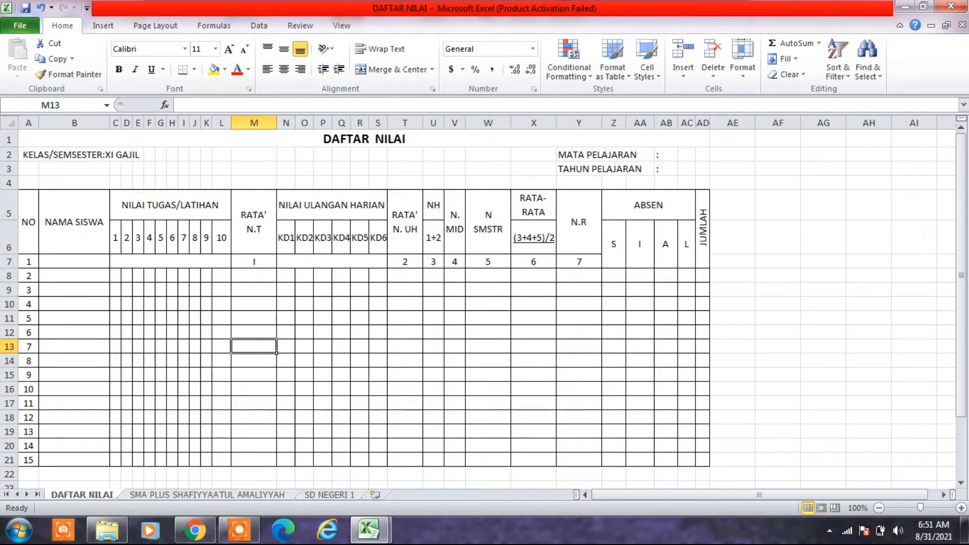
mouse_move(369, 530)
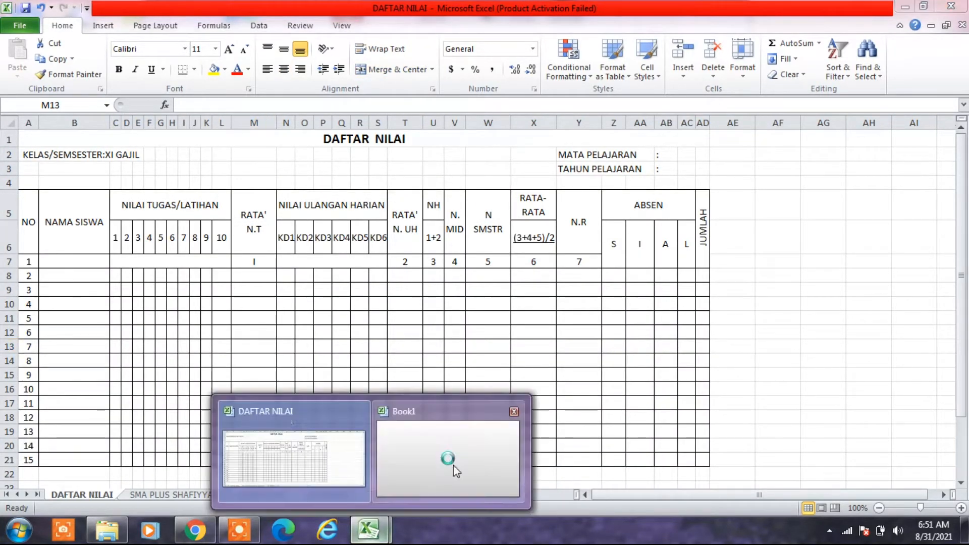
left_click(457, 470)
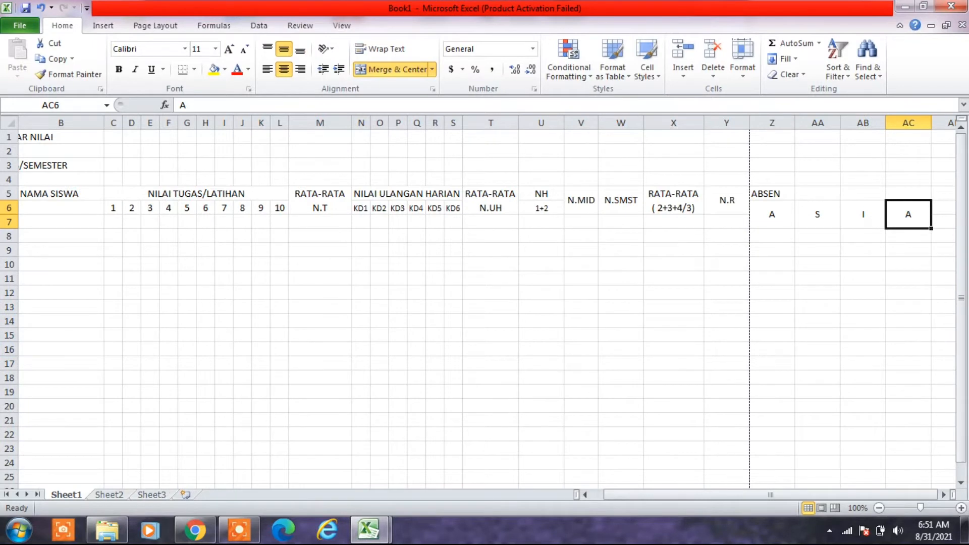
type("L")
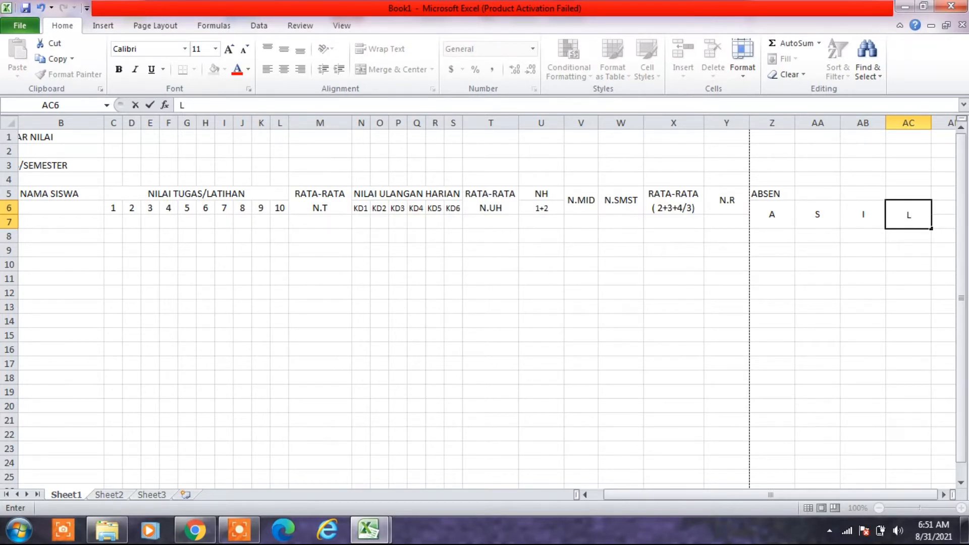
left_click(772, 251)
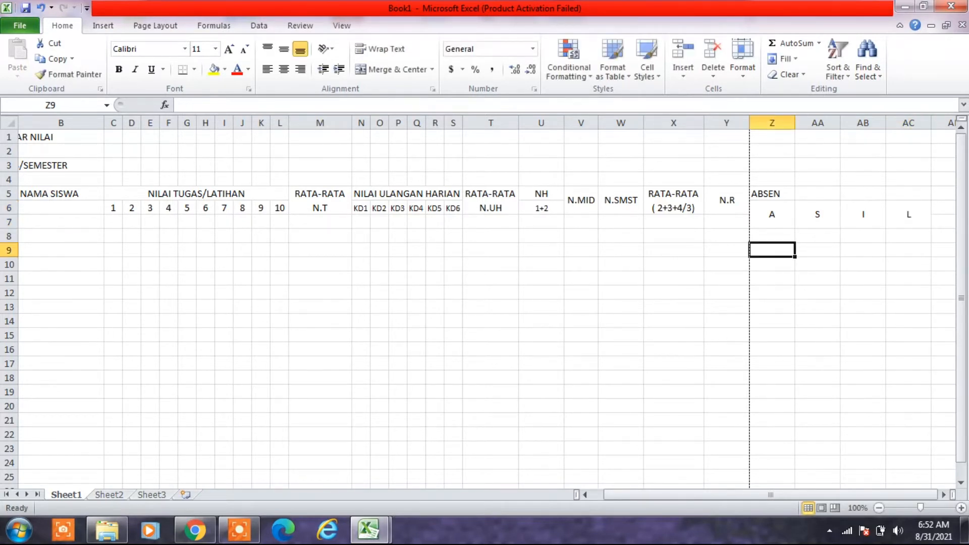
- Merge and center the ABSEN header across Z5:AC5, and set the width of columns Z to AC to 2
left_click_drag(765, 194, 891, 197)
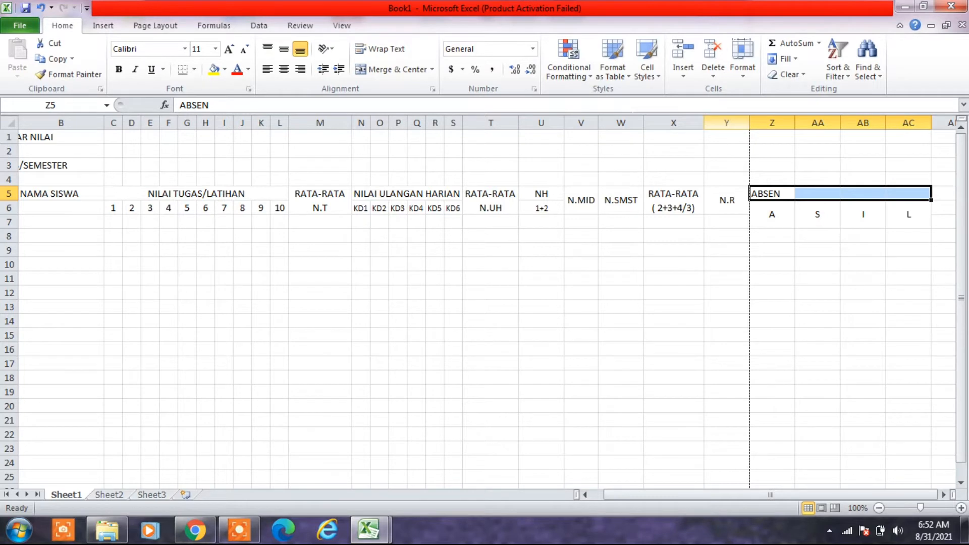
left_click(389, 71)
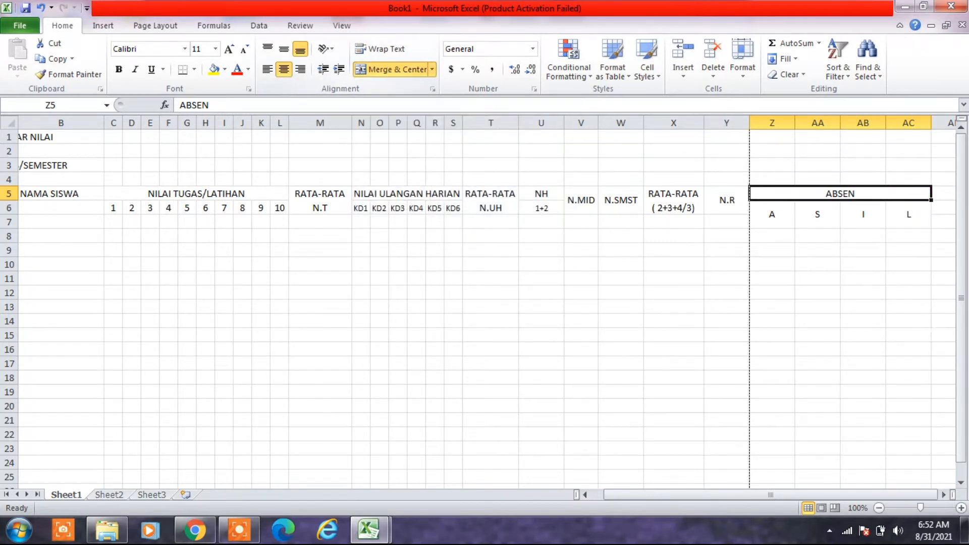
left_click_drag(772, 217, 909, 225)
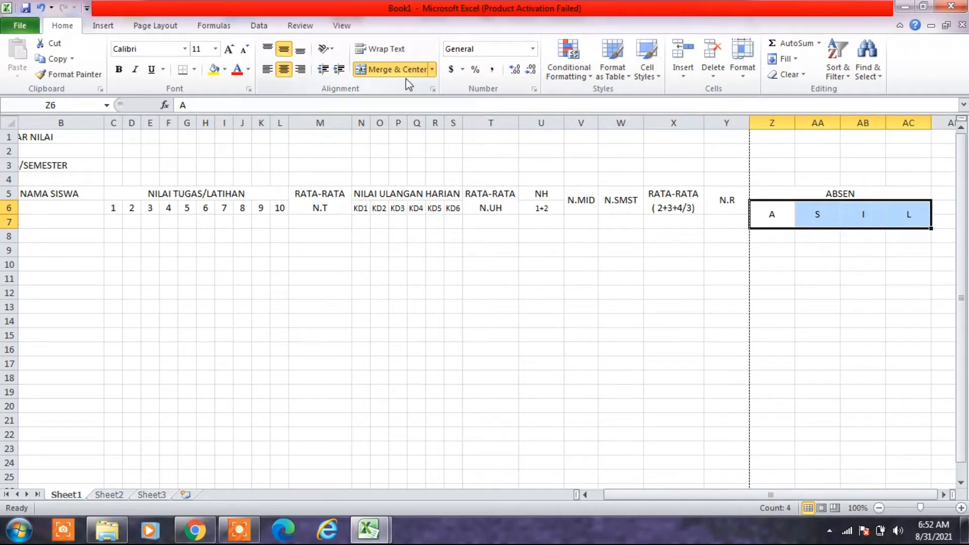
left_click(742, 58)
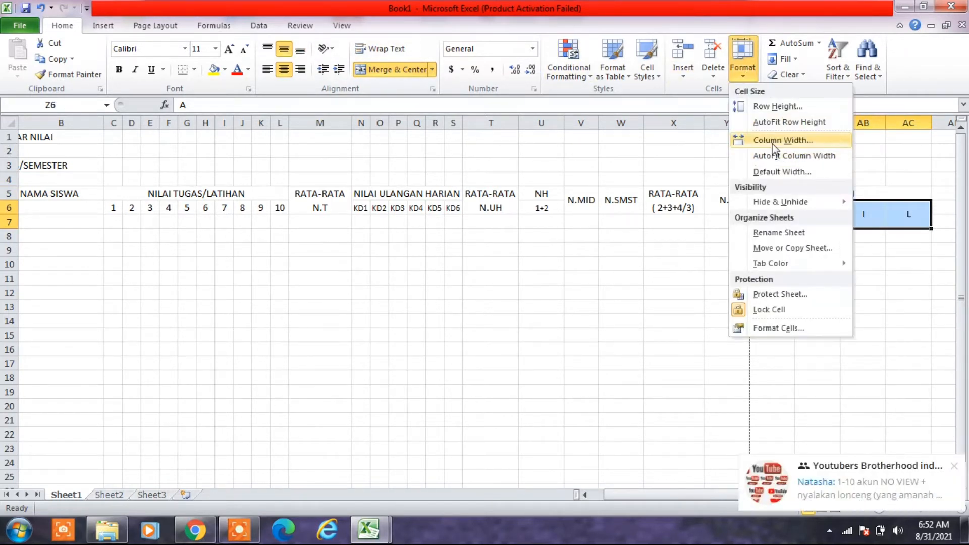
left_click(775, 142)
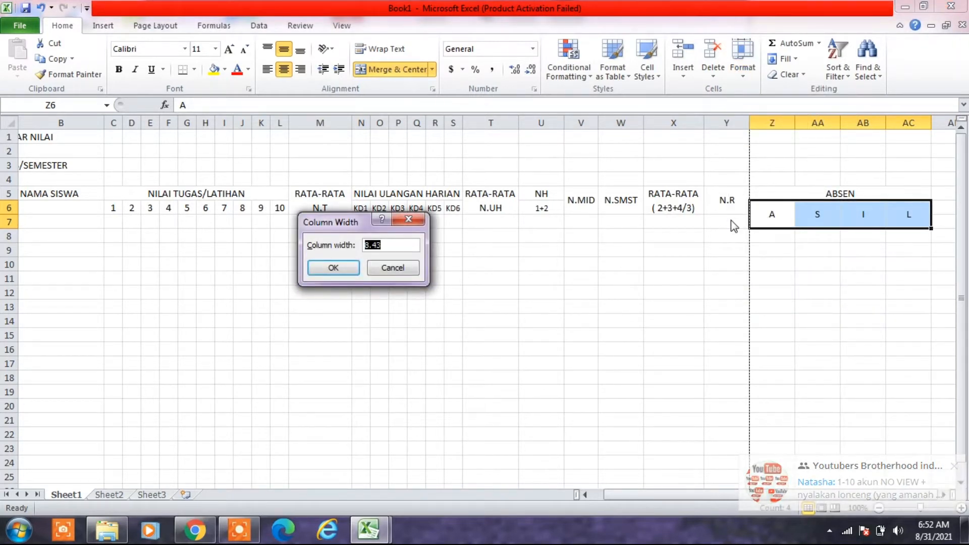
type("3")
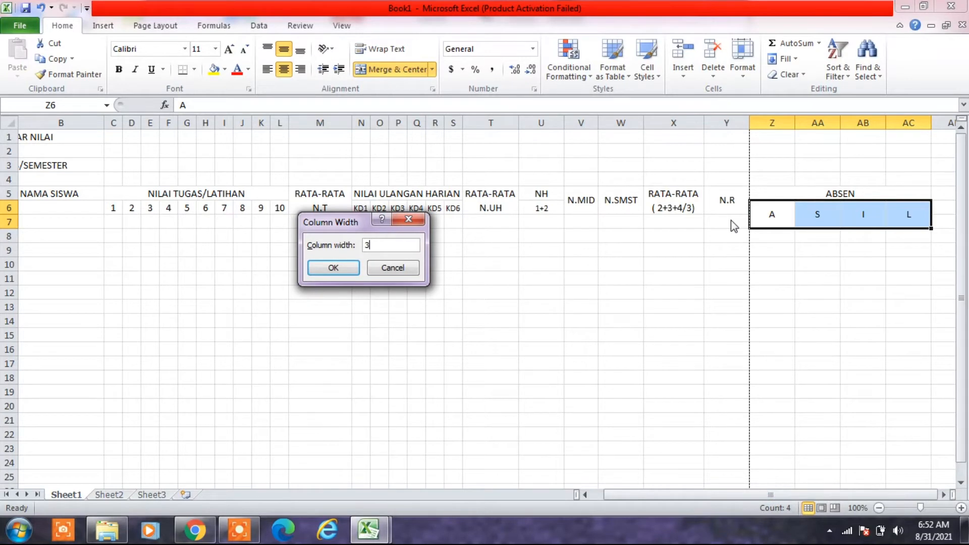
key("BackSpace")
type("2")
left_click(333, 268)
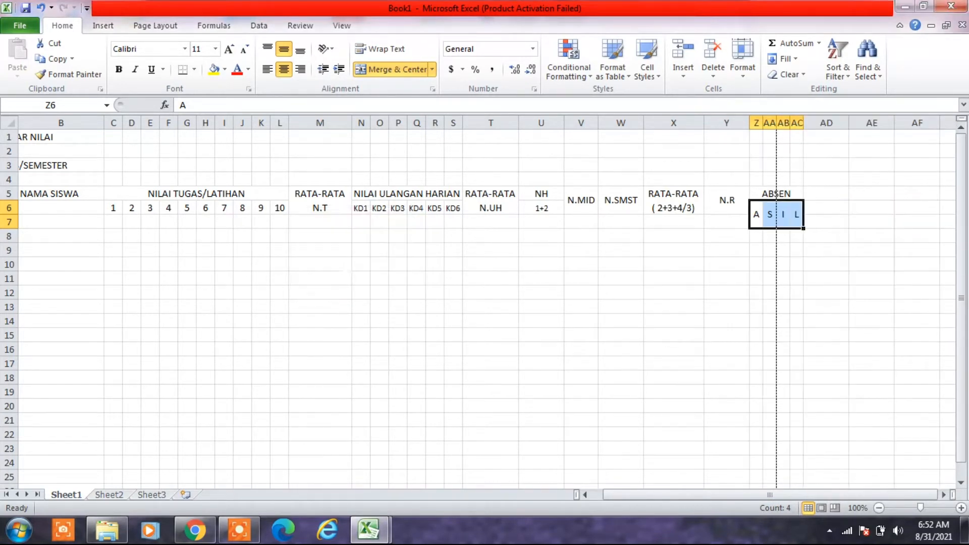
left_click(490, 293)
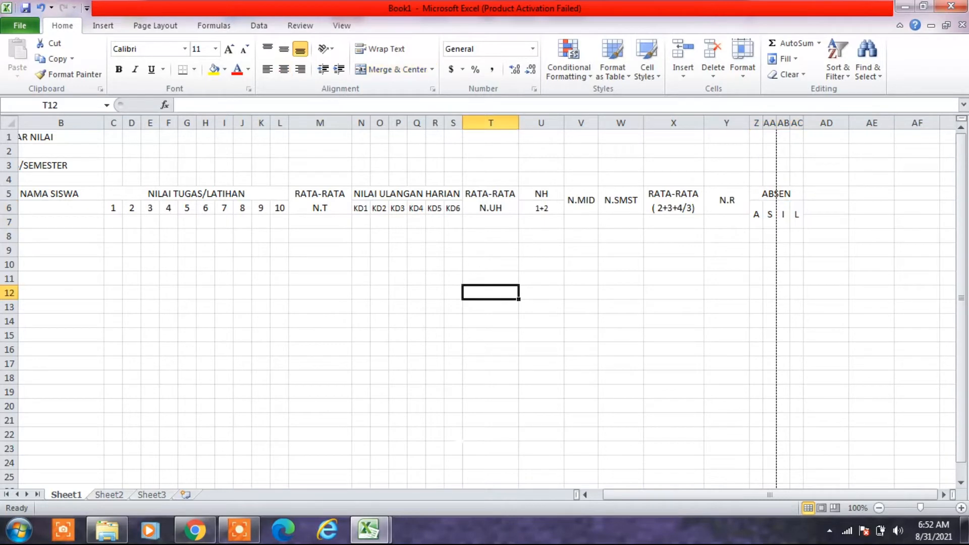
- Enter the header JUMLAH in cell AD5, beside the ABSEN header
mouse_move(366, 535)
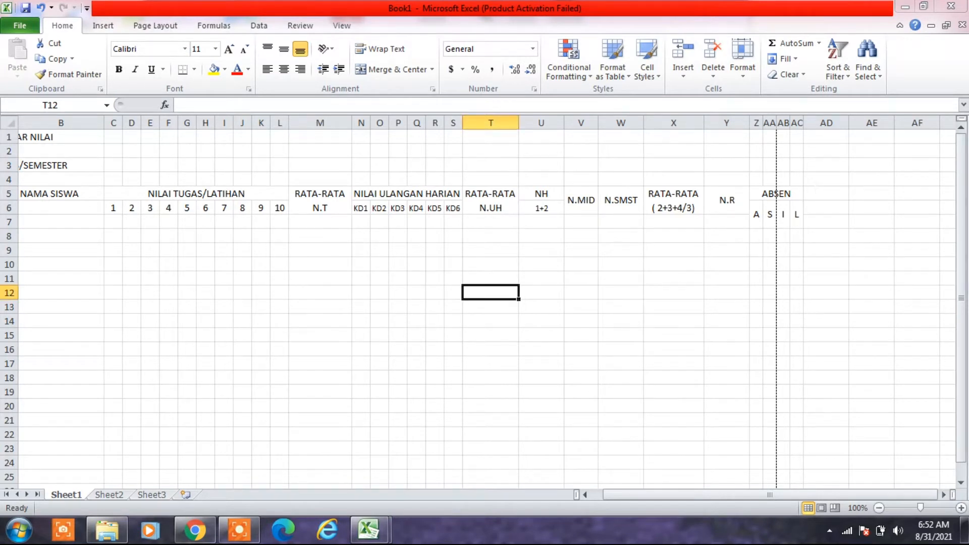
left_click(816, 191)
type("JU")
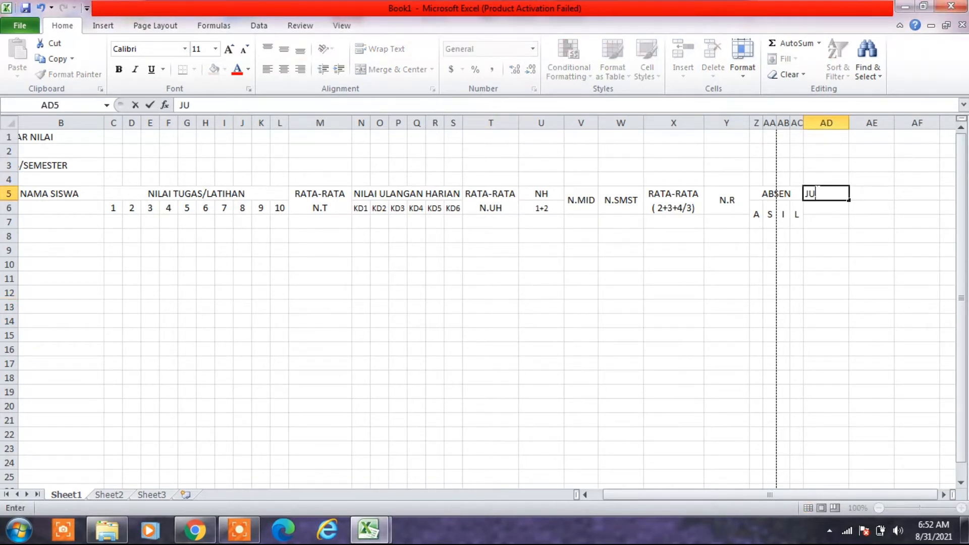
type("MLAH")
key("Return")
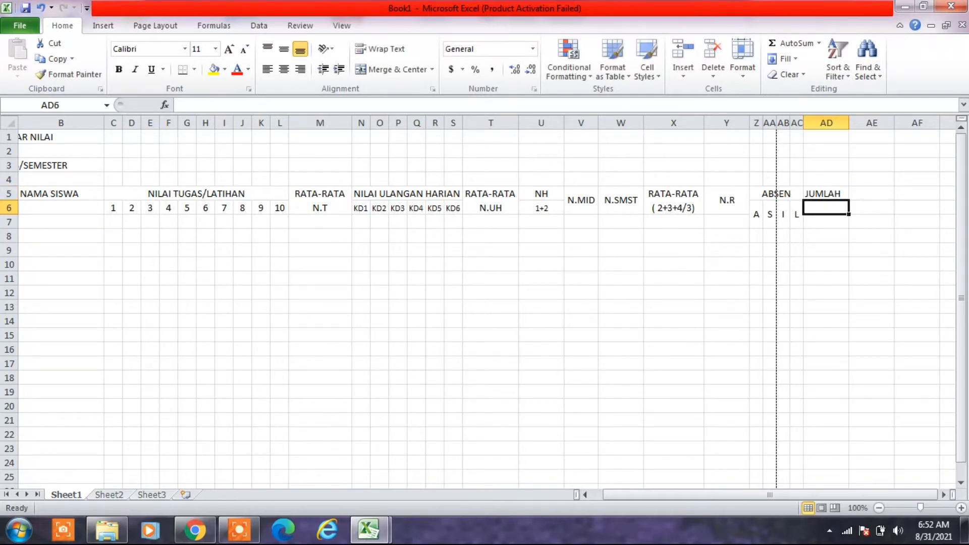
left_click(769, 292)
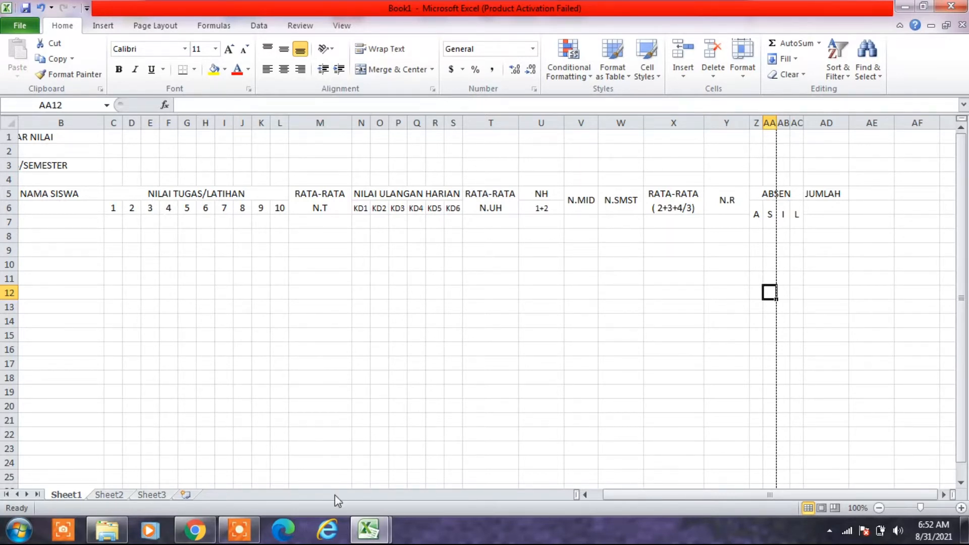
- Examine the column numbering in row 7 of the DAFTAR NILAI example, and merge and center C7:L7 in Book1
mouse_move(374, 532)
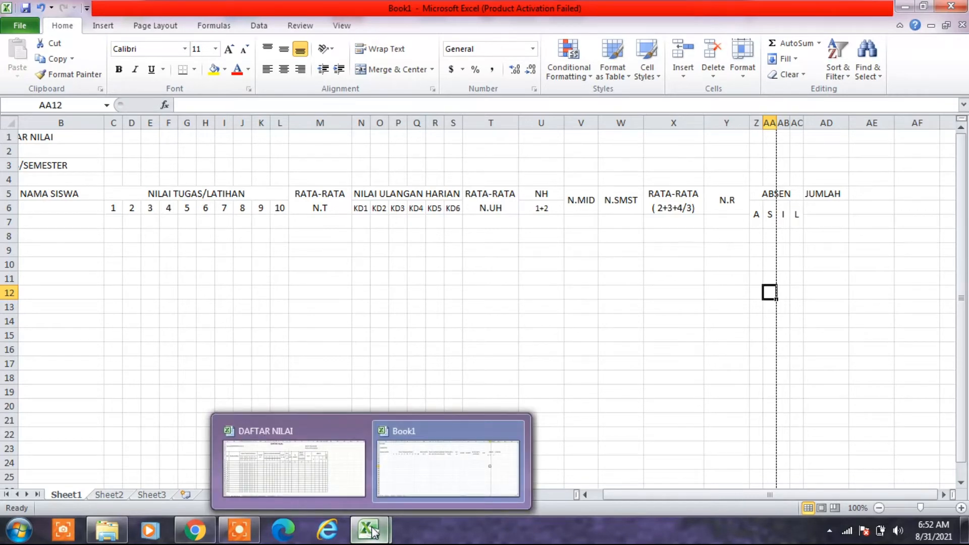
left_click(304, 475)
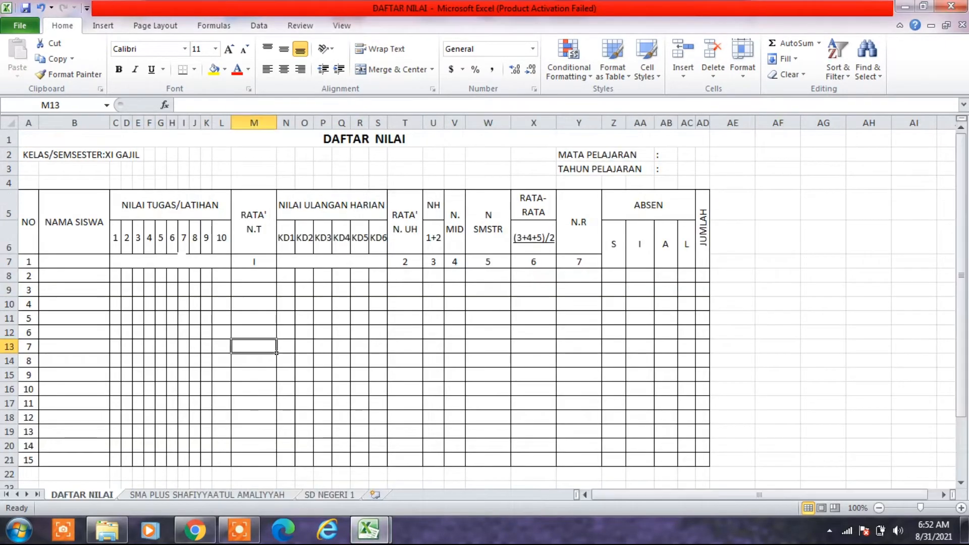
left_click(153, 260)
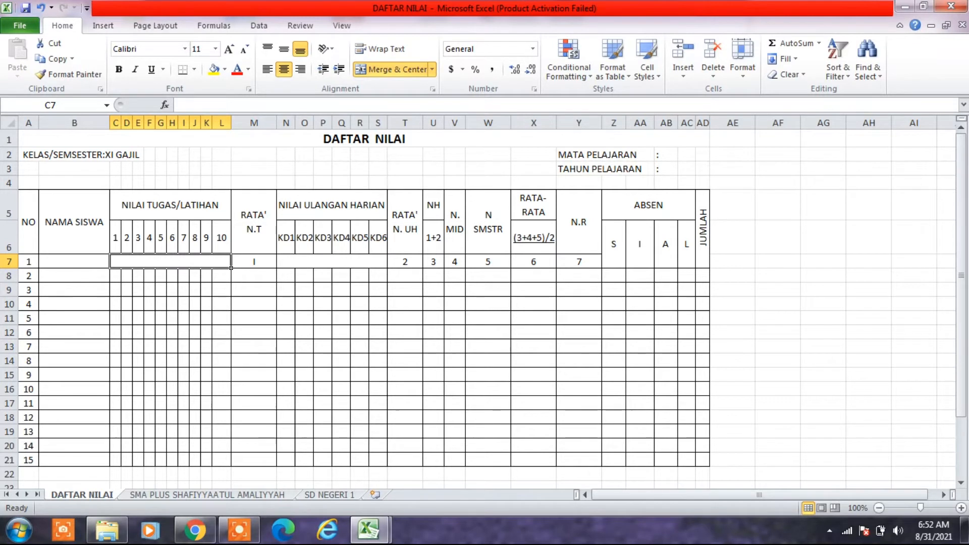
left_click(266, 260)
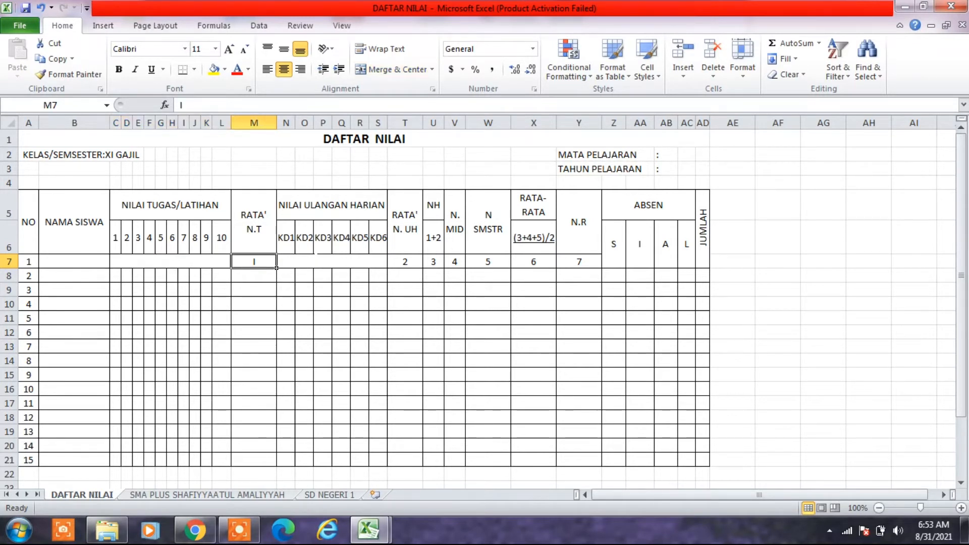
left_click(316, 261)
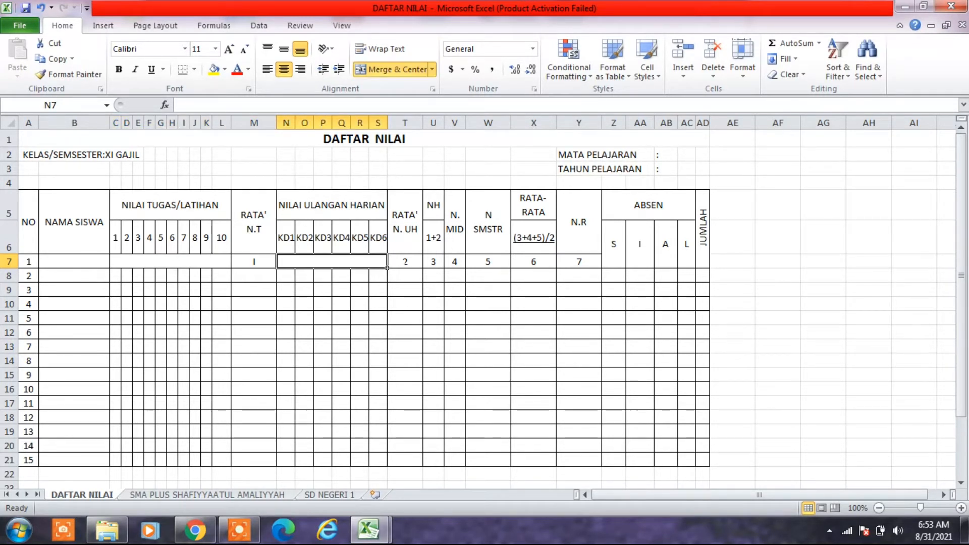
left_click(364, 529)
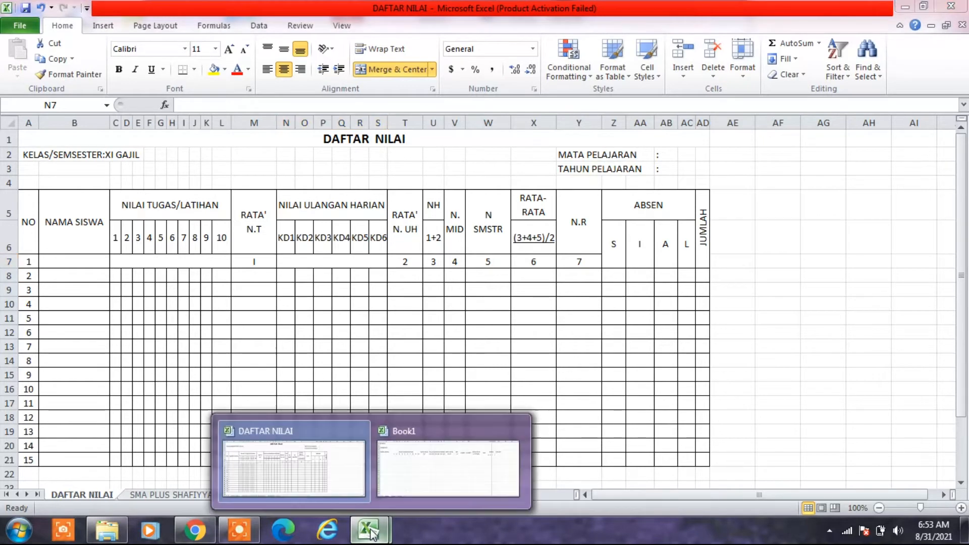
left_click(431, 465)
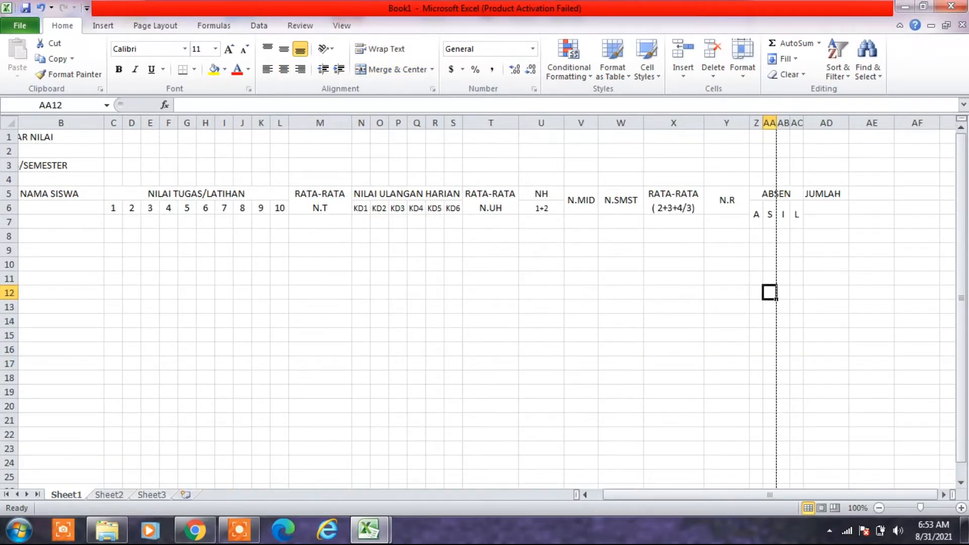
left_click_drag(113, 221, 279, 222)
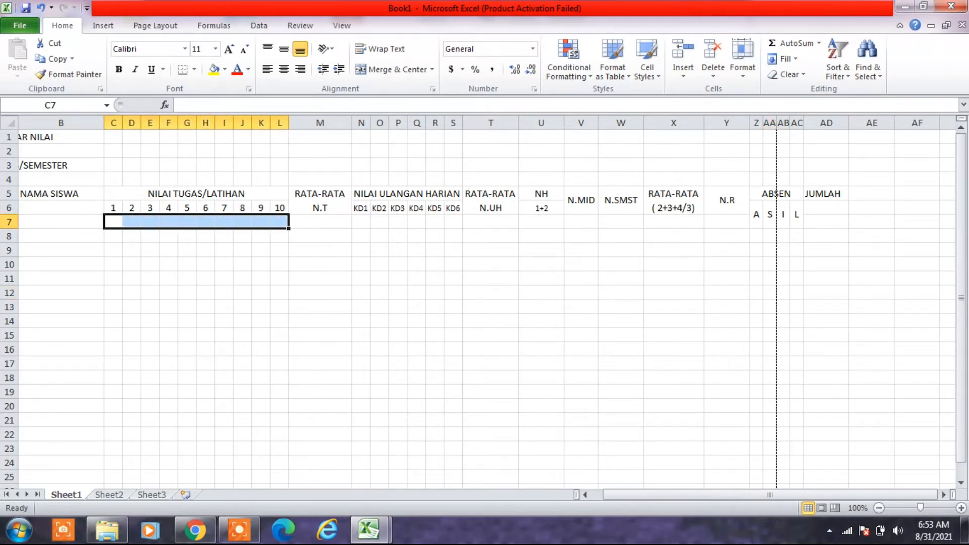
left_click(387, 70)
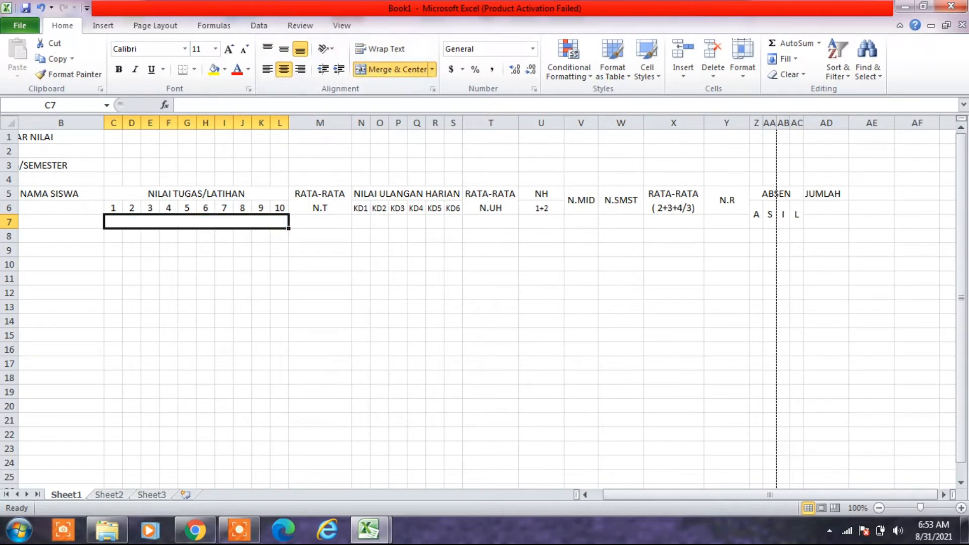
- Enter I in cell M7 under RATA-RATA N.T and center it horizontally
left_click(325, 217)
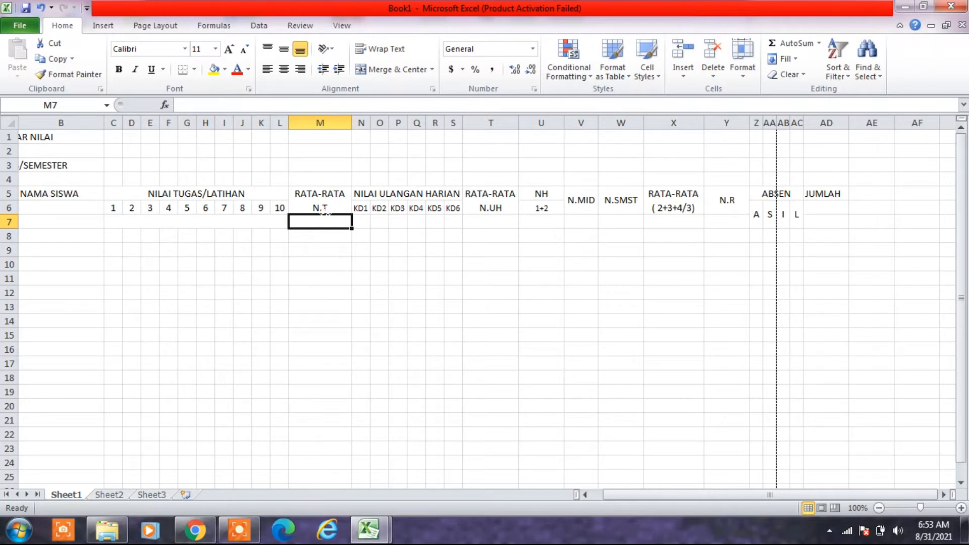
double_click(324, 216)
left_click(311, 272)
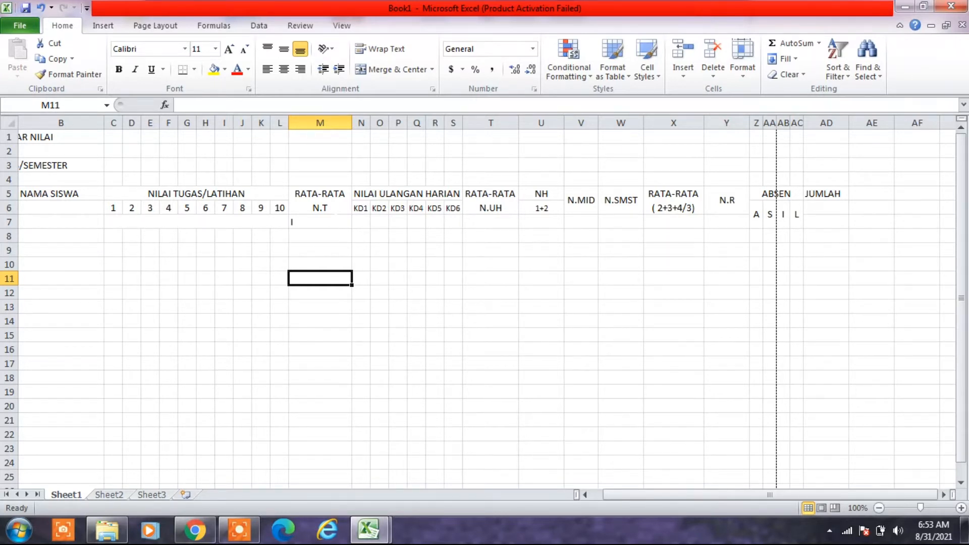
left_click(336, 216)
left_click(285, 70)
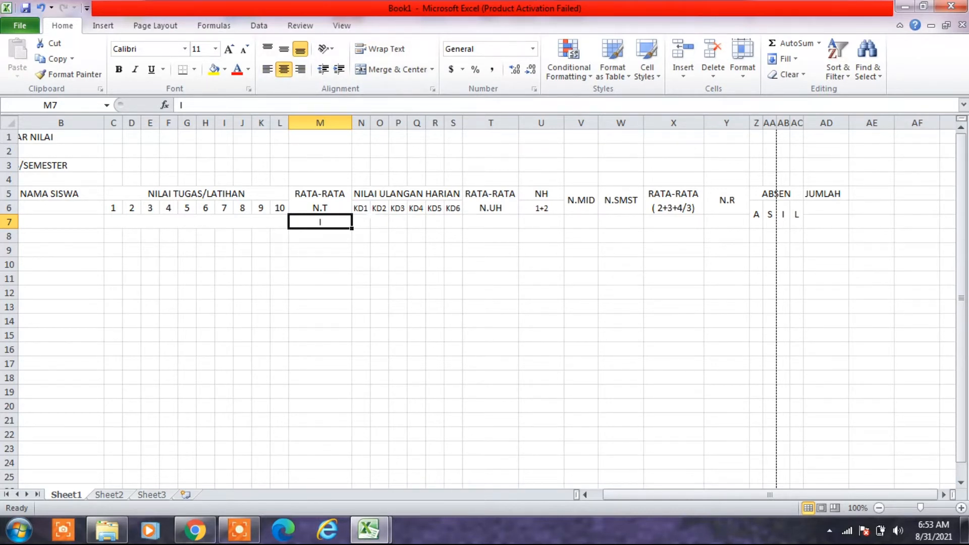
- Merge and center N7:S7, and enter a horizontally centered 2 in cell T7 under RATA-RATA N.UH
left_click_drag(361, 222, 453, 222)
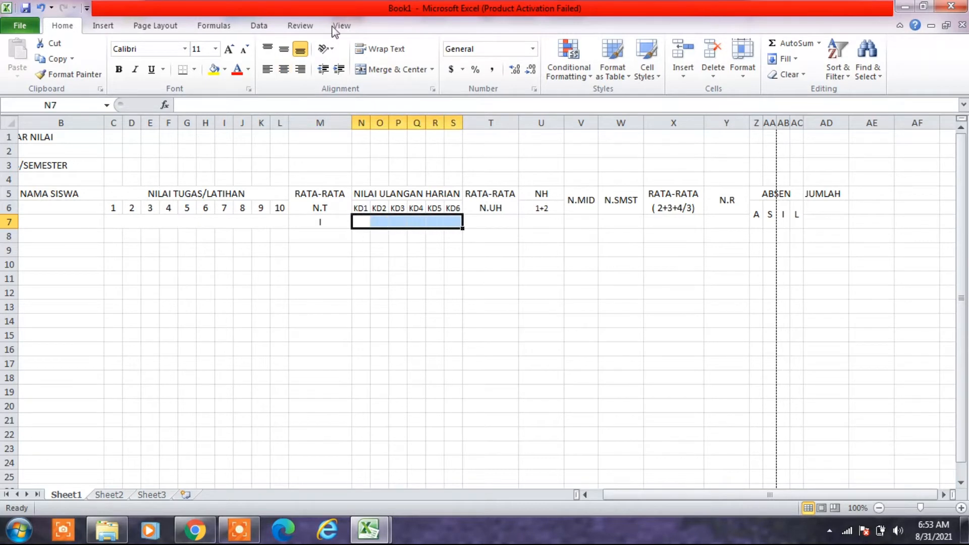
left_click(389, 71)
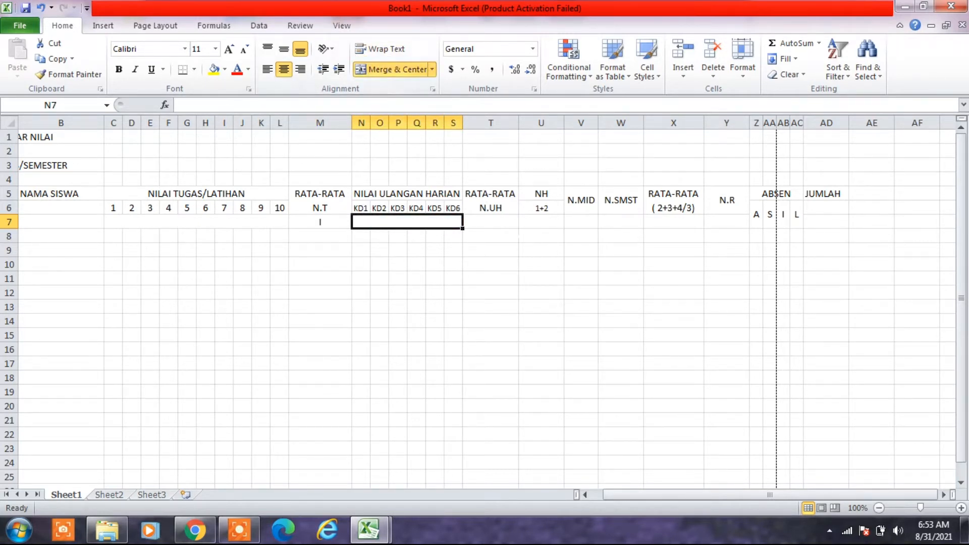
left_click(491, 222)
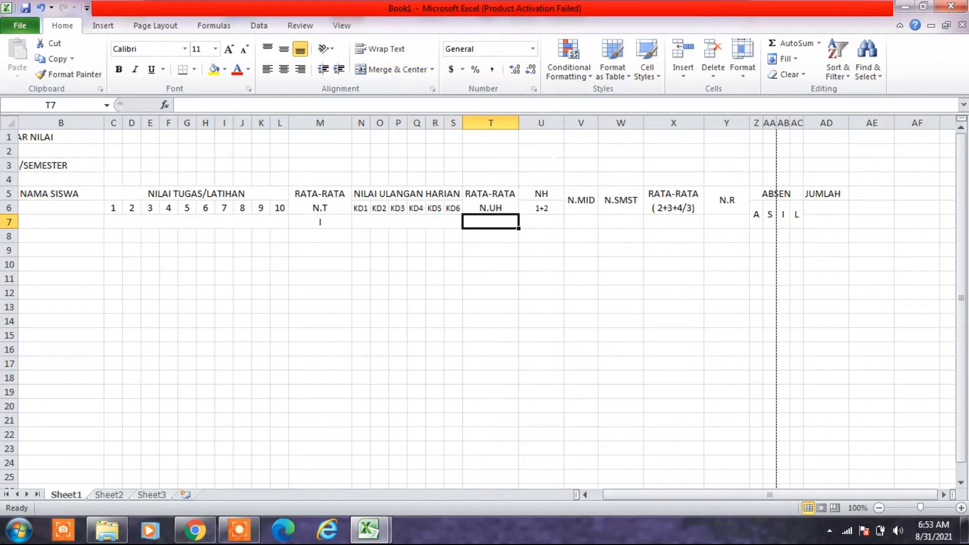
type("2")
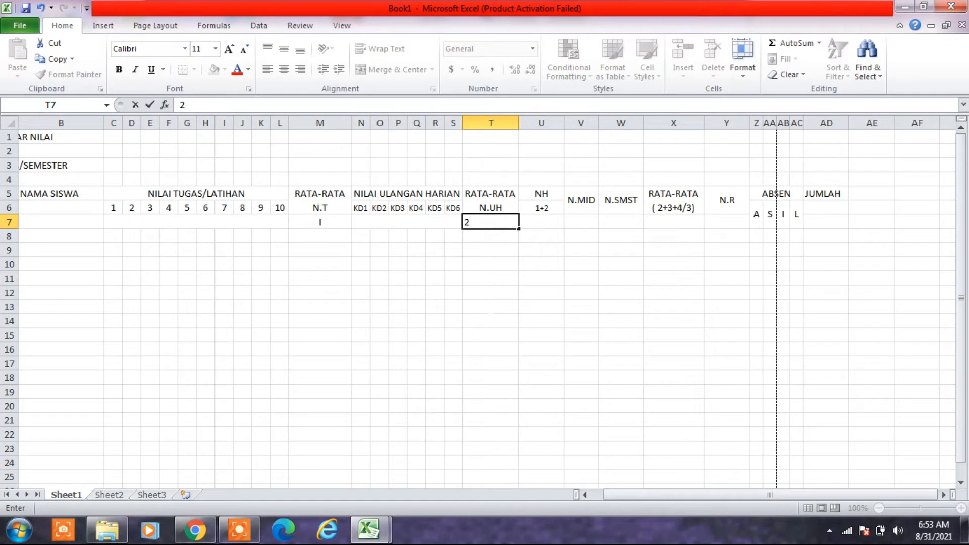
left_click(490, 322)
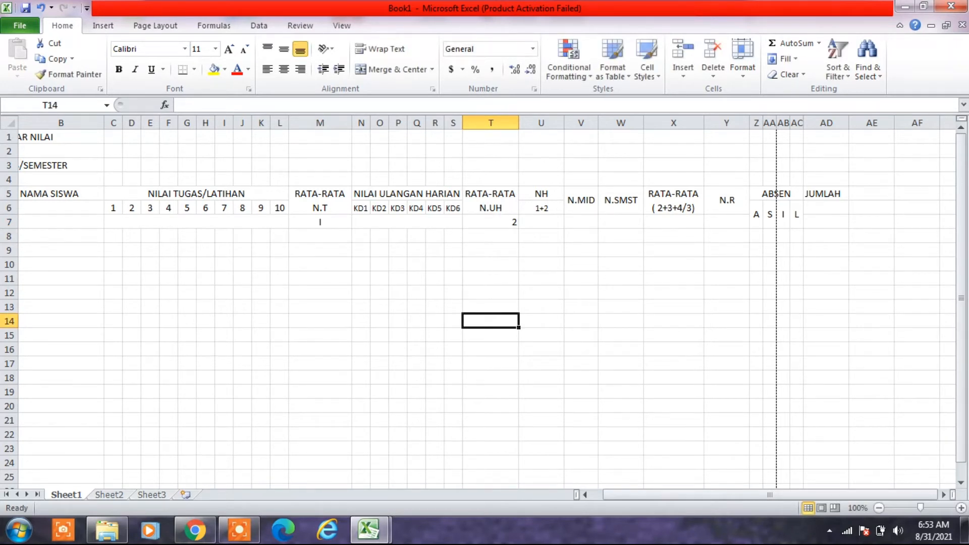
left_click(491, 222)
left_click(284, 69)
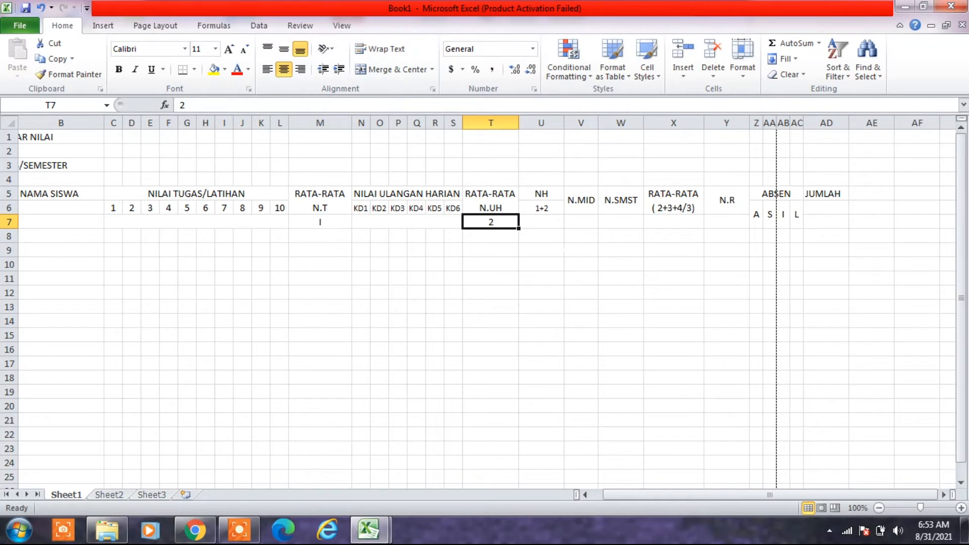
- Enter the column numbers 3, 4 and 5 in cells U7, V7 and W7, under NH, N.MID and N.SMST
left_click(541, 222)
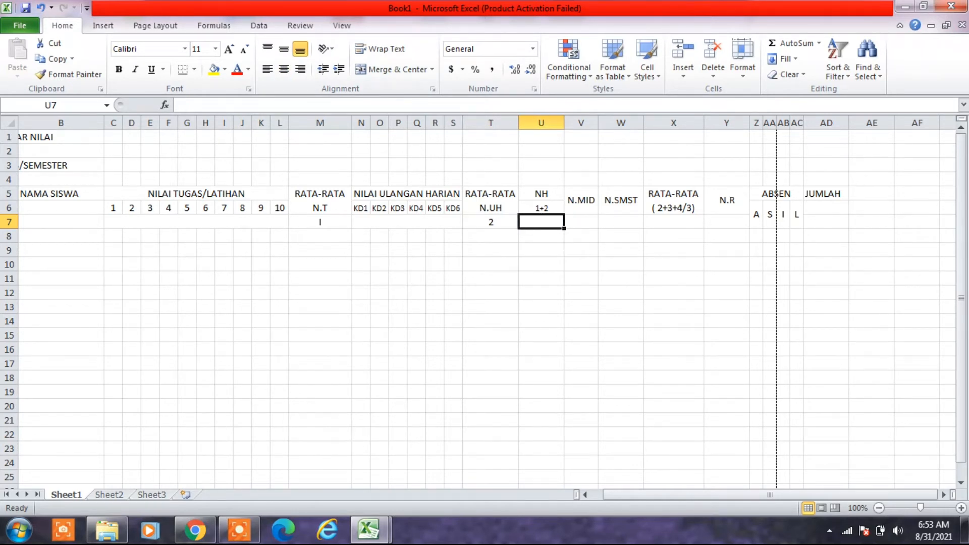
type("3")
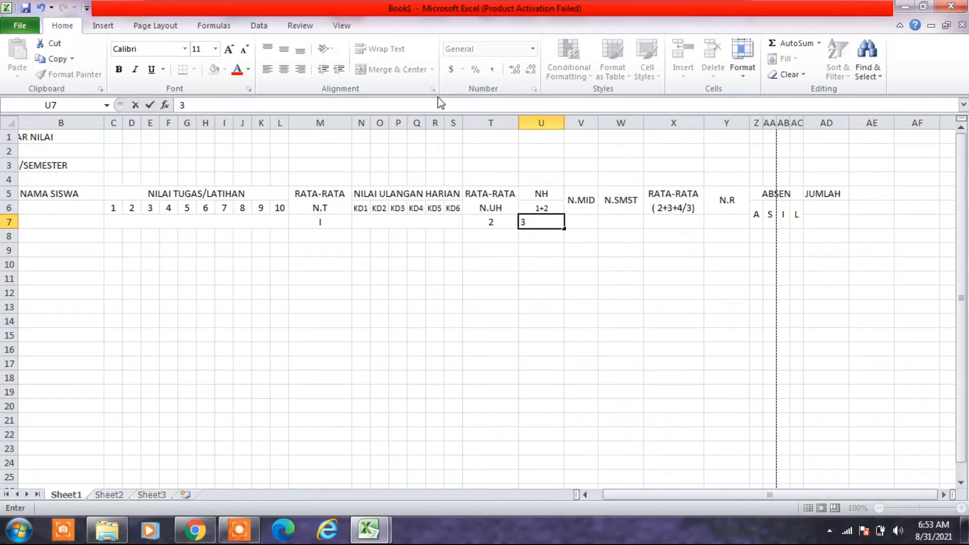
key("Tab")
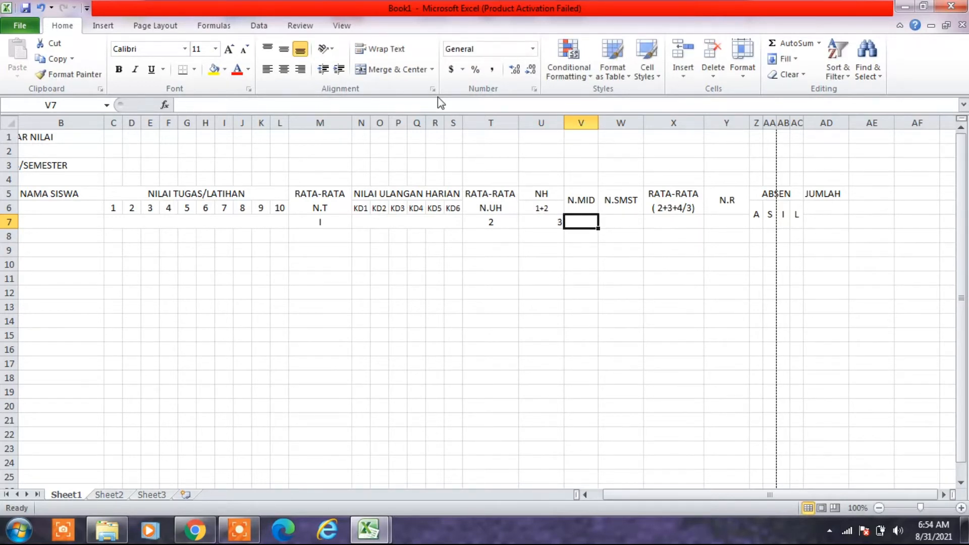
type("4")
key("Tab")
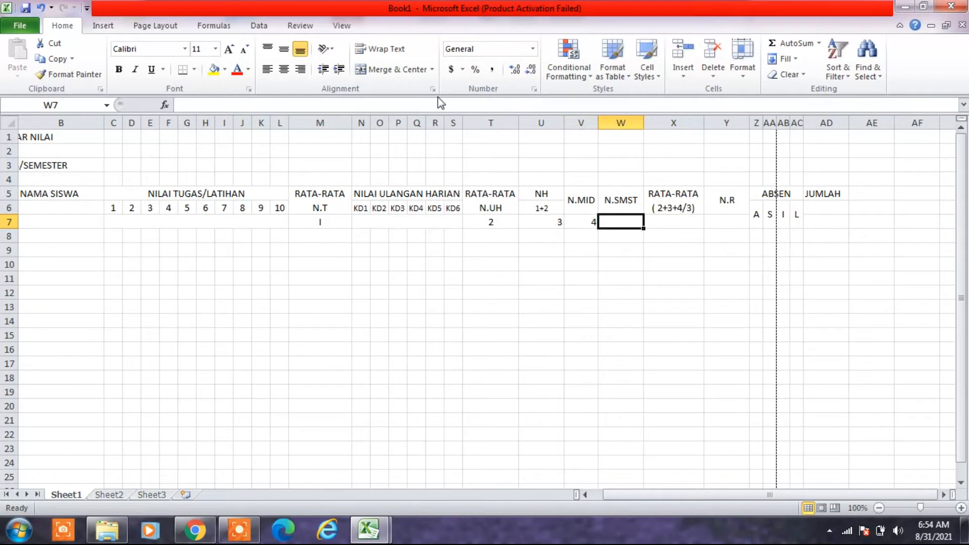
type("5")
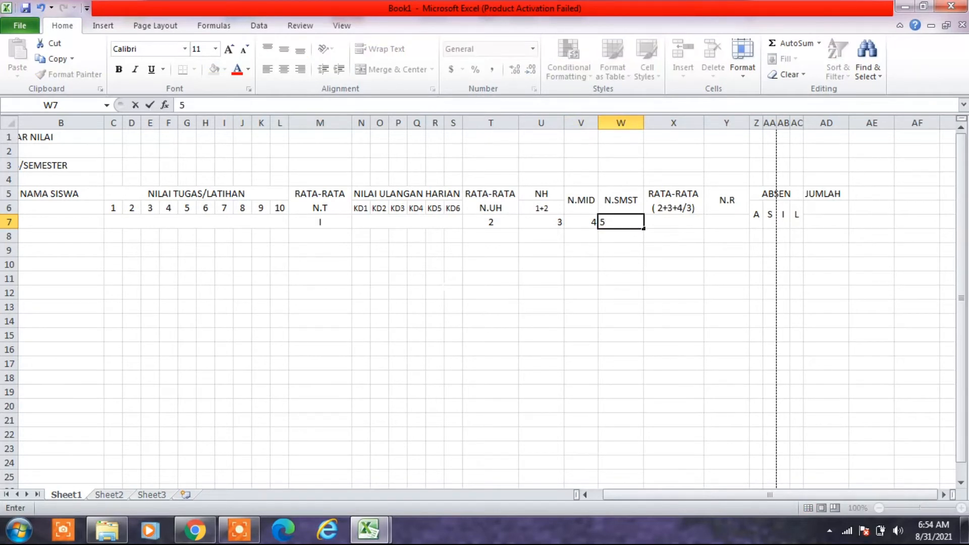
left_click(673, 335)
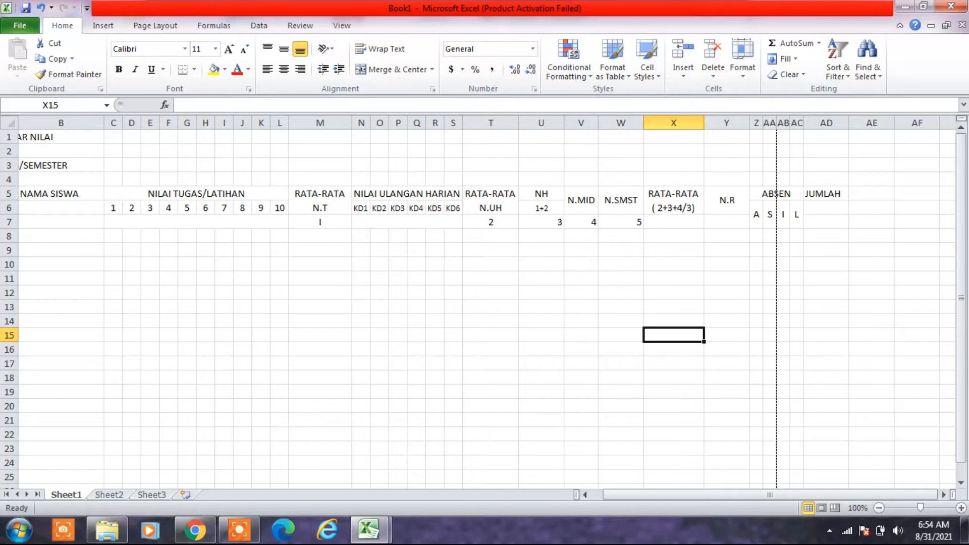
- Change the formula text in the RATA-RATA header in X5 to ( 3+4+5/3)
left_click(663, 207)
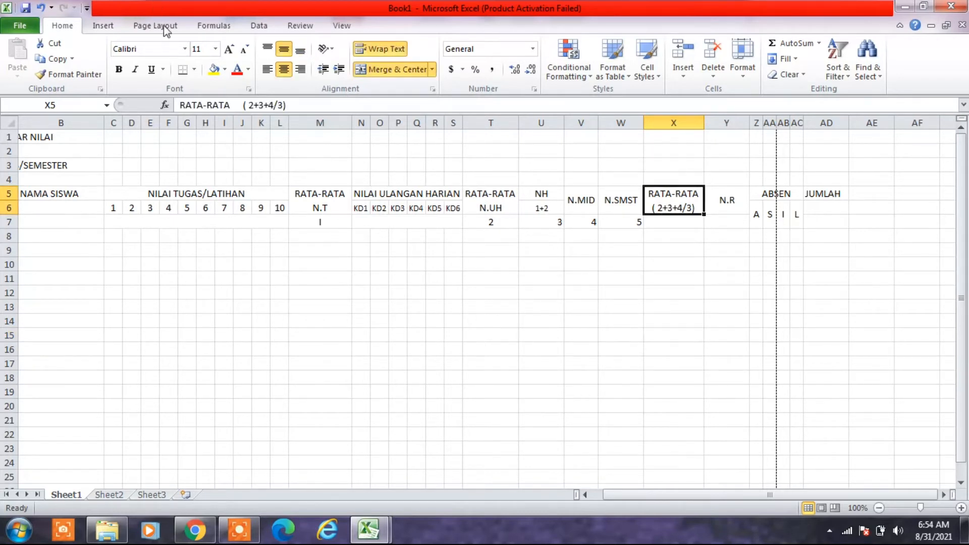
left_click(253, 105)
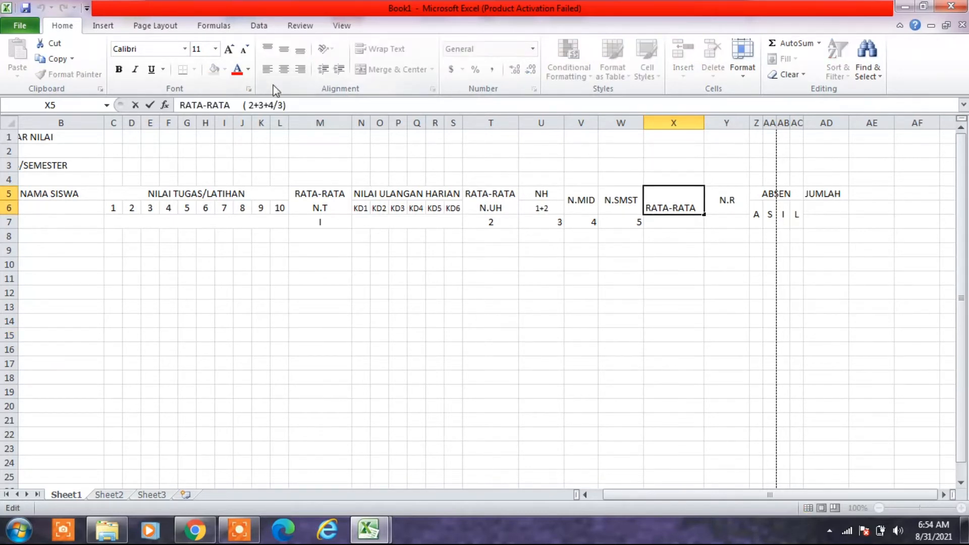
key("BackSpace")
type("3")
key("Right")
key("Right")
key("BackSpace")
type("4")
key("Right")
key("Right")
key("BackSpace")
type("5")
key("Return")
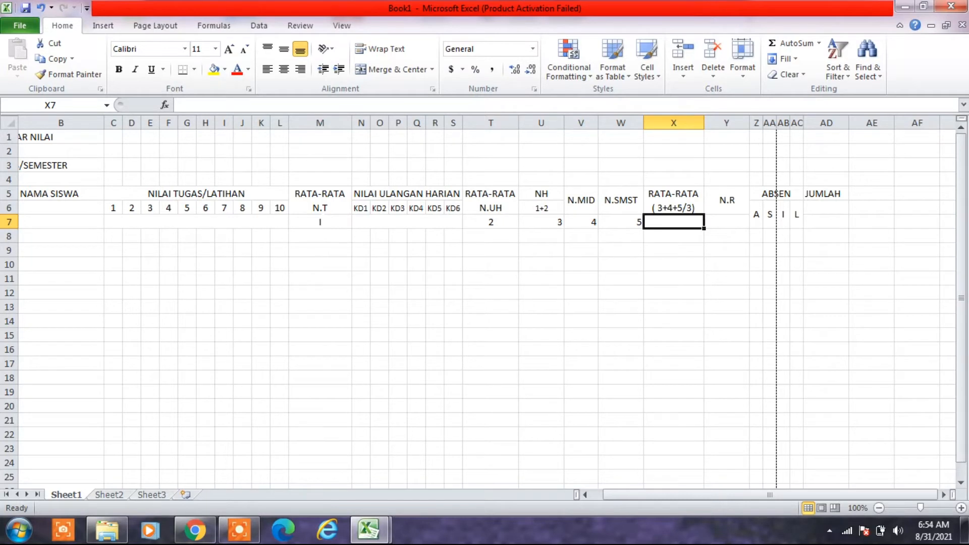
- Center the column numbers 3, 4 and 5 in U7:W7 horizontally
left_click(323, 218)
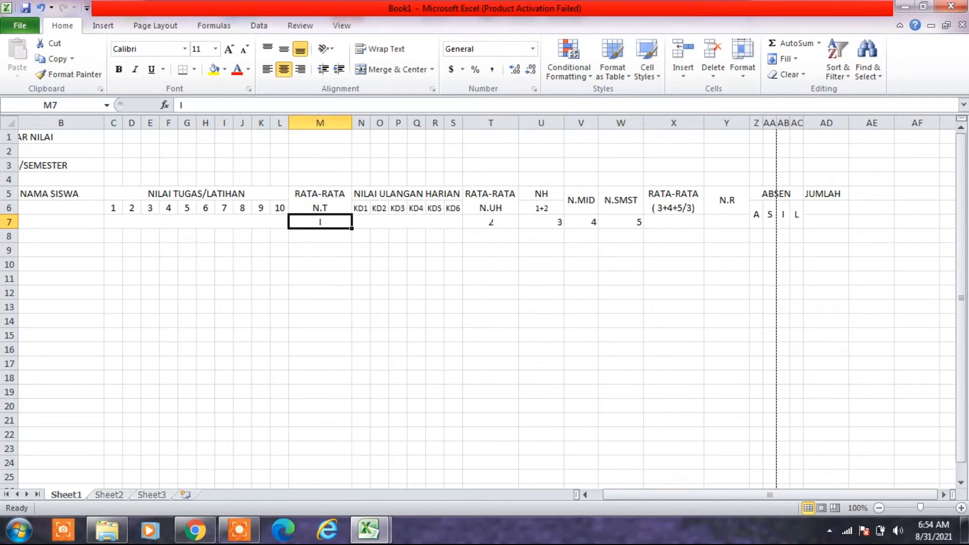
left_click(491, 222)
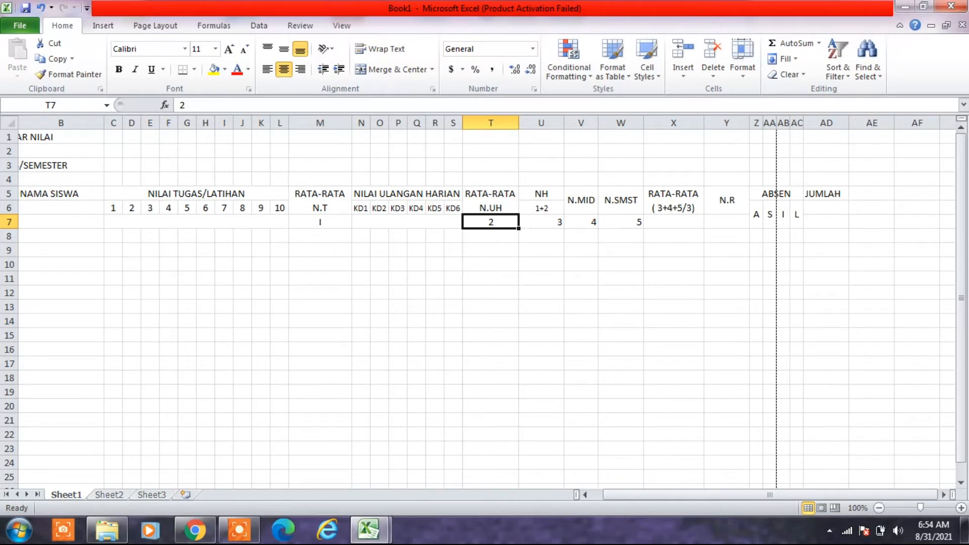
left_click_drag(541, 222, 622, 222)
left_click(284, 70)
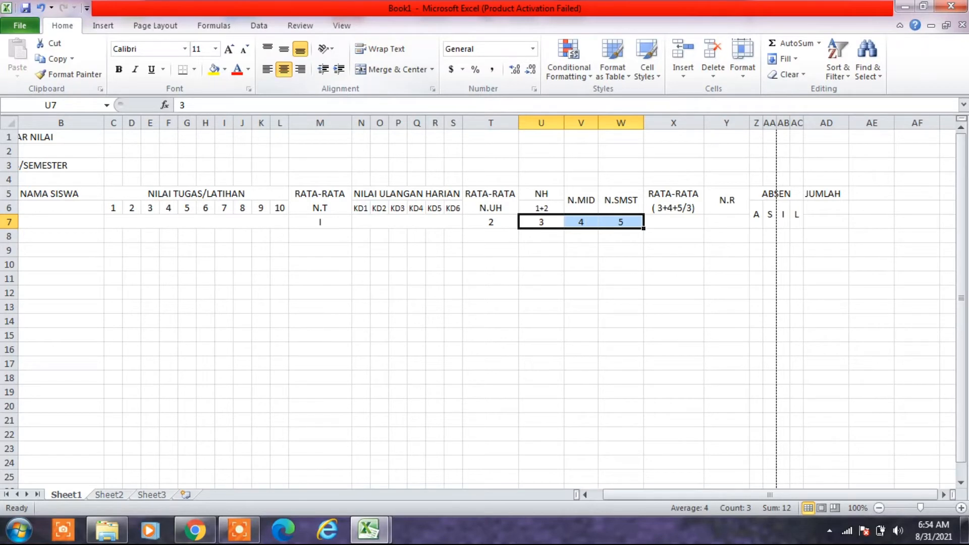
left_click(621, 350)
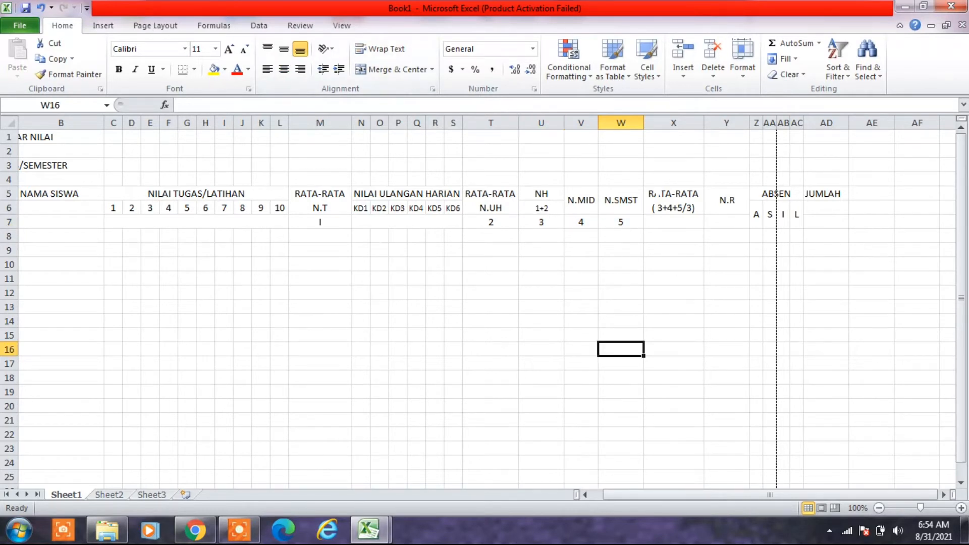
- Extend the merged, centered RATA-RATA ( 3+4+5/3) and N.R headers down to row 7, covering X5:X7 and Y5:Y7
left_click(662, 194)
left_click_drag(672, 208, 671, 222)
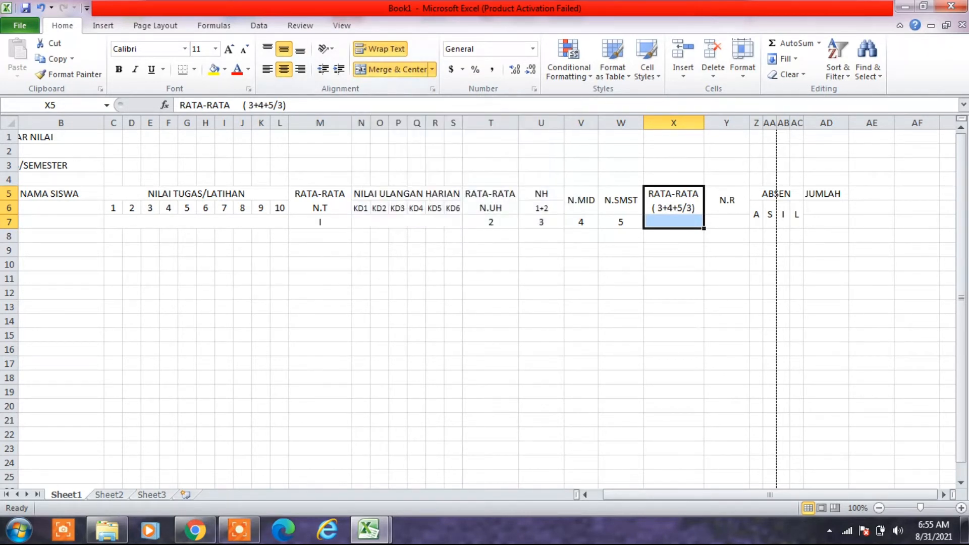
left_click(363, 72)
left_click(363, 72)
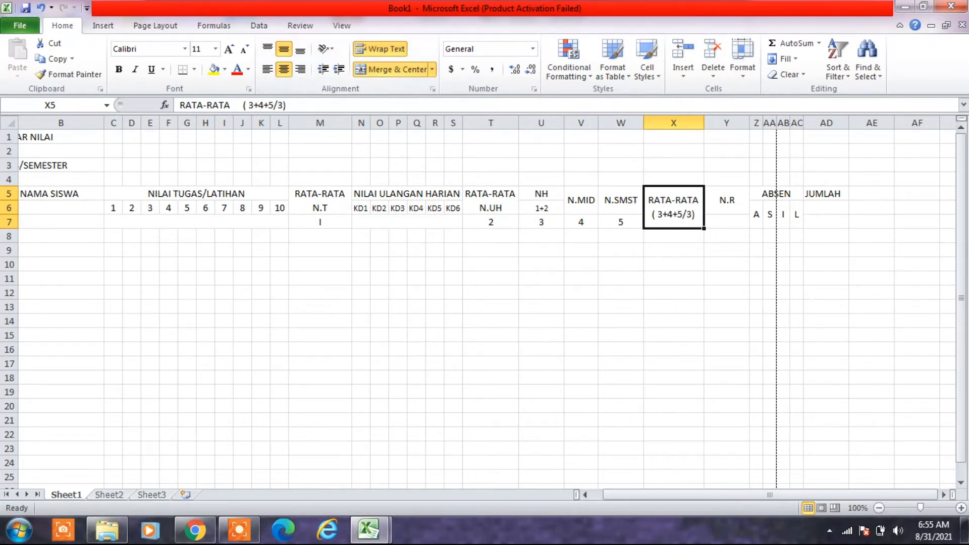
left_click_drag(735, 203, 731, 219)
left_click(370, 70)
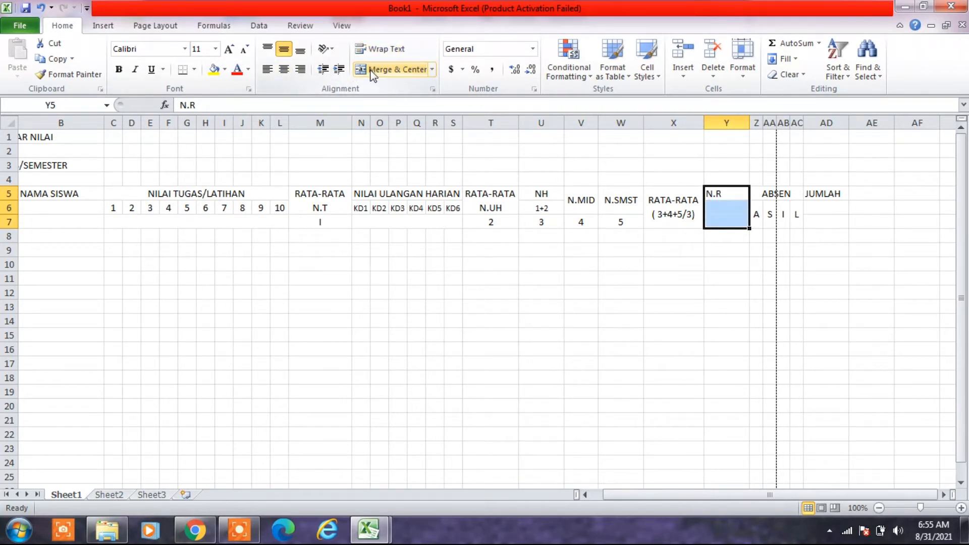
left_click(373, 71)
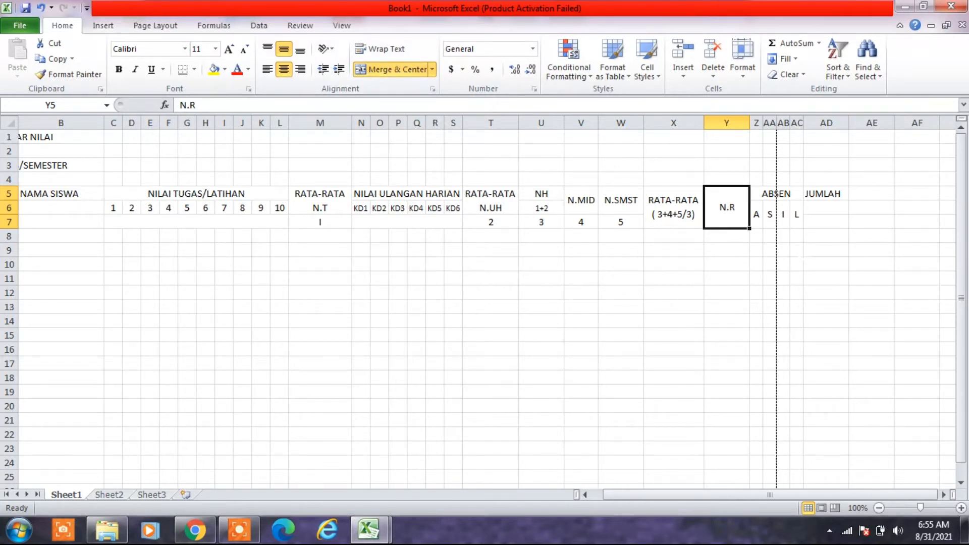
left_click(801, 259)
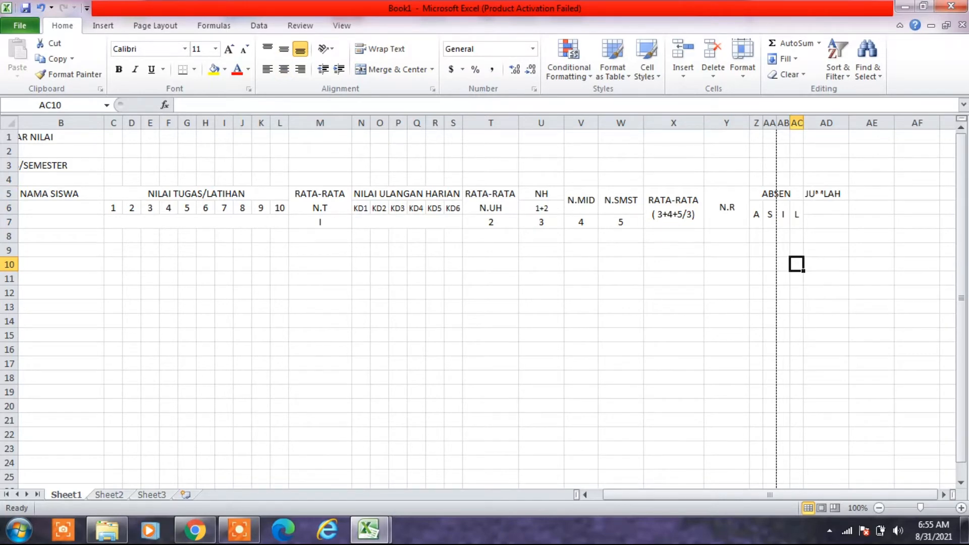
- Check the JUMLAH header in the DAFTAR NILAI example, and merge AD5:AD7 in Book1 with JUMLAH centered horizontally and vertically
left_click(819, 195)
left_click(368, 530)
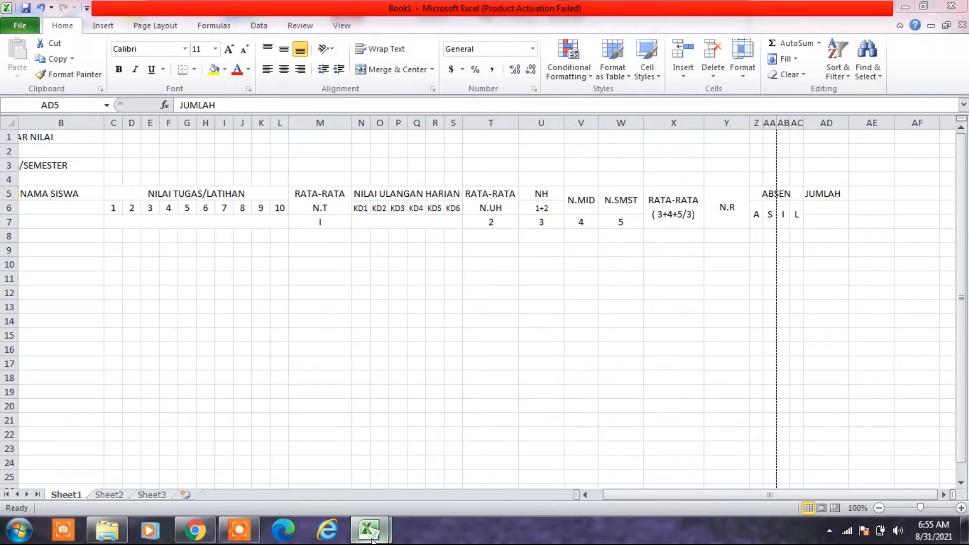
left_click(335, 475)
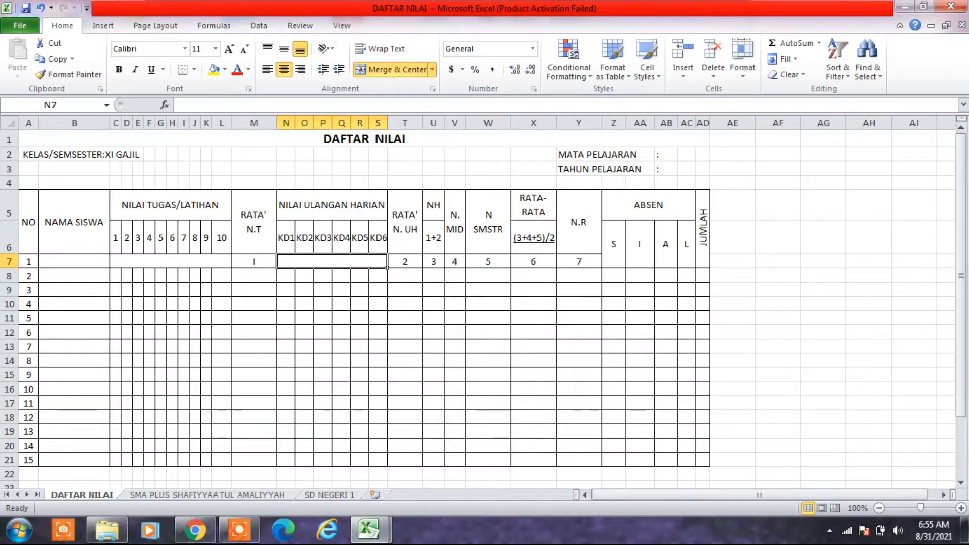
left_click(380, 535)
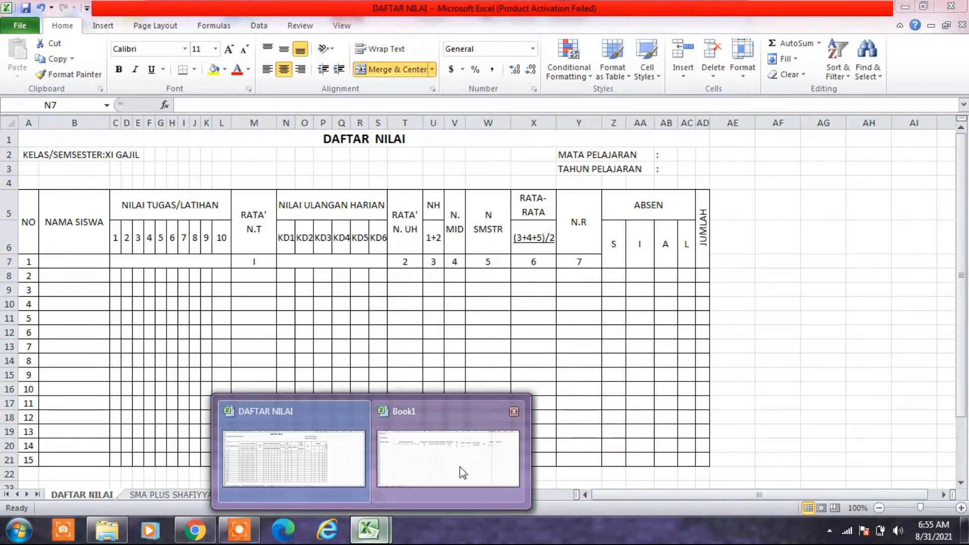
left_click(463, 473)
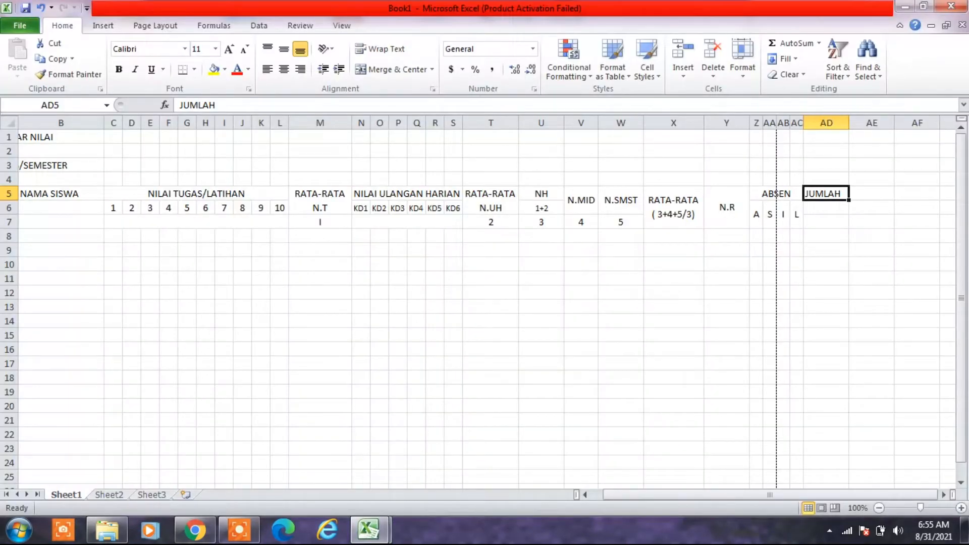
left_click_drag(826, 195, 825, 218)
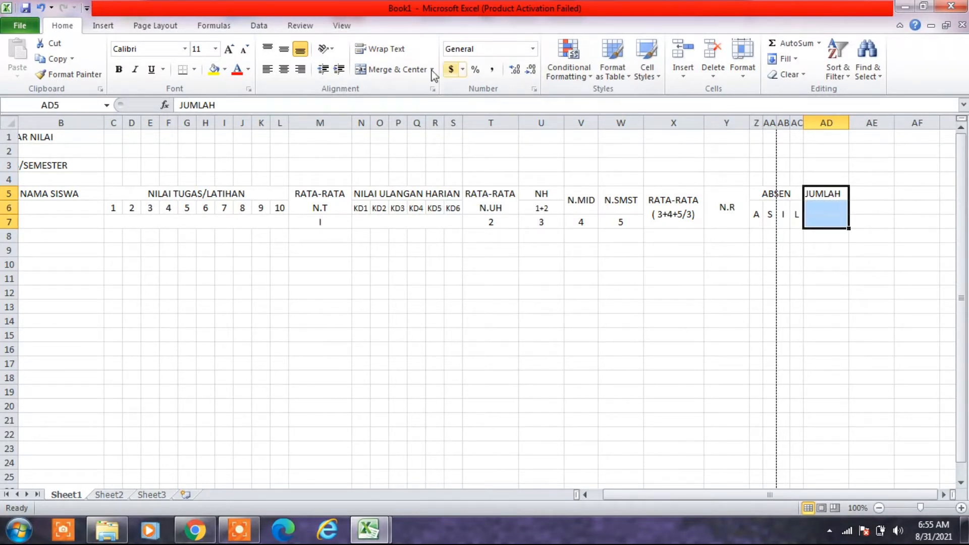
left_click(398, 70)
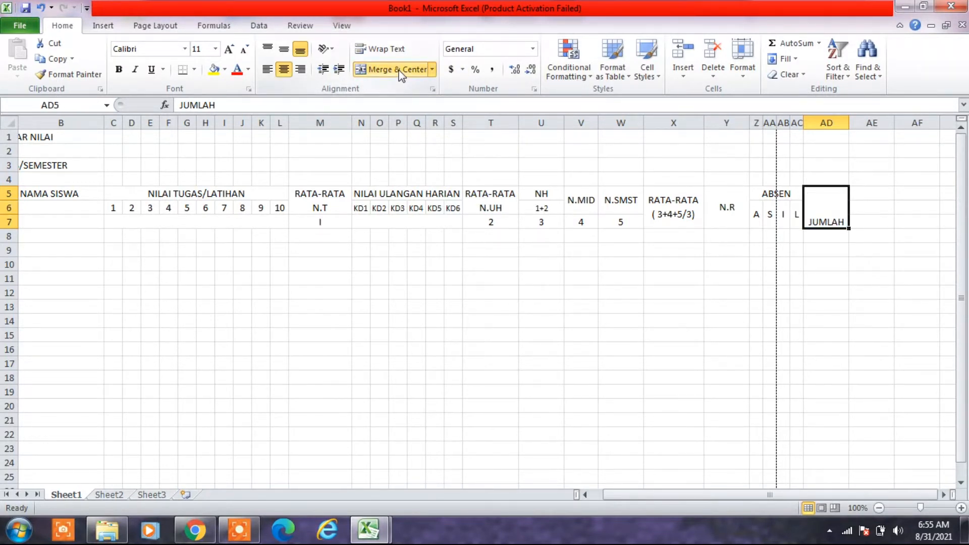
left_click(285, 50)
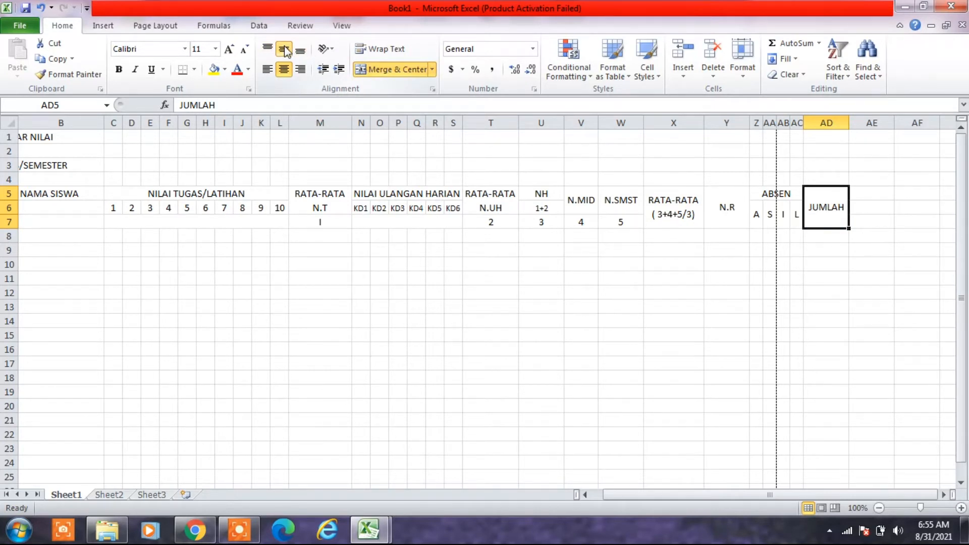
- Rotate the JUMLAH header text up and narrow column AD to a width of 3.00 (26 pixels)
left_click(331, 49)
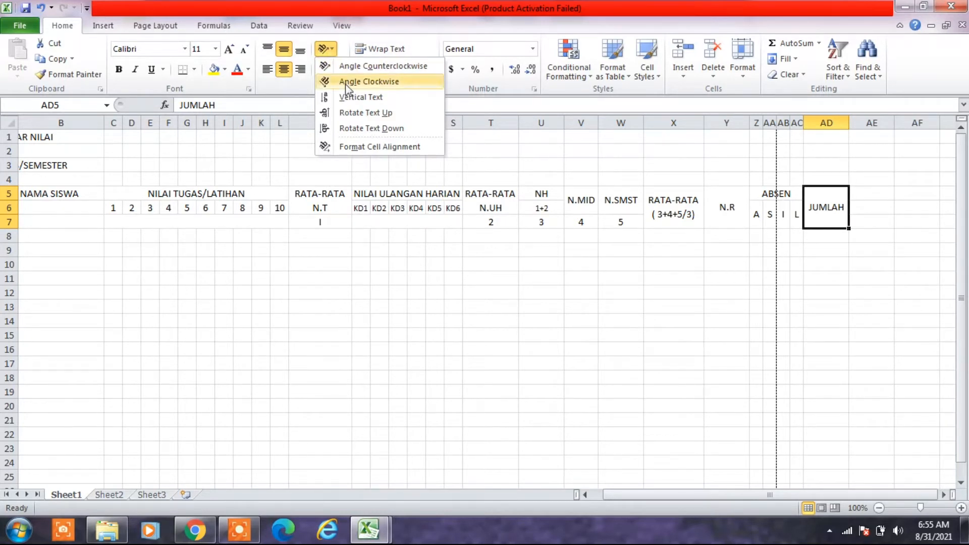
left_click(359, 113)
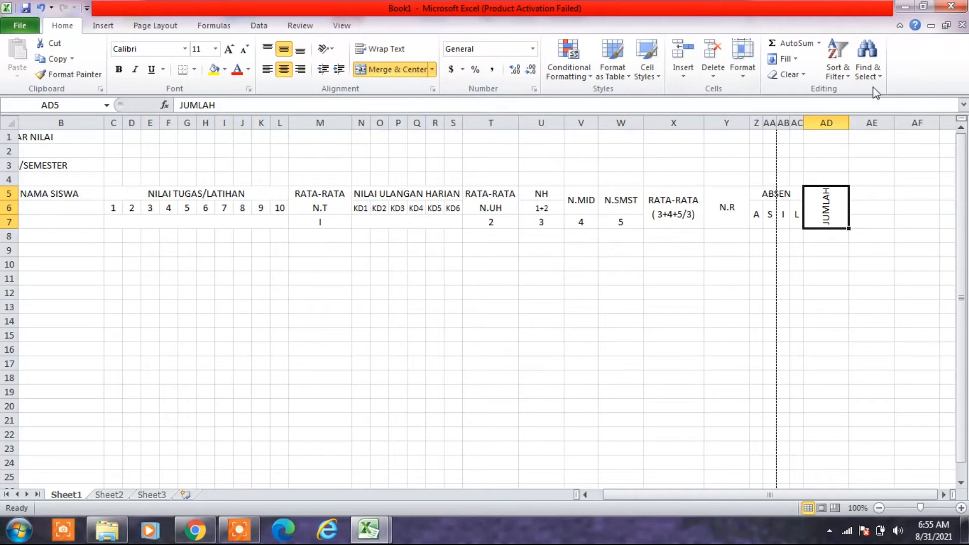
left_click_drag(852, 117, 822, 126)
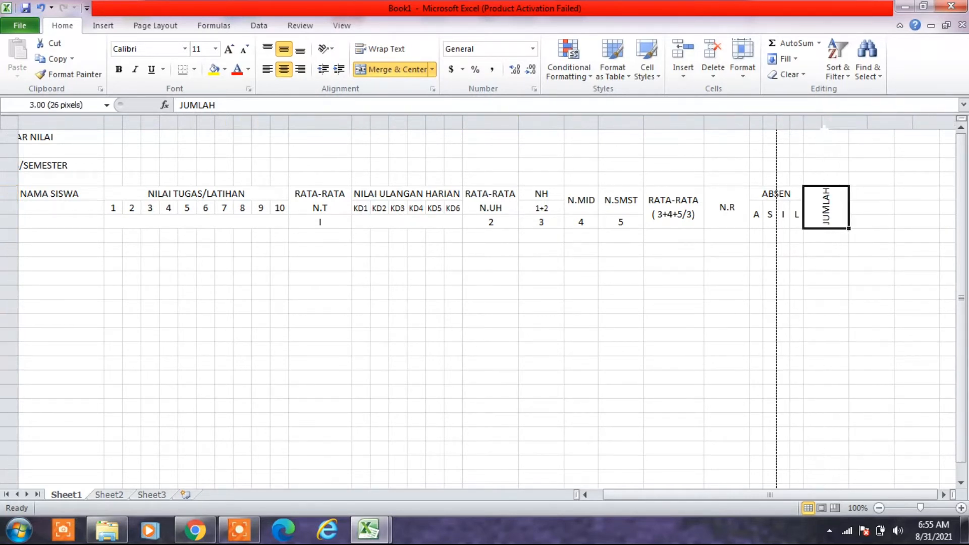
left_click(846, 307)
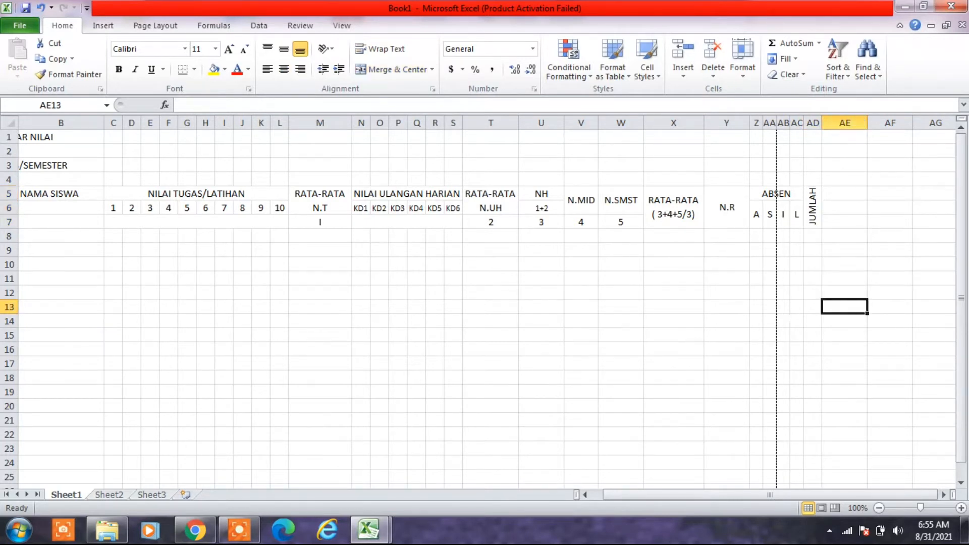
- Merge and center the NAMA SISWA header across B5:B7 and align it to the middle vertically
left_click_drag(623, 495, 574, 500)
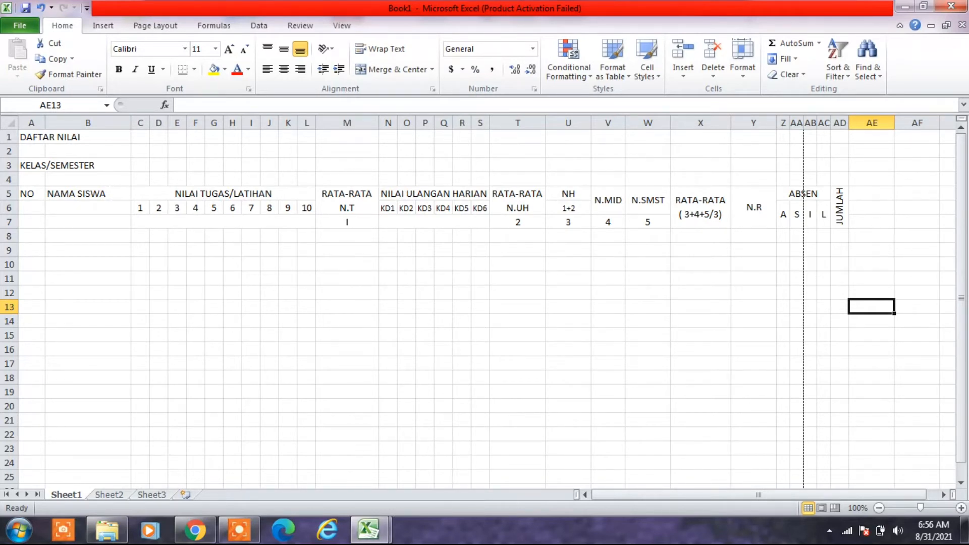
left_click(88, 194)
left_click_drag(109, 198, 109, 218)
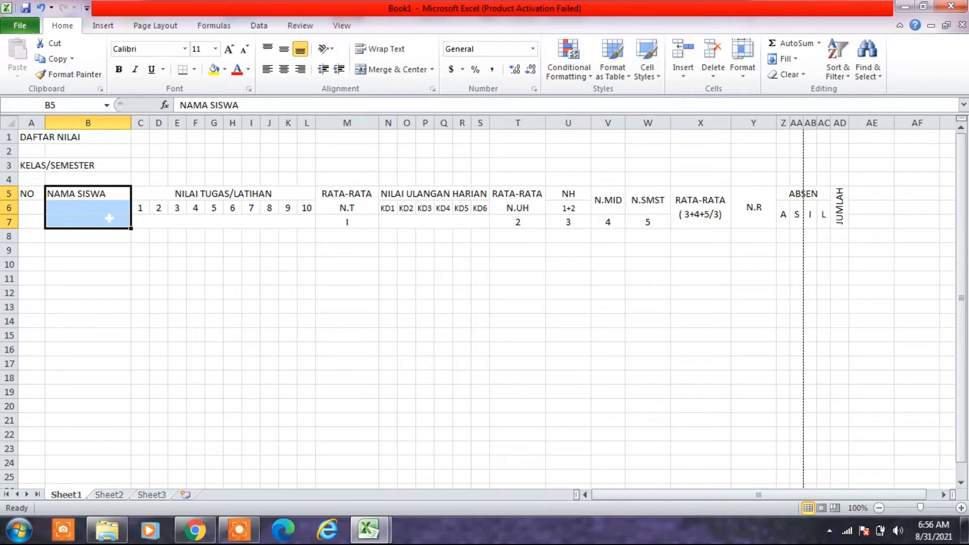
left_click(366, 71)
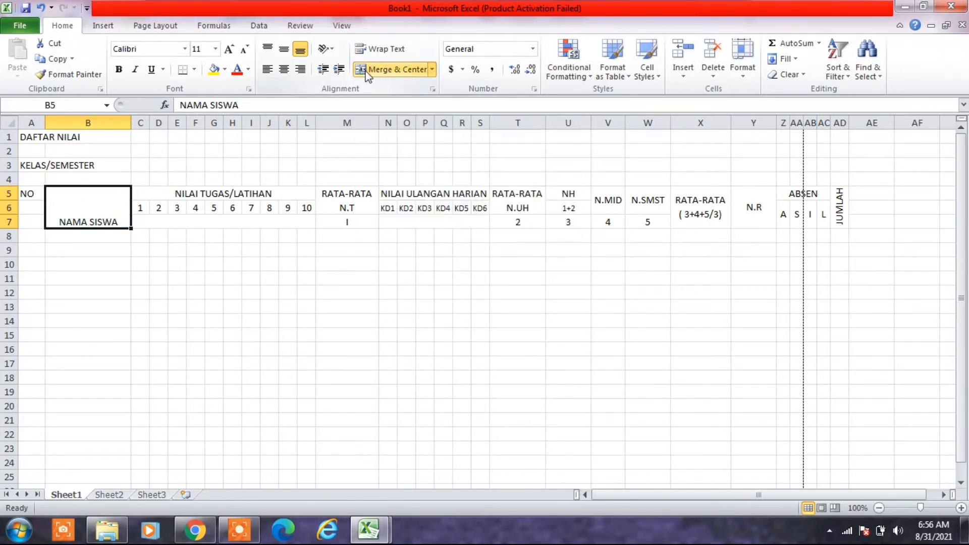
left_click(284, 59)
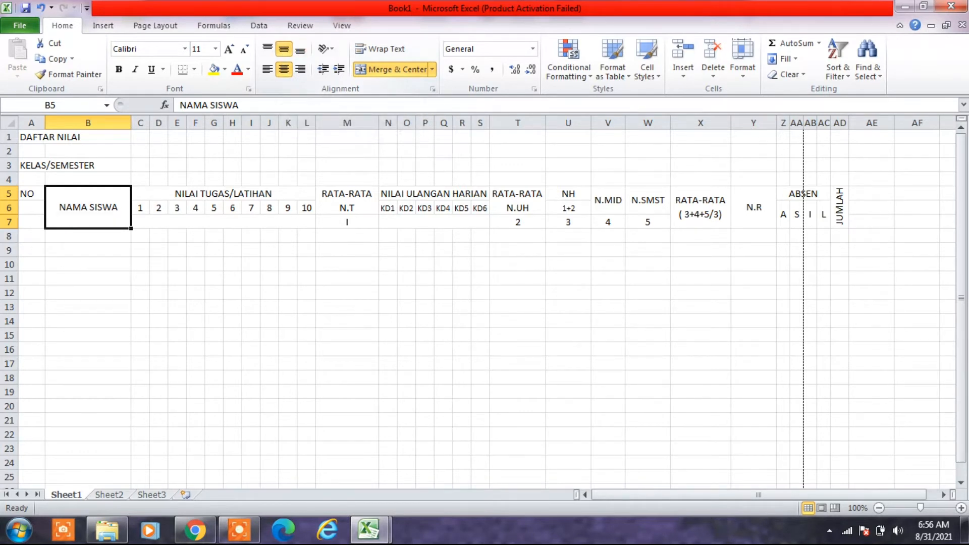
- Merge and center the NO header across A5:A7 and align it to the middle vertically
left_click_drag(28, 193, 30, 223)
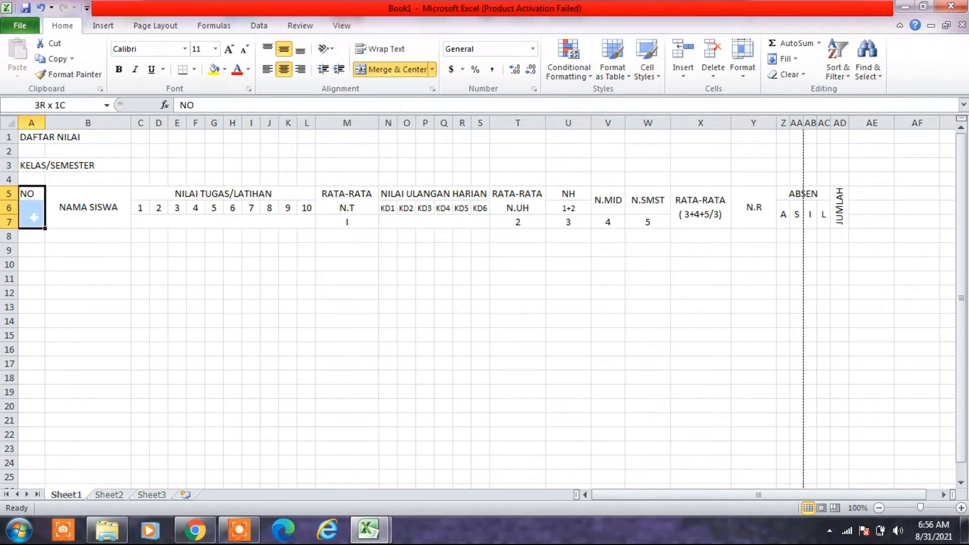
left_click(399, 71)
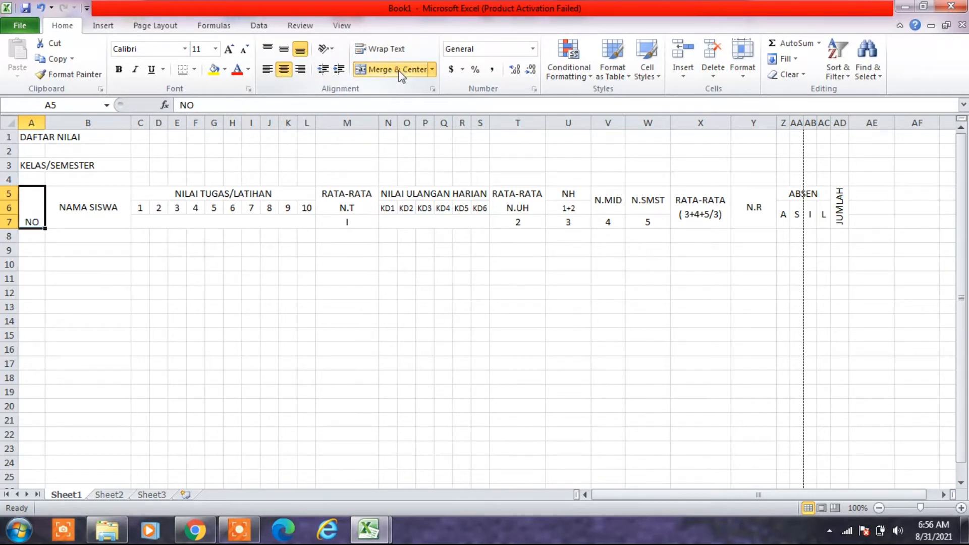
left_click(284, 49)
left_click(221, 346)
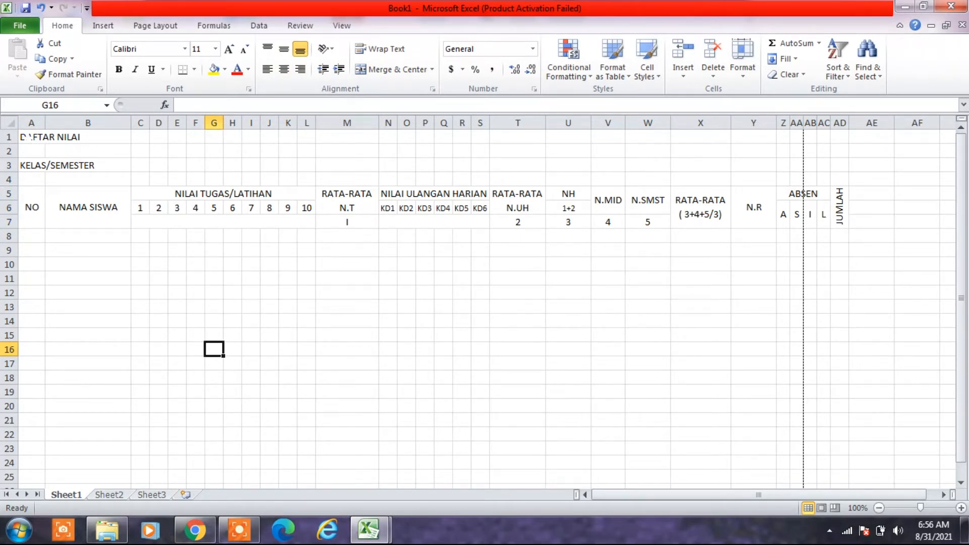
- Merge and center the DAFTAR NILAI title across A1:AD1
left_click(44, 137)
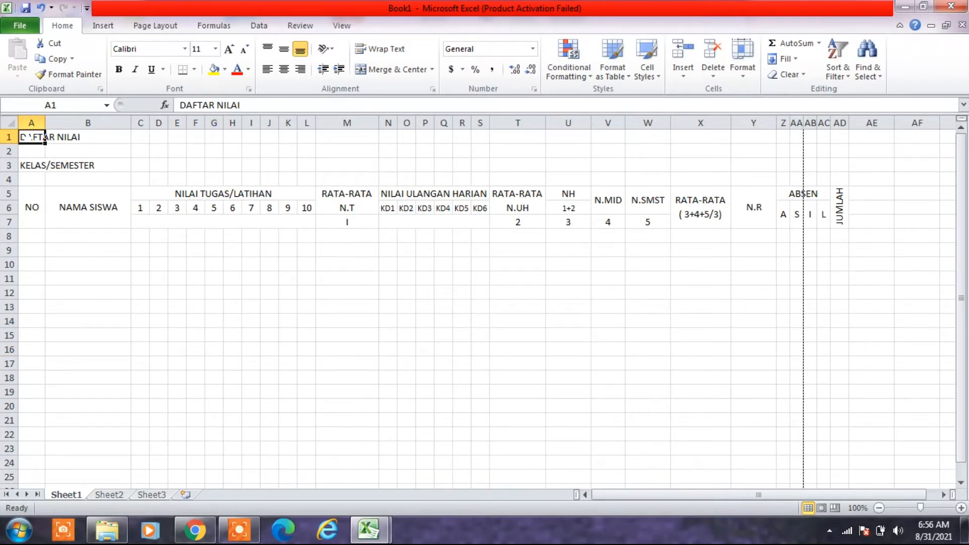
left_click_drag(44, 137, 840, 139)
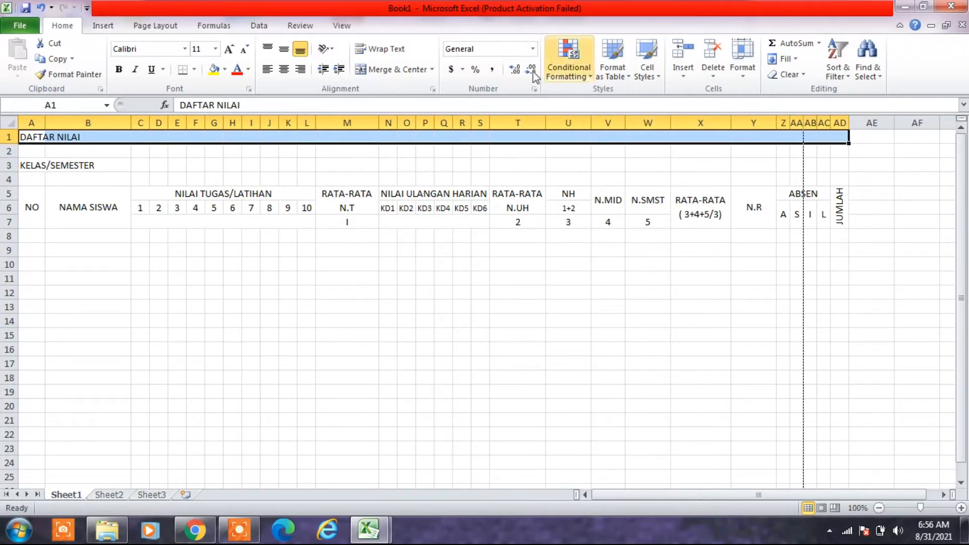
left_click(397, 72)
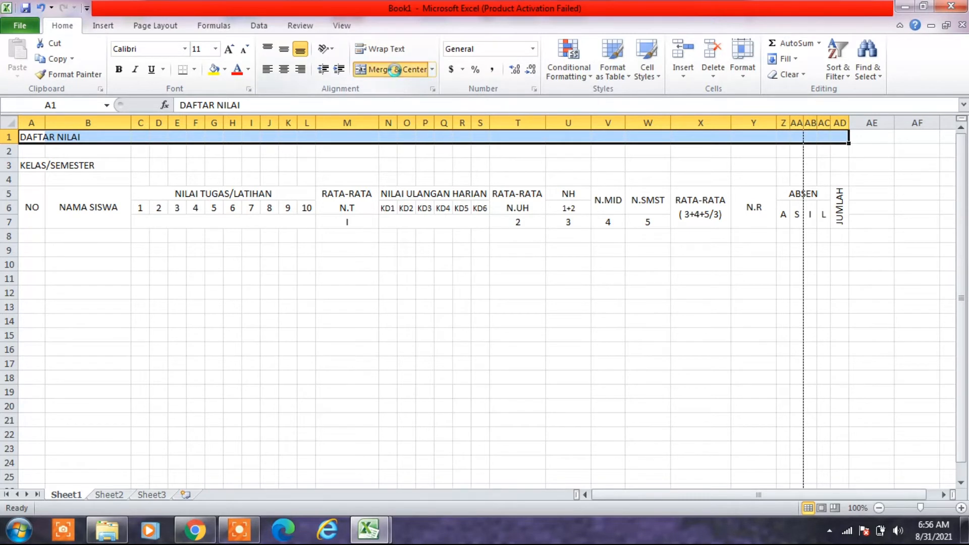
left_click(388, 293)
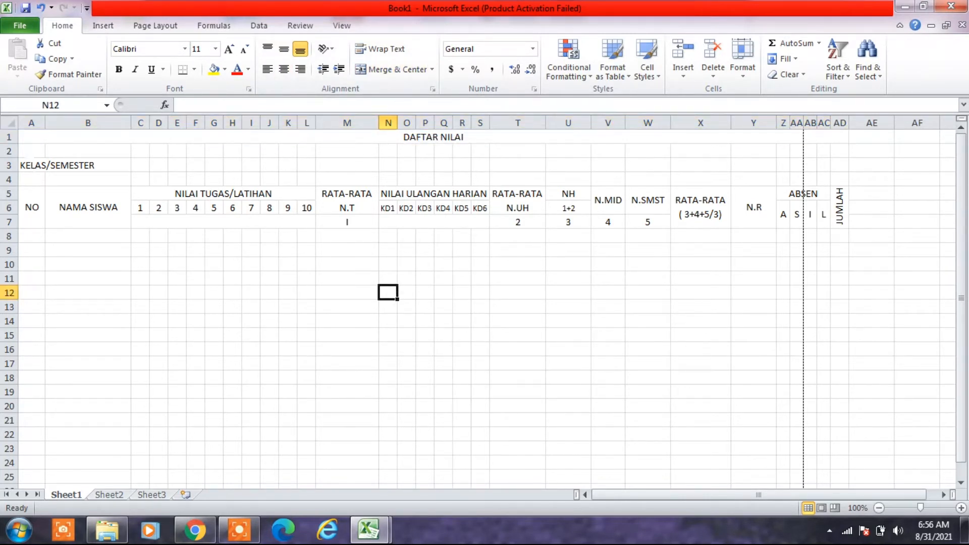
- Extend the class label in A3 to read "KELAS/SEMESTER : V / GENAP"
left_click(29, 165)
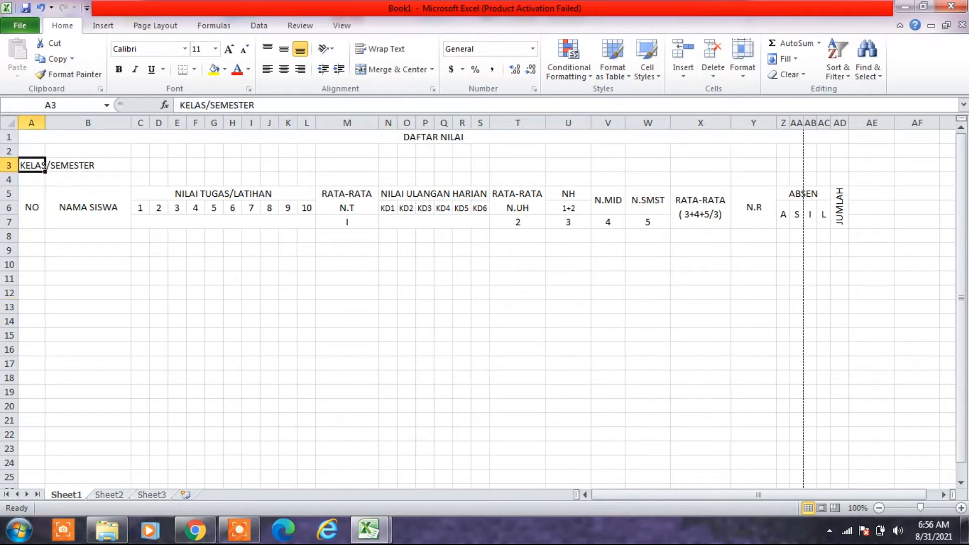
left_click(255, 104)
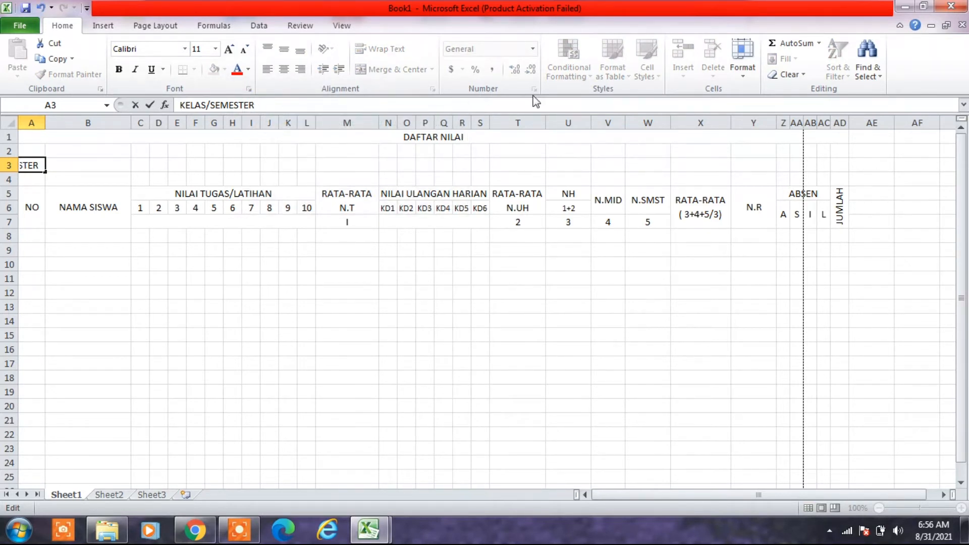
type(":")
key("Return")
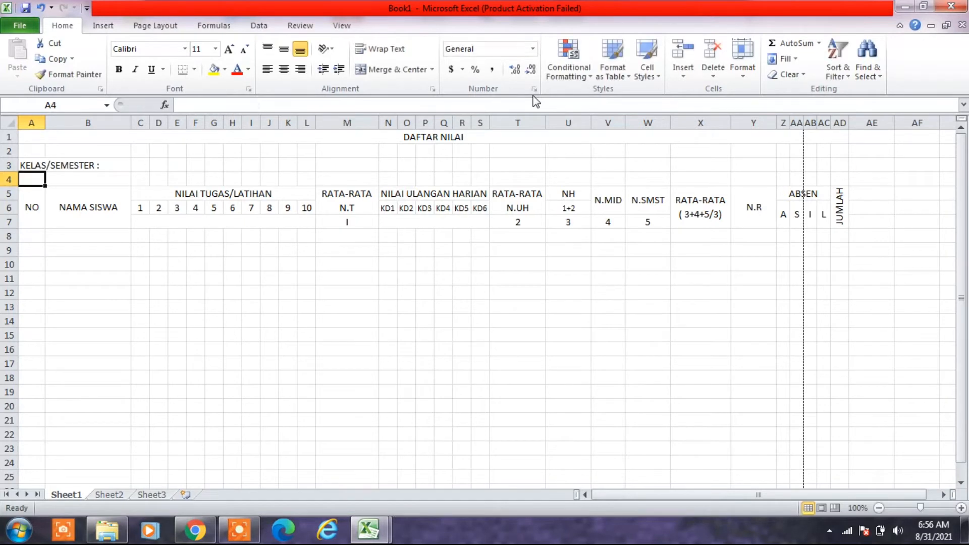
left_click(39, 166)
left_click(262, 105)
type("V")
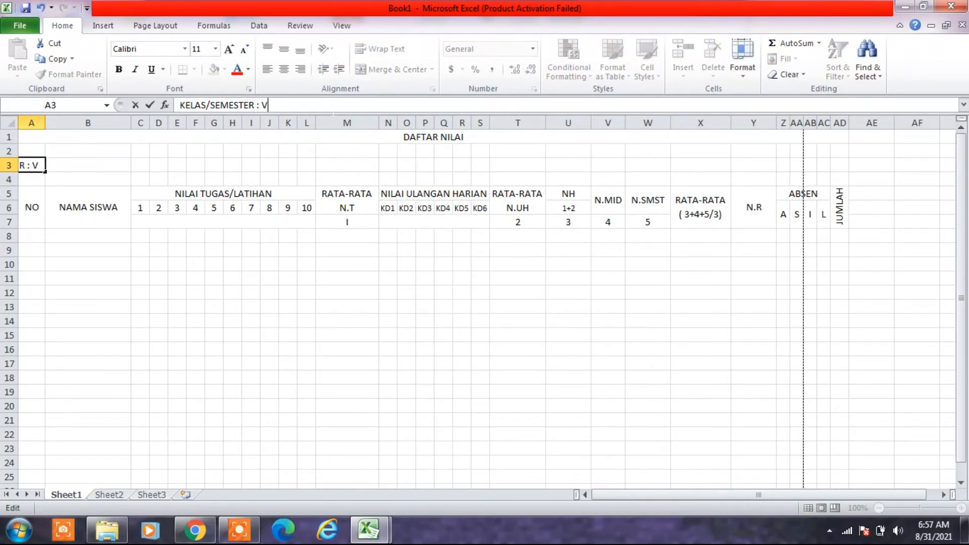
type(" / GENAP")
key("Return")
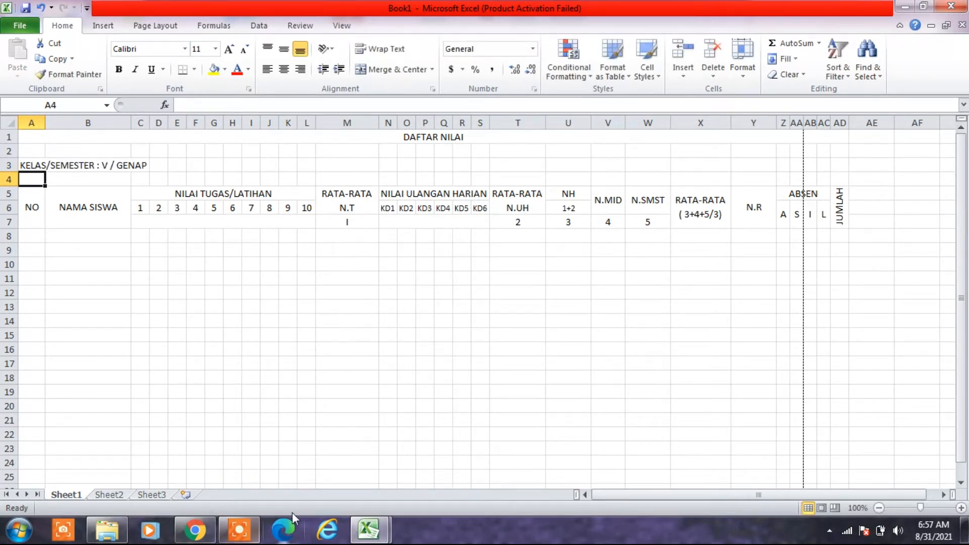
- Enter the subject label MATA PELAJARAN in cell X2, above the RATA-RATA column
mouse_move(370, 530)
mouse_move(304, 454)
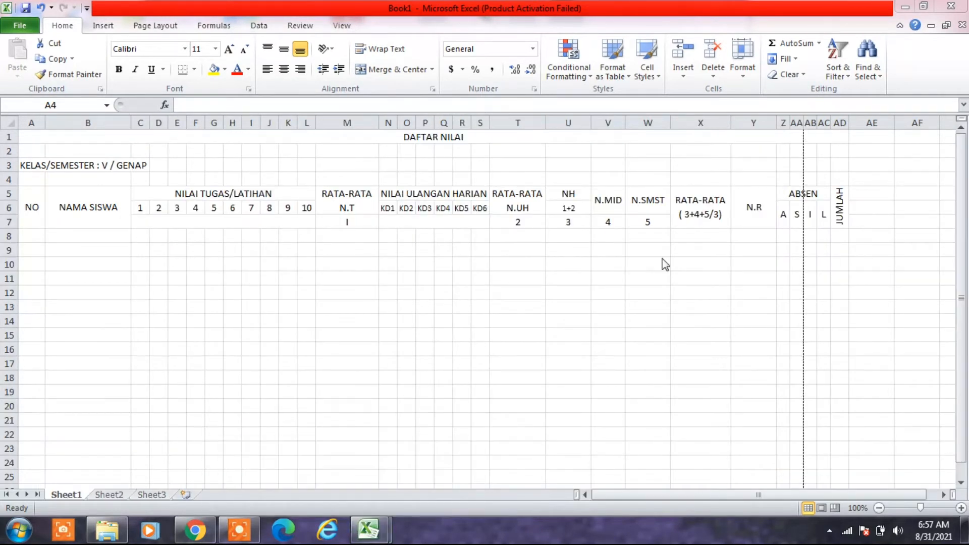
left_click(727, 158)
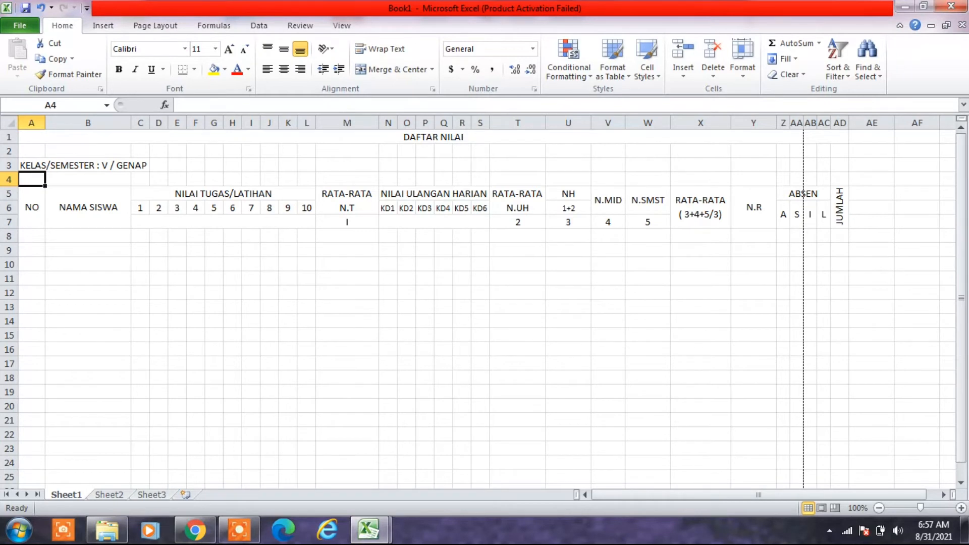
left_click(720, 153)
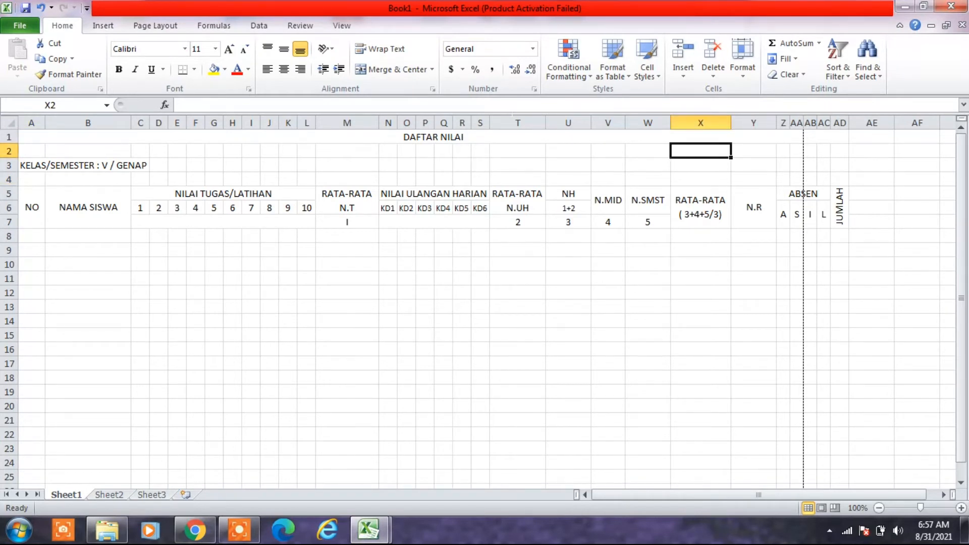
type("M")
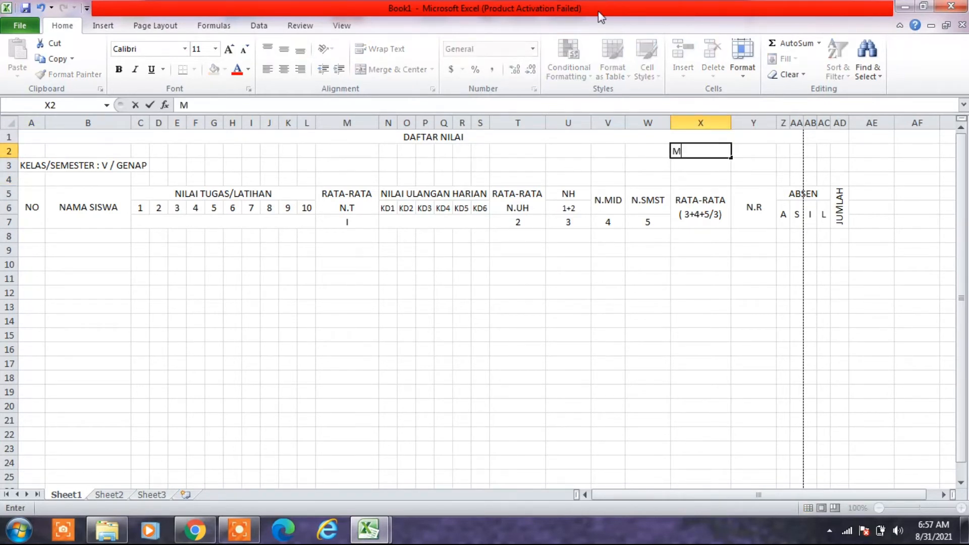
type("ATA PELAJARAN")
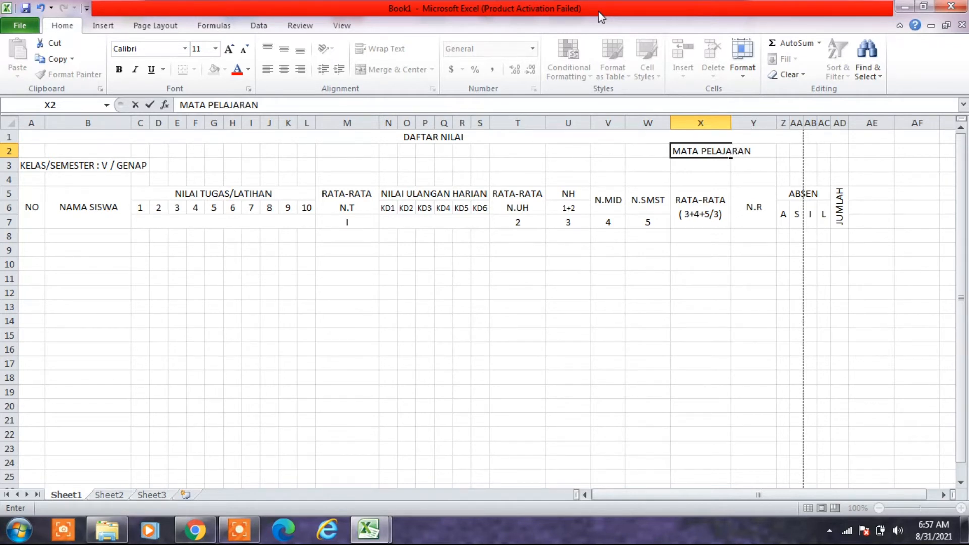
key("Return")
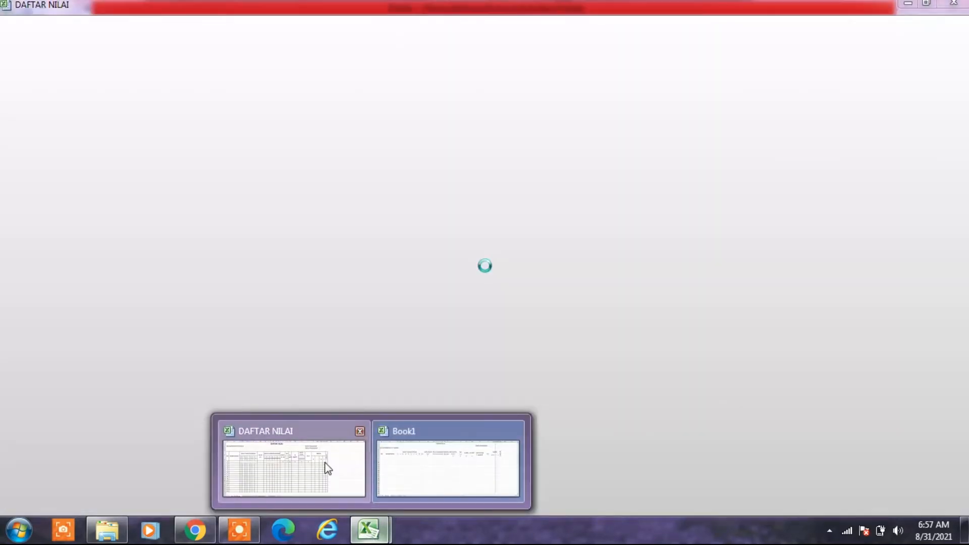
- Check the header labels in the DAFTAR NILAI reference workbook and enter TAHUN PELAJARAN in cell X3 of Book1
left_click(327, 464)
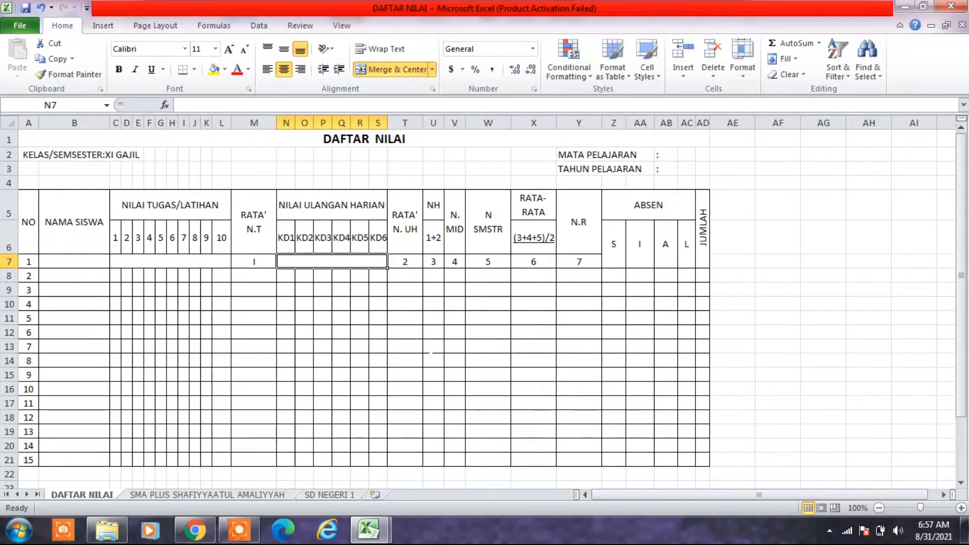
left_click(382, 539)
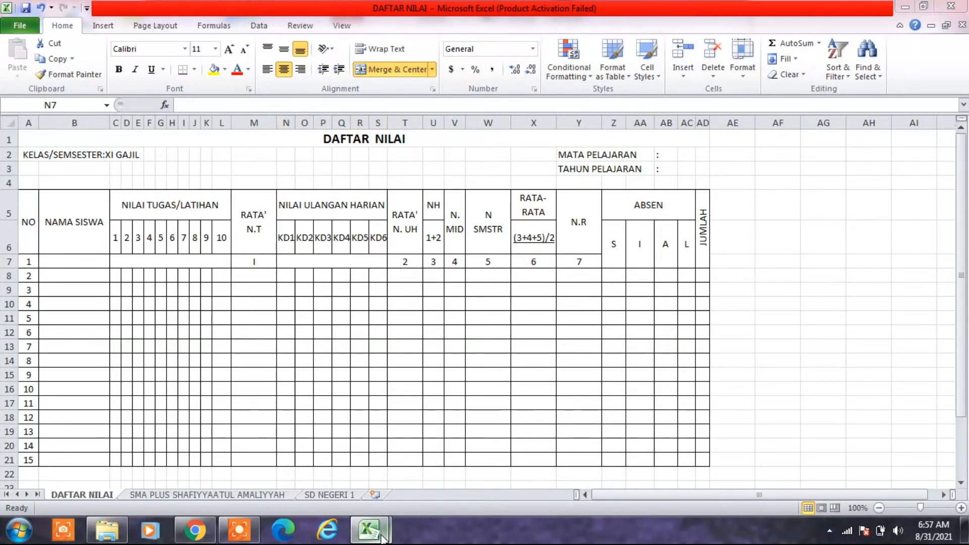
left_click(447, 463)
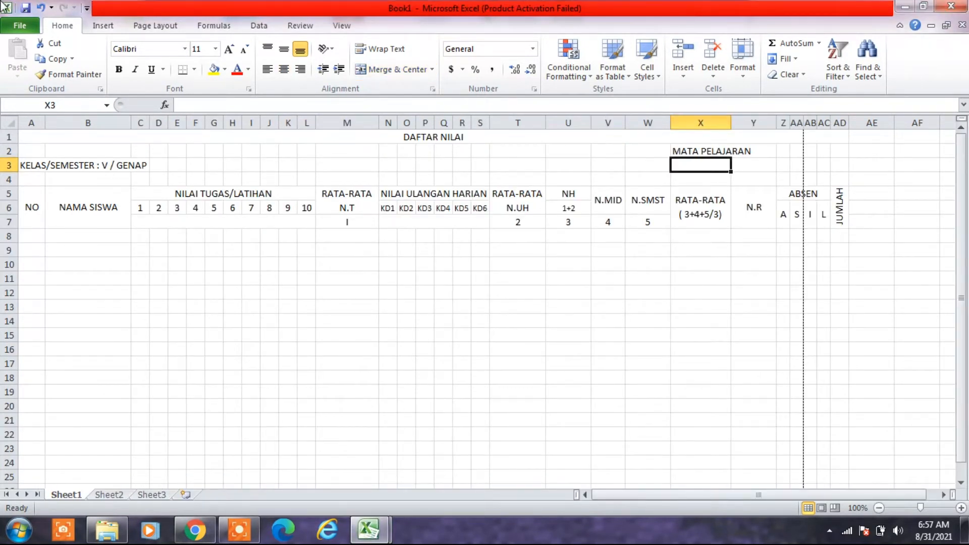
type("TAHUN PELAJARAN")
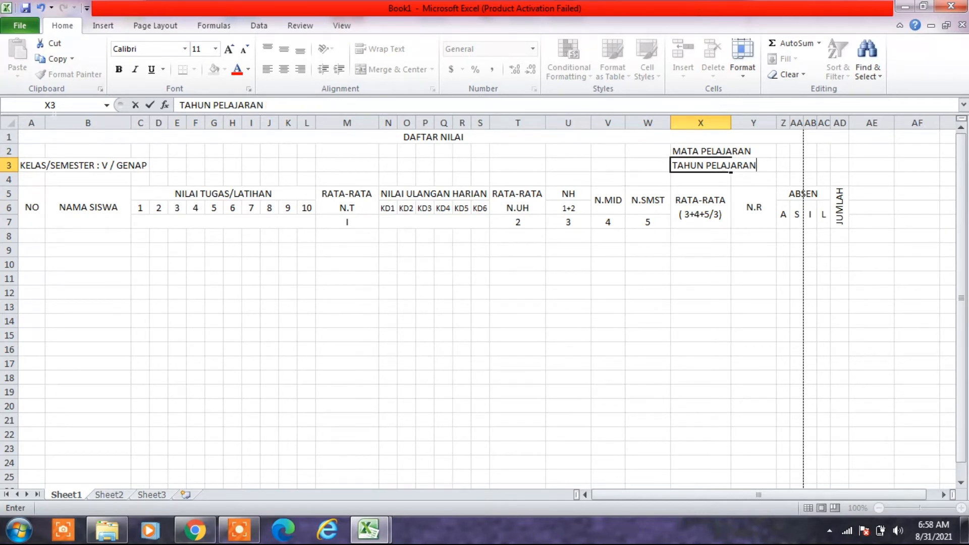
left_click(685, 239)
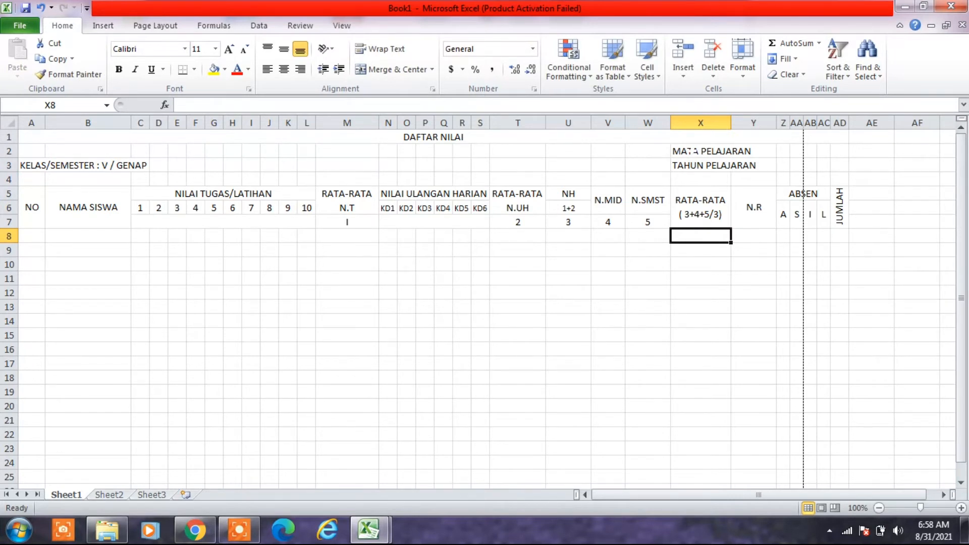
- Narrow column Y so it ends just past the MATA PELAJARAN and TAHUN PELAJARAN labels
left_click(693, 151)
left_click(690, 165)
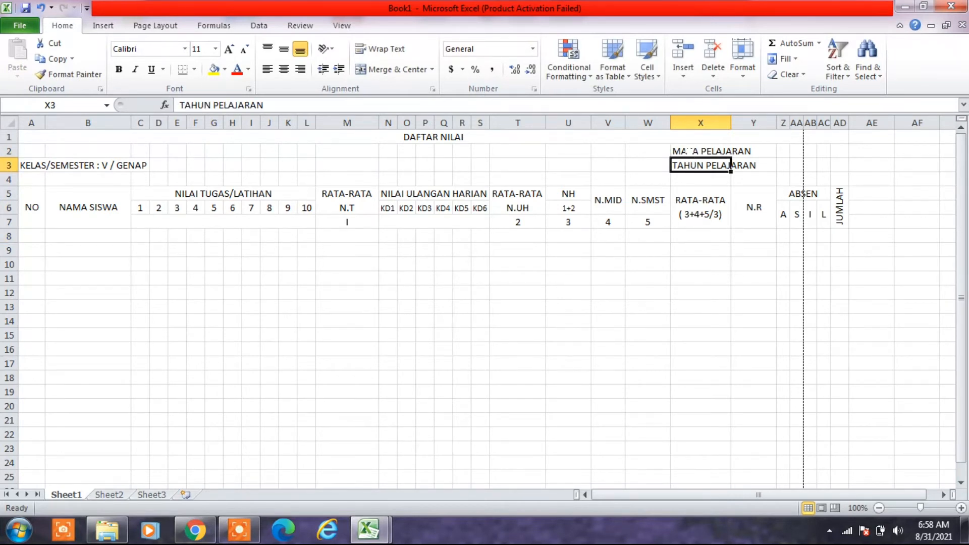
left_click(692, 151)
left_click(689, 162)
left_click_drag(777, 122, 762, 123)
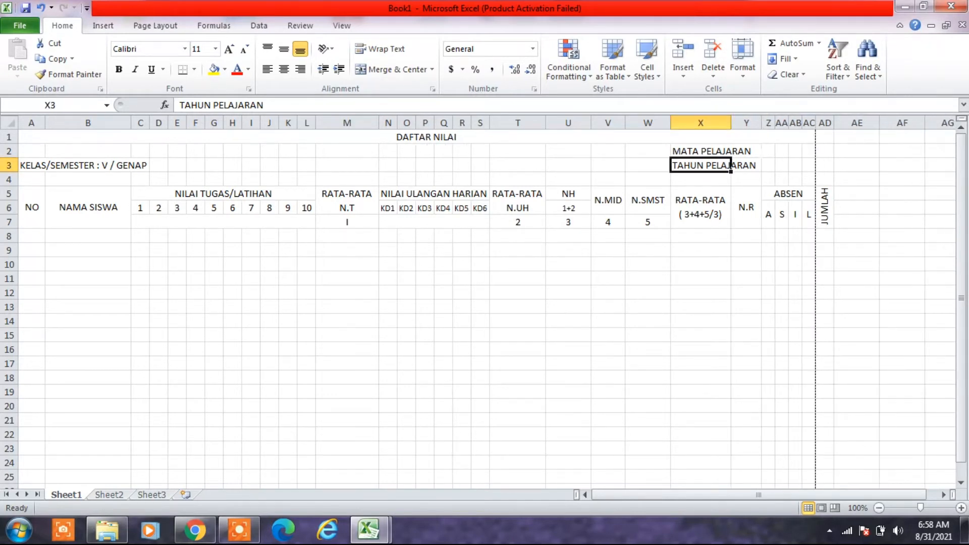
- Fill in the subject as ": KOMPUTER" in Z2 and the school year as ": 2021" in Z3
left_click(768, 151)
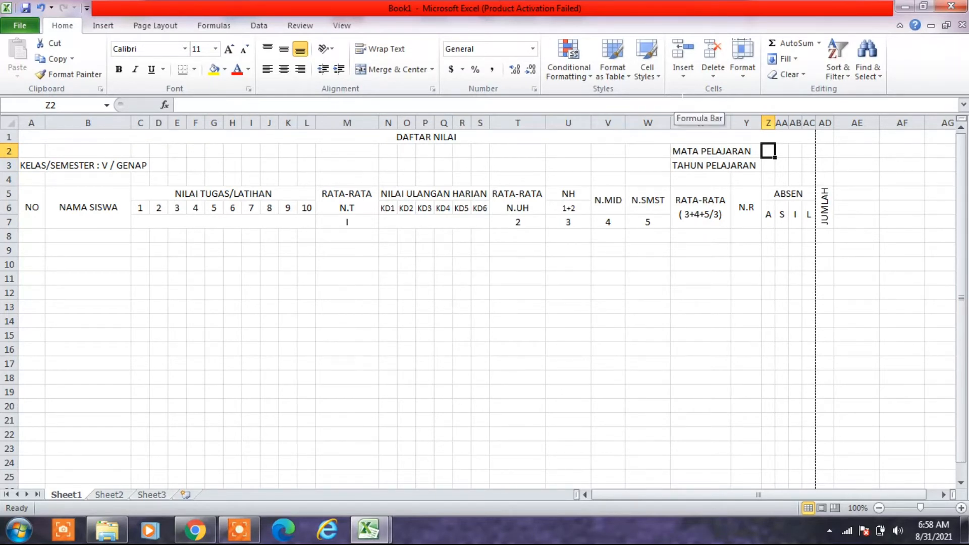
type(":")
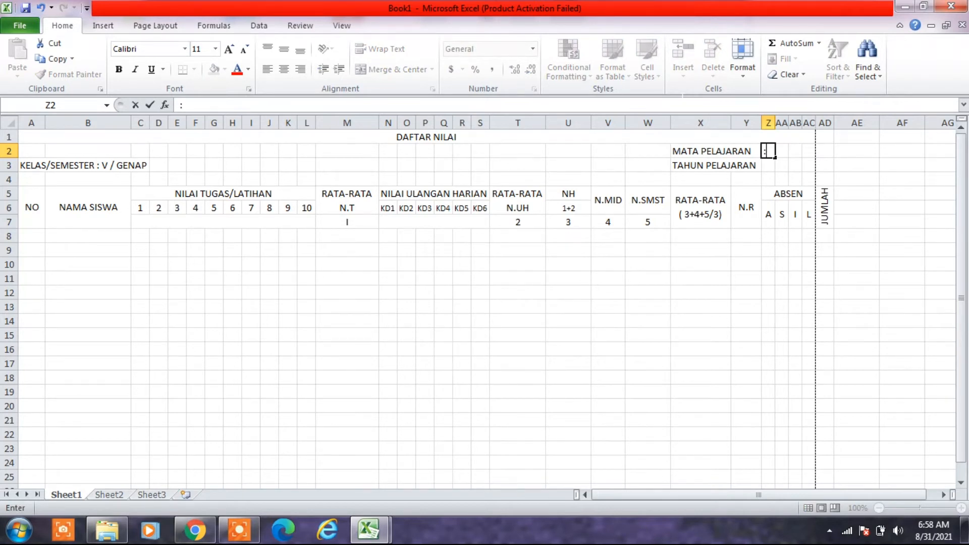
type(" KOMPUTER")
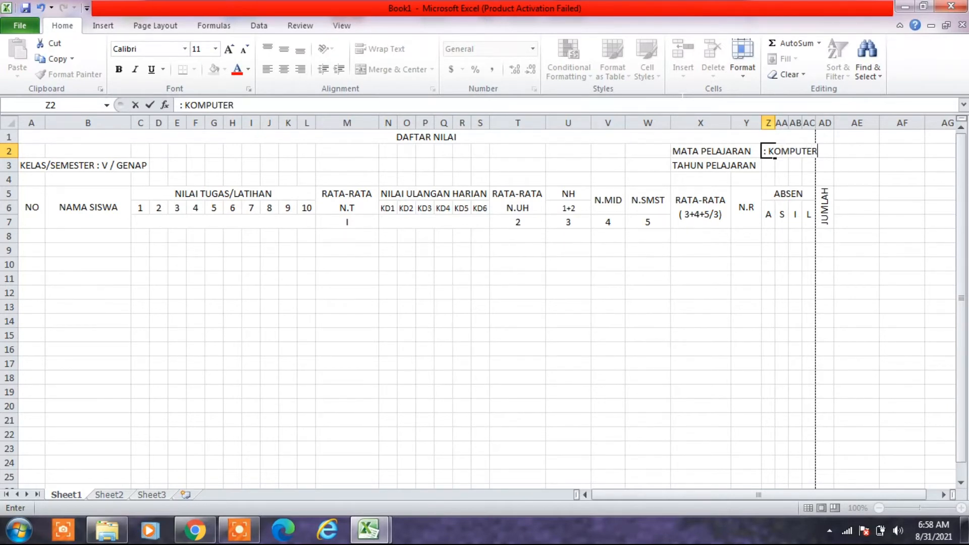
key("Return")
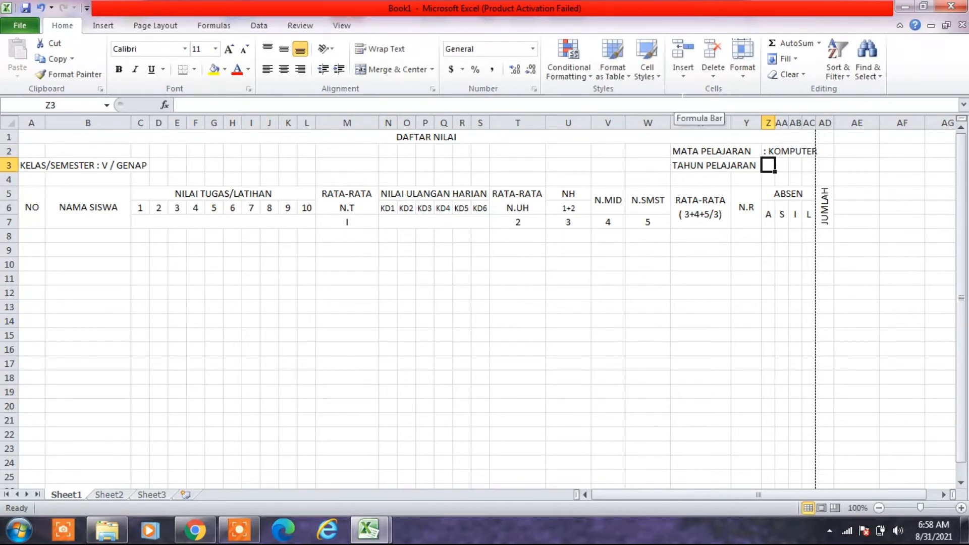
type(": 2021")
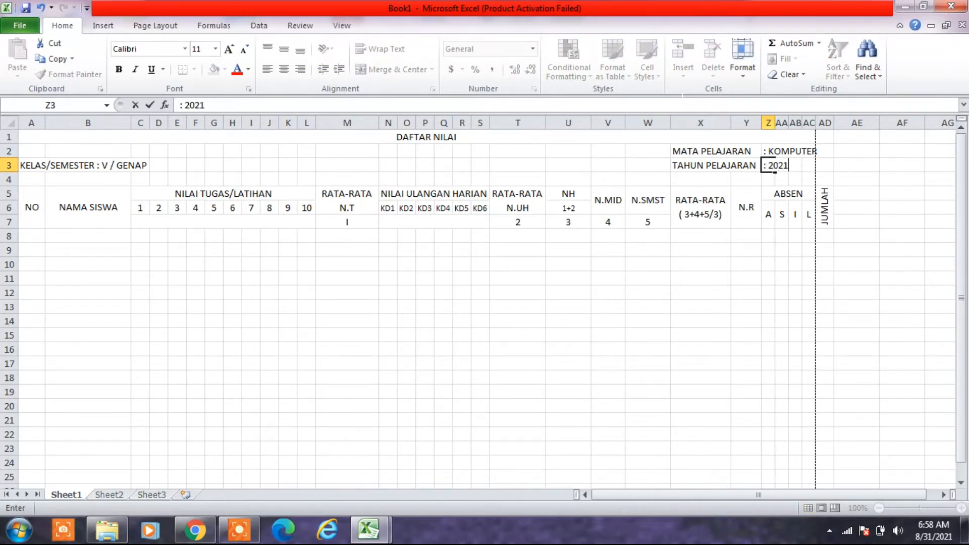
key("Return")
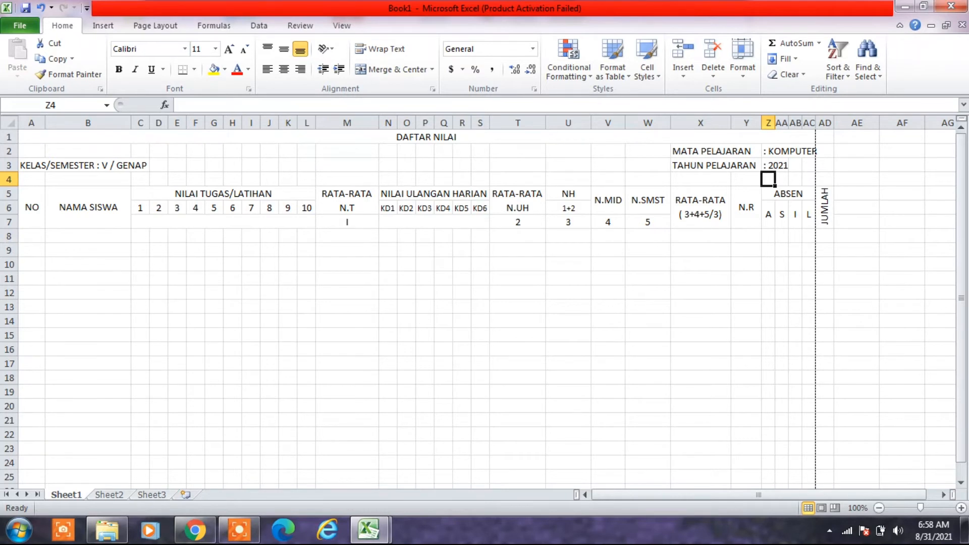
- Number the student rows 1 to 15 in A8:A22 by filling the series from 1 and 2, and center the numbers
left_click(31, 236)
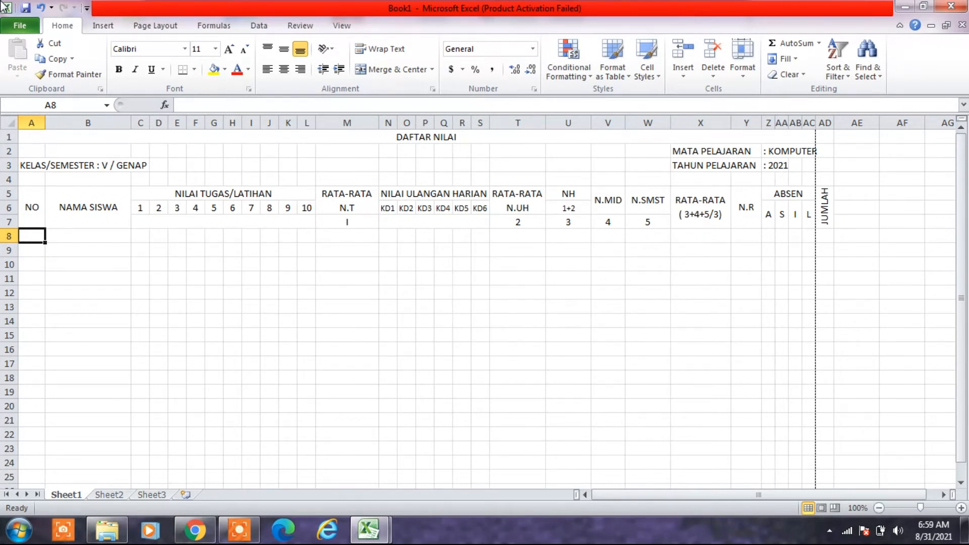
type("1")
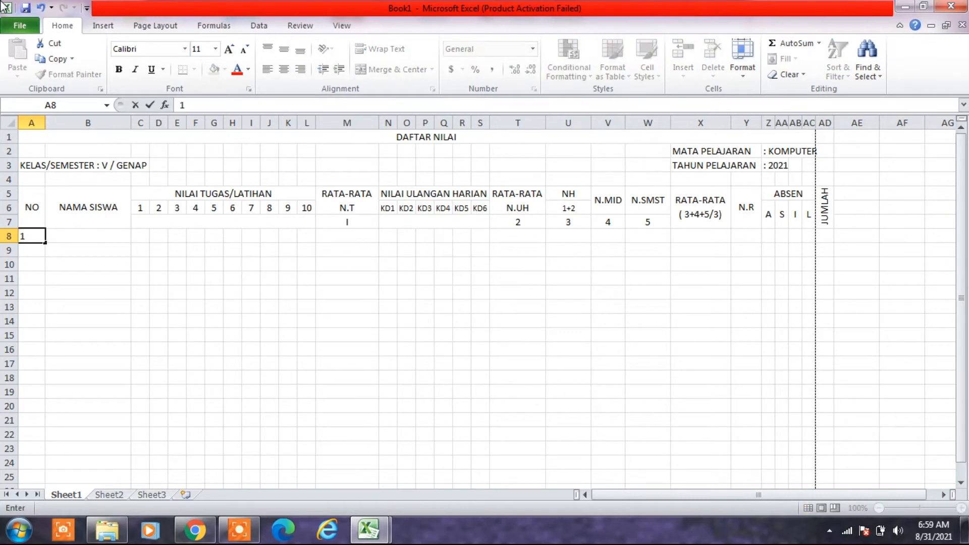
key("Return")
type("2")
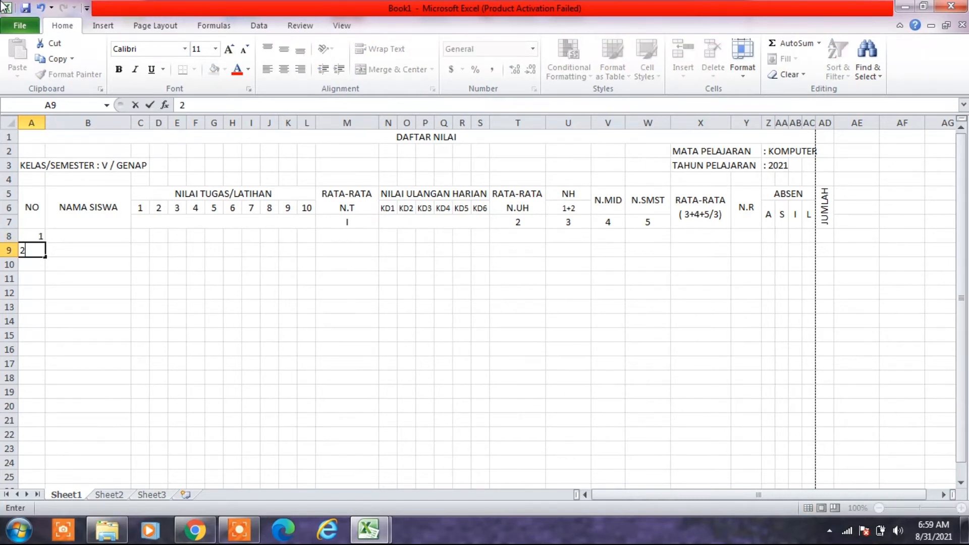
key("Return")
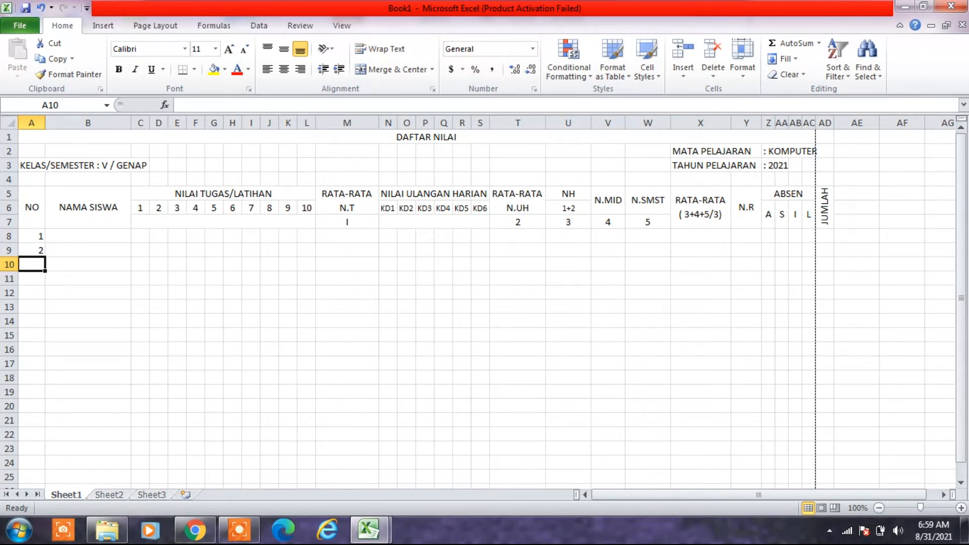
left_click(35, 233)
left_click_drag(42, 240, 40, 252)
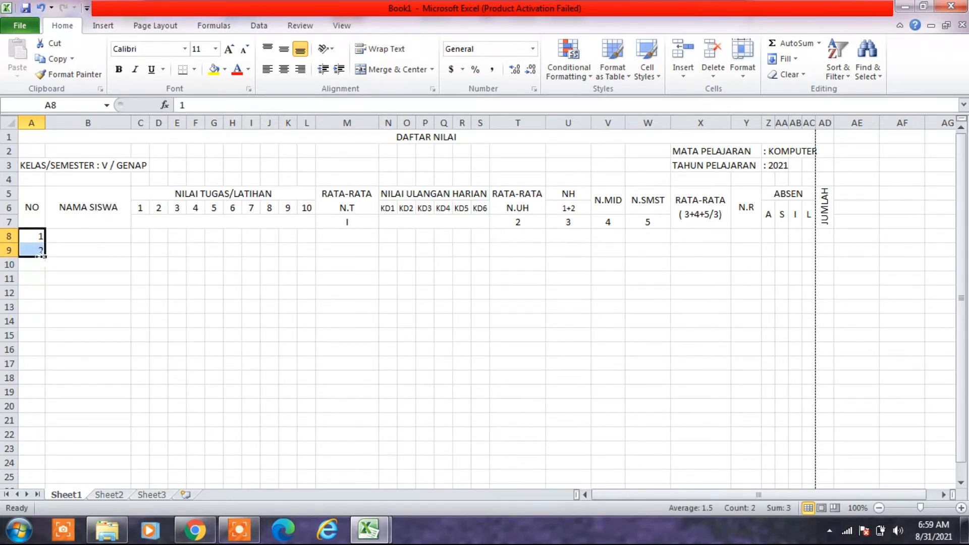
left_click_drag(45, 257, 44, 436)
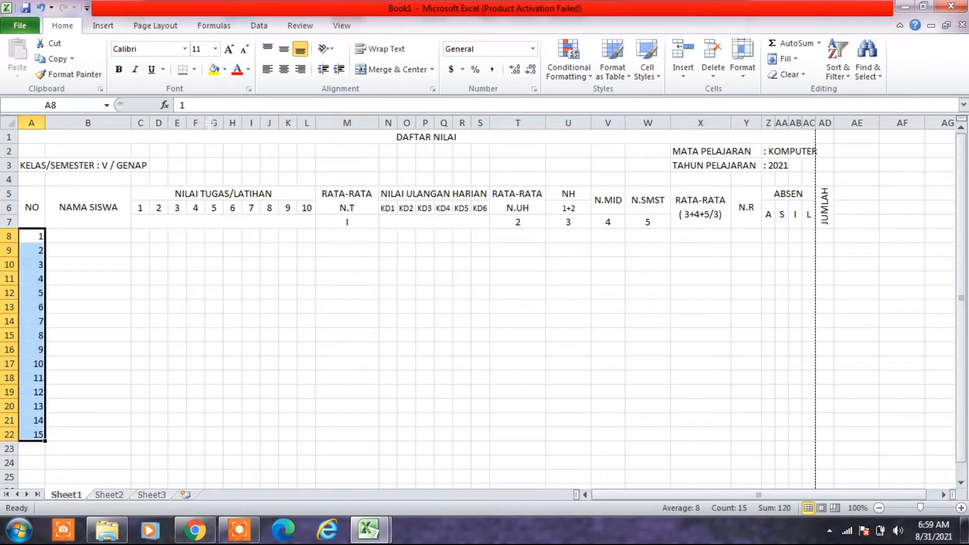
left_click(283, 71)
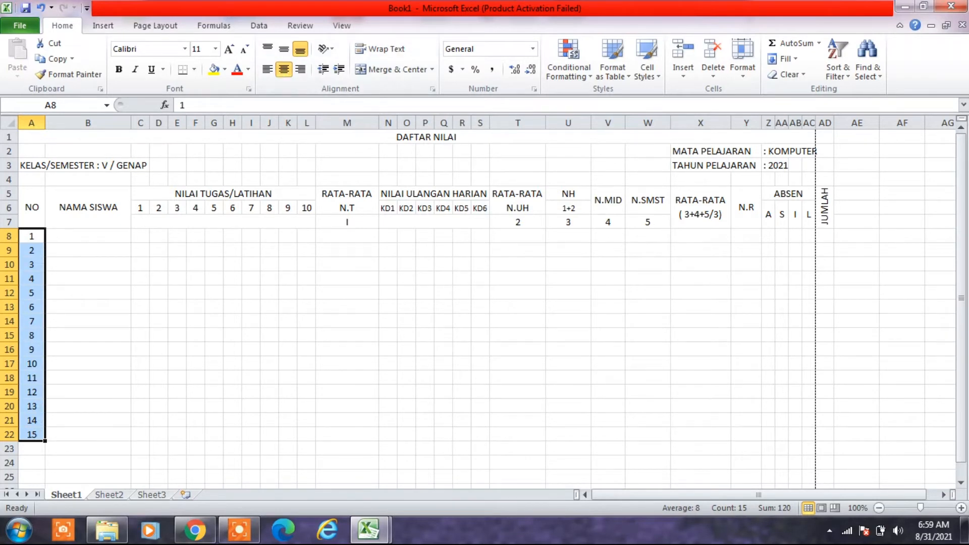
- Enter the first student's name in the NAMA SISWA column at B8
left_click(88, 237)
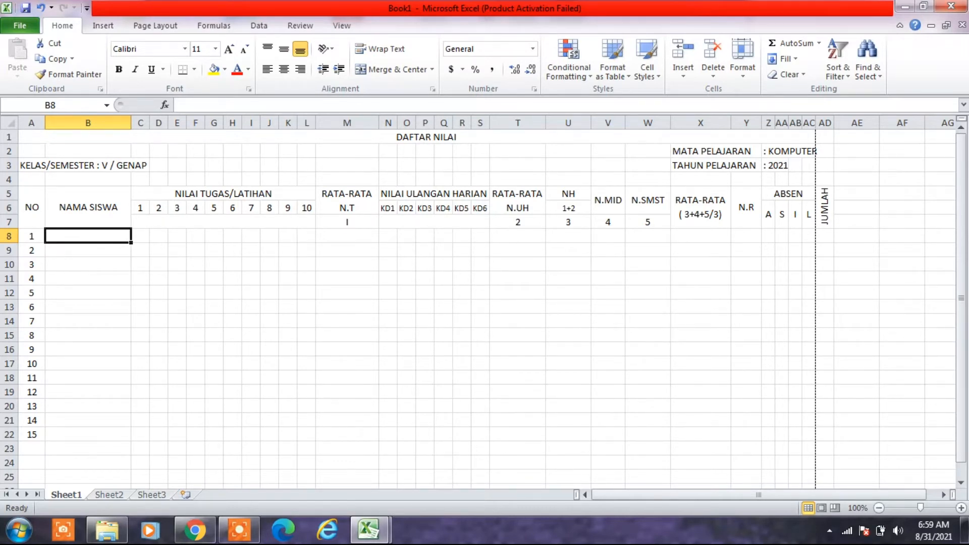
type("ANDIKA")
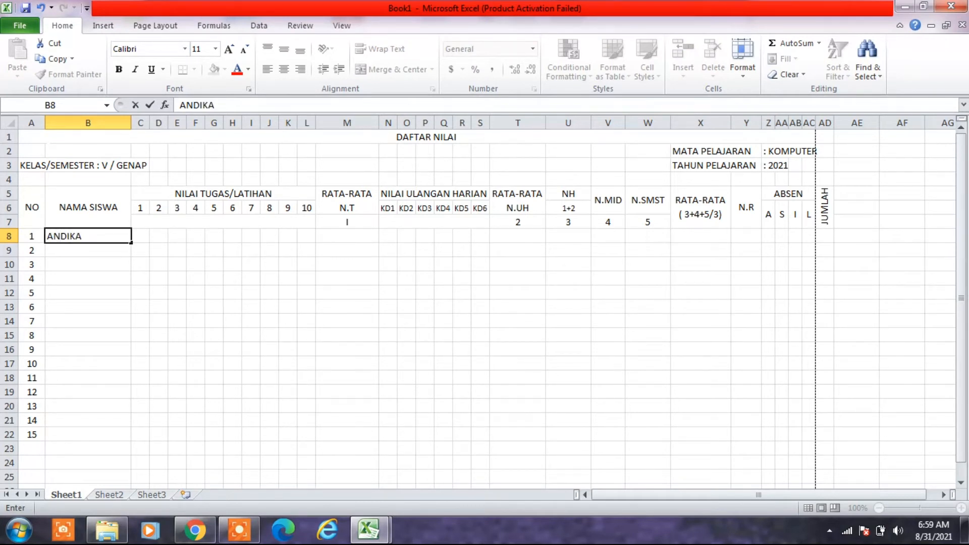
key("Tab")
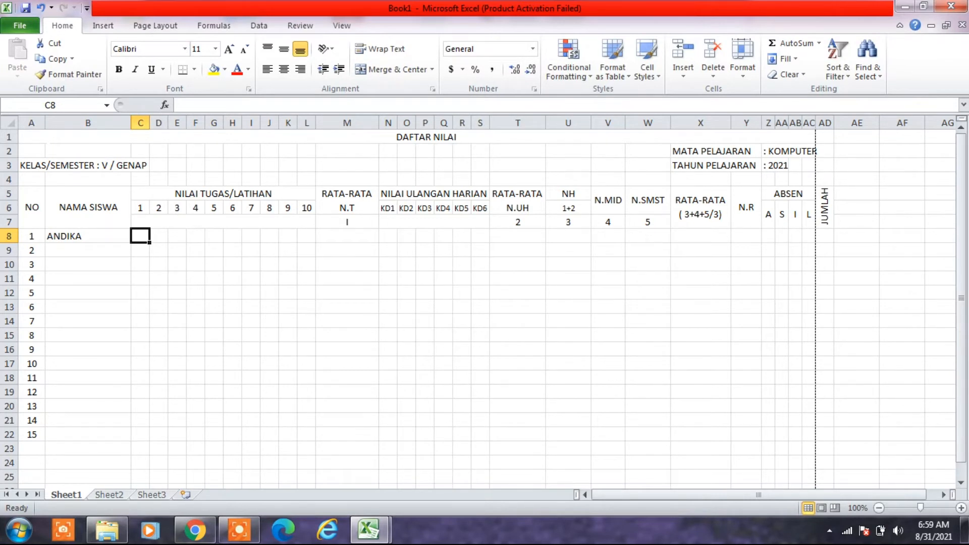
- Enter the first student's NILAI TUGAS/LATIHAN scores 1 to 5 in C8:G8 as 70, 80, 70, 60 and 50
type("70")
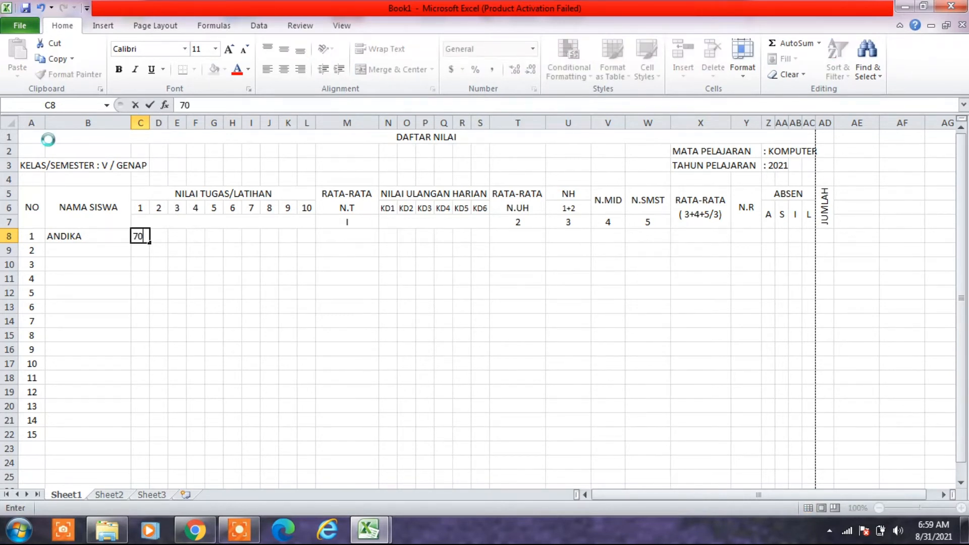
key("Tab")
type("80")
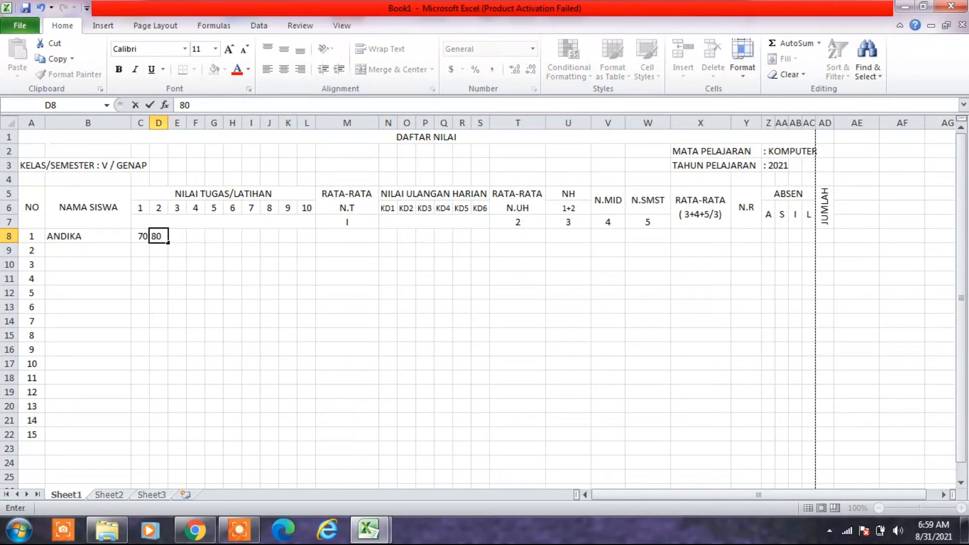
key("Tab")
type("70")
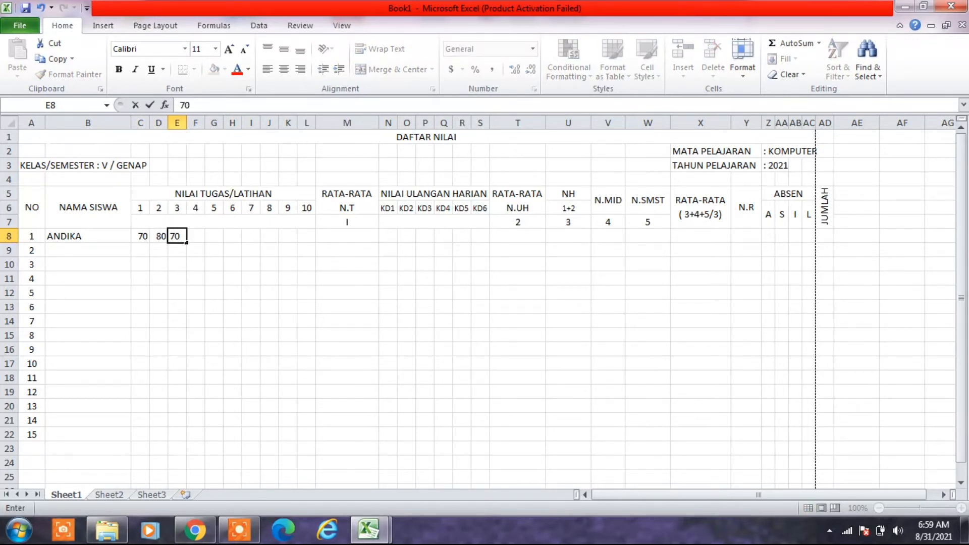
key("Tab")
type("60")
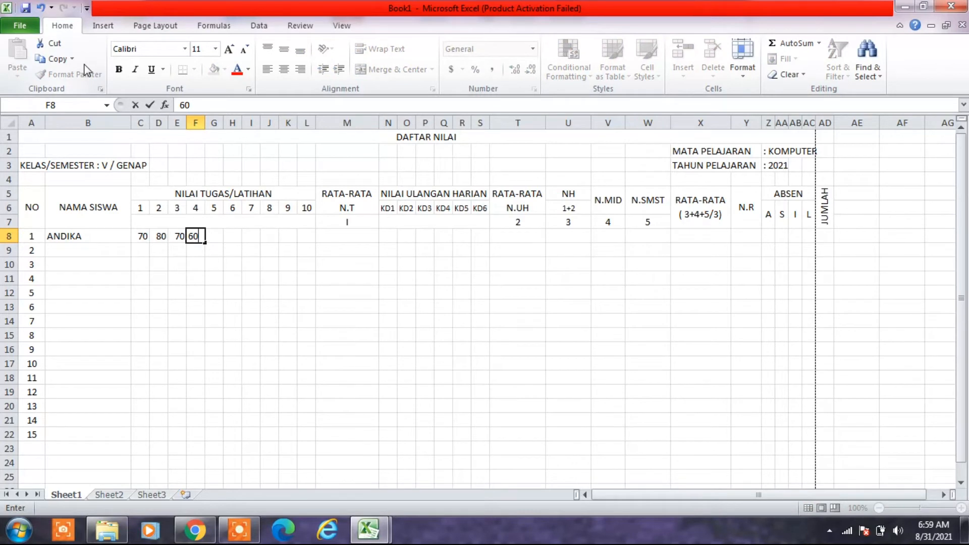
key("Tab")
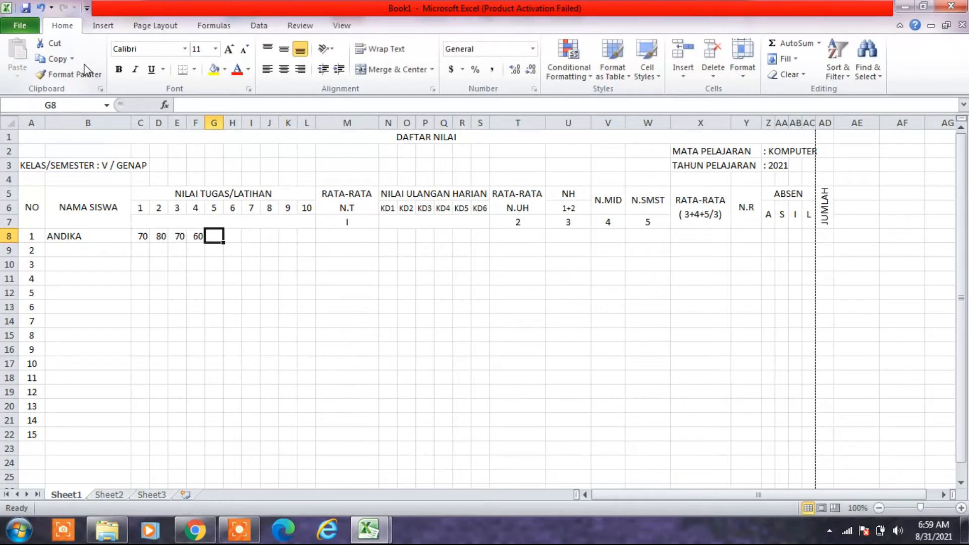
type("50")
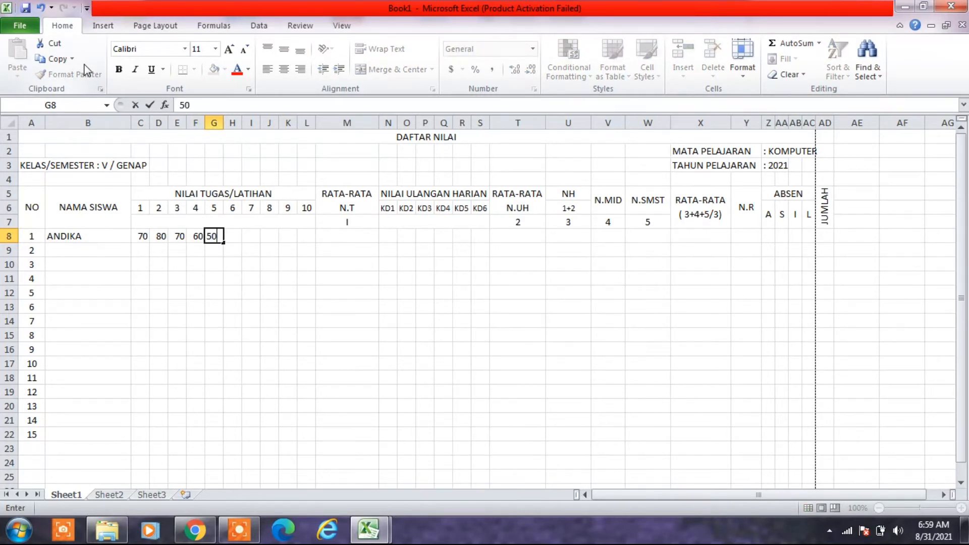
key("Tab")
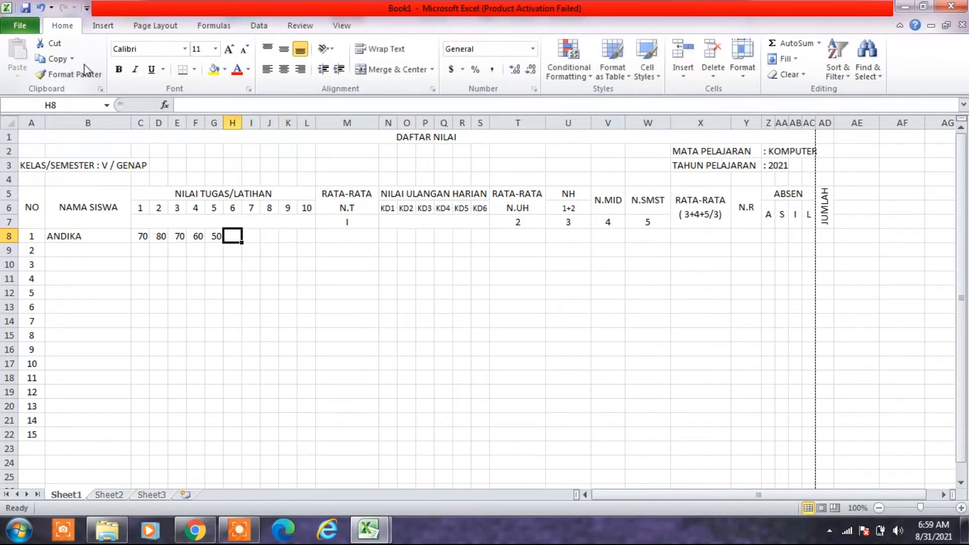
- Enter the first student's NILAI TUGAS/LATIHAN scores 6 to 10 in H8:L8 as 80, 89, 90, 70 and 60
type("80")
key("Tab")
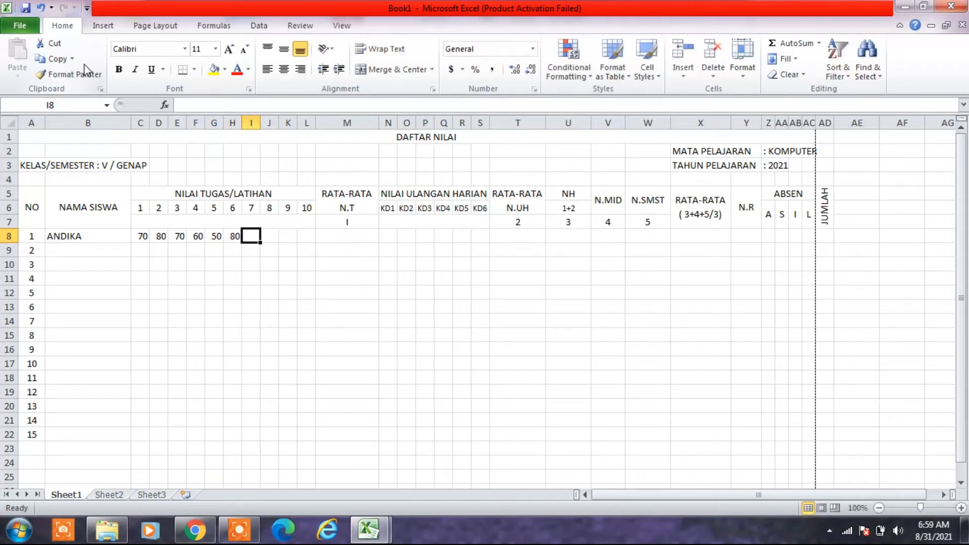
type("89")
key("Tab")
type("90")
key("Tab")
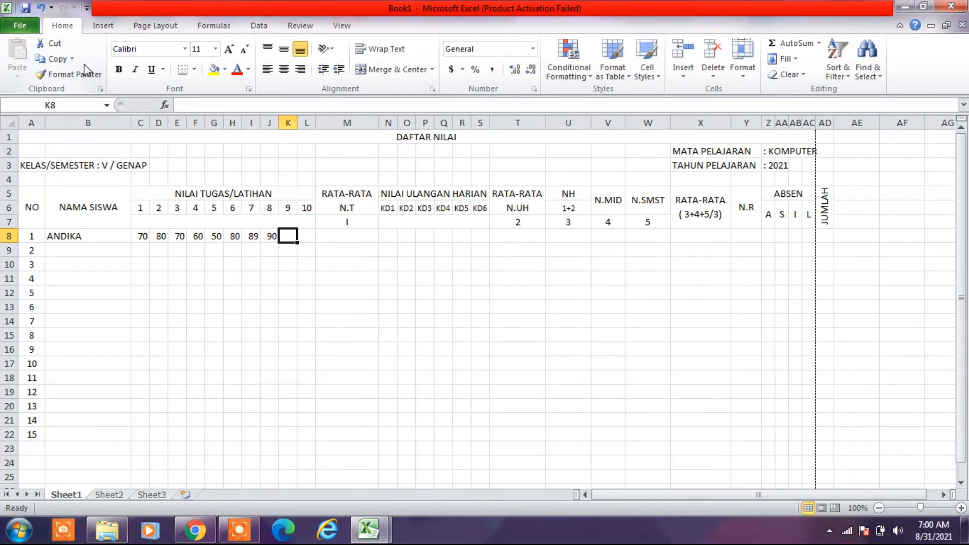
type("70")
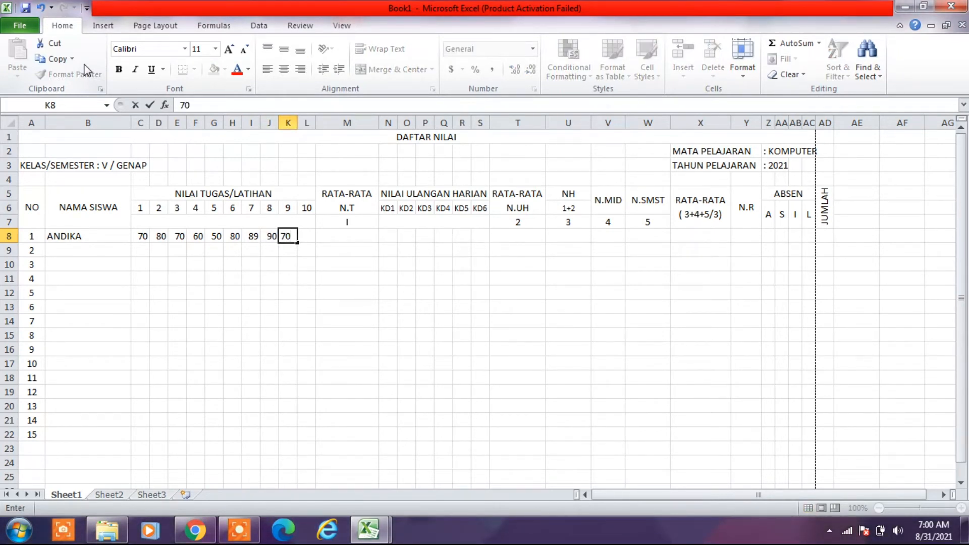
key("Tab")
type("60")
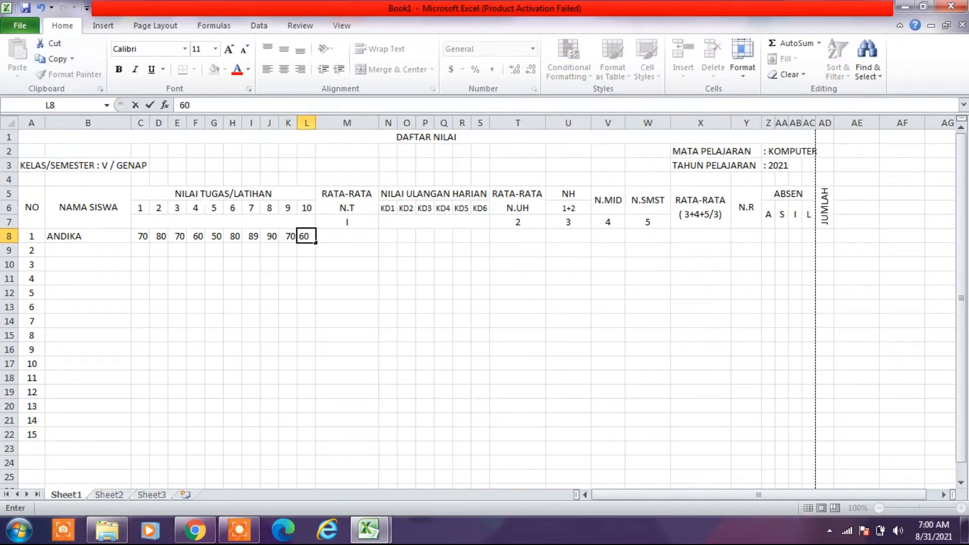
left_click(283, 360)
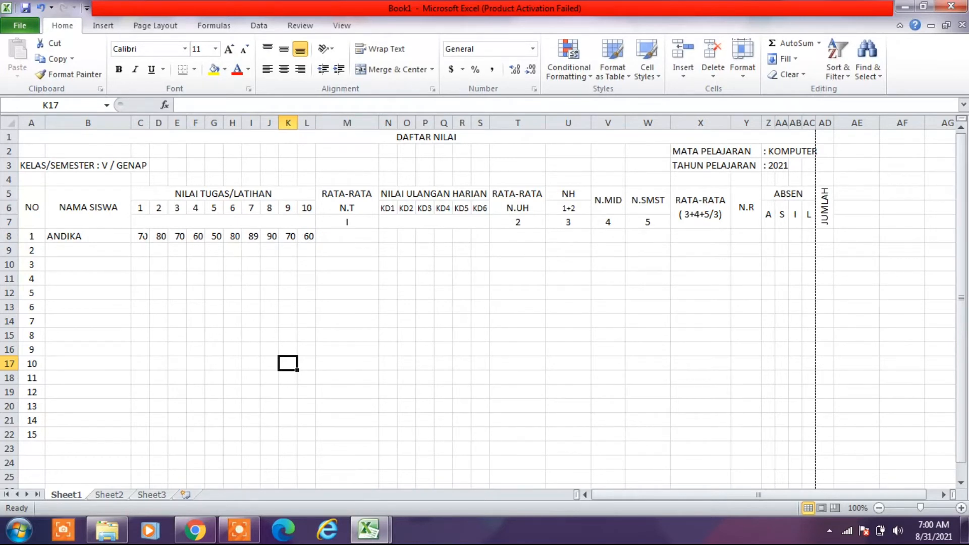
- Center the ten assignment scores in C8:L8 horizontally
left_click_drag(144, 236, 308, 236)
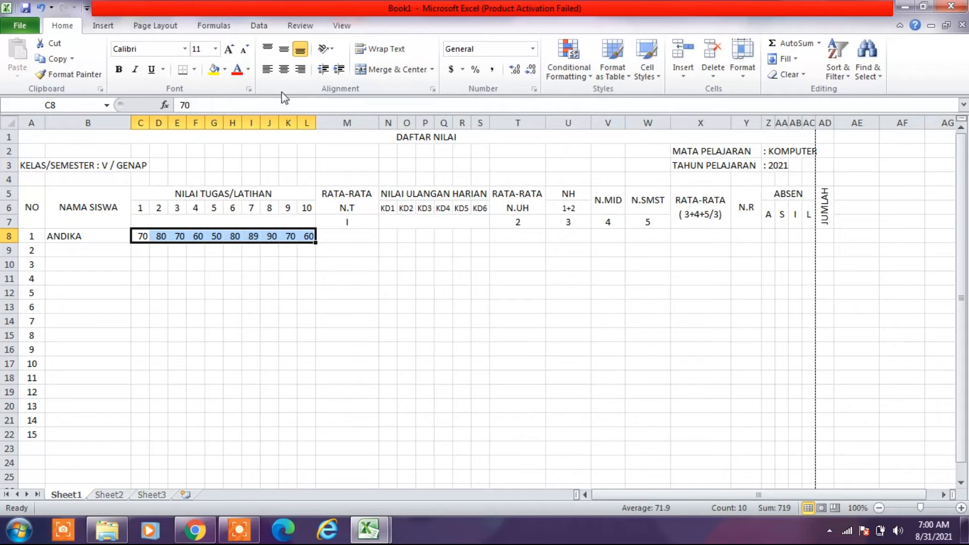
left_click(285, 72)
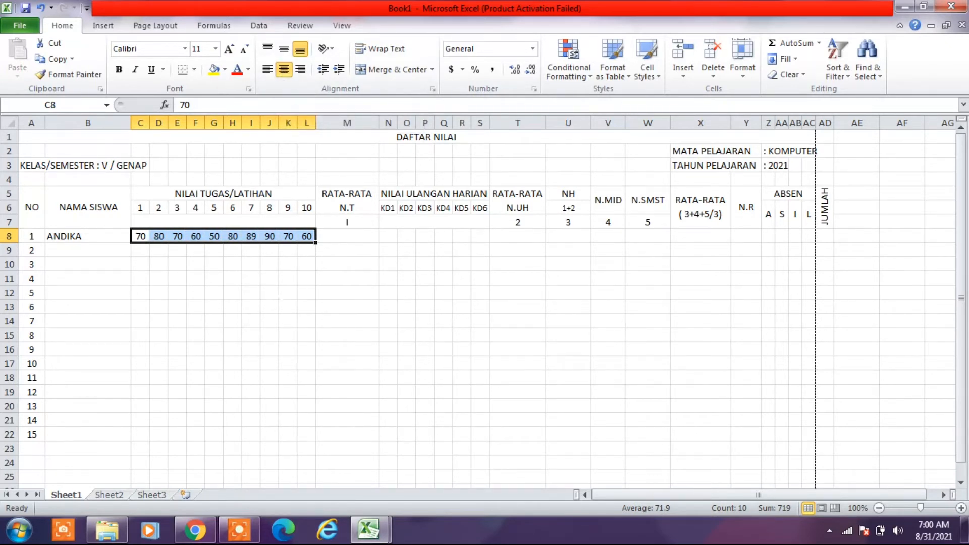
left_click(288, 293)
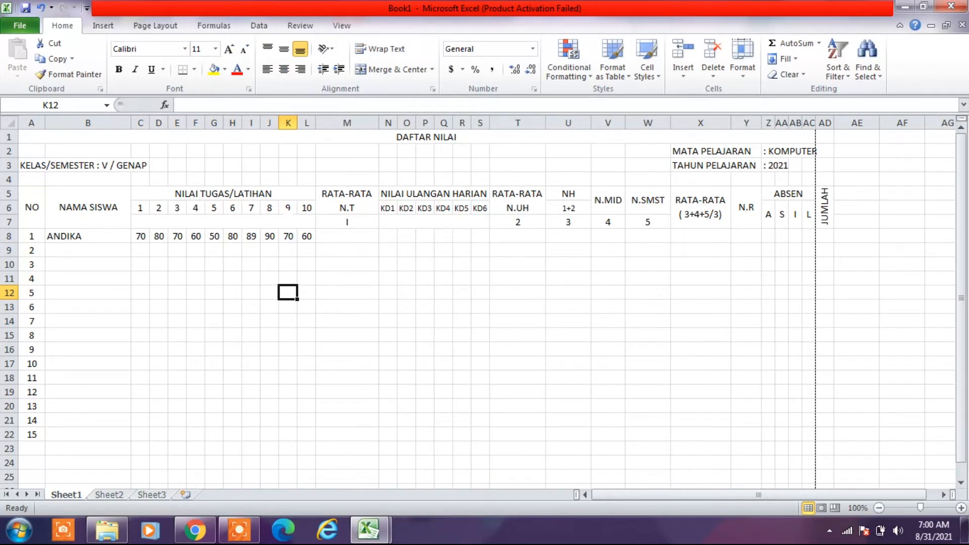
- Calculate the assignment average in M8 with the Average function over C8:L8
left_click(348, 237)
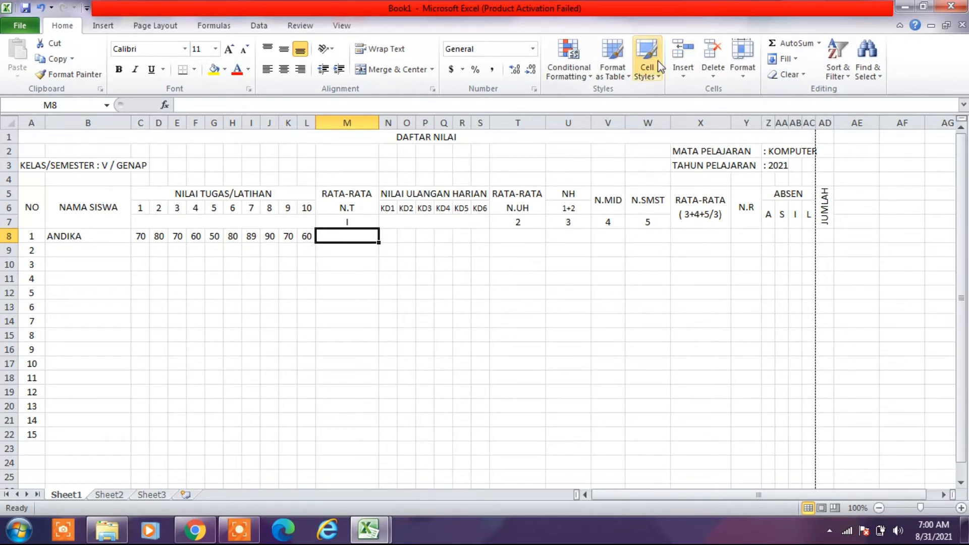
left_click(820, 44)
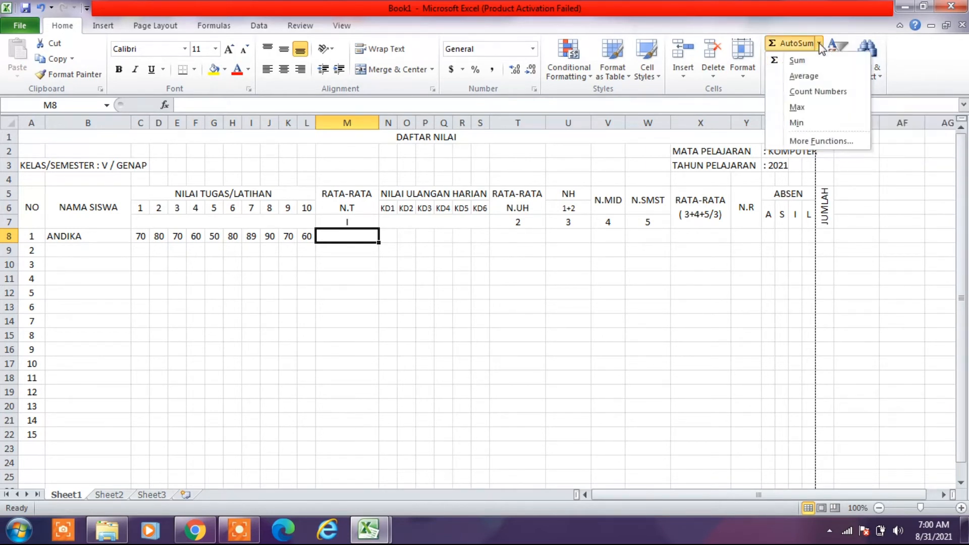
left_click(807, 77)
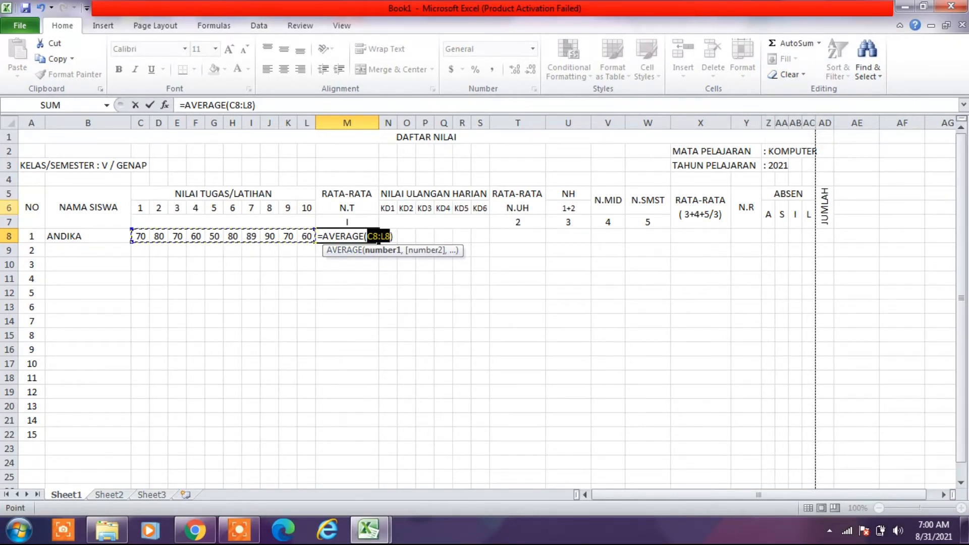
key("Return")
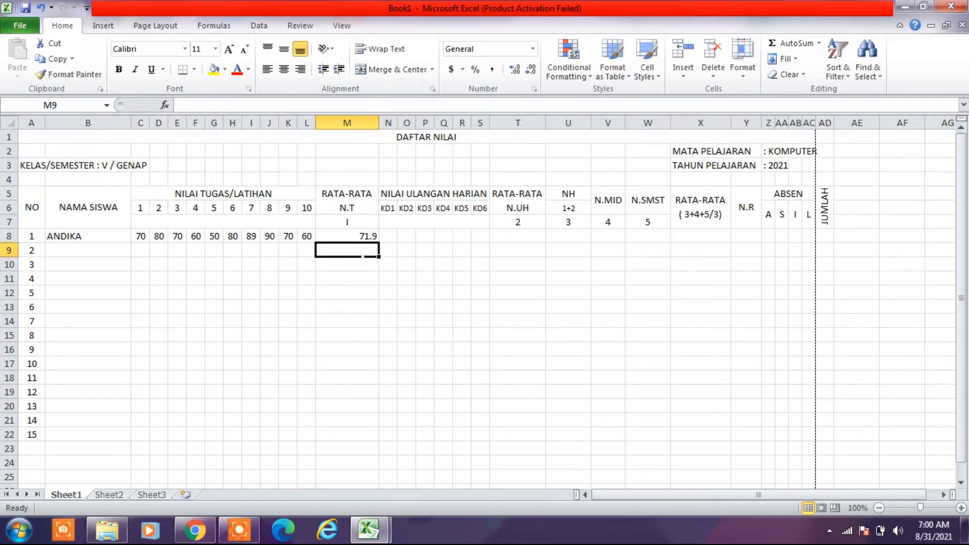
- Center the average in M8 and format it to show two decimal places
key("Up")
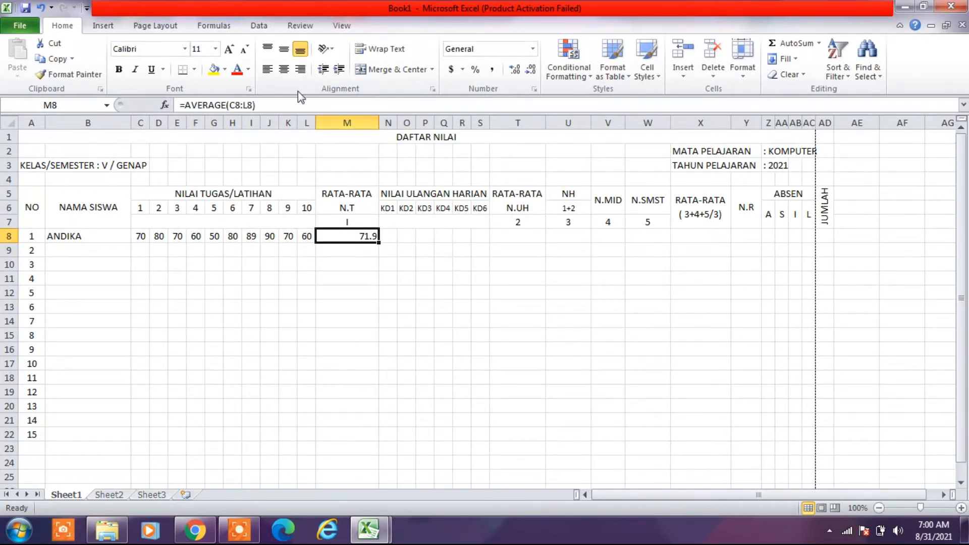
left_click(284, 69)
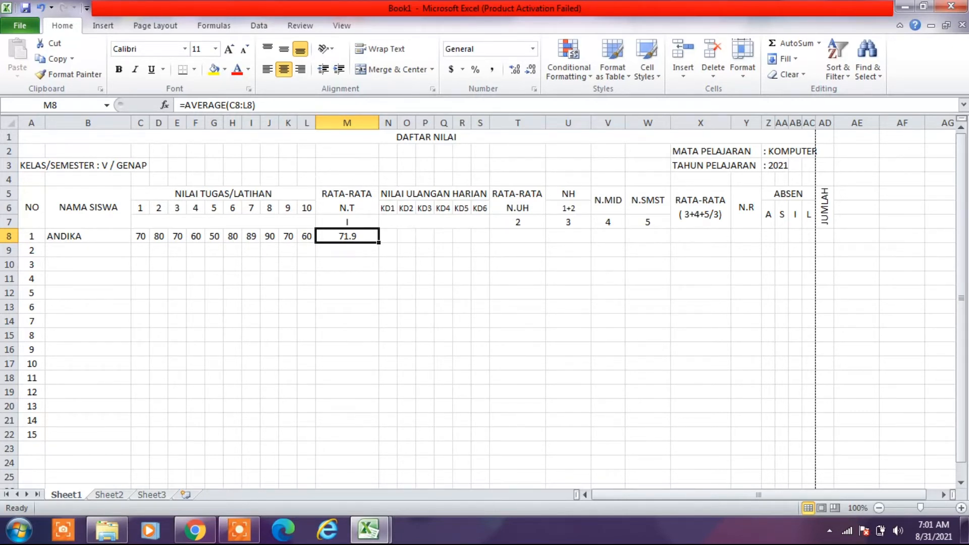
left_click(530, 70)
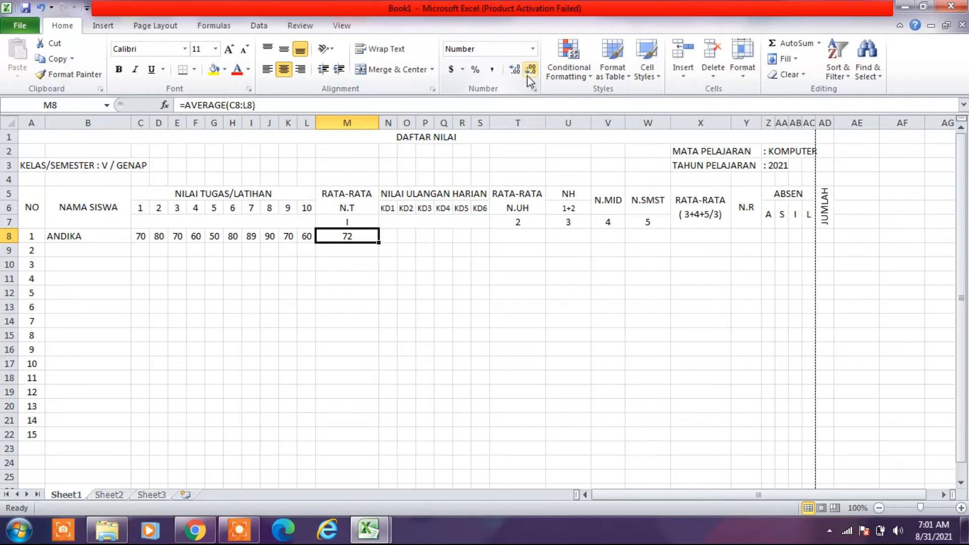
left_click(515, 71)
left_click(513, 72)
left_click(445, 333)
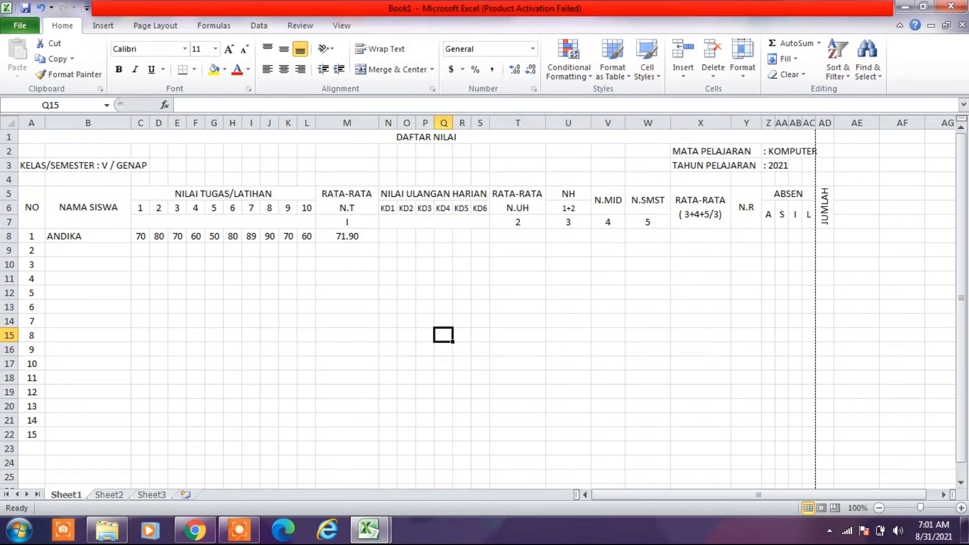
- Enter the first student's NILAI ULANGAN HARIAN scores KD1 to KD6 in N8:S8 as 70, 70, 80, 90, 80 and 50
left_click(389, 240)
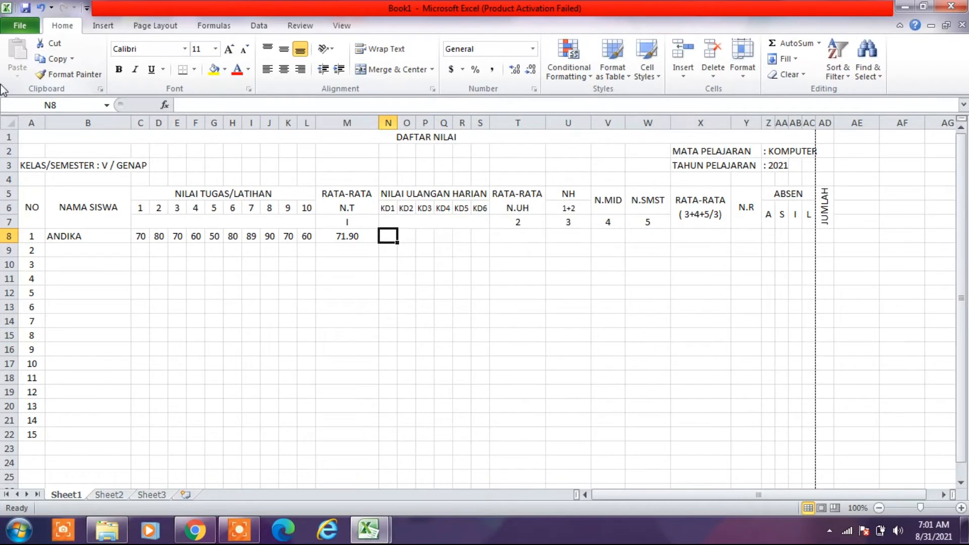
type("70")
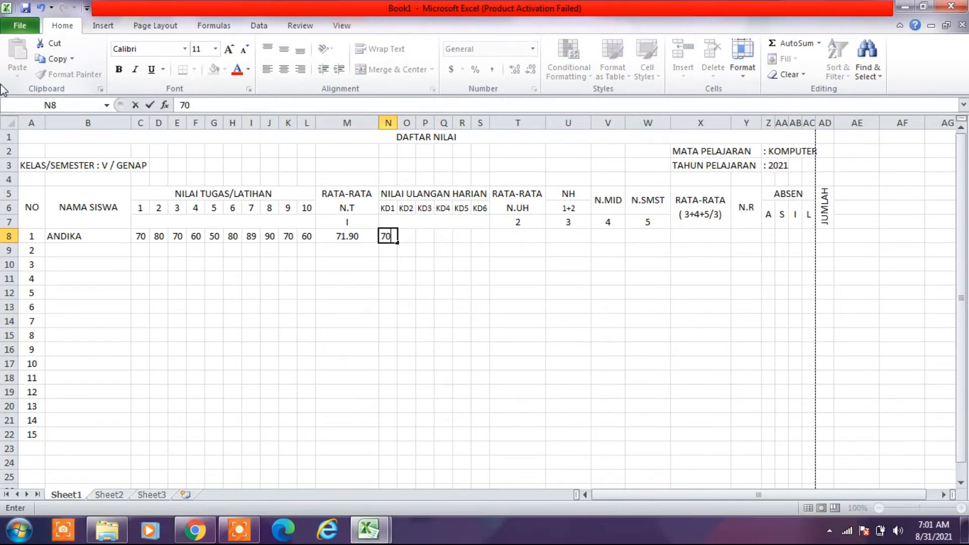
key("Tab")
type("0")
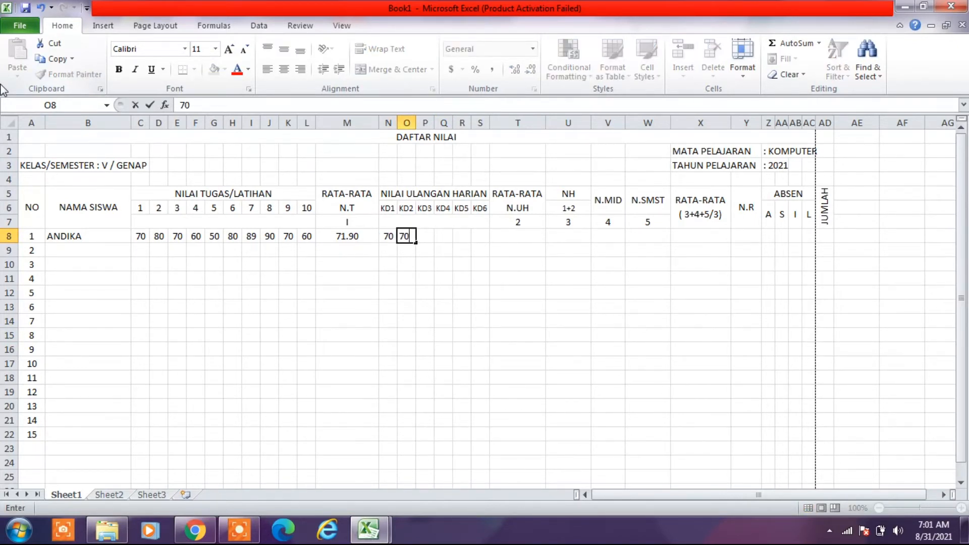
key("Tab")
type("80")
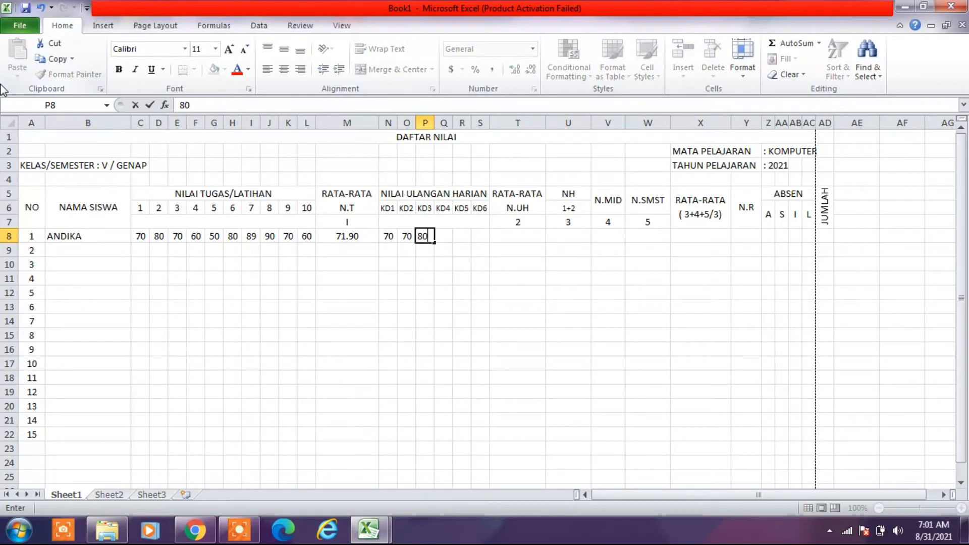
key("Tab")
type("90")
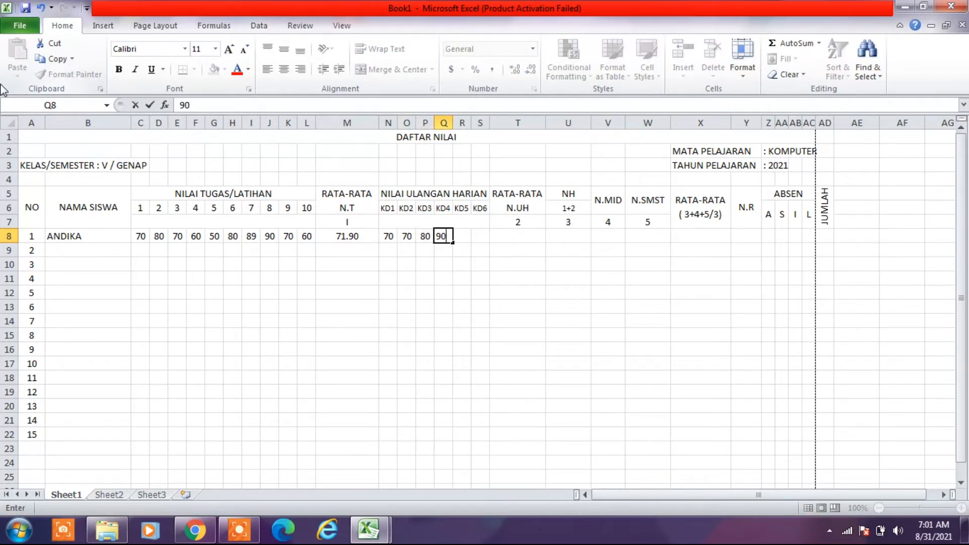
key("Tab")
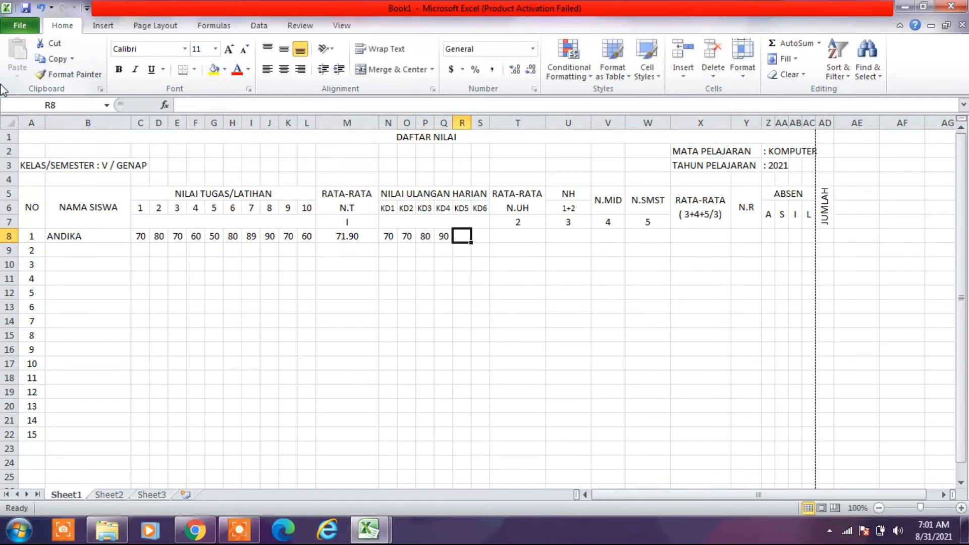
type("80")
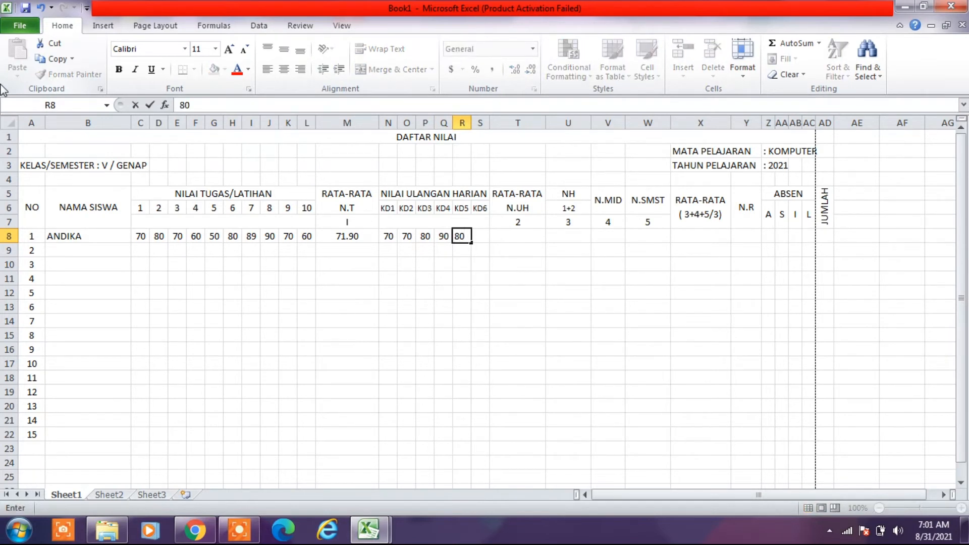
key("Tab")
type("50")
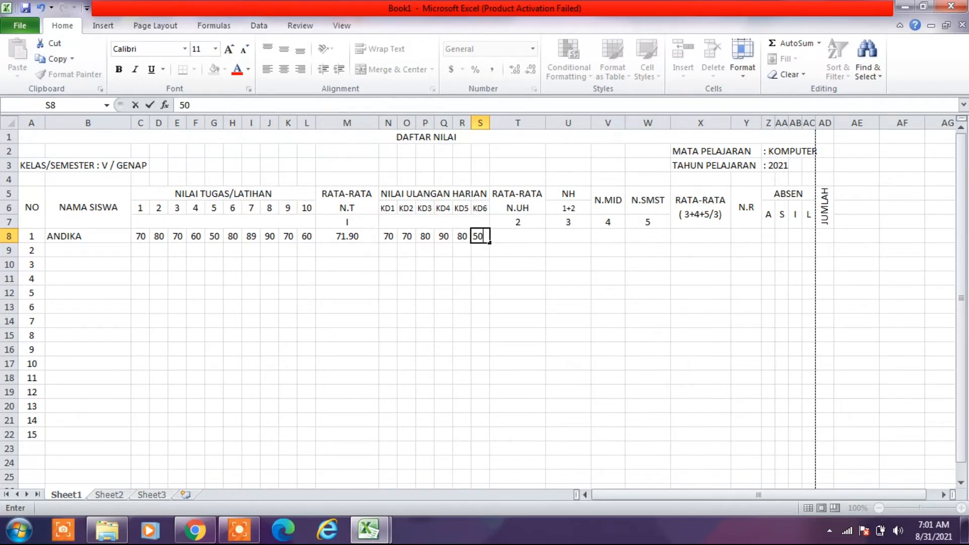
left_click(462, 293)
- Center the first student's six daily test scores in N8:S8 horizontally
left_click_drag(388, 236, 479, 235)
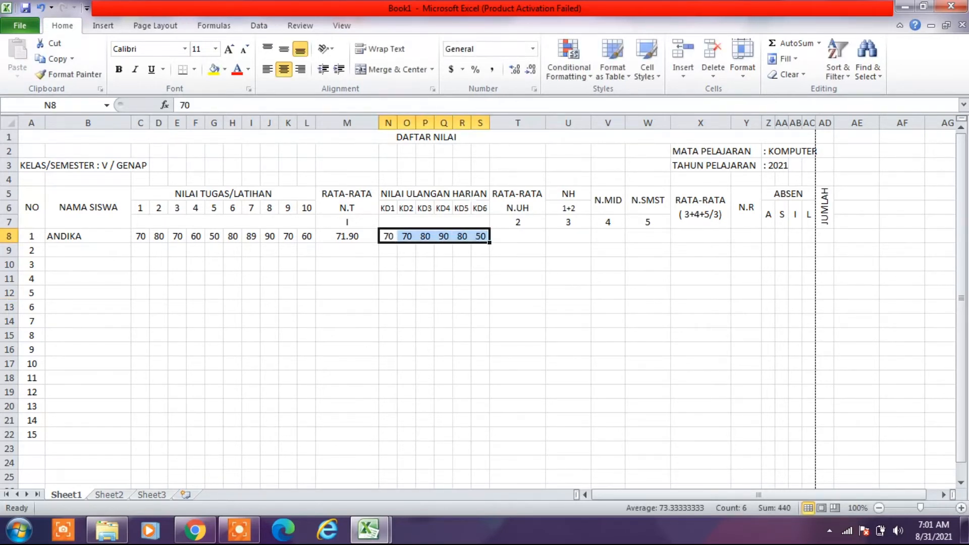
left_click(285, 70)
left_click(285, 69)
left_click(284, 69)
left_click(441, 282)
- Calculate the daily test average in T8 with the Average function over N8:S8
left_click(526, 239)
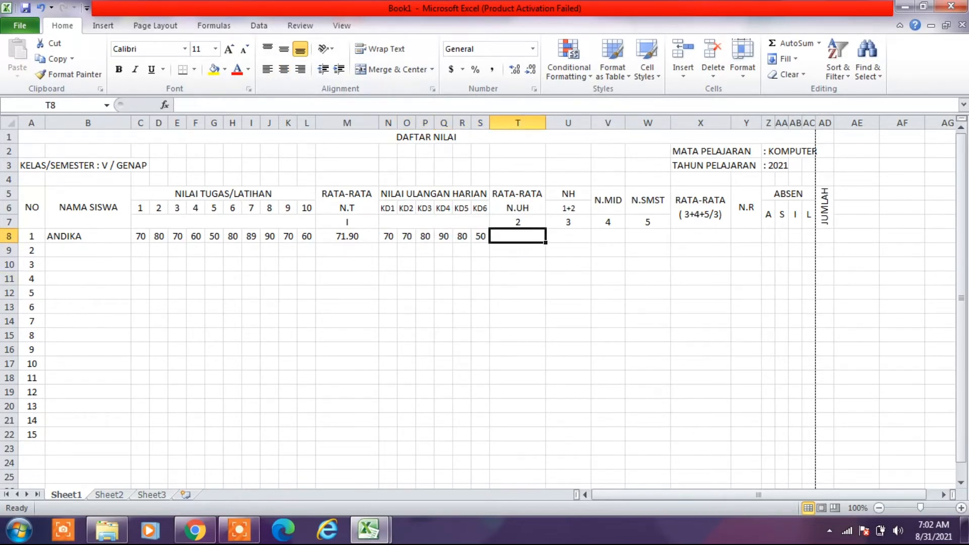
left_click(821, 48)
left_click(798, 74)
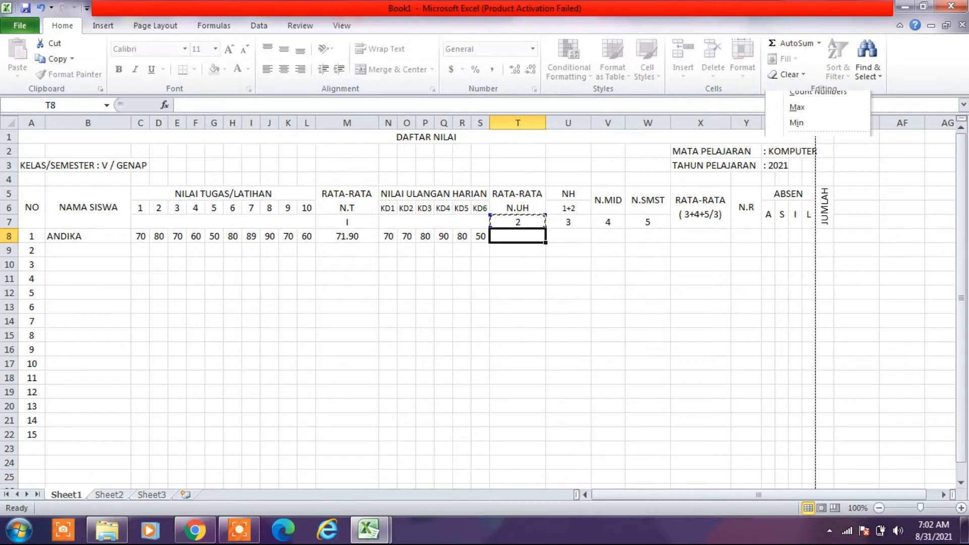
left_click_drag(388, 236, 480, 236)
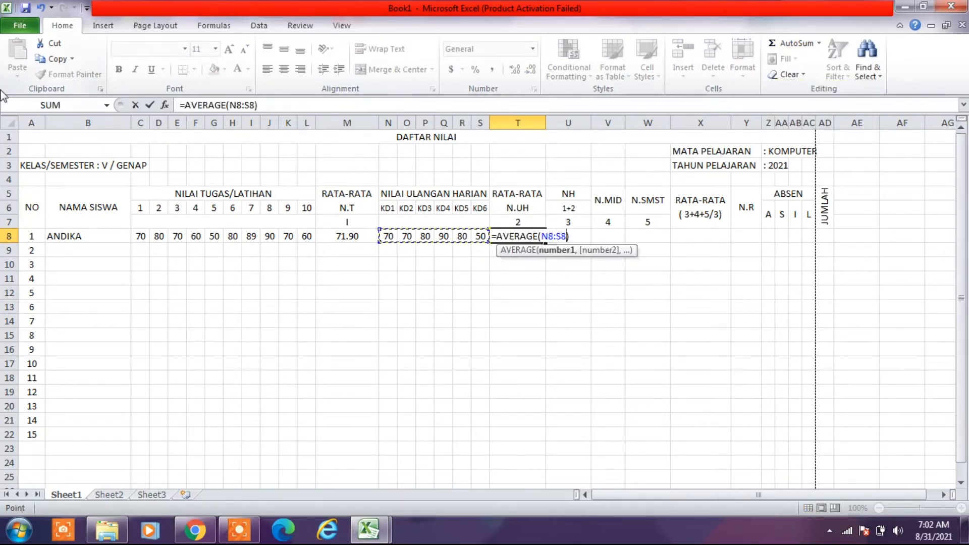
key("Return")
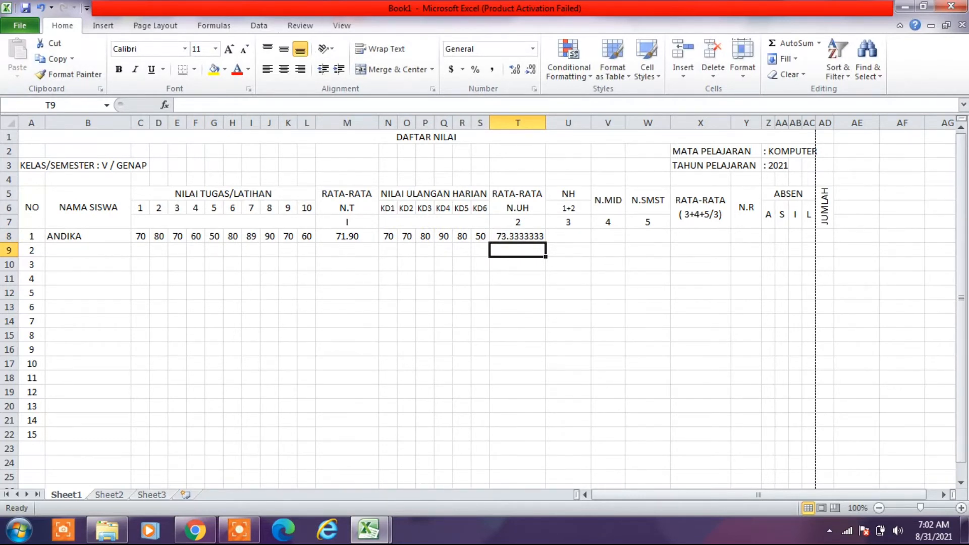
- Format the average in T8 to show two decimal places and center it horizontally
left_click(520, 237)
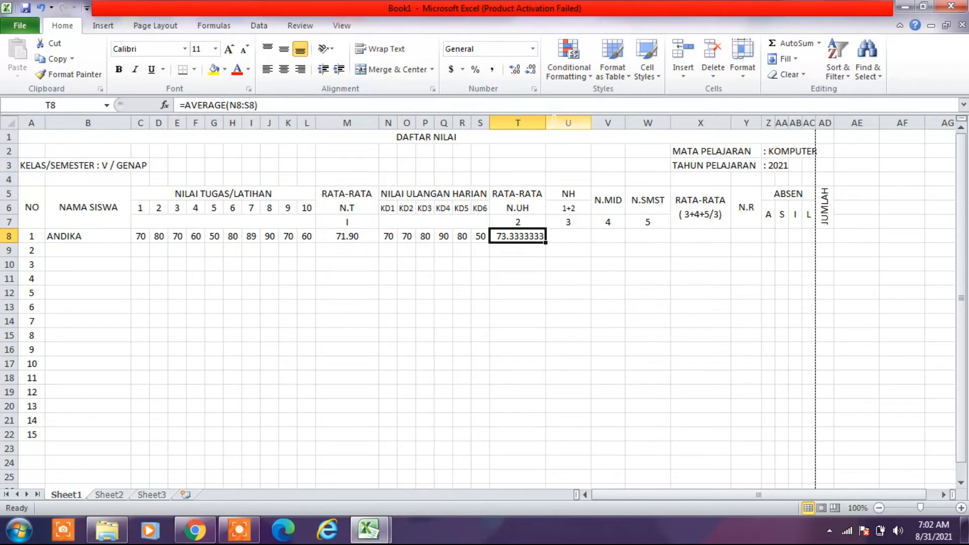
left_click(529, 73)
left_click(528, 74)
left_click(529, 74)
left_click(528, 74)
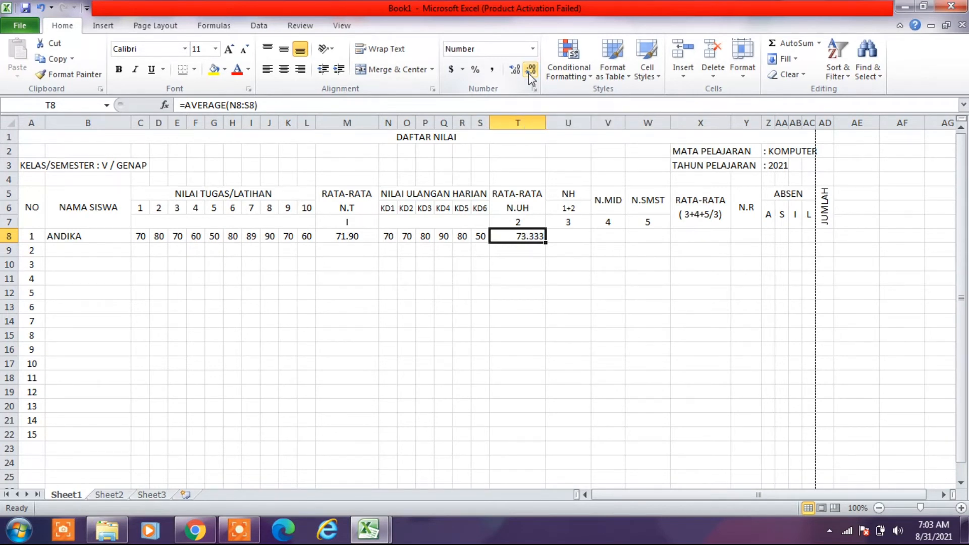
left_click(529, 74)
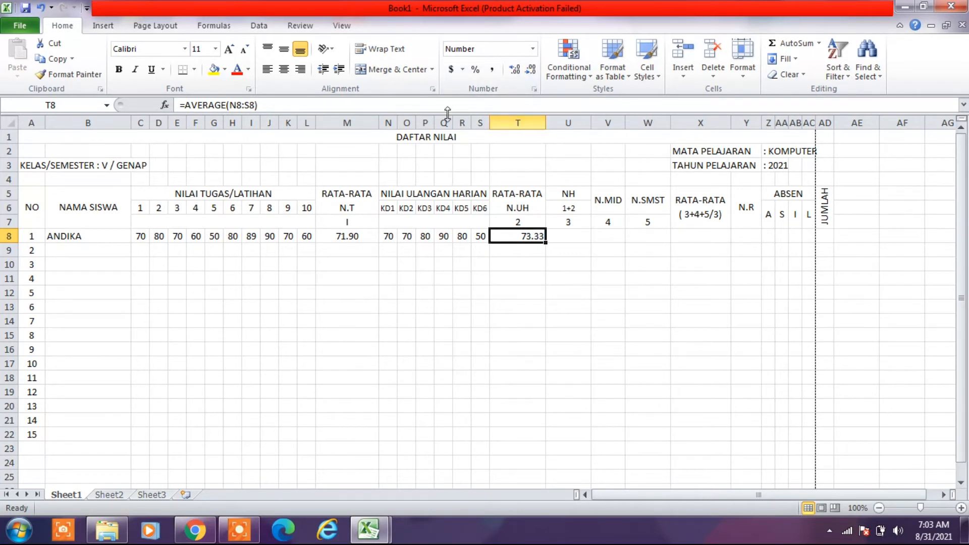
left_click(284, 76)
left_click(425, 321)
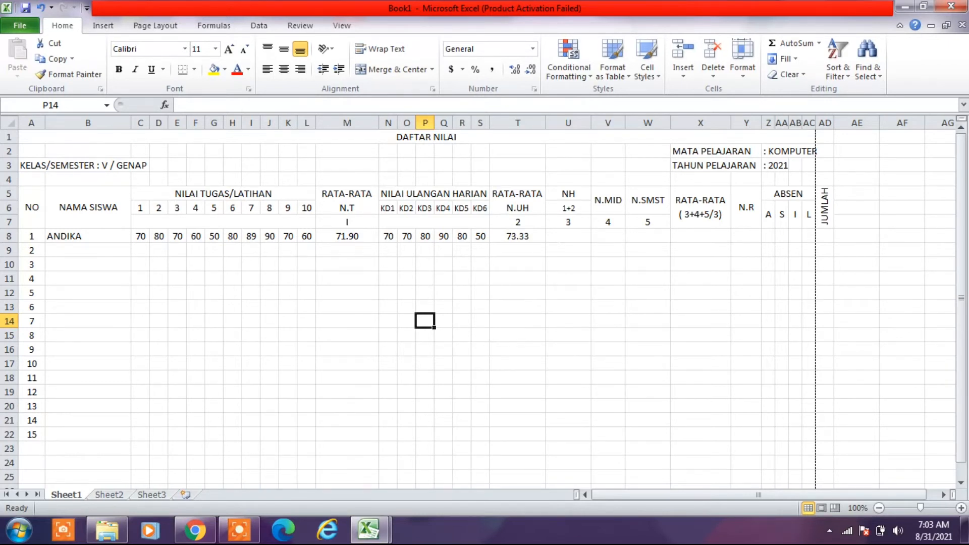
- Calculate the first student's NH value in U8 with the formula =M8+T8
left_click(569, 236)
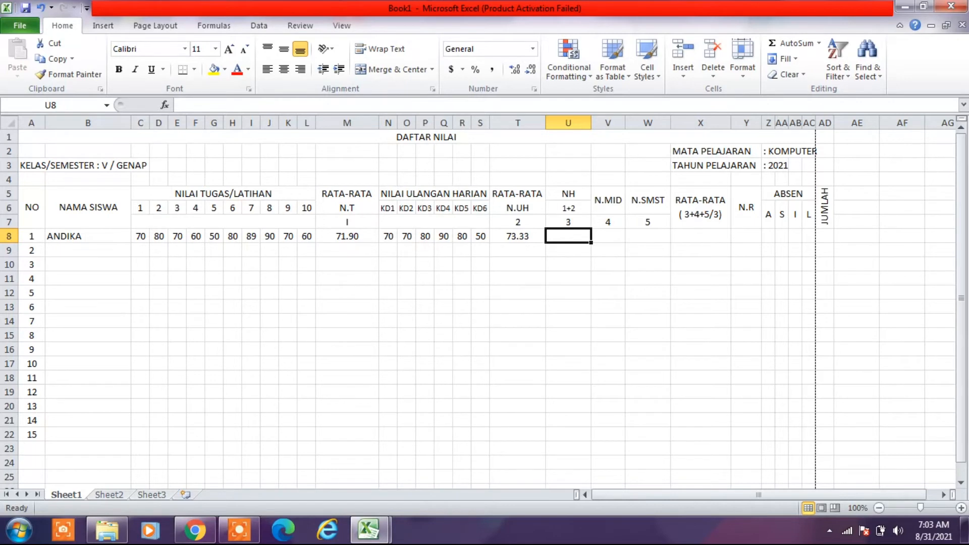
type("=")
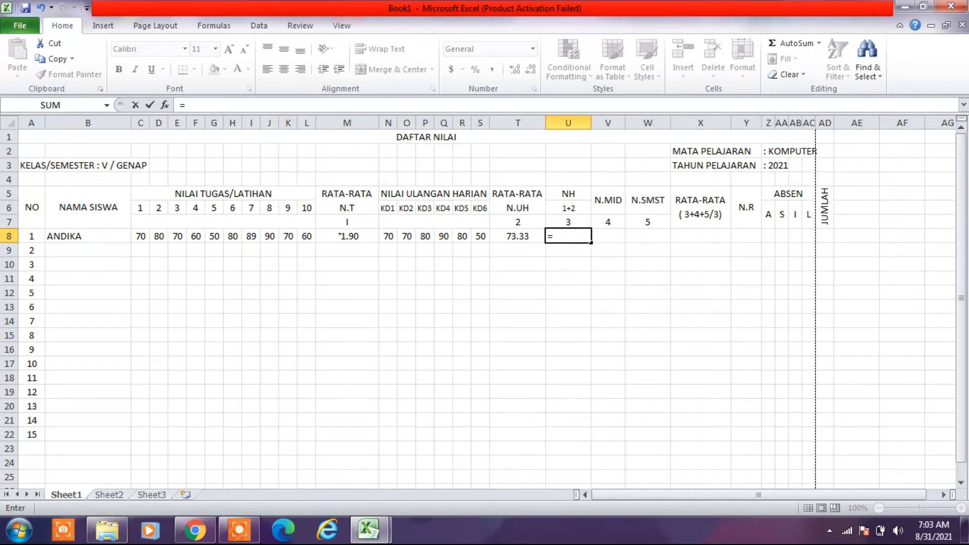
left_click(339, 235)
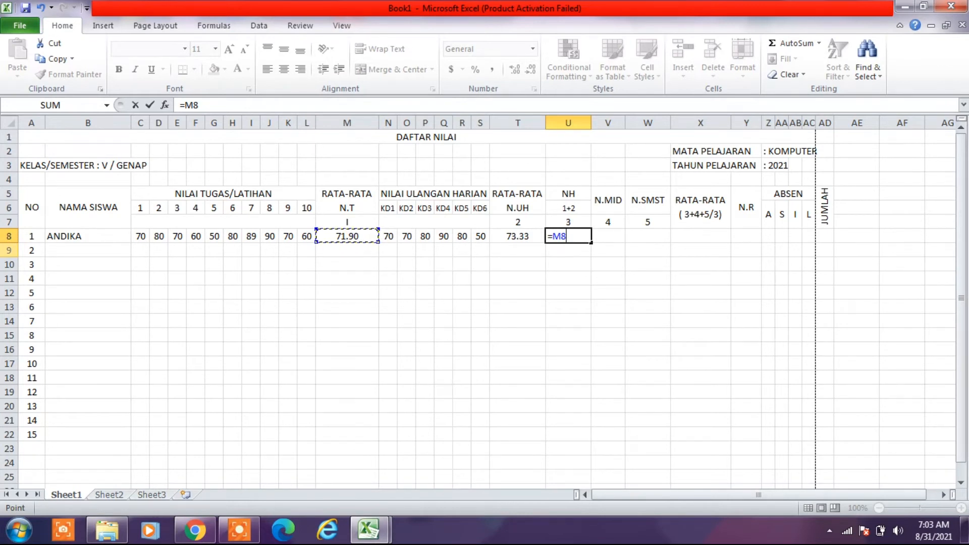
type("+")
left_click(515, 235)
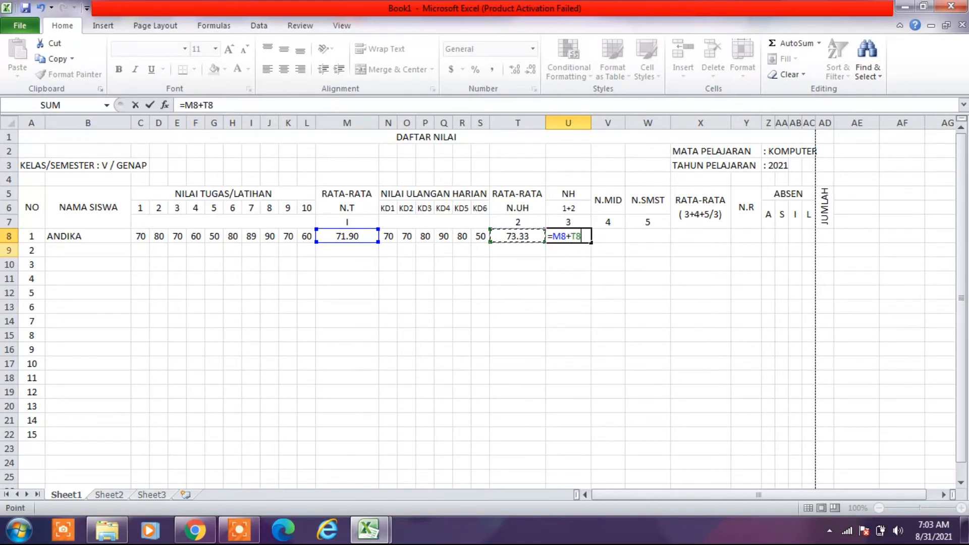
key("Return")
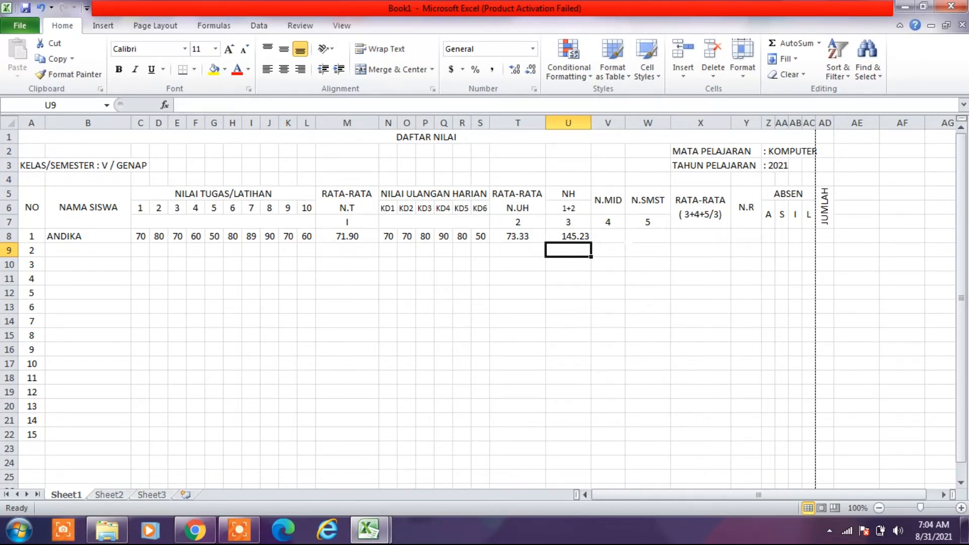
- Center the NH value in U8 horizontally
left_click(569, 236)
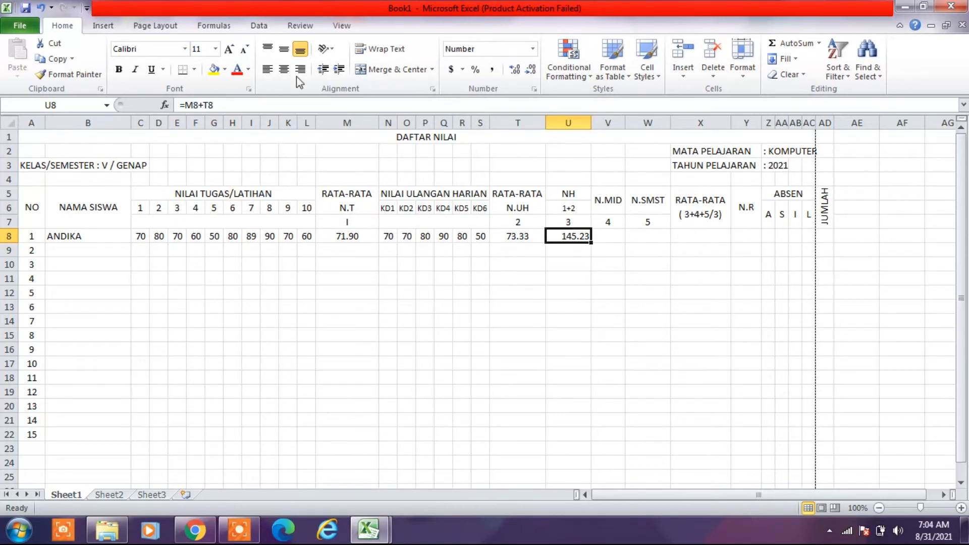
left_click(283, 69)
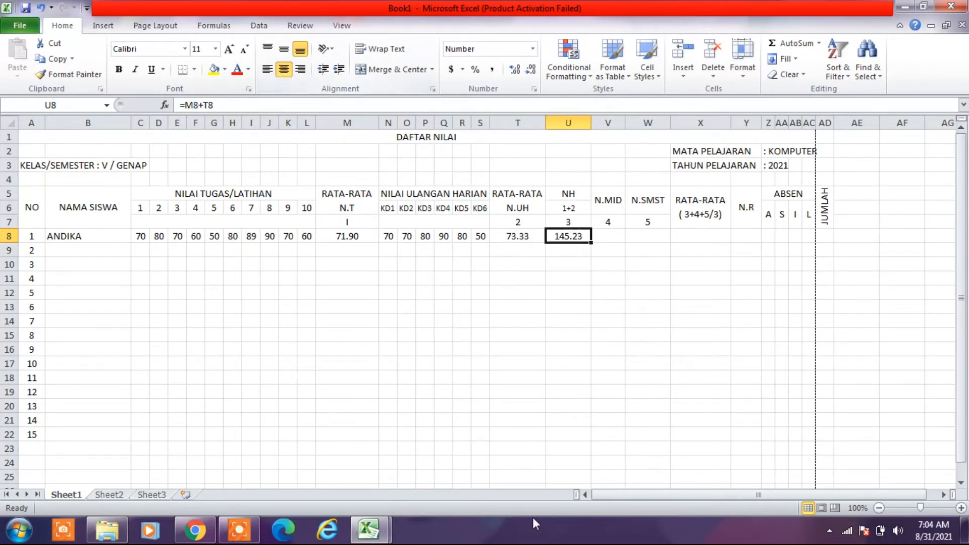
left_click(535, 358)
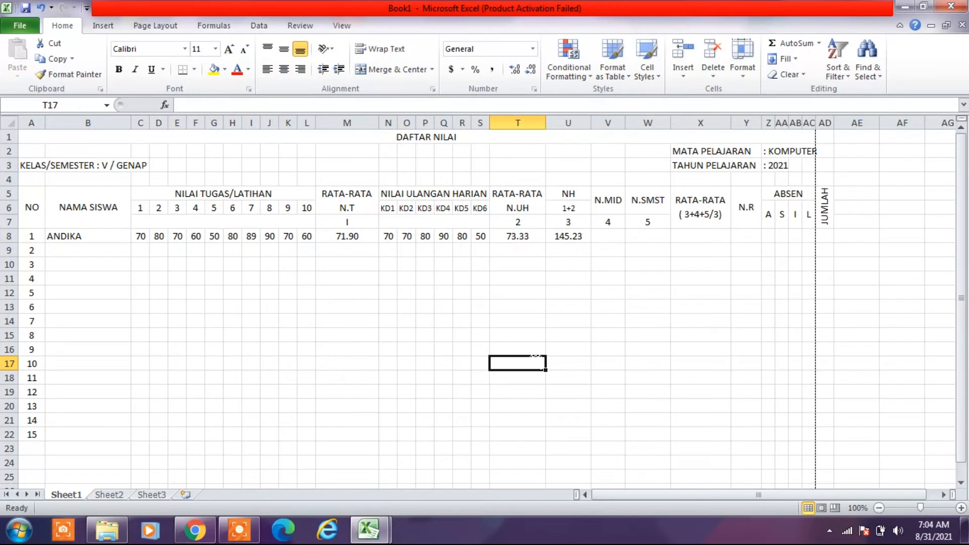
- Enter the first student's N.MID score as 60 in V8 and N.SMST score as 80 in W8
left_click(608, 235)
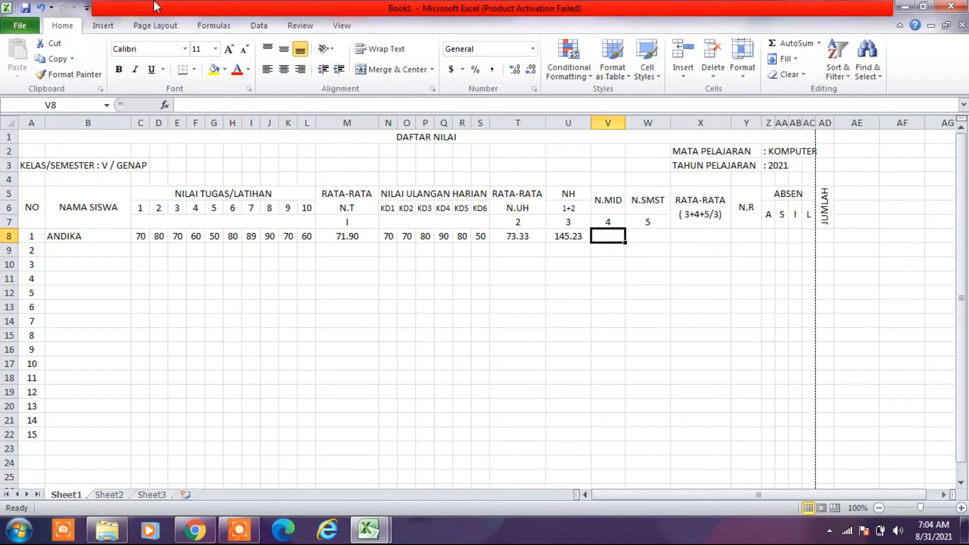
type("6")
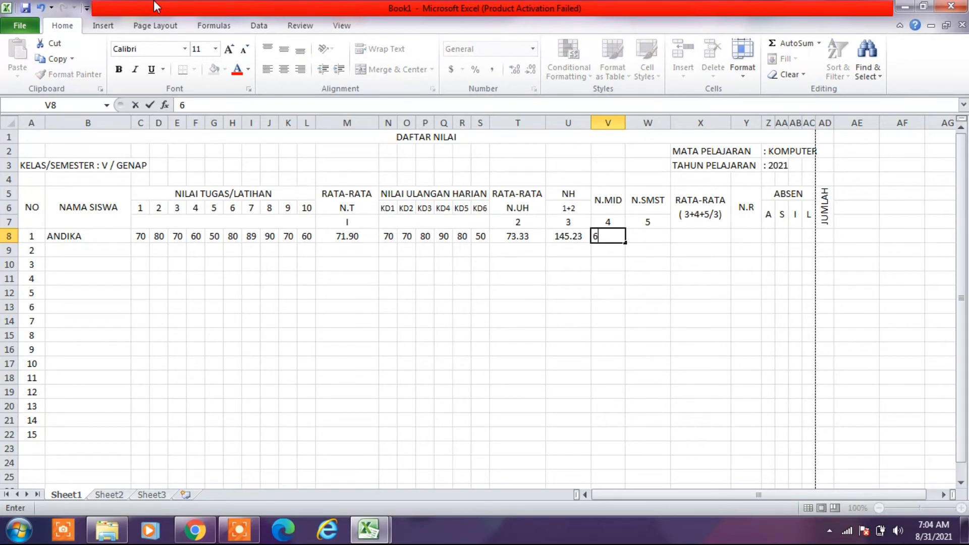
type("0")
key("Tab")
type("80")
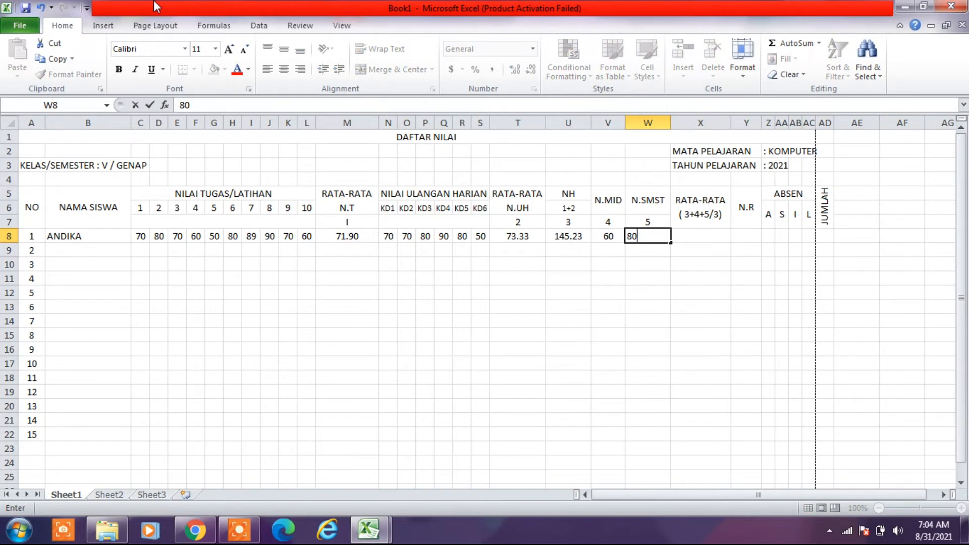
key("Tab")
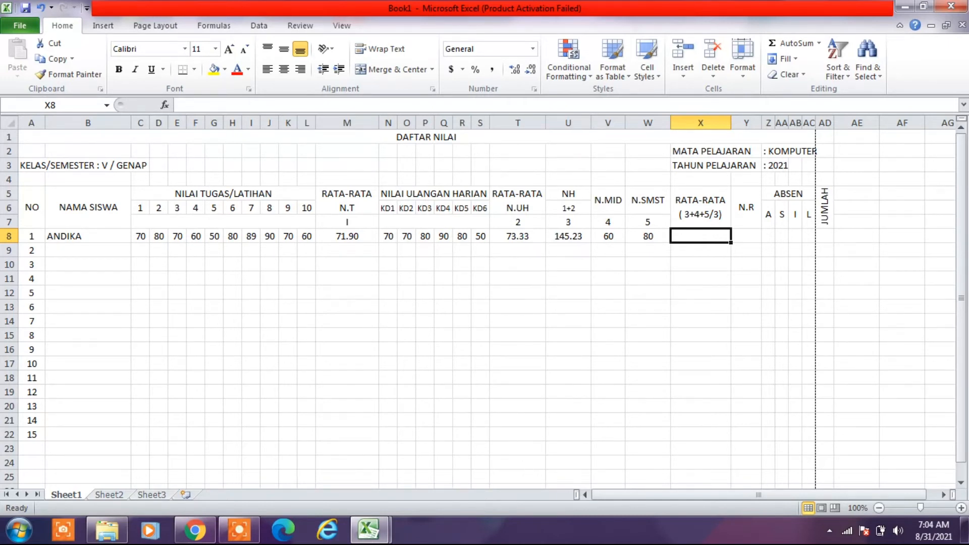
- Calculate the overall RATA-RATA in X8 with the formula =(U8+V8+W8)/4
type("=")
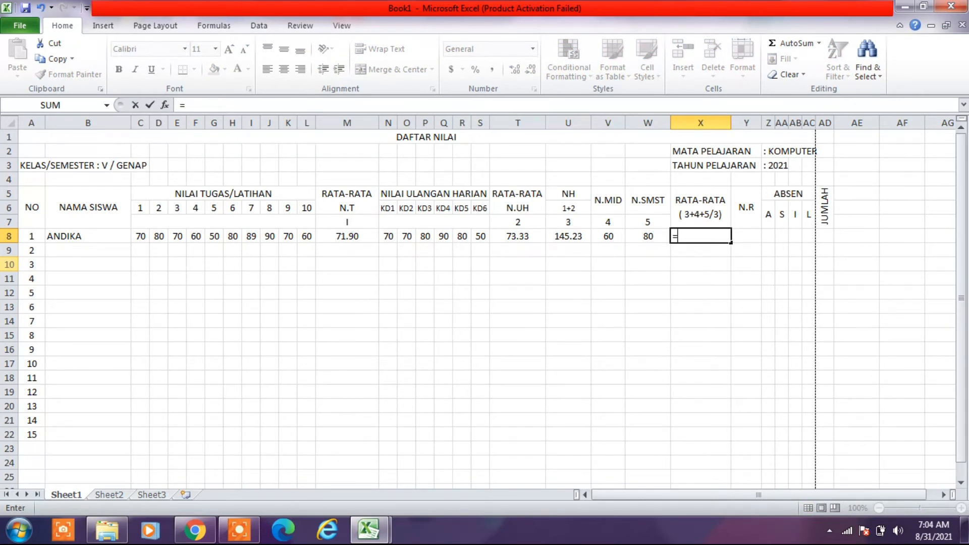
key("Escape")
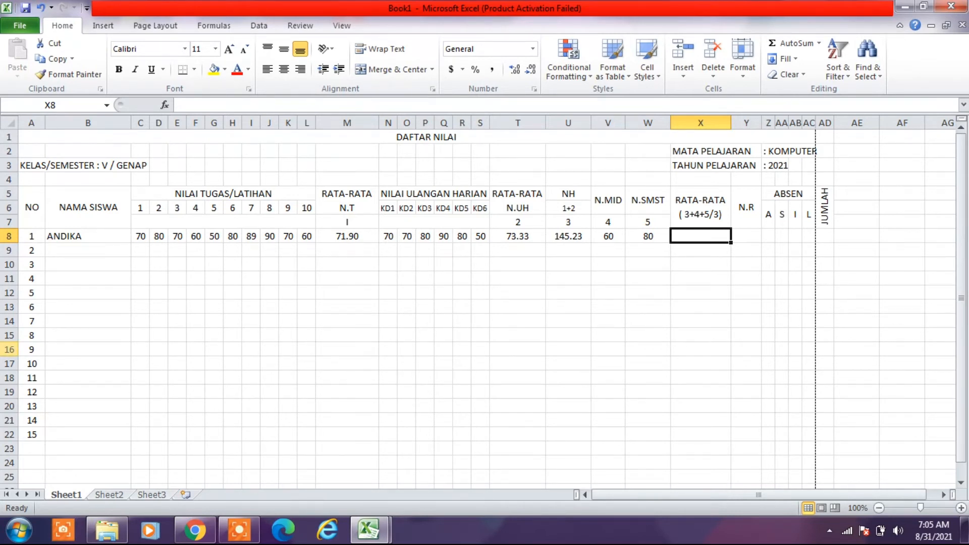
type("=")
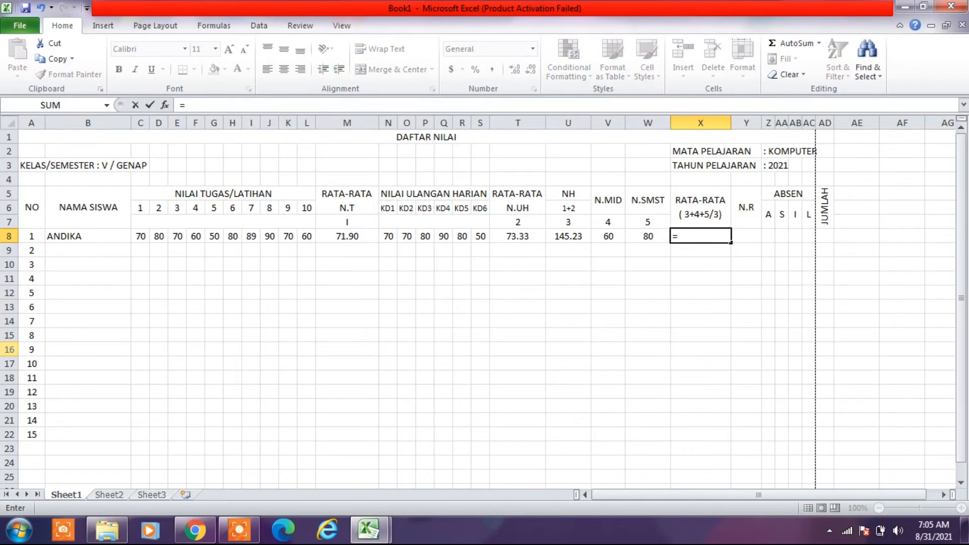
type("(")
left_click(566, 235)
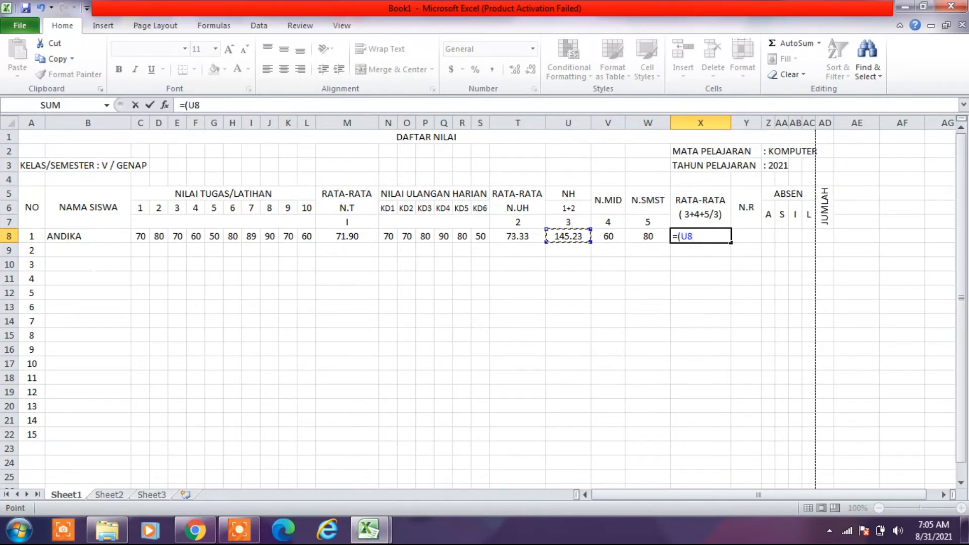
type("+")
left_click(608, 237)
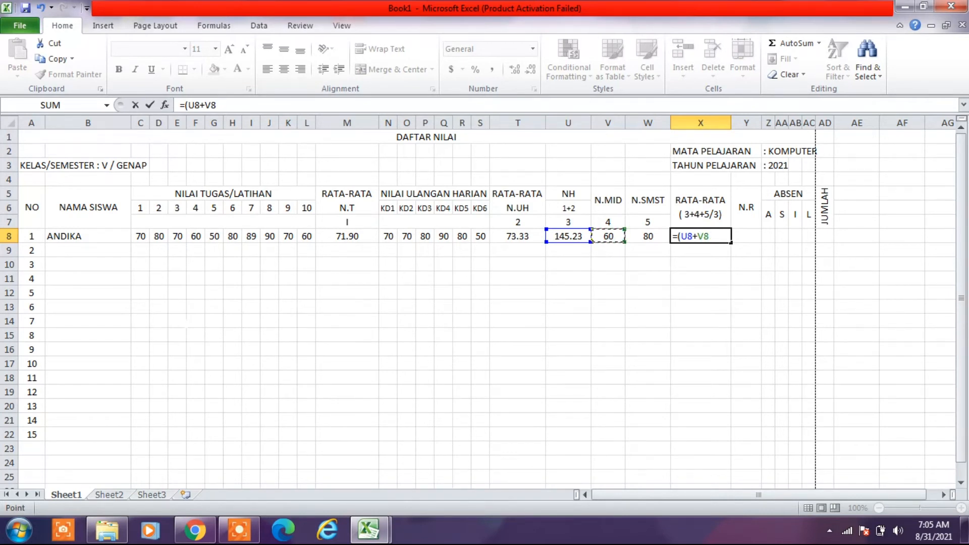
type("+")
left_click(648, 236)
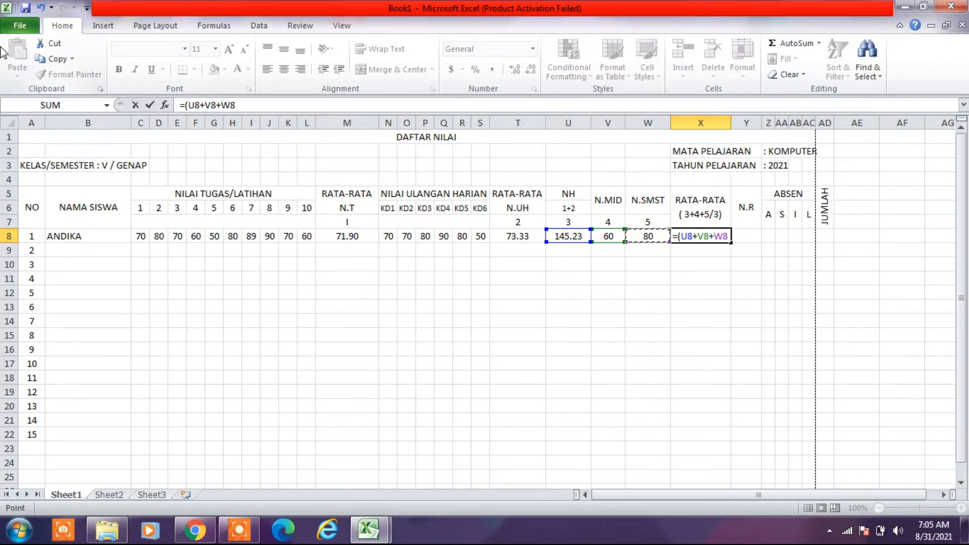
type(")/")
type("3")
key("BackSpace")
type("4")
key("Return")
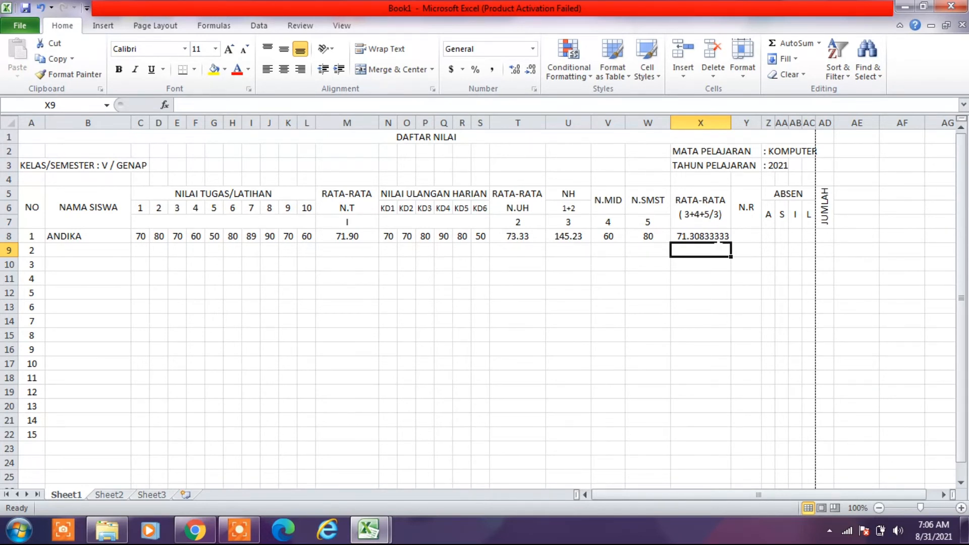
- Format the overall average in X8 to show two decimal places and center it horizontally
left_click(710, 240)
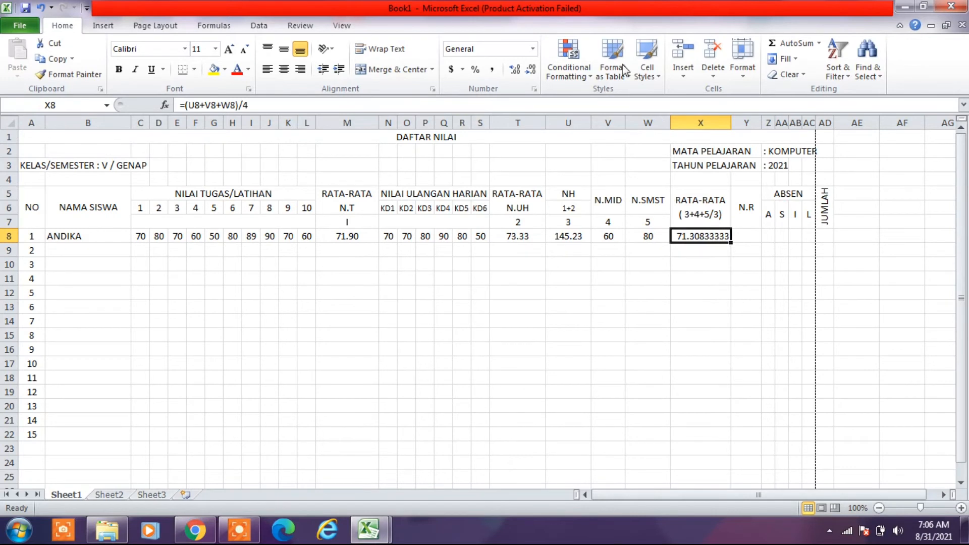
left_click(532, 68)
left_click(532, 69)
left_click(532, 68)
left_click(532, 69)
left_click(532, 69)
left_click(532, 68)
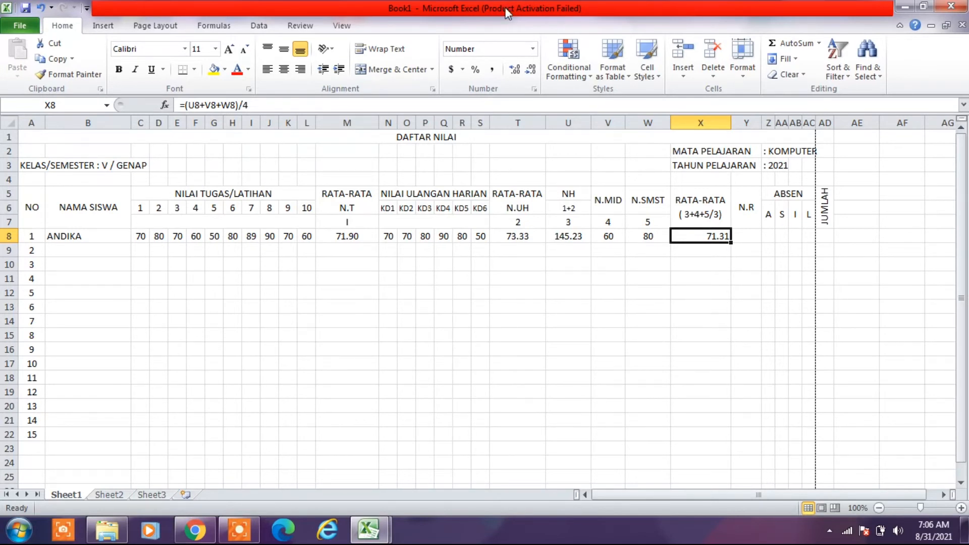
left_click(284, 69)
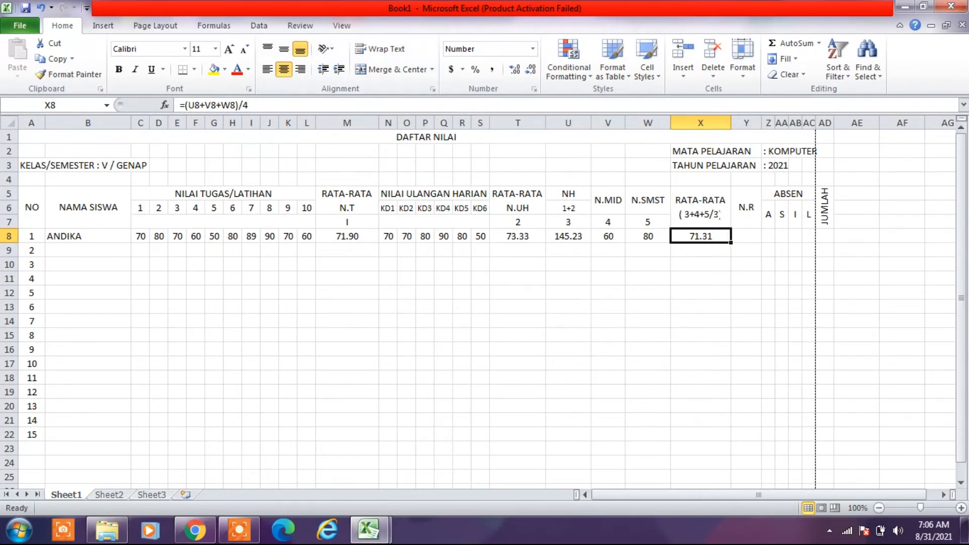
- Change the formula note in the RATA-RATA header of column X to ( 3+4+5)/4
left_click(701, 208)
double_click(720, 215)
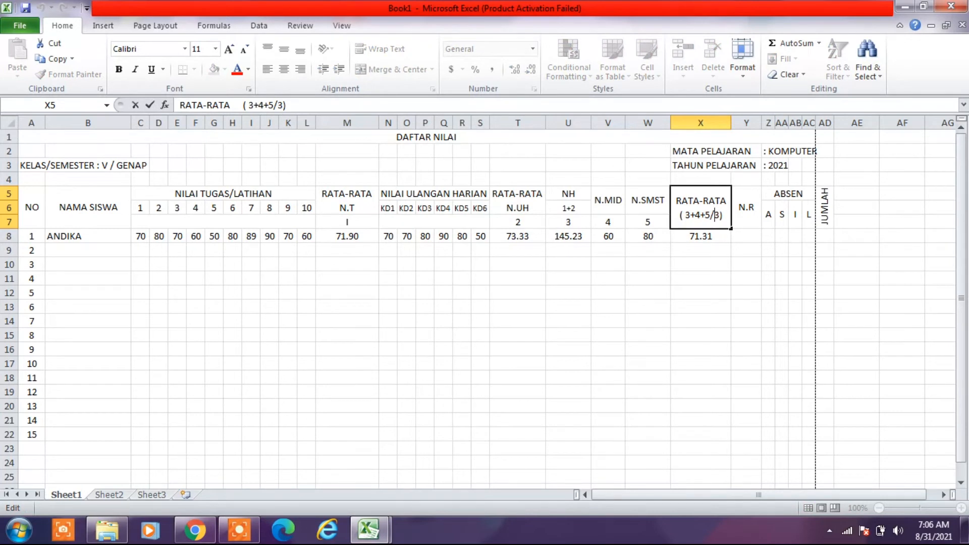
left_click(719, 215)
key("BackSpace")
type("4")
key("BackSpace")
key("BackSpace")
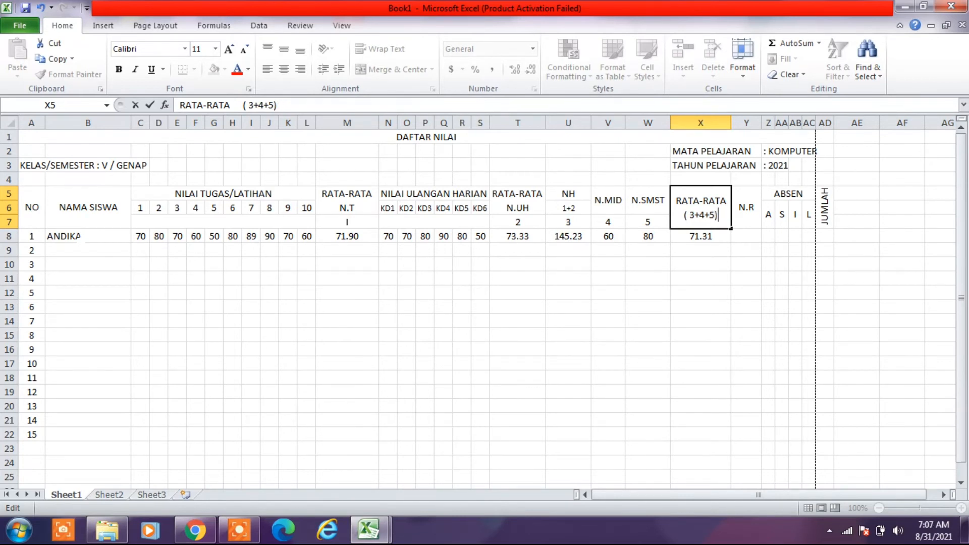
type("/4")
key("Return")
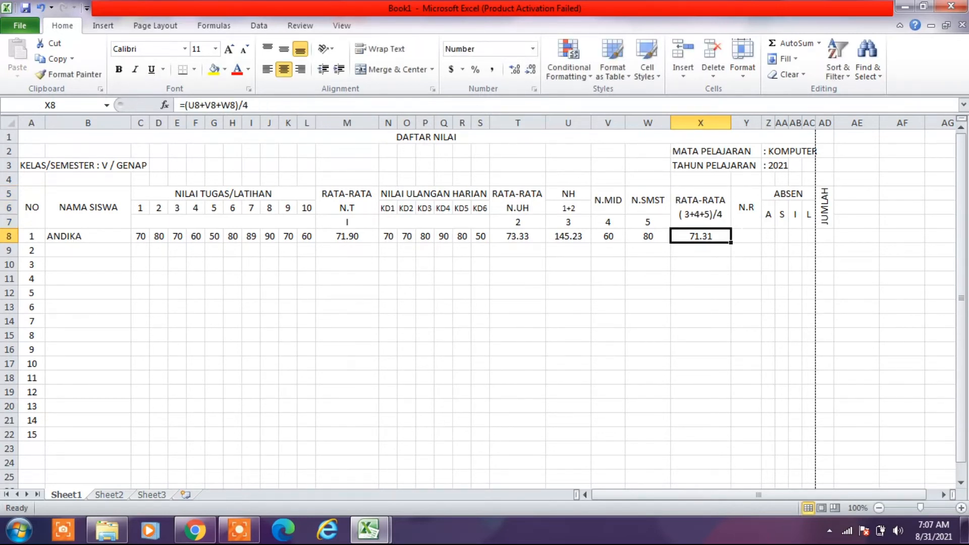
- Set the first student's final grade N.R in Y8 equal to the overall average with the formula =X8
left_click(746, 236)
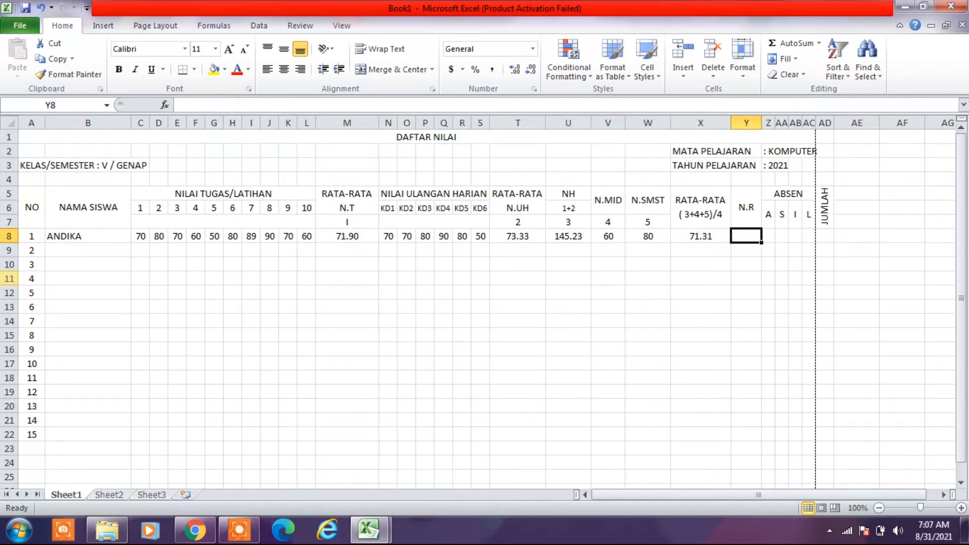
type("=")
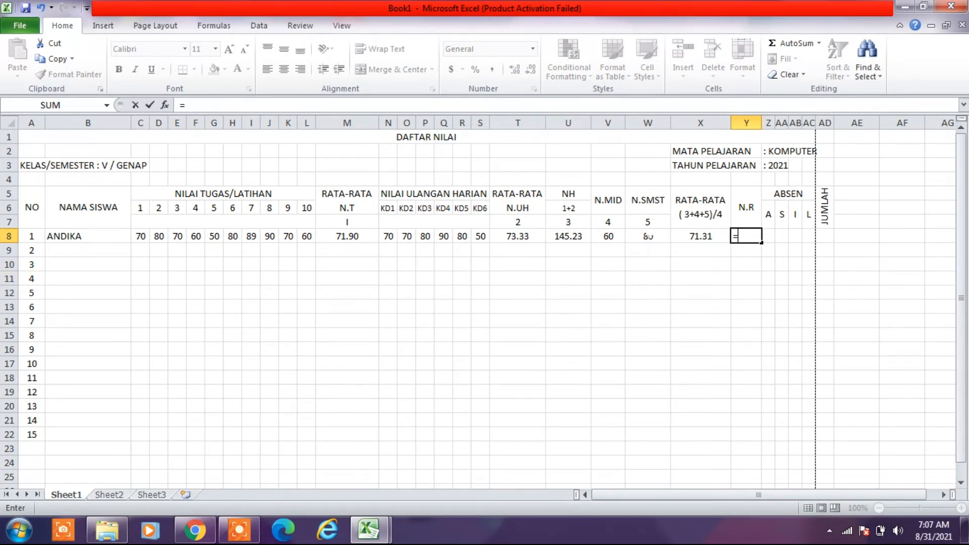
key("Left")
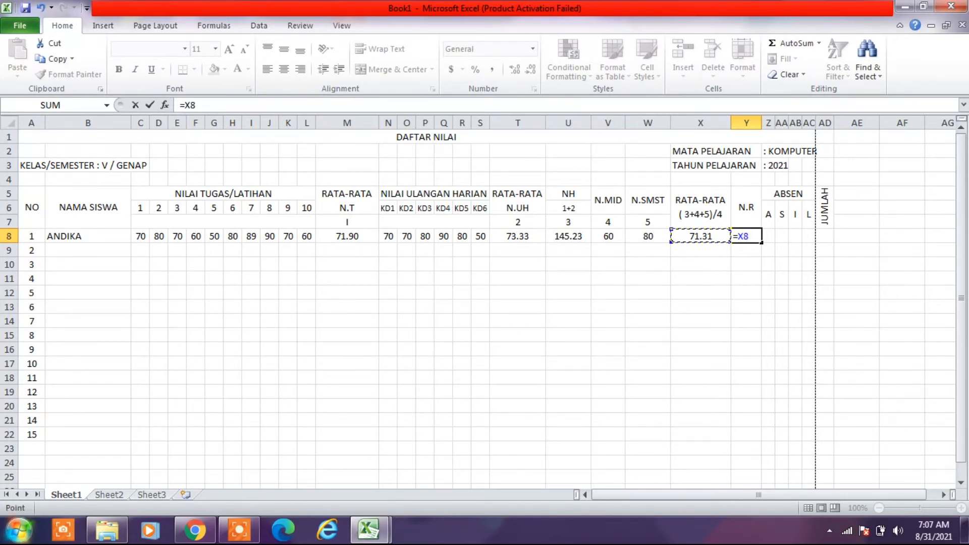
key("Return")
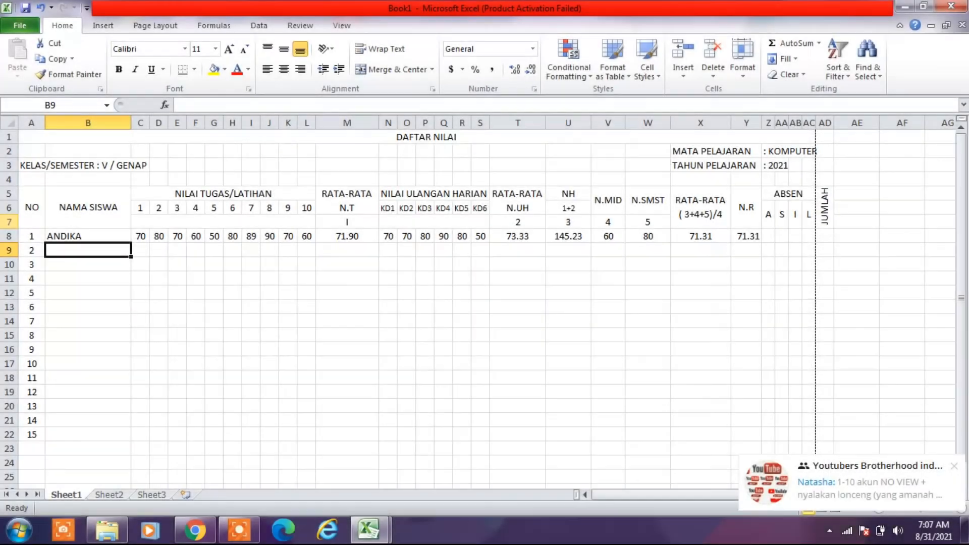
- Enter the second and third students' names in B9 and B10
type("ANI")
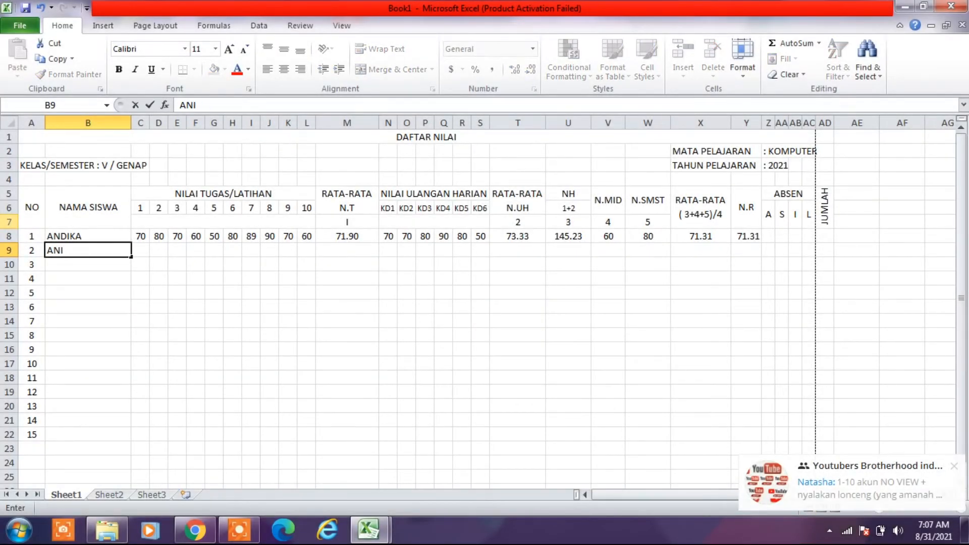
key("Return")
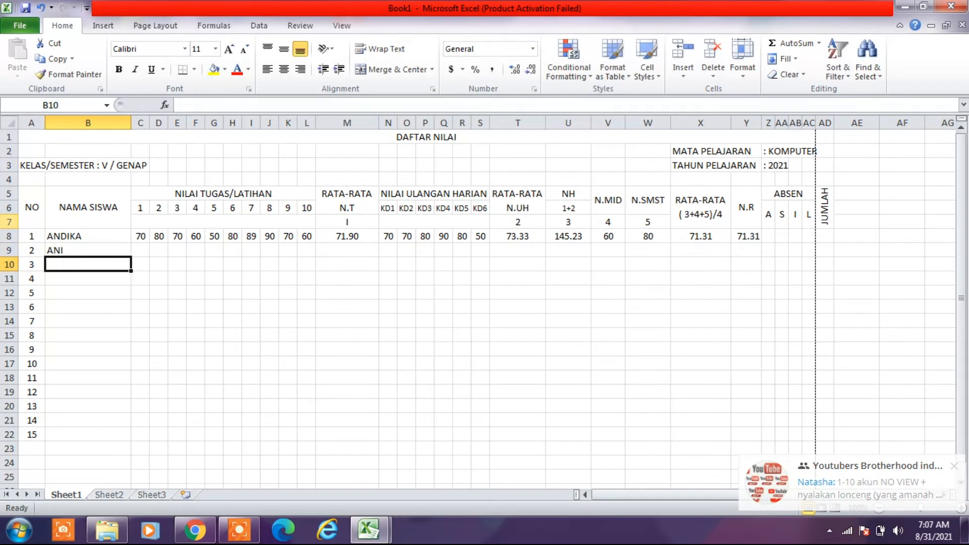
type("RINA")
key("Return")
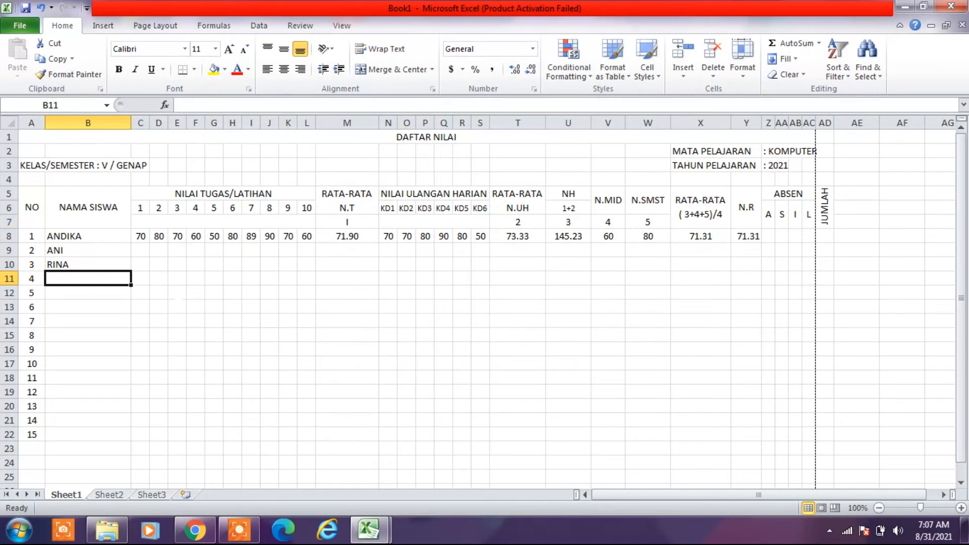
- Enter the second student's ten task scores in C9:L9 as 60, 80, 90, 60, 60, 80, 70, 80, 70 and 90
left_click(141, 251)
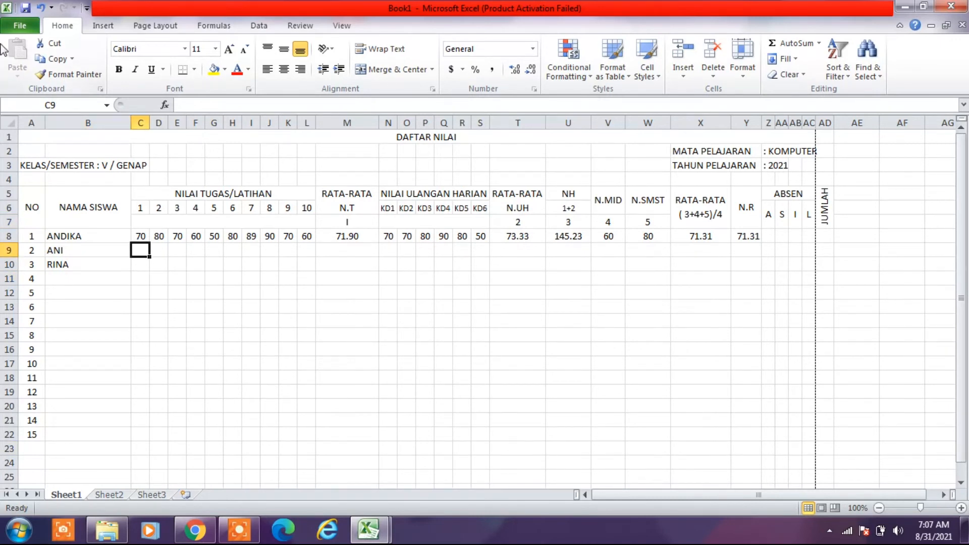
type("60")
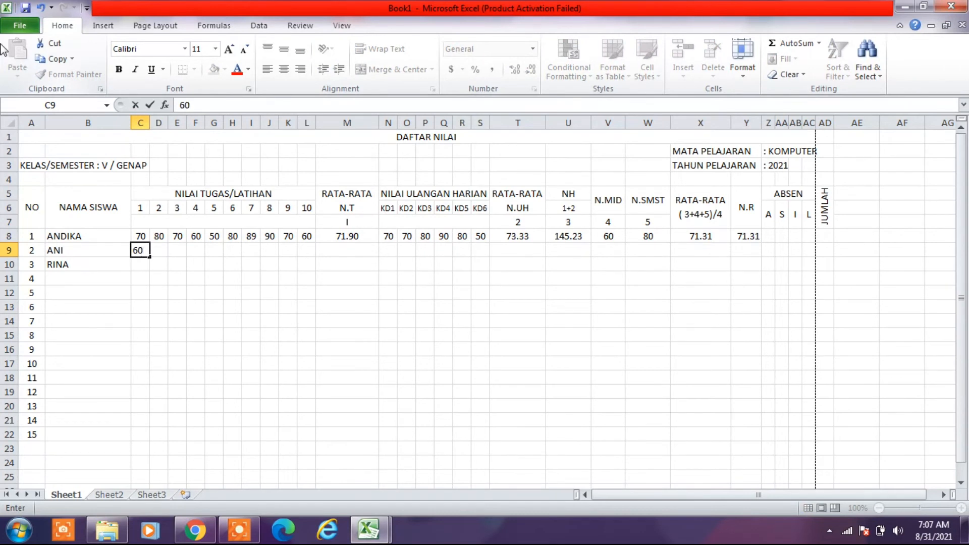
key("Tab")
type("80")
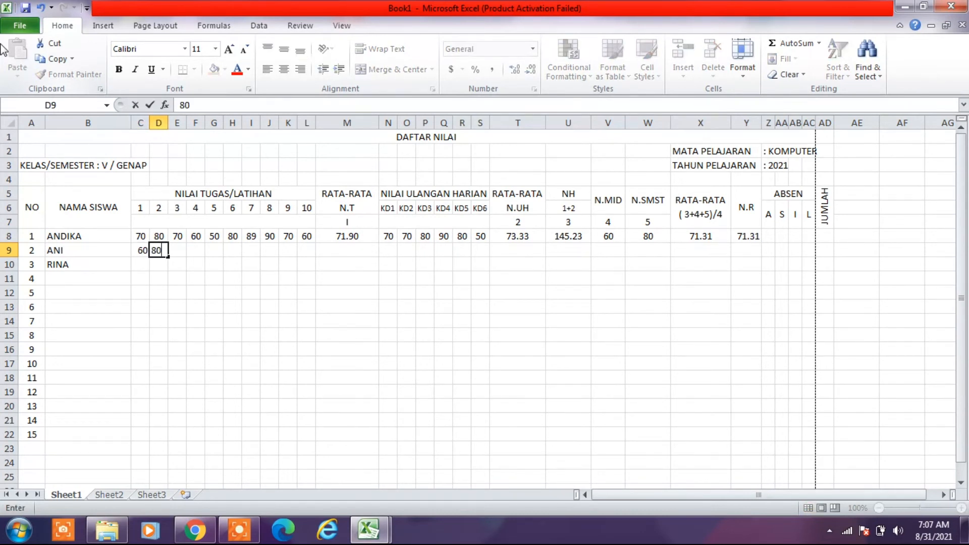
key("Tab")
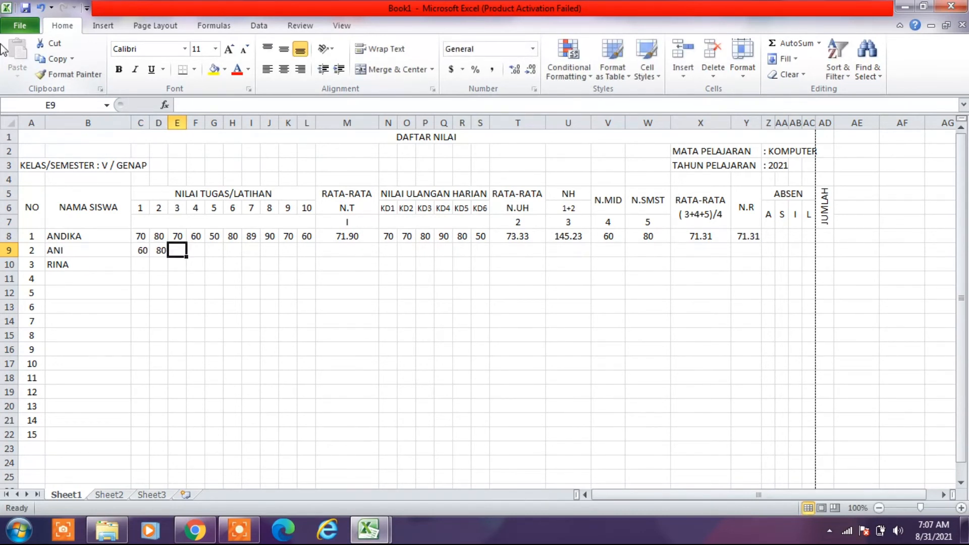
type("90")
key("Tab")
type("60")
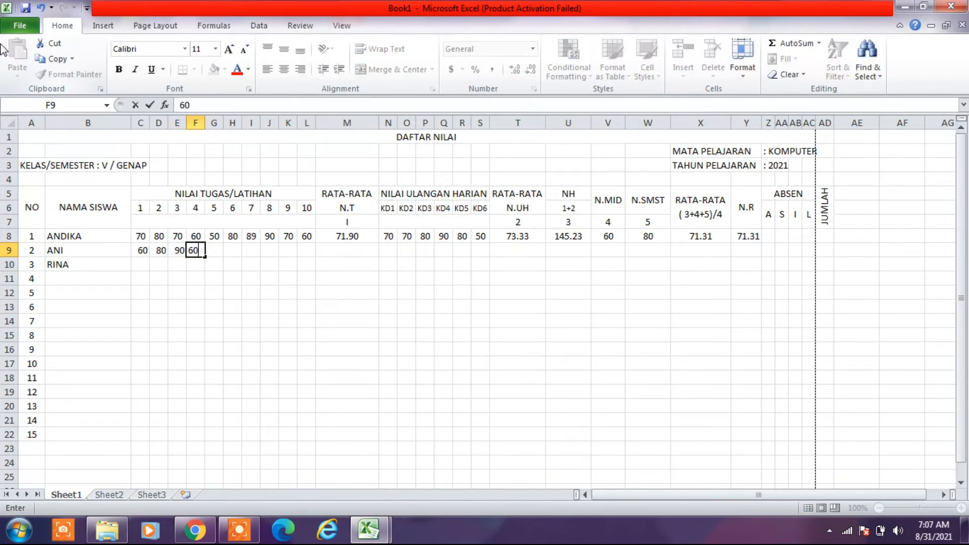
key("Tab")
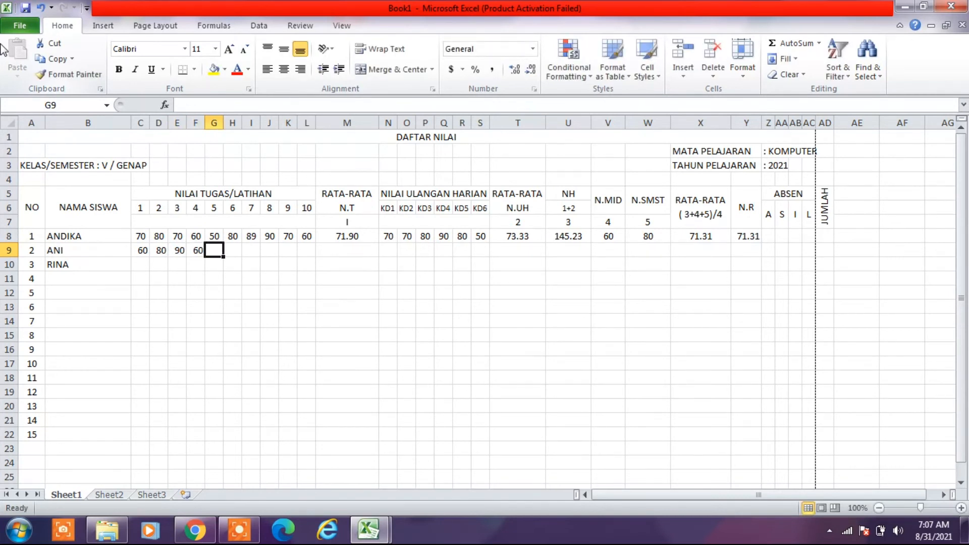
type("60")
key("Tab")
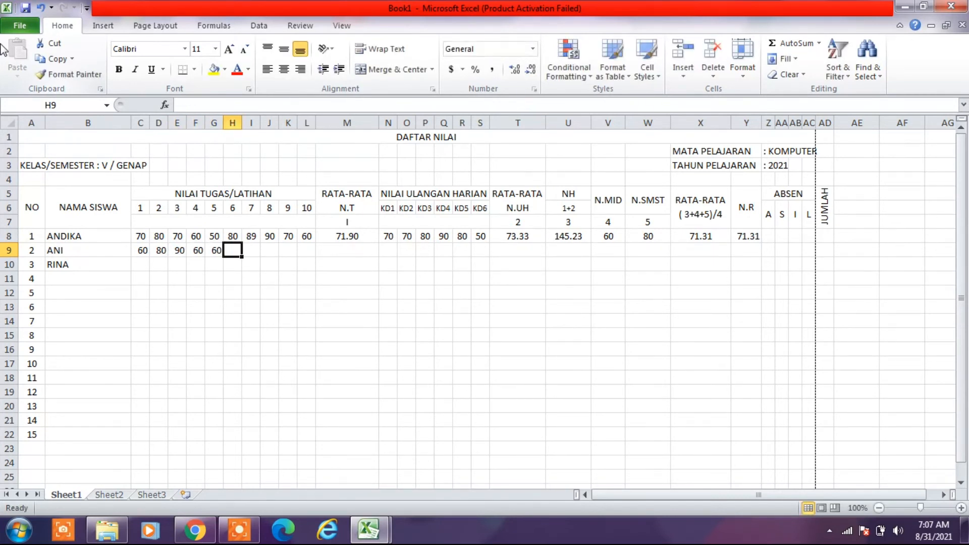
type("80")
key("Tab")
type("70")
key("Tab")
type("80")
key("Tab")
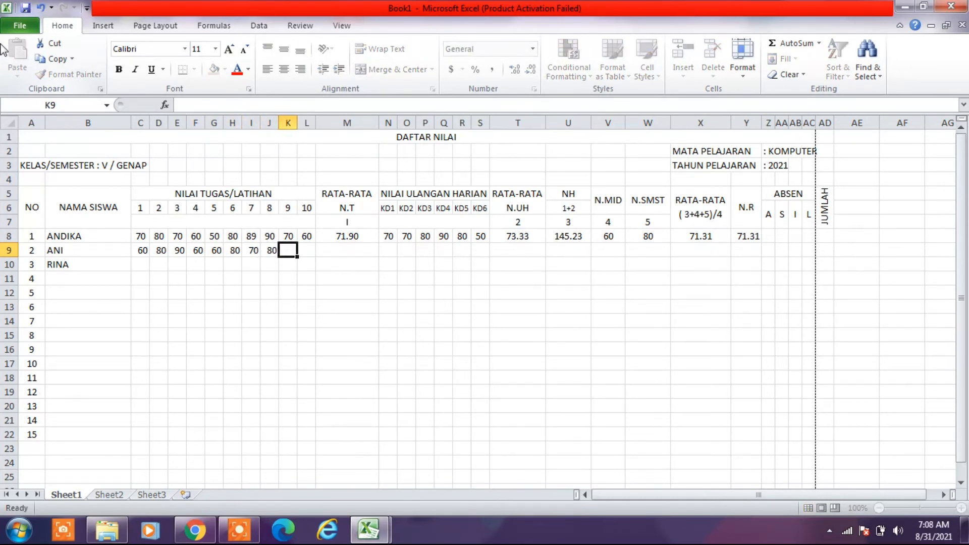
type("70")
key("Tab")
type("90")
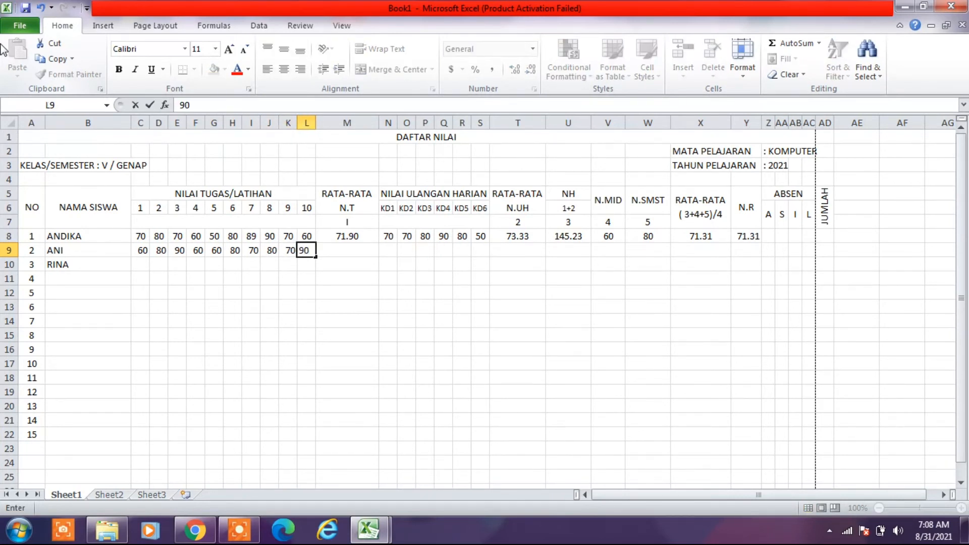
key("Tab")
key("Tab")
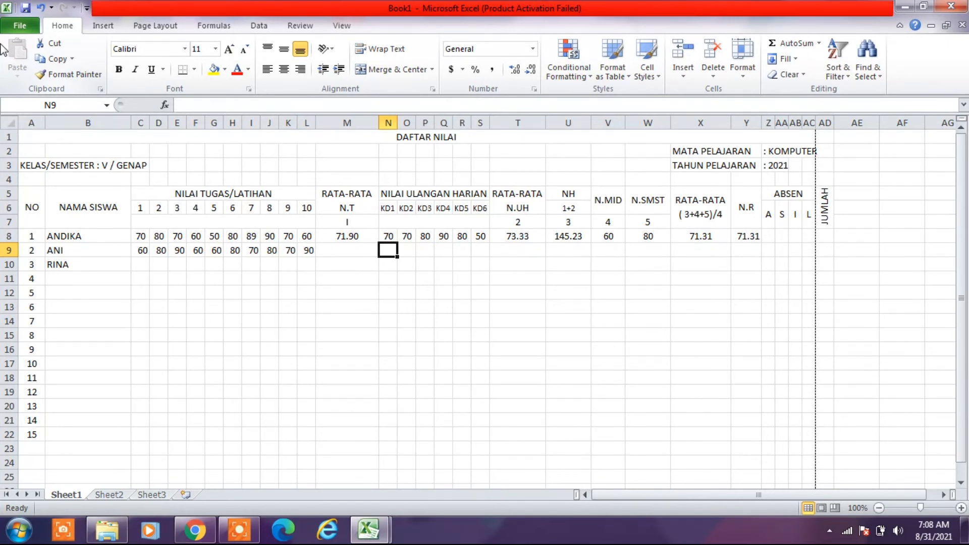
- Enter the second student's daily test scores KD1 to KD6 in N9:S9 as 50, 70, 80, 80, 80 and 80
type("50")
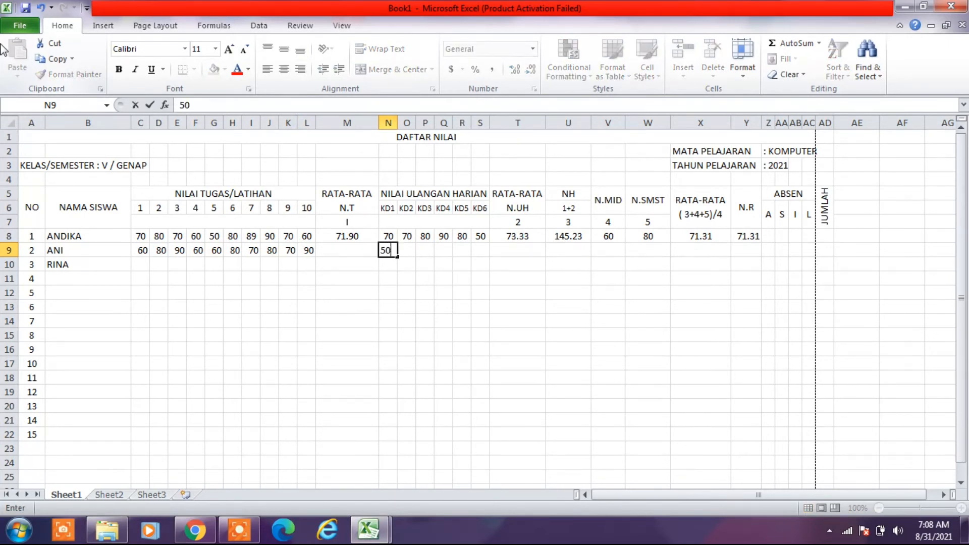
key("Tab")
type("70")
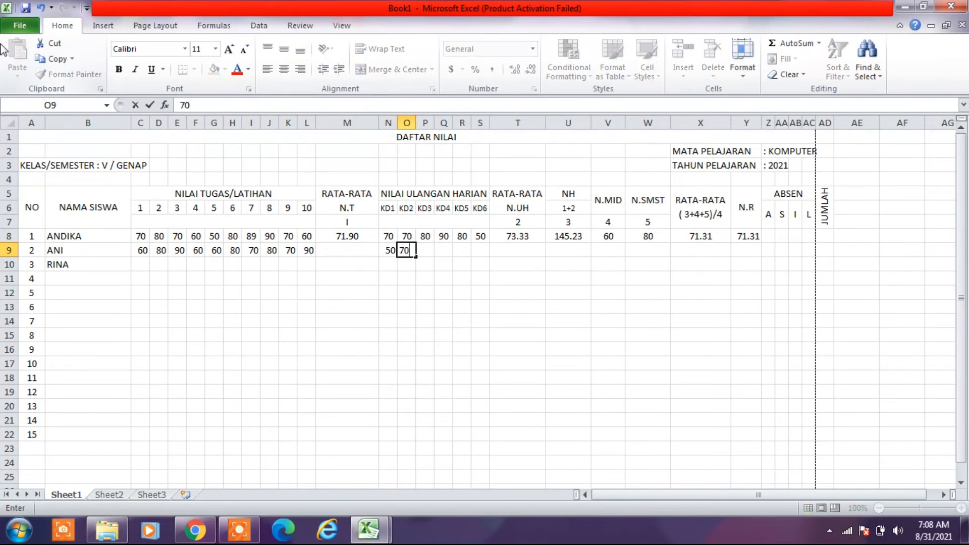
key("Tab")
type("80")
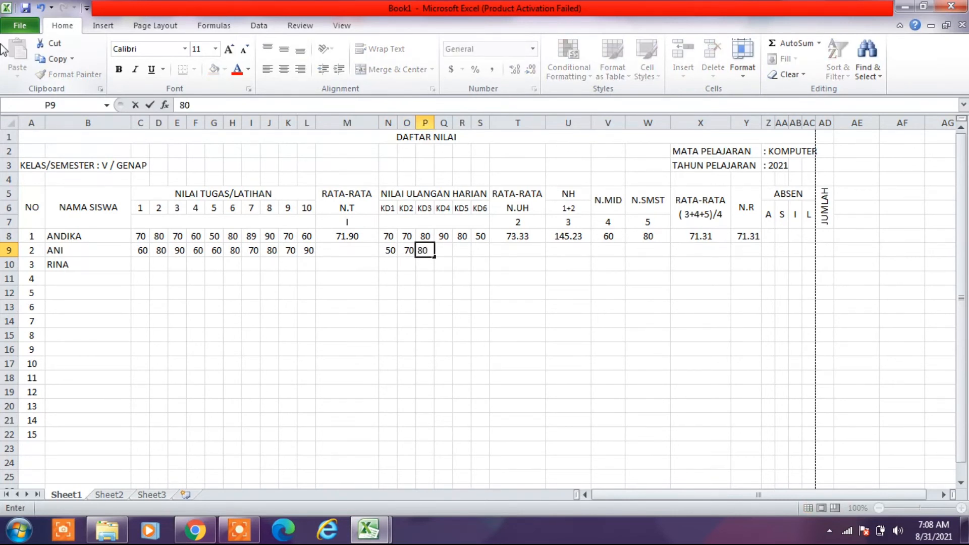
key("Tab")
type("80")
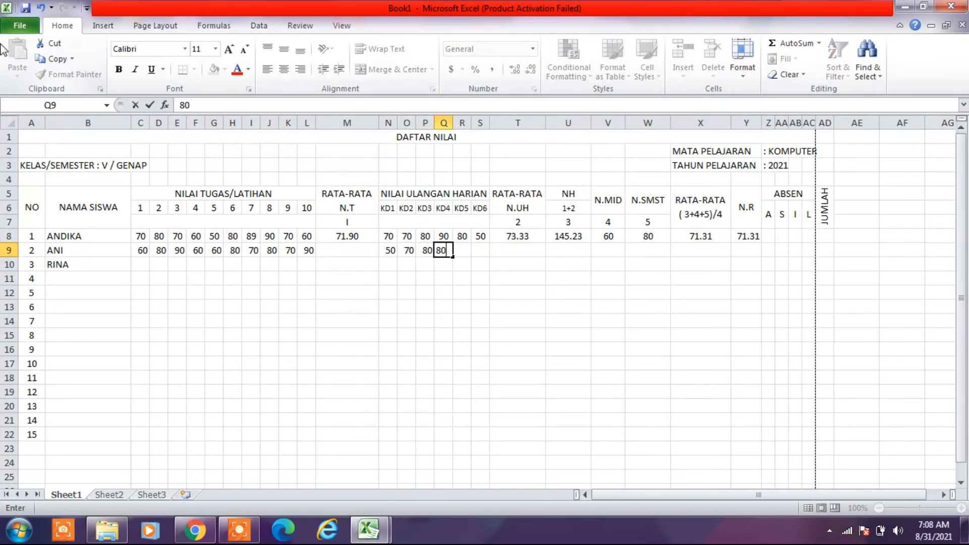
key("Tab")
type("80")
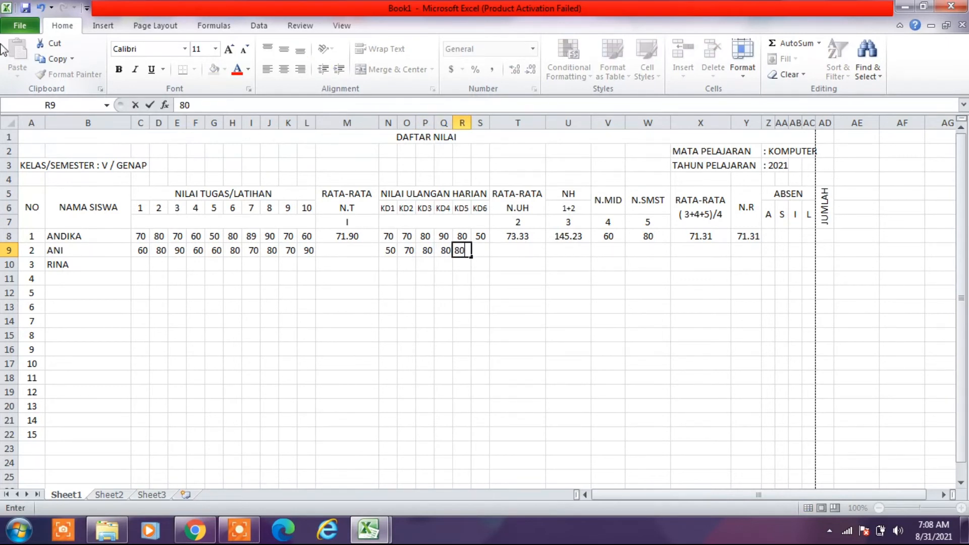
key("Tab")
type("80")
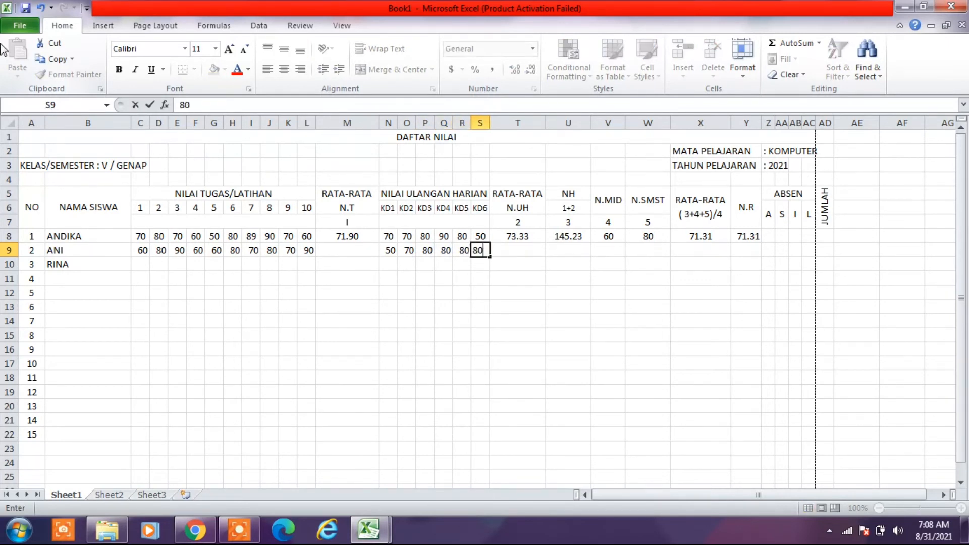
key("Tab")
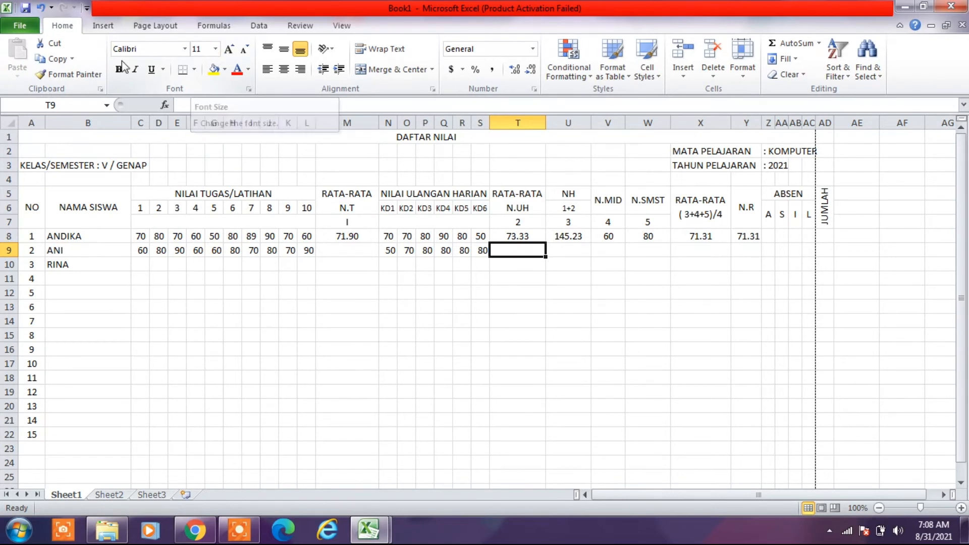
- Enter the third student's ten task scores in C10:L10 as 80, 80, 80, 60, 50, 70, 90, 80, 60 and 70
key("Return")
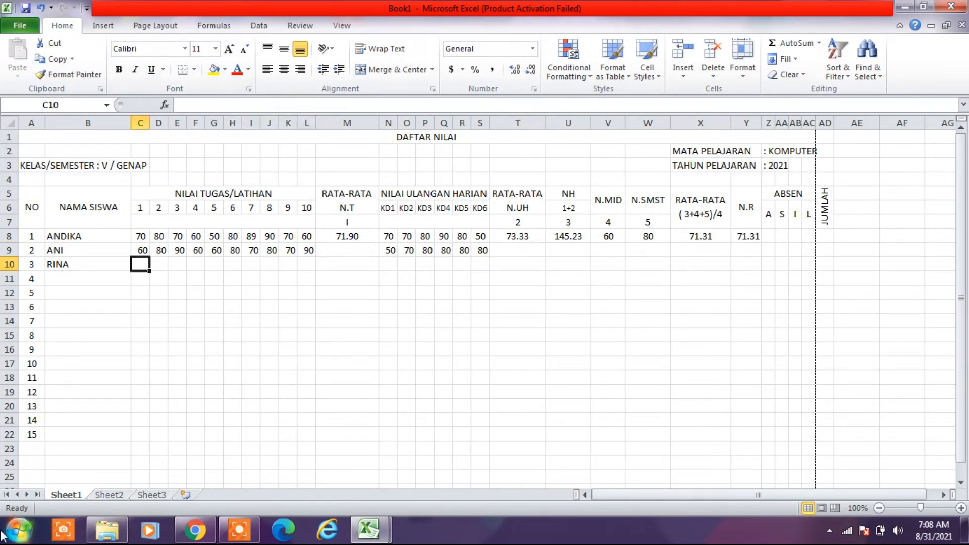
type("80")
key("Tab")
type("80")
key("Tab")
type("80")
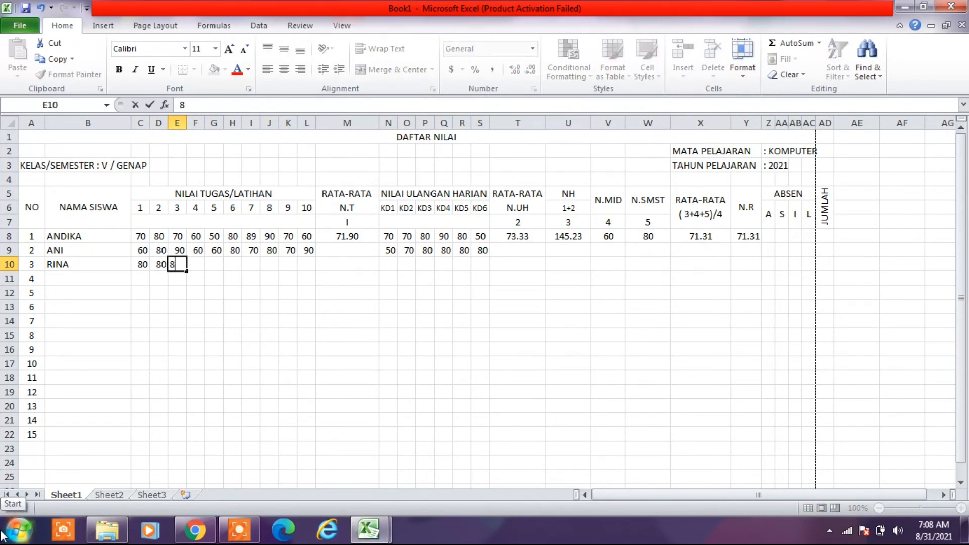
key("Tab")
type("60")
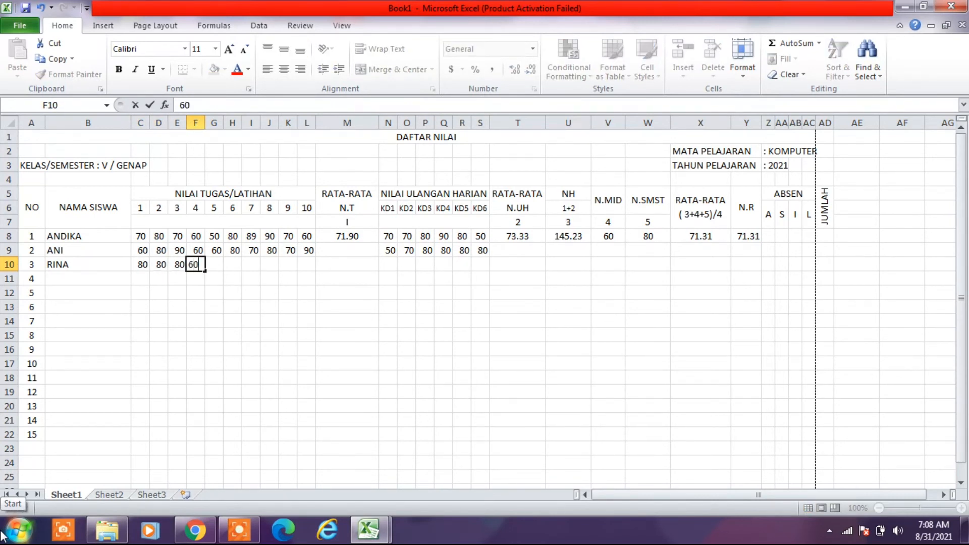
key("Tab")
type("50")
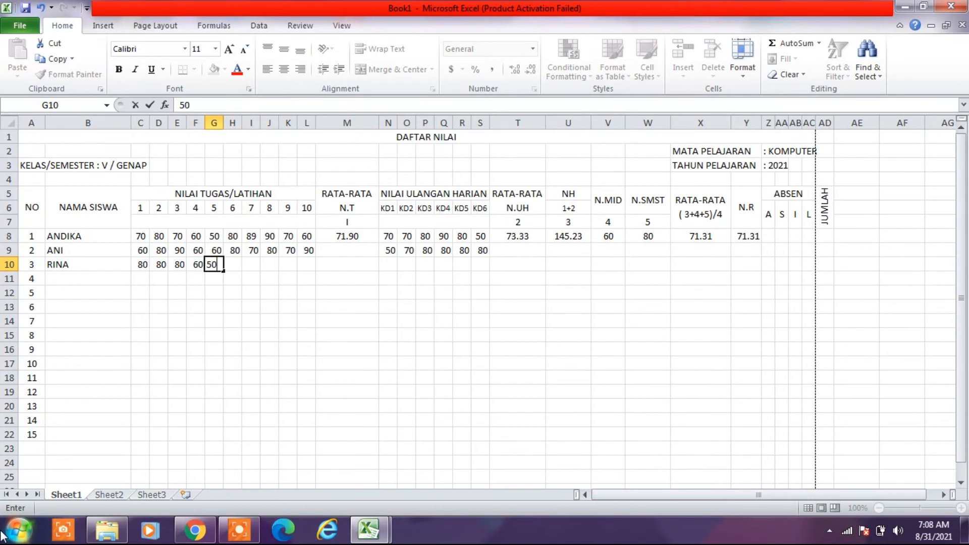
key("Tab")
type("70")
key("Tab")
type("90")
key("Tab")
type("80")
key("Tab")
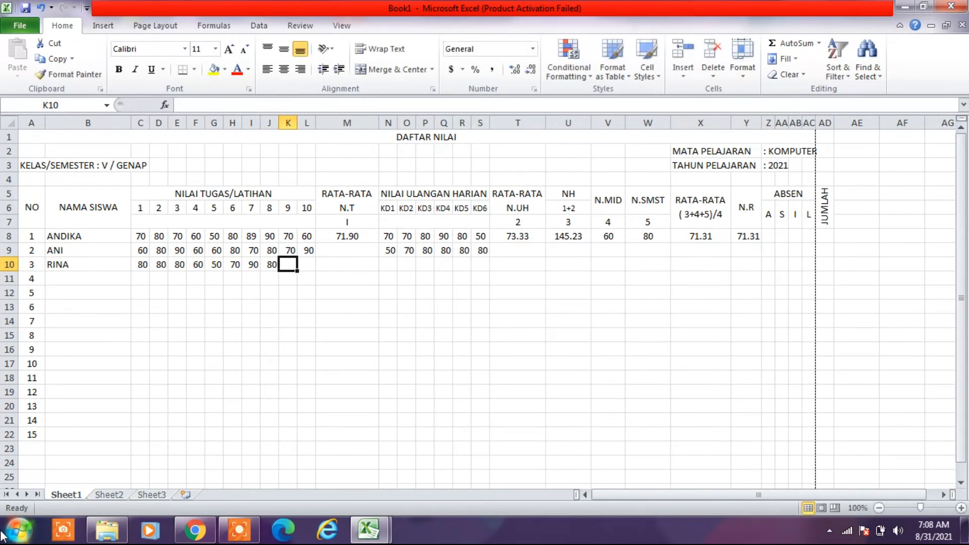
type("60")
key("Tab")
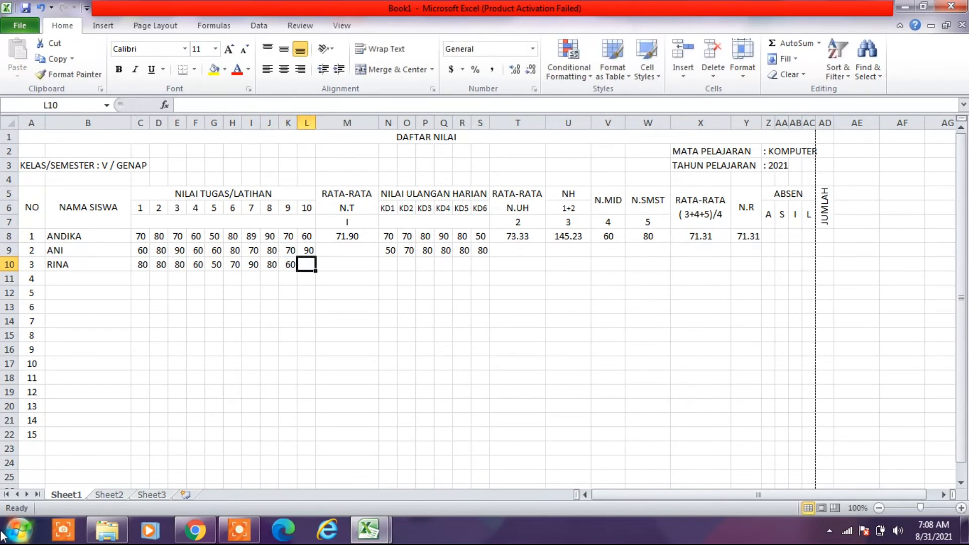
type("70")
key("Tab")
key("Tab")
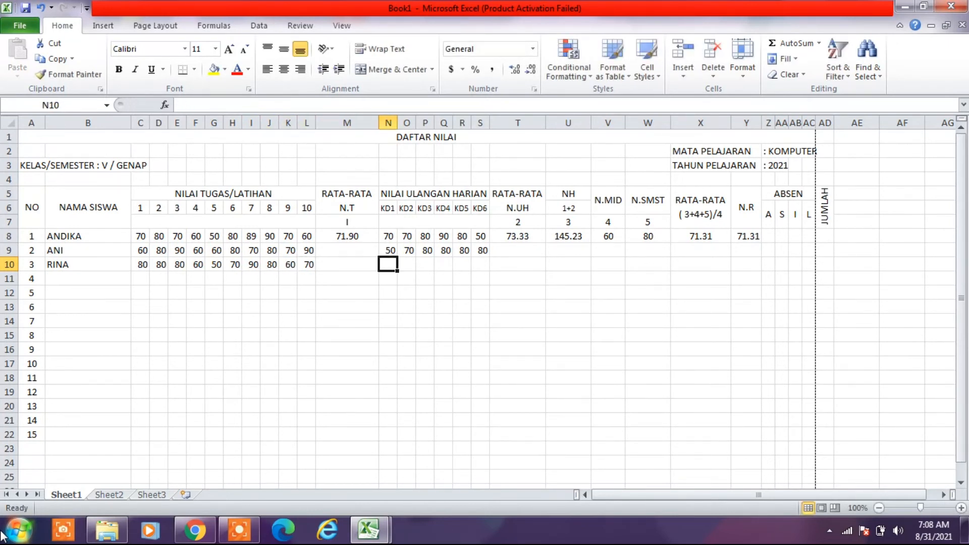
- Enter the third student's daily test scores KD1 to KD6 in N10:S10 as 80, 60, 70, 50, 80 and 70
type("80")
key("Tab")
type("60")
key("Tab")
type("70")
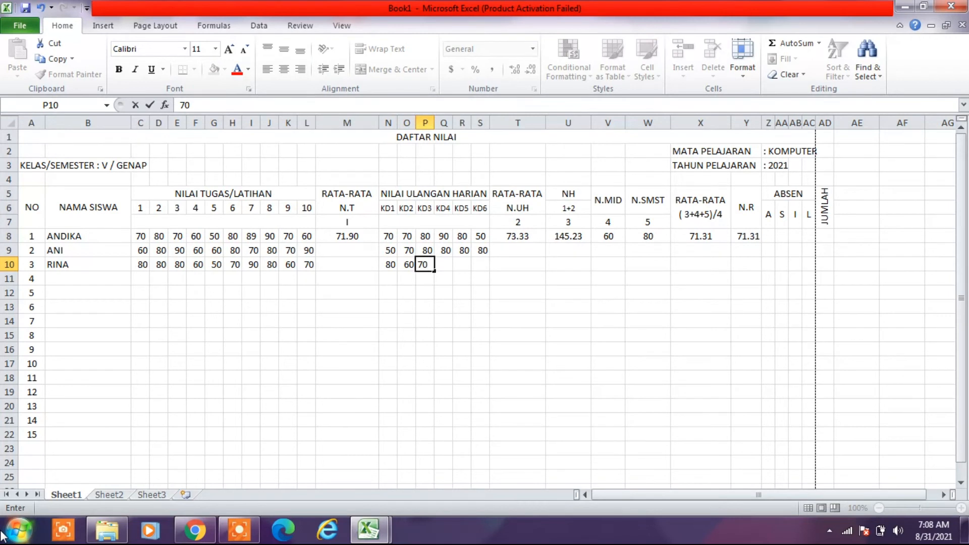
key("Tab")
type("50")
key("Tab")
type("80")
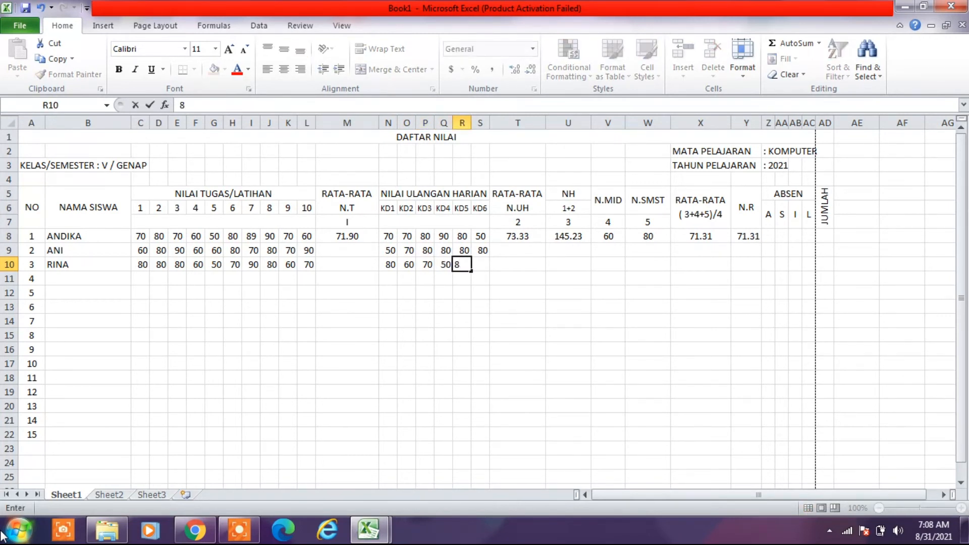
key("Tab")
type("70")
key("Tab")
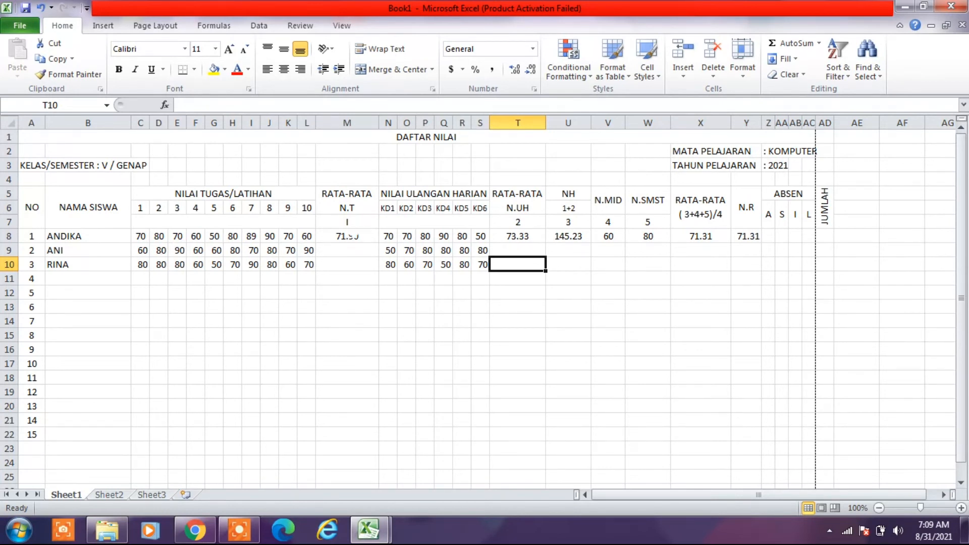
- Fill the task average formula from M8 down through M22, and select the filled cells M11:M22
left_click(352, 236)
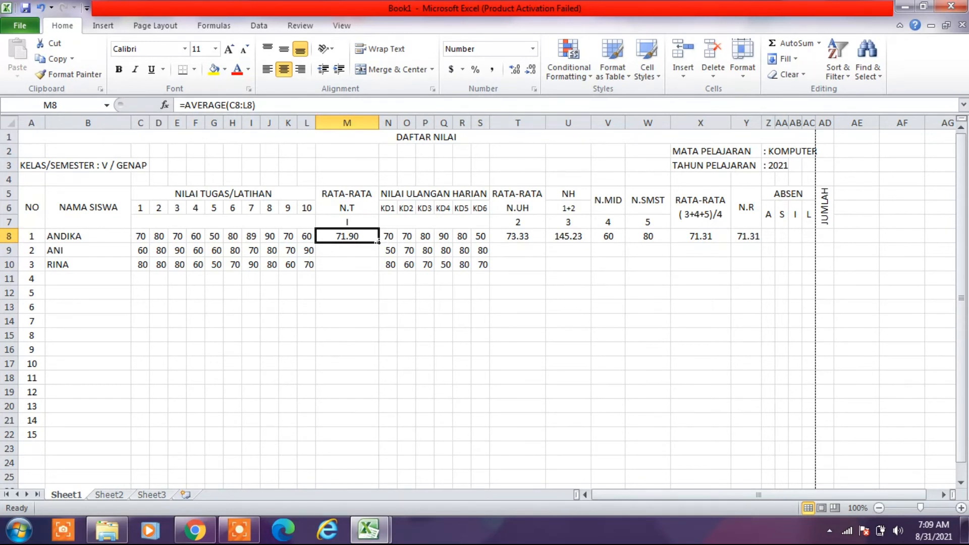
left_click_drag(377, 242, 369, 436)
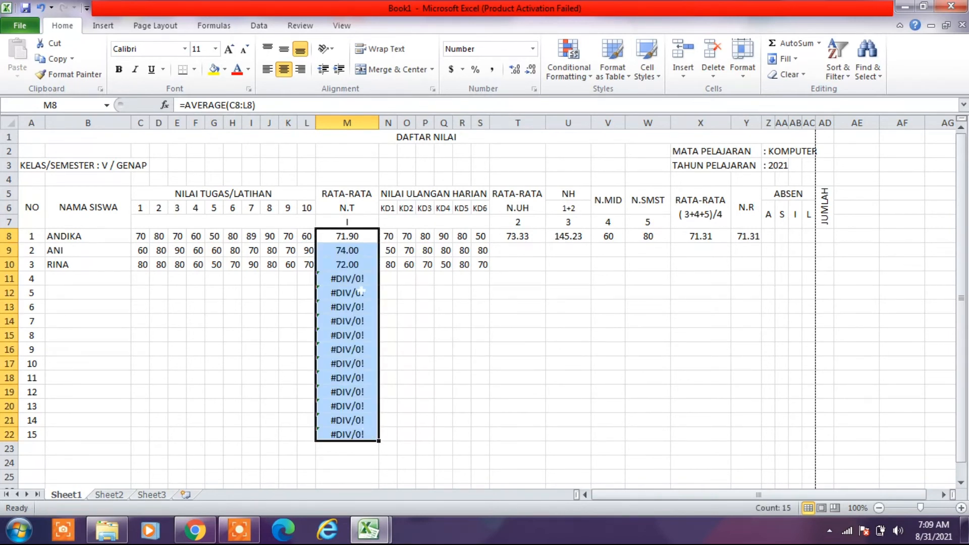
left_click(350, 279)
left_click_drag(350, 279, 339, 431)
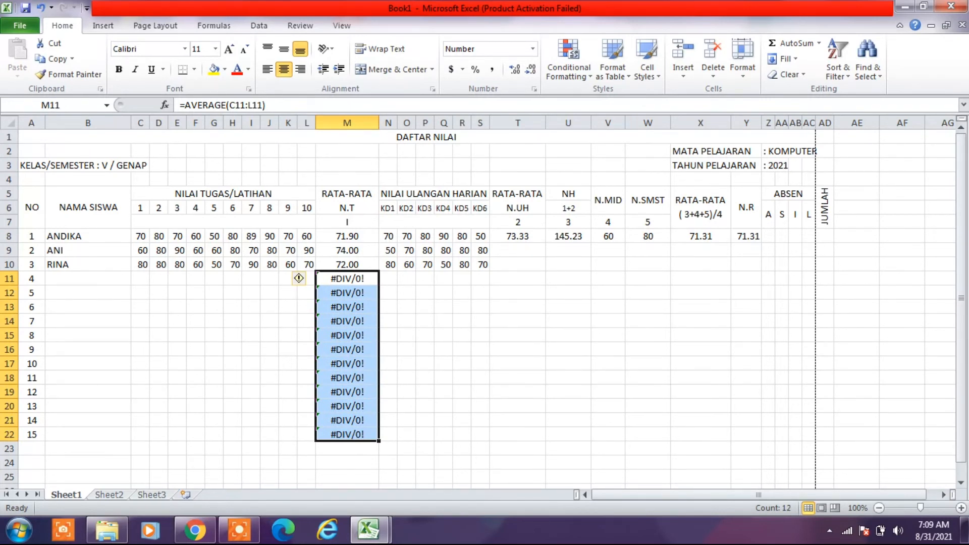
- Enter the fourth student's ten task scores in C11:L11 as 70, 60, 60, 70, 90, 90, 90, 90, 90 and 90
left_click(140, 279)
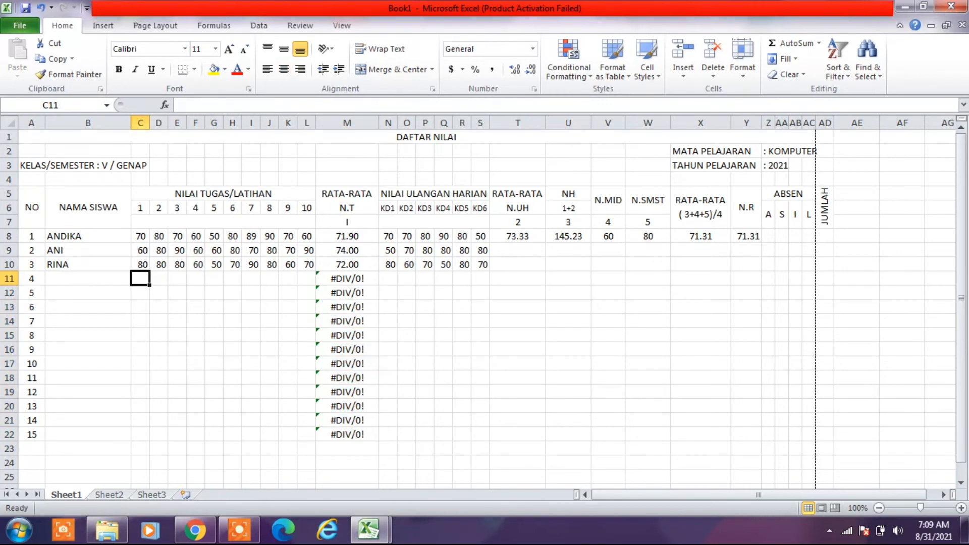
type("70")
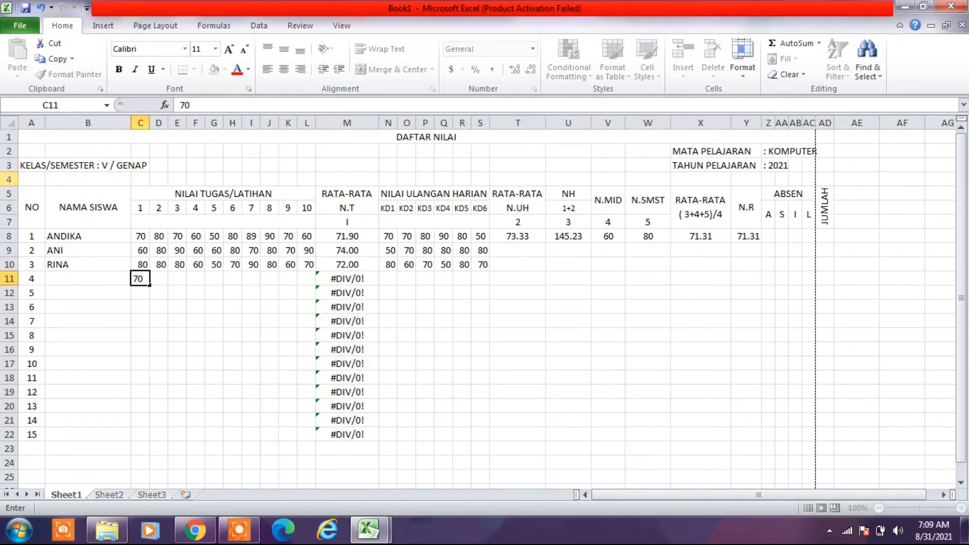
key("Tab")
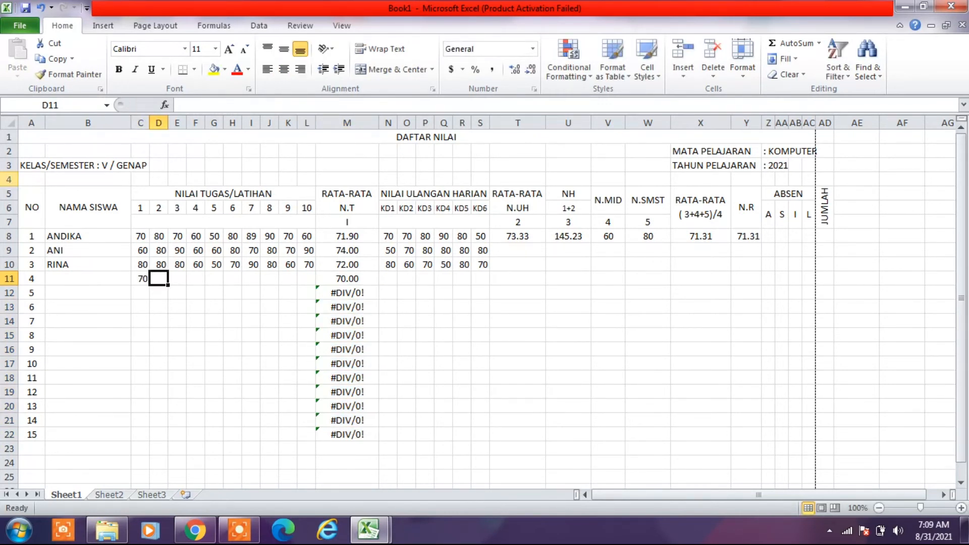
type("60")
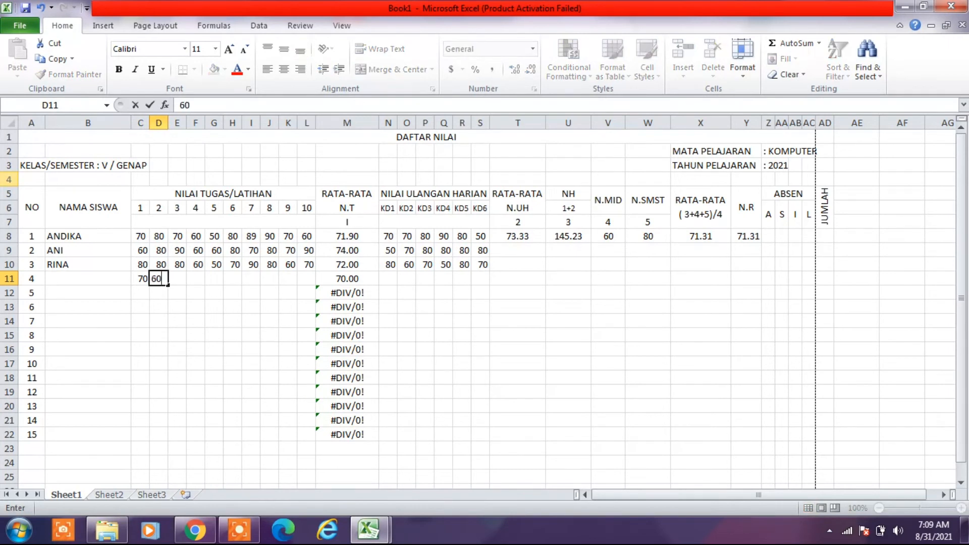
key("Tab")
type("60")
key("Tab")
type("70")
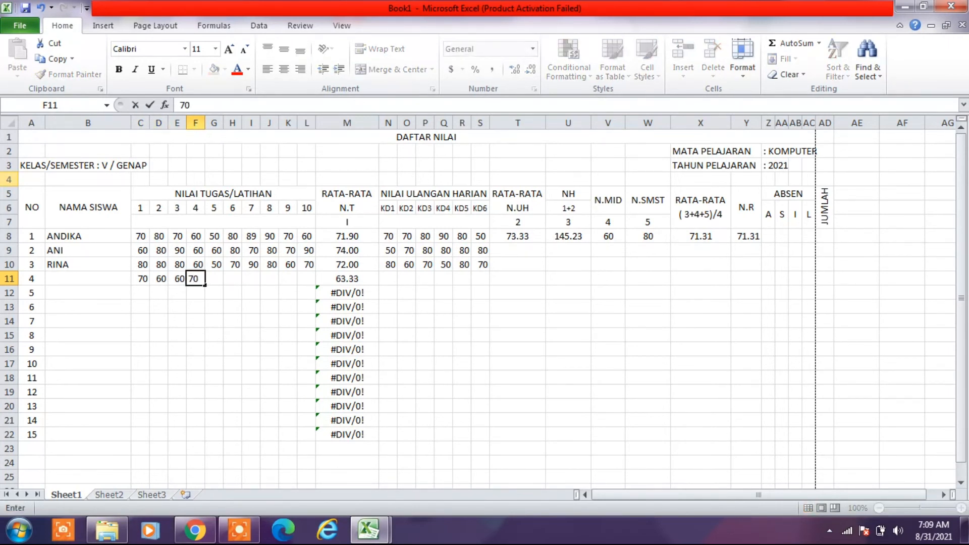
key("Tab")
type("90")
key("Tab")
type("90")
key("Tab")
type("90")
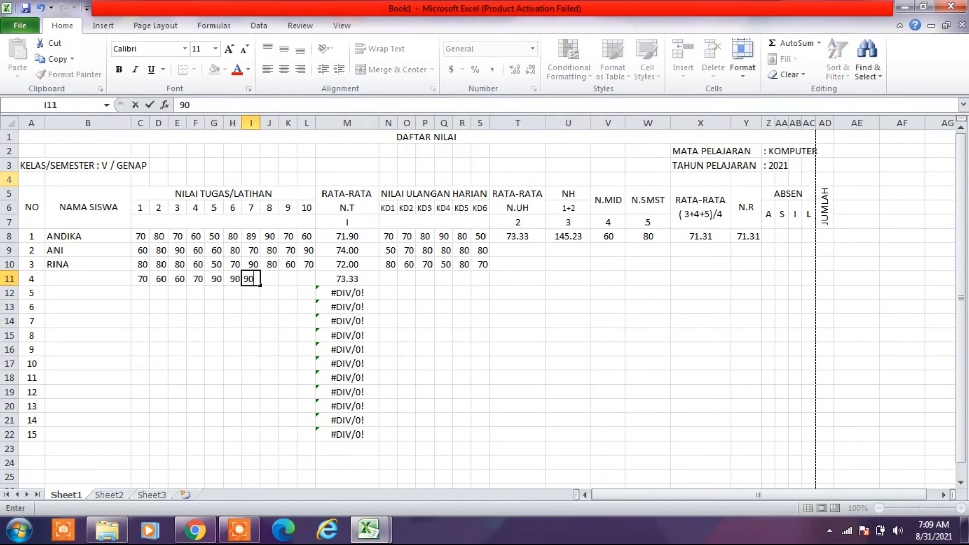
key("Tab")
type("90")
key("Tab")
type("90")
key("Tab")
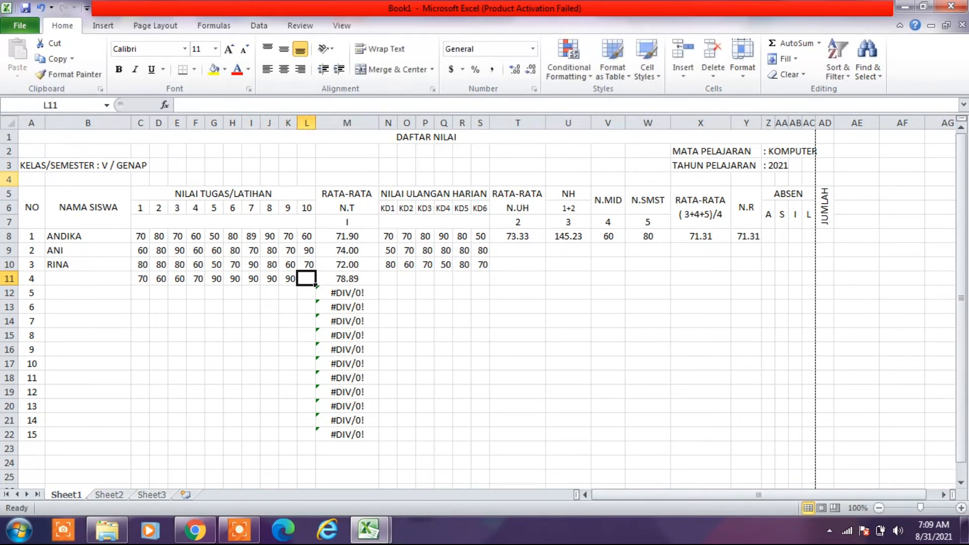
type("90")
key("Tab")
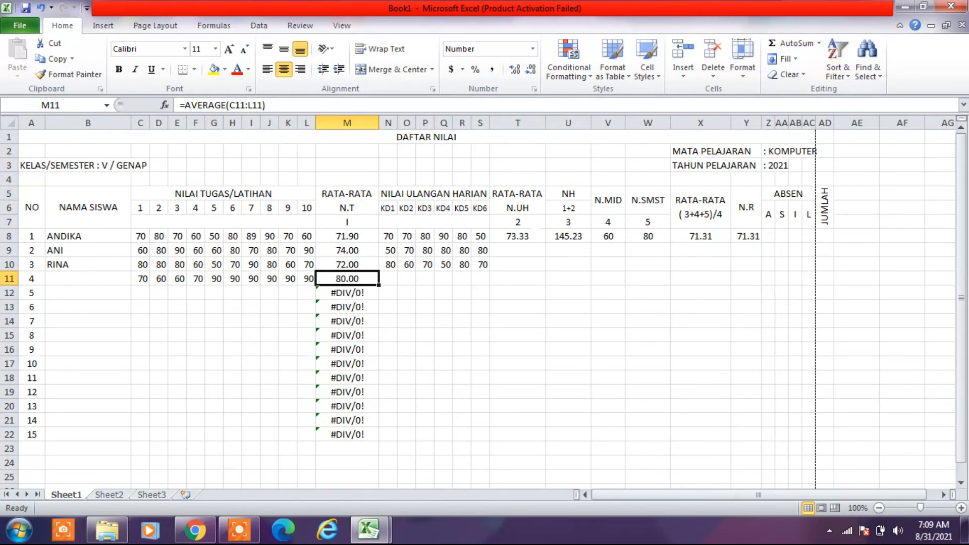
- Fill the first student's test average, NH, N.MID, N.SMST, overall average and N.R cells T8:Y8 down to row 10
left_click(522, 235)
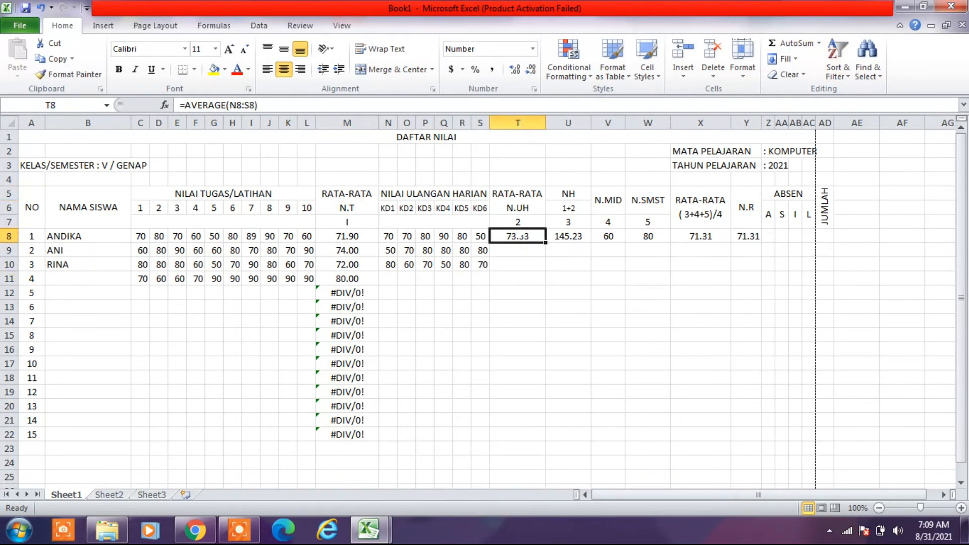
left_click_drag(517, 236, 730, 230)
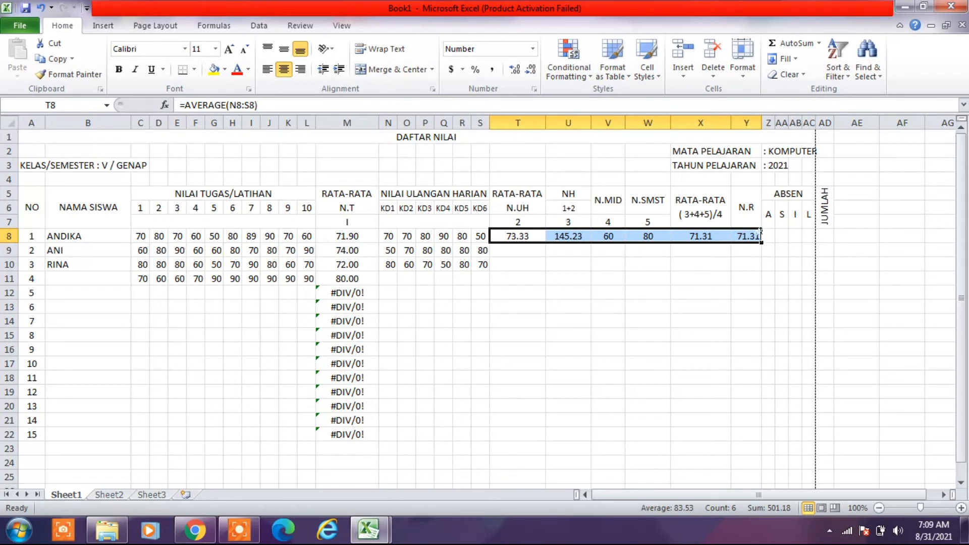
left_click_drag(761, 242, 765, 269)
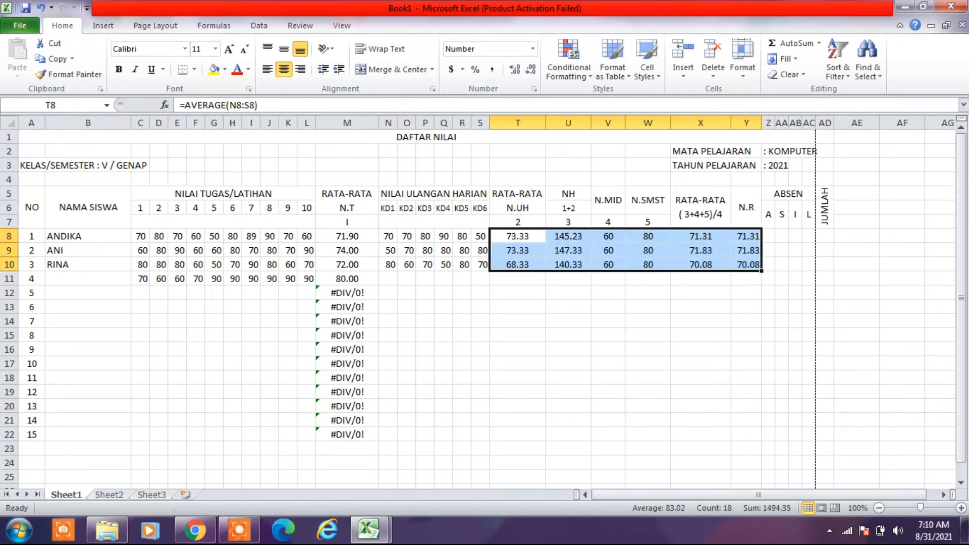
left_click(568, 406)
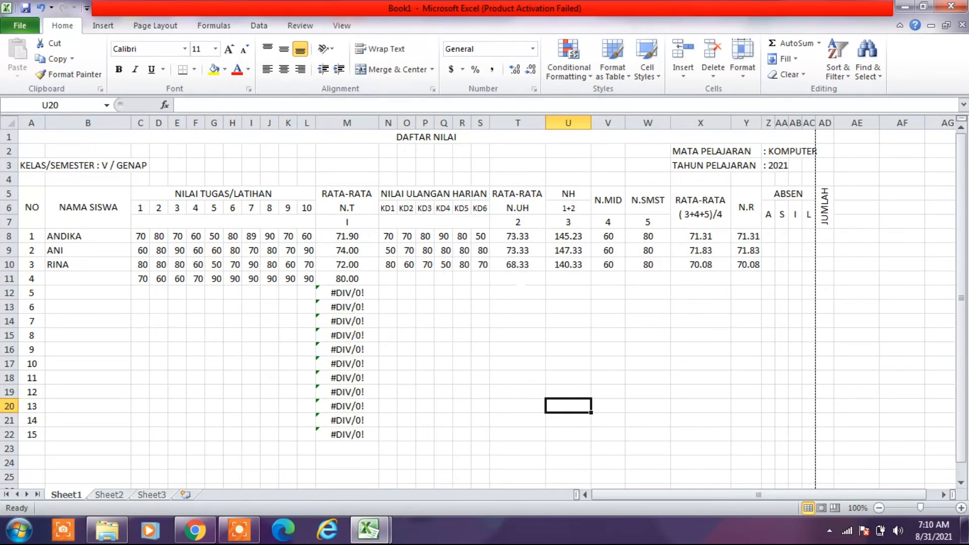
- Extend the T8:Y8 fill down to row 22 and widen the N.R column Y
left_click_drag(518, 236, 736, 440)
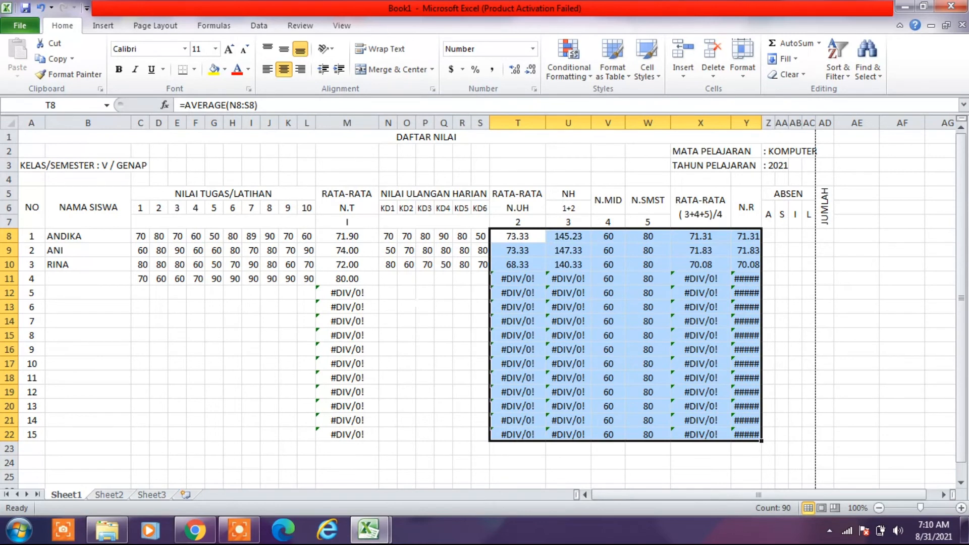
left_click(517, 281)
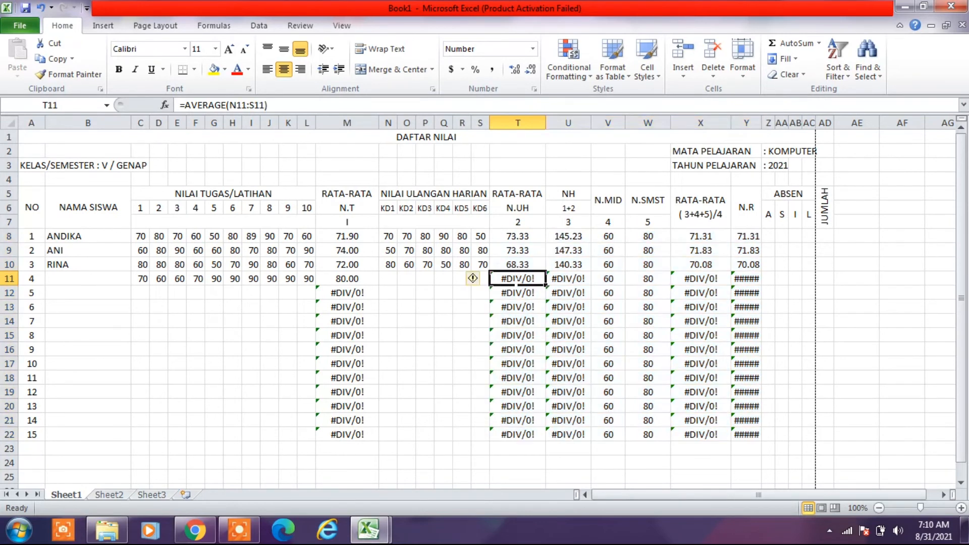
left_click(577, 278)
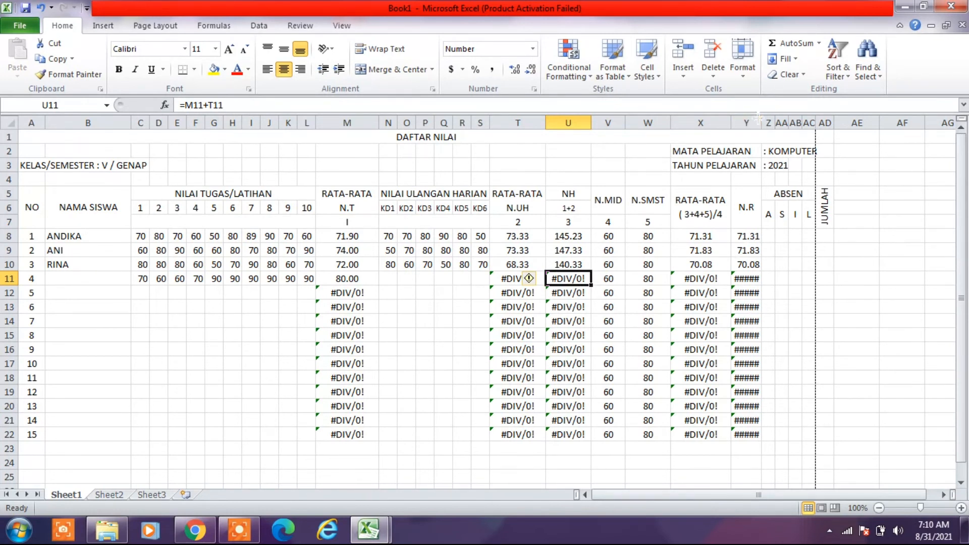
left_click_drag(762, 121, 776, 121)
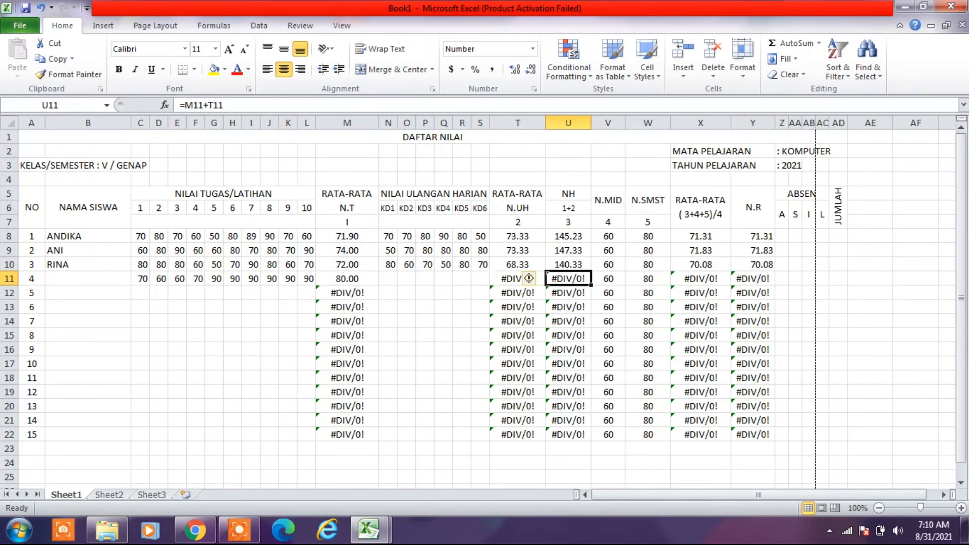
- Clear the contents of S11:Z22 and K12:O22 to remove the division errors from the unfilled student rows
left_click_drag(480, 278, 776, 438)
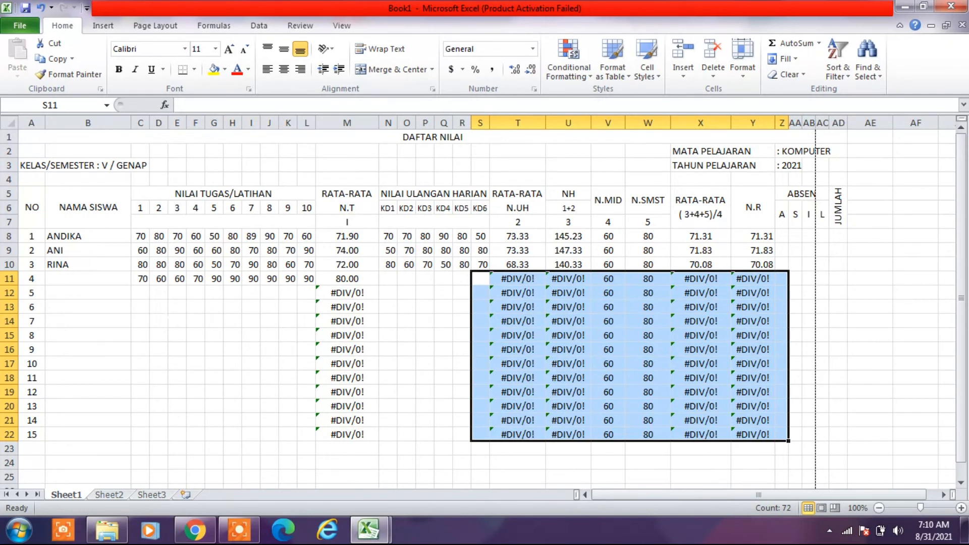
key("Delete")
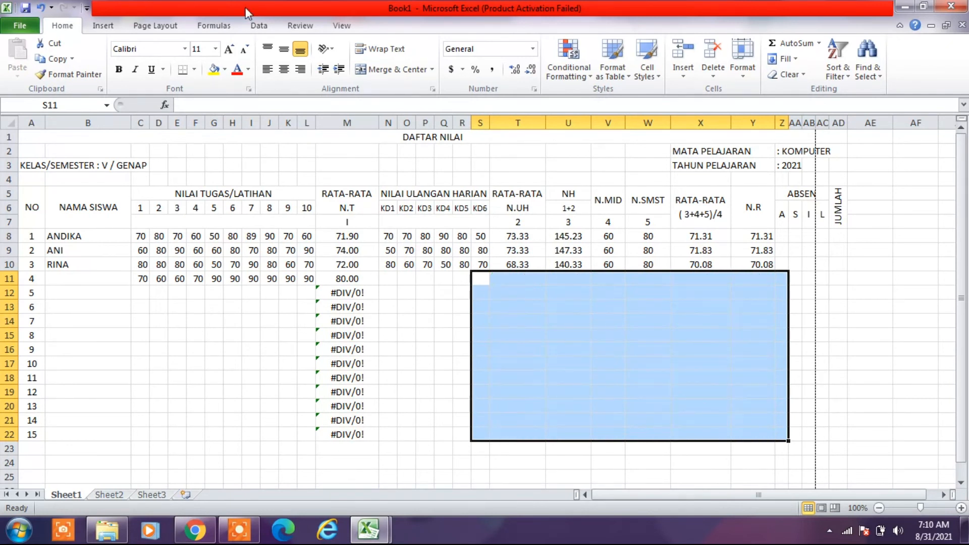
left_click_drag(288, 292, 400, 436)
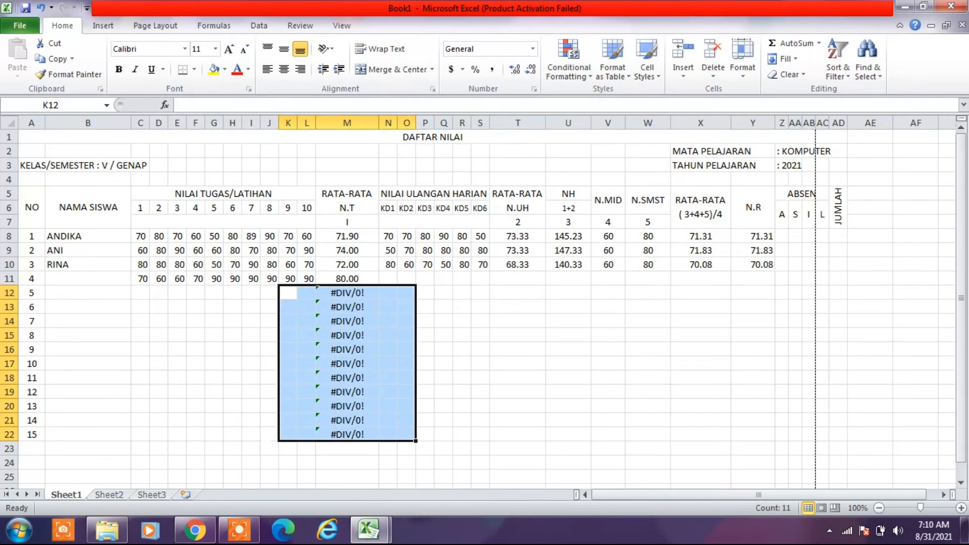
key("Delete")
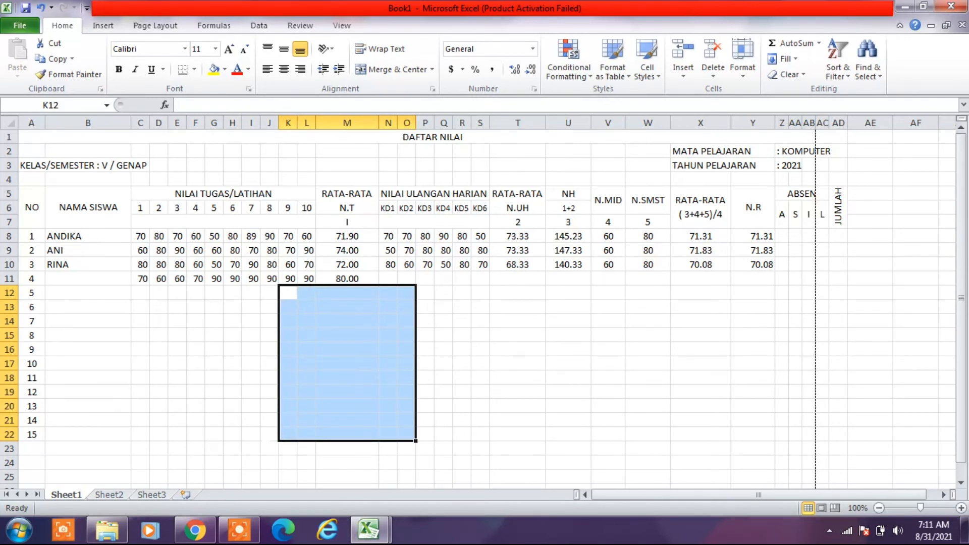
- Apply all borders to the whole grade table A5:AD22
left_click_drag(30, 207, 840, 431)
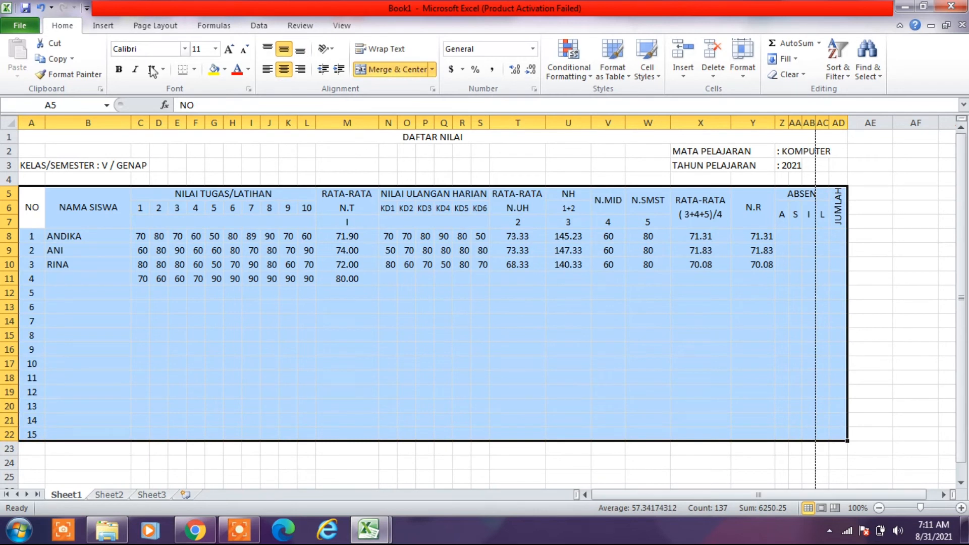
left_click(193, 73)
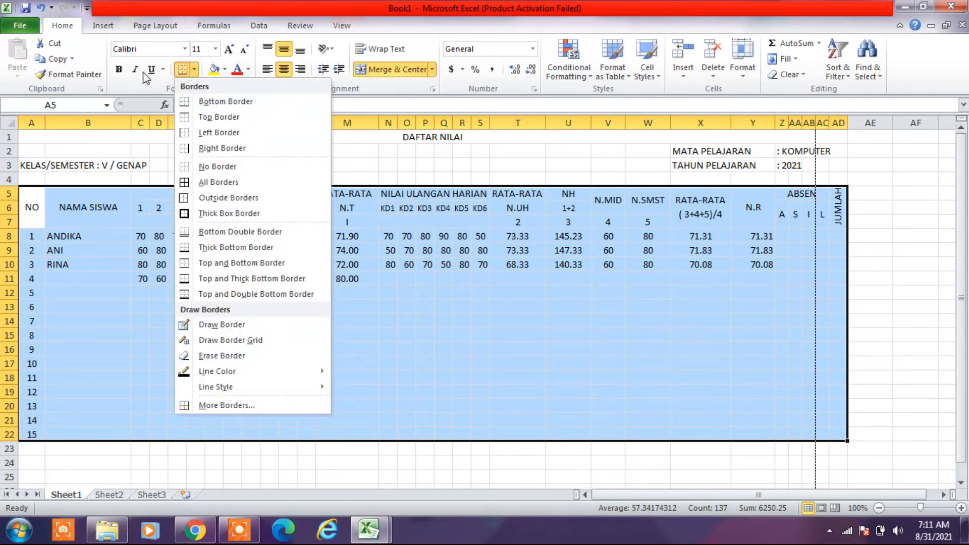
left_click(230, 183)
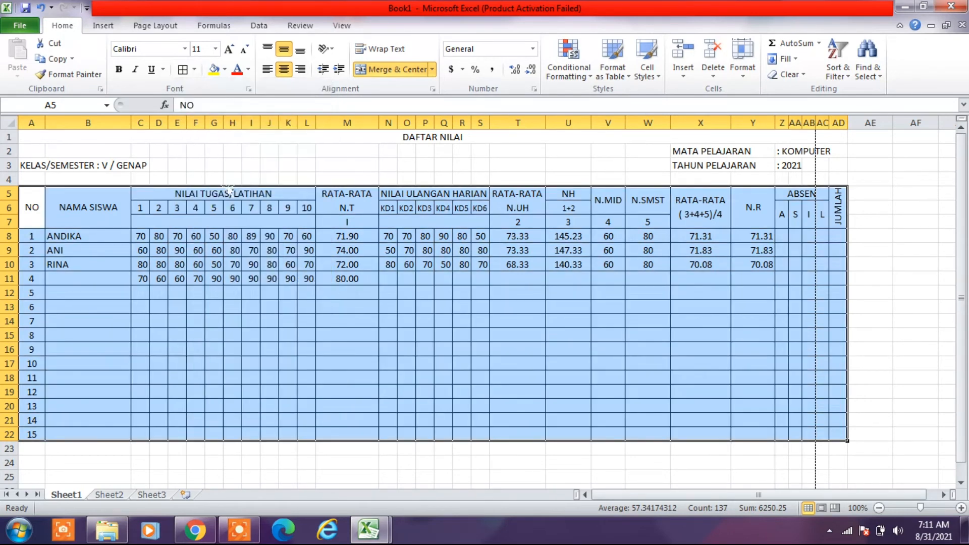
left_click(343, 346)
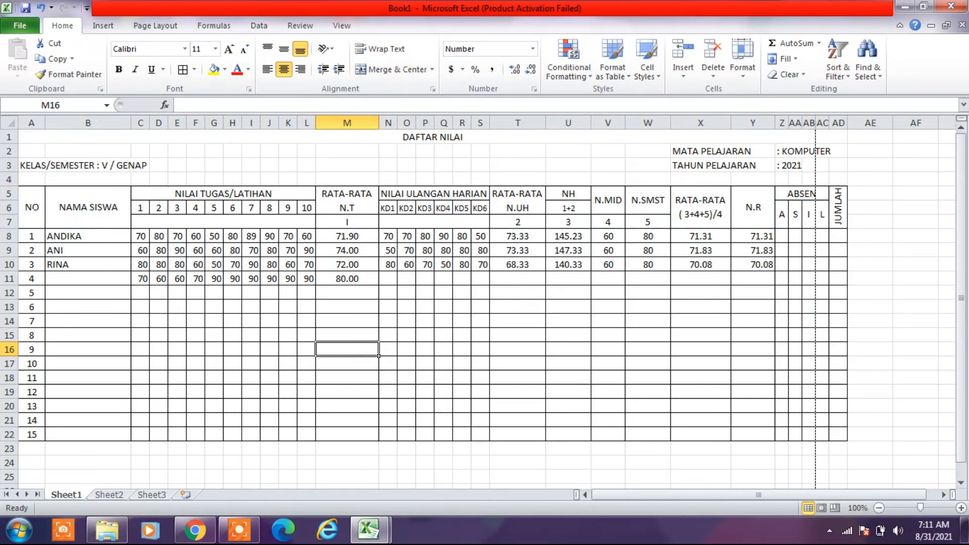
- Add a thick solid outline border around the whole grade table A5:AD22
left_click_drag(28, 199, 839, 434)
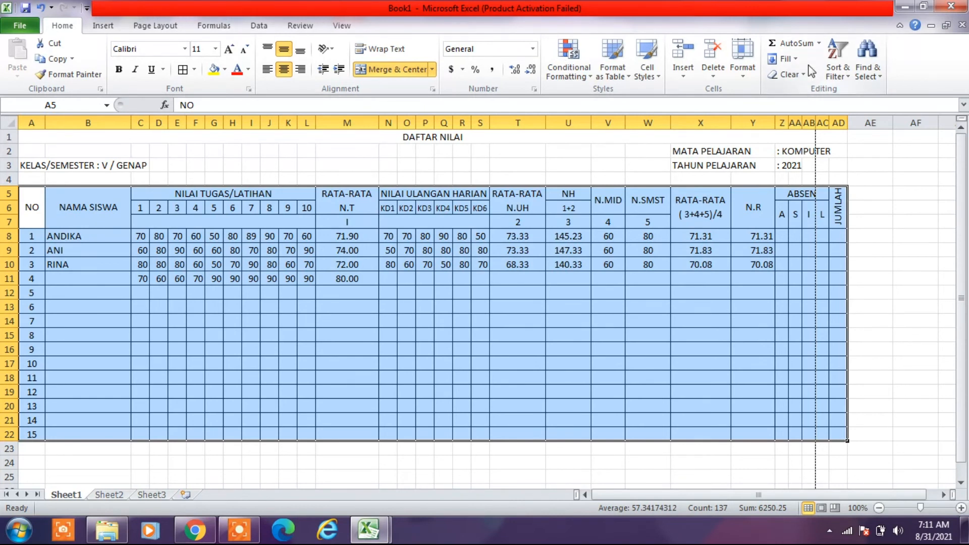
left_click(741, 75)
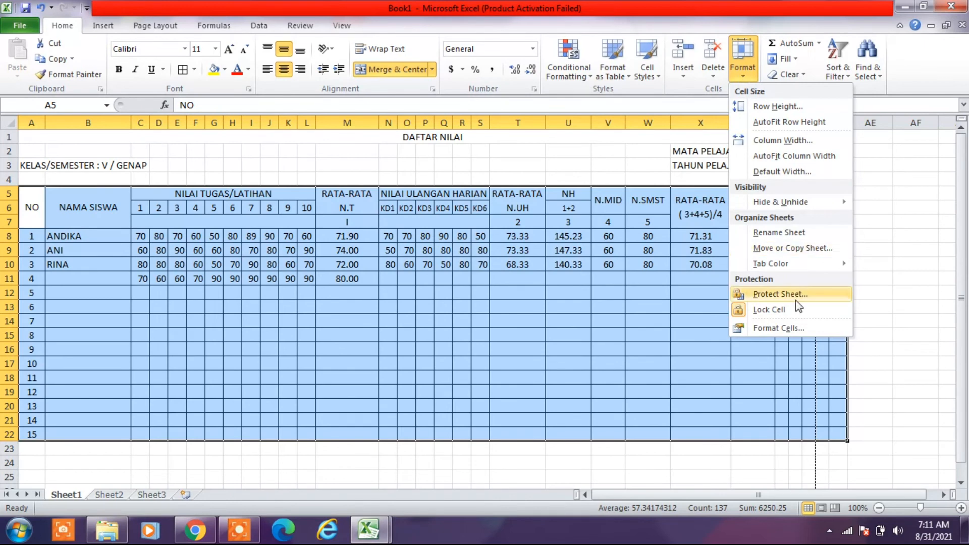
left_click(797, 327)
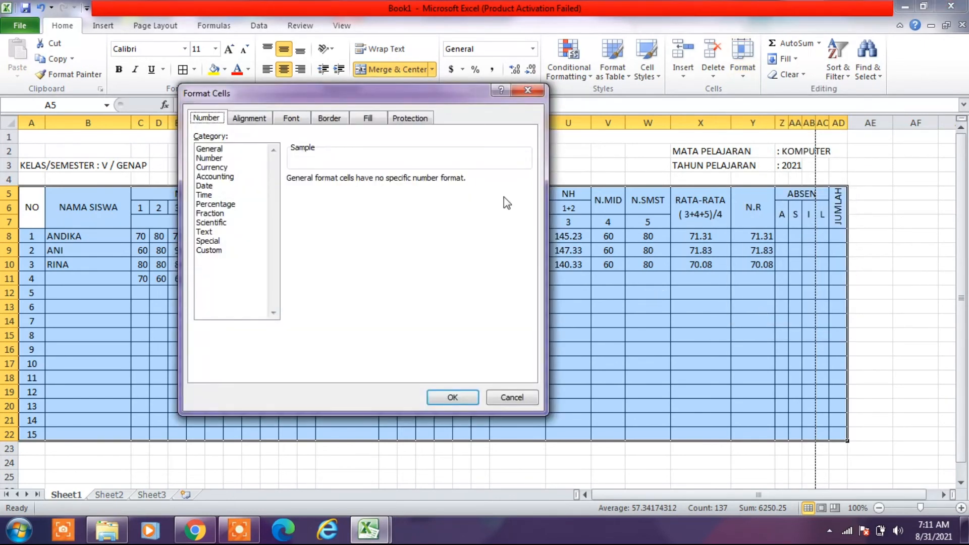
left_click(323, 117)
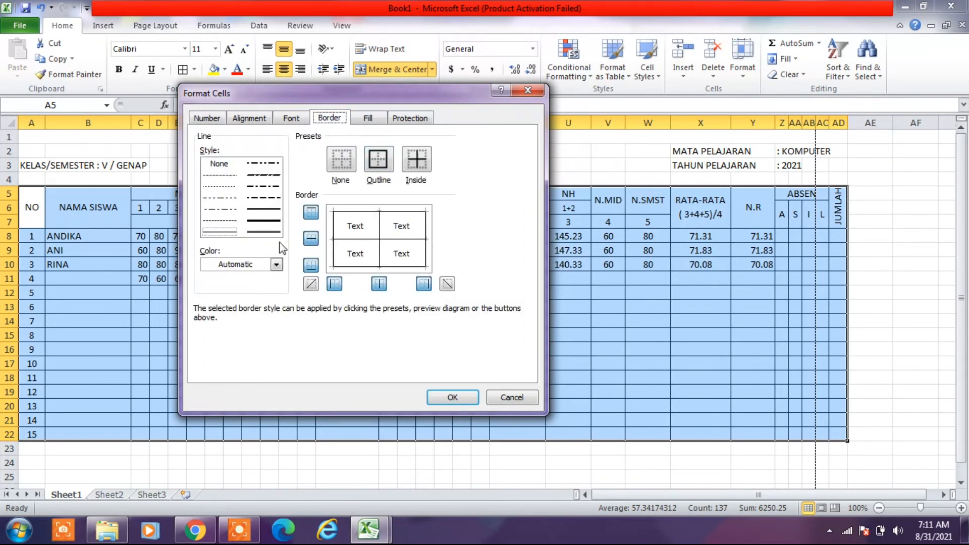
left_click(265, 221)
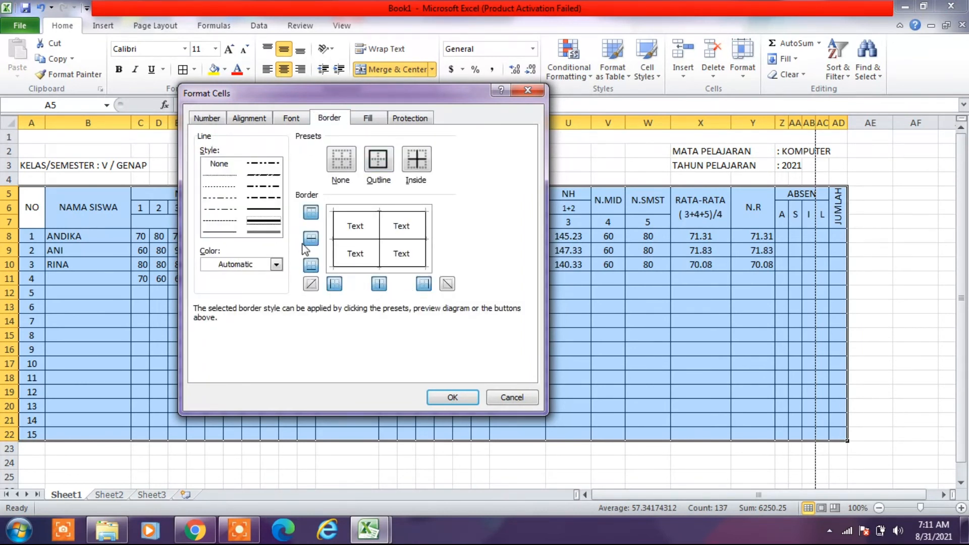
left_click(346, 227)
left_click(379, 159)
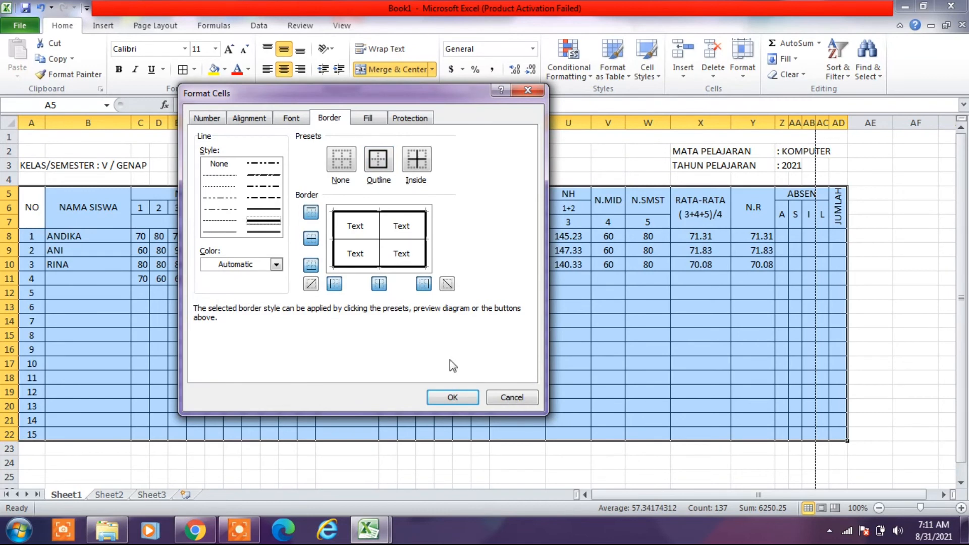
left_click(459, 398)
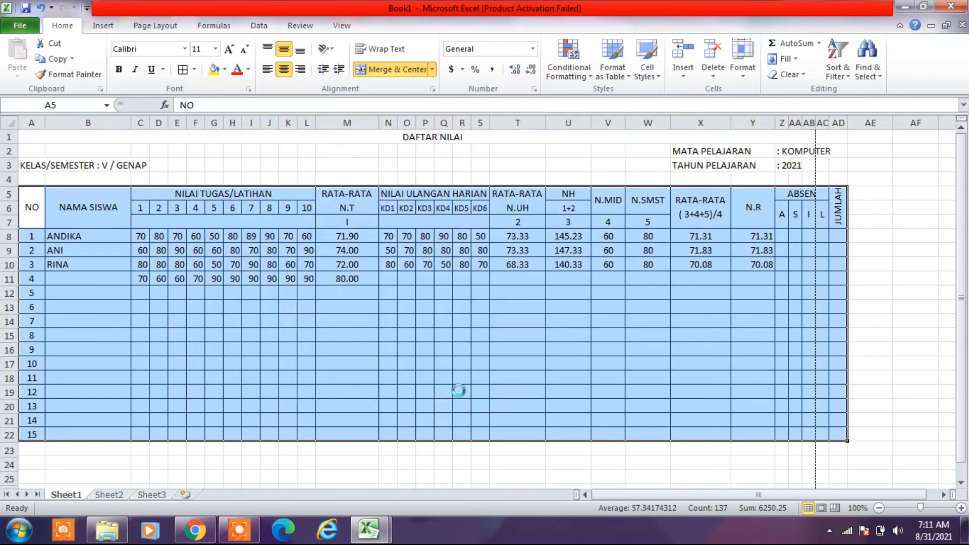
left_click(461, 392)
- Add a thick solid bottom border beneath the header block A5:AD7 of the grade table
left_click(33, 207)
left_click_drag(33, 207, 838, 222)
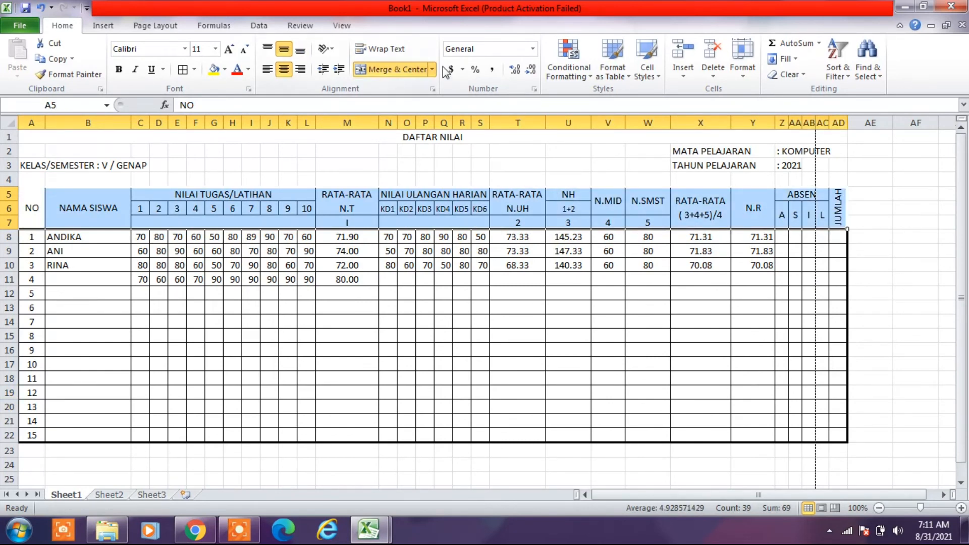
left_click(744, 80)
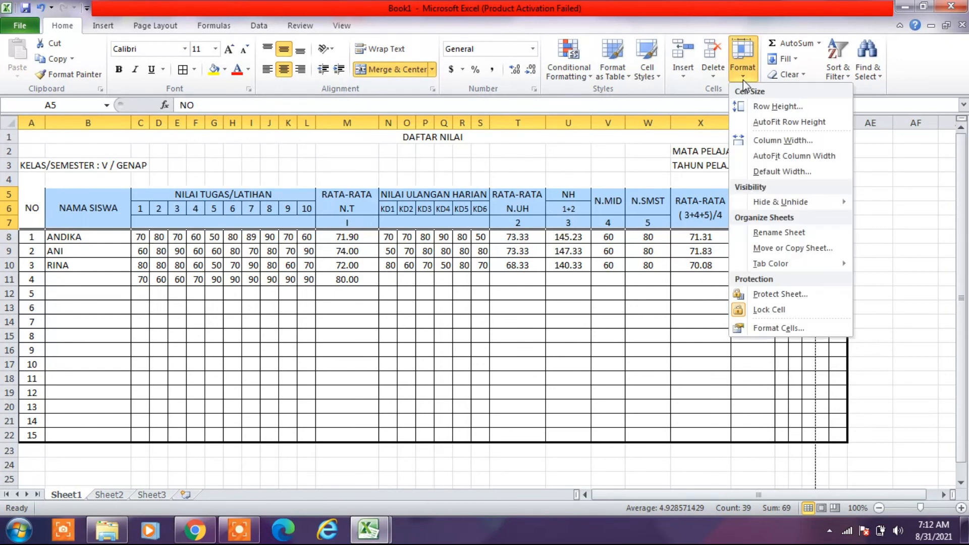
left_click(802, 329)
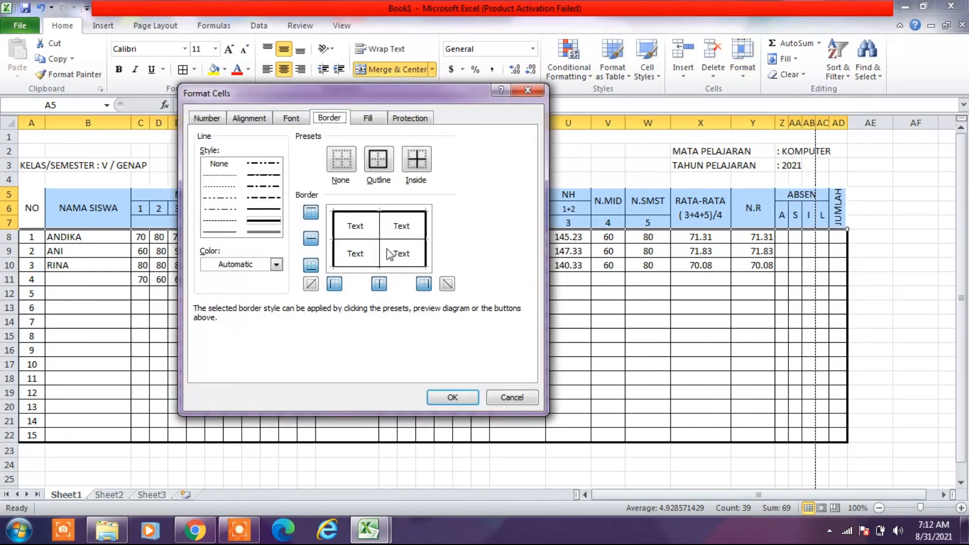
left_click(387, 268)
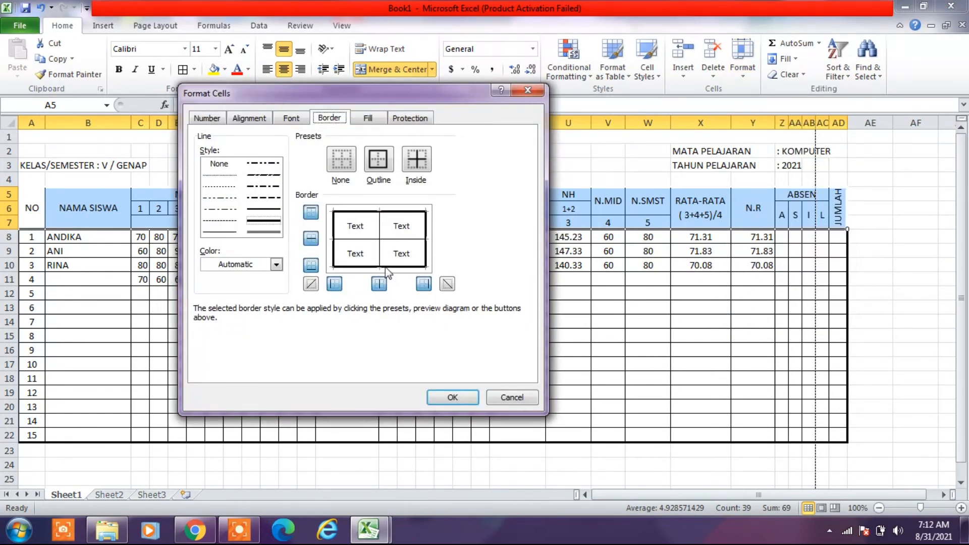
left_click(440, 398)
left_click(443, 365)
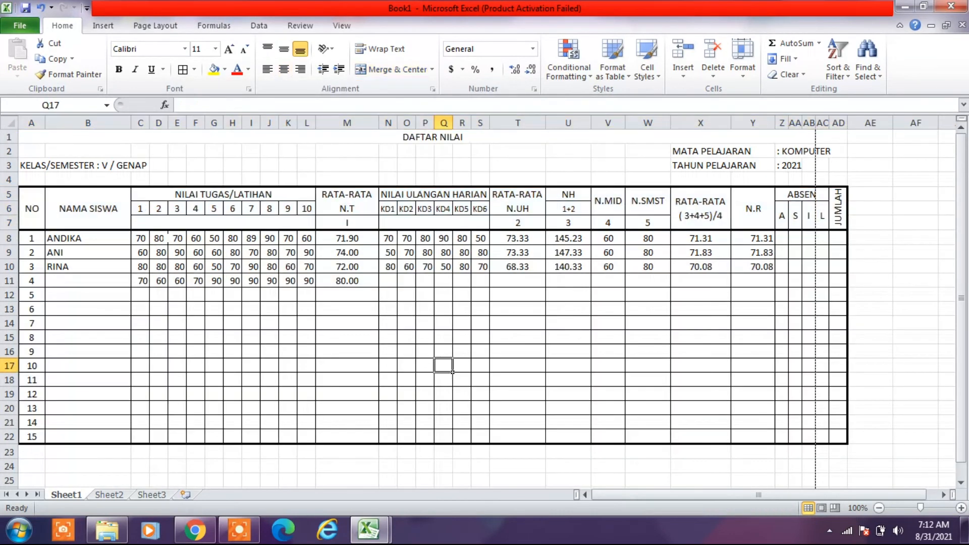
- Fill the header block A5:AD7 with the lightest olive green theme colour
left_click_drag(31, 205, 830, 207)
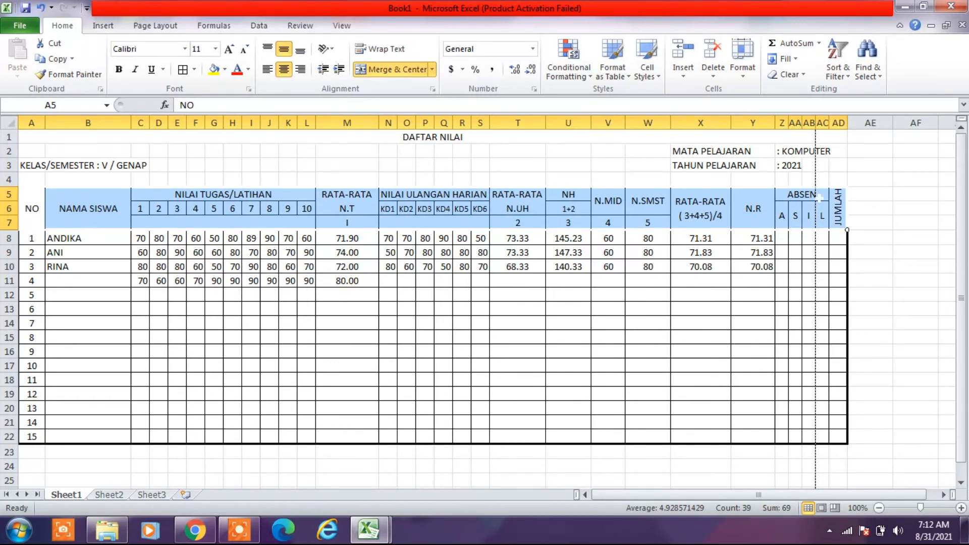
left_click(225, 70)
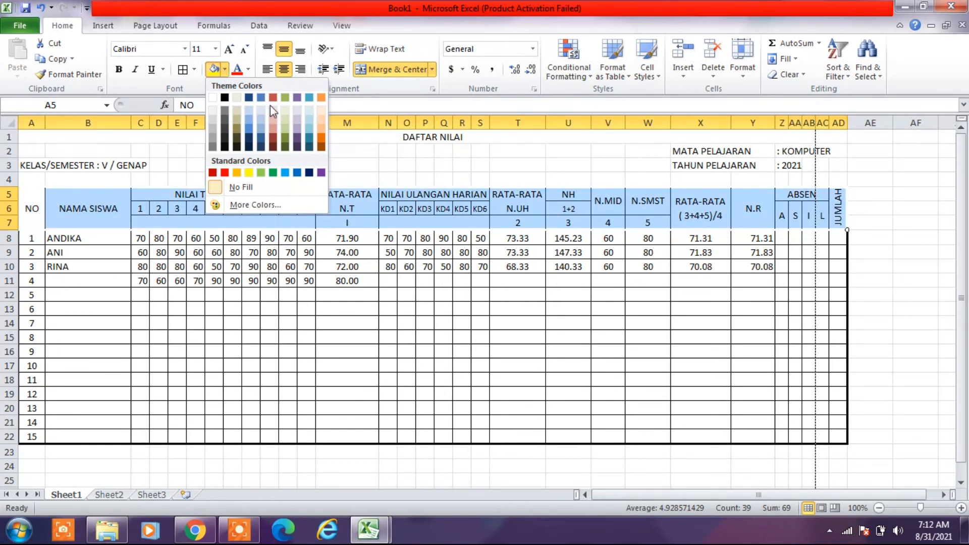
left_click(284, 113)
left_click(273, 268)
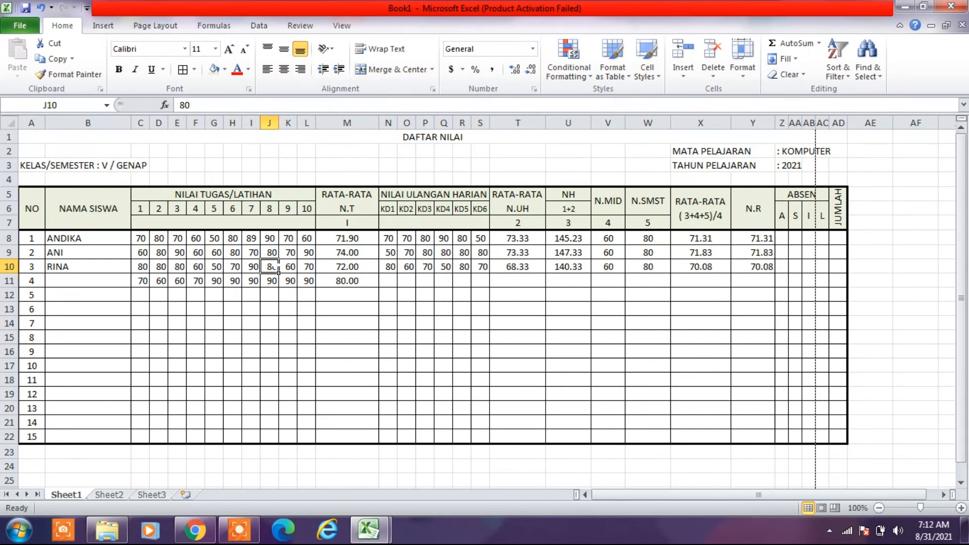
- Fill the header block A5:AD7 with the second-lightest red theme tint
left_click_drag(32, 208, 838, 205)
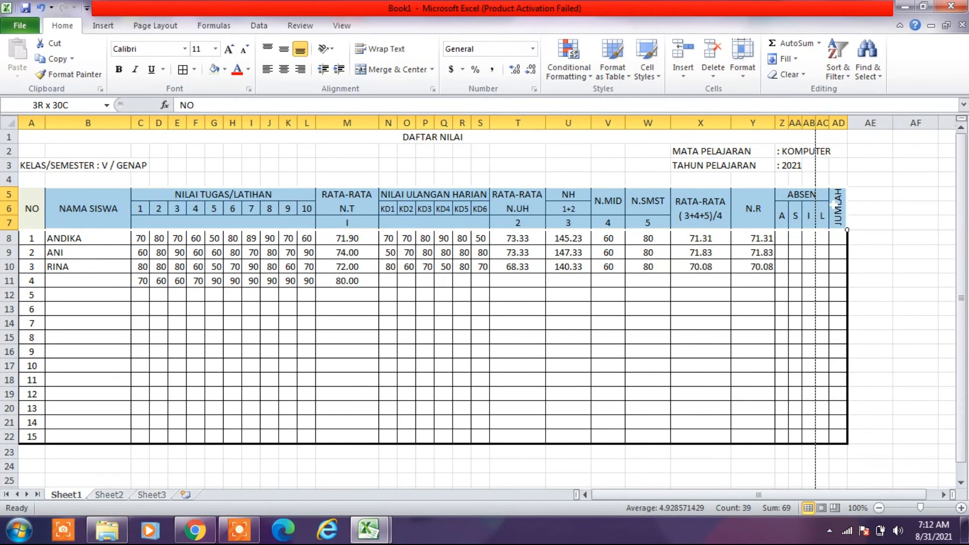
left_click(223, 69)
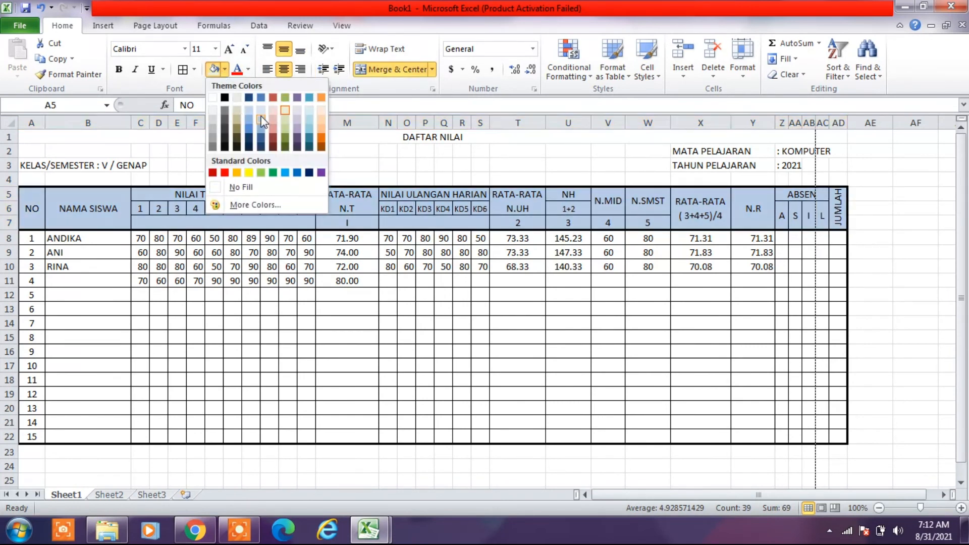
left_click(275, 119)
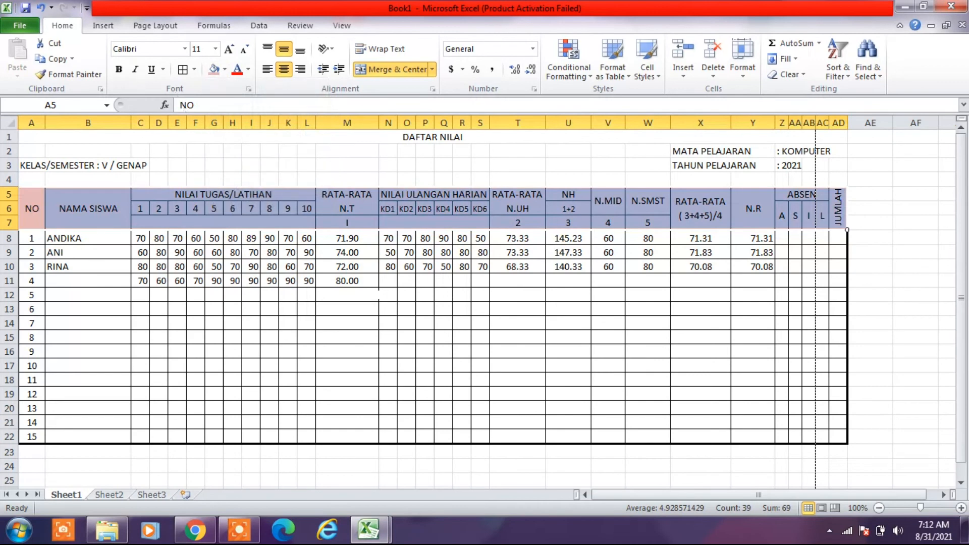
left_click(388, 295)
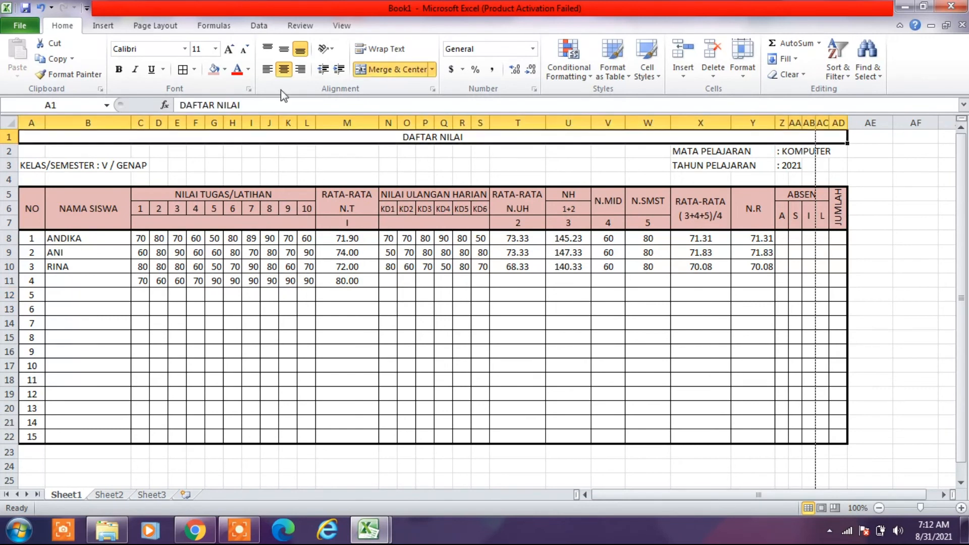
- Make the DAFTAR NILAI title bold and set its font size to 16
left_click(118, 70)
left_click(215, 49)
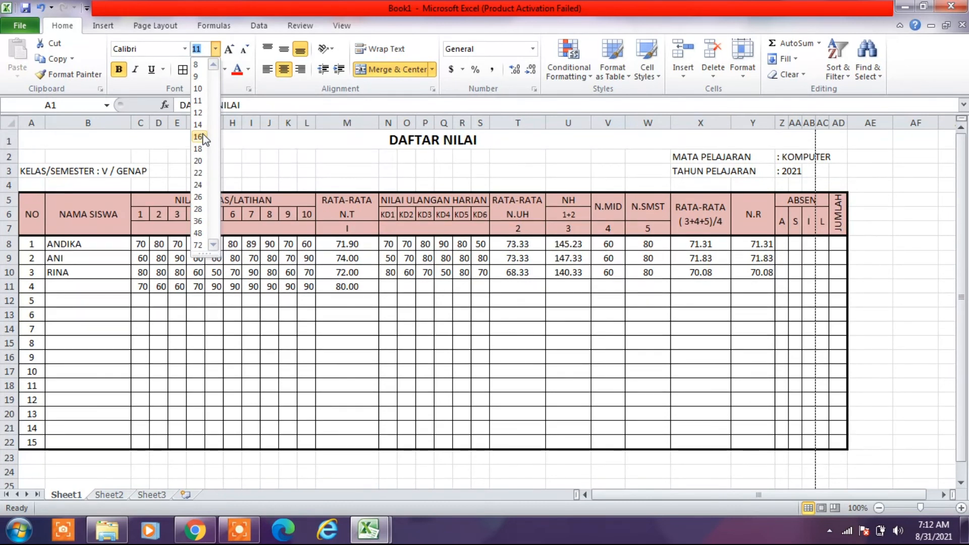
left_click(199, 137)
left_click(232, 329)
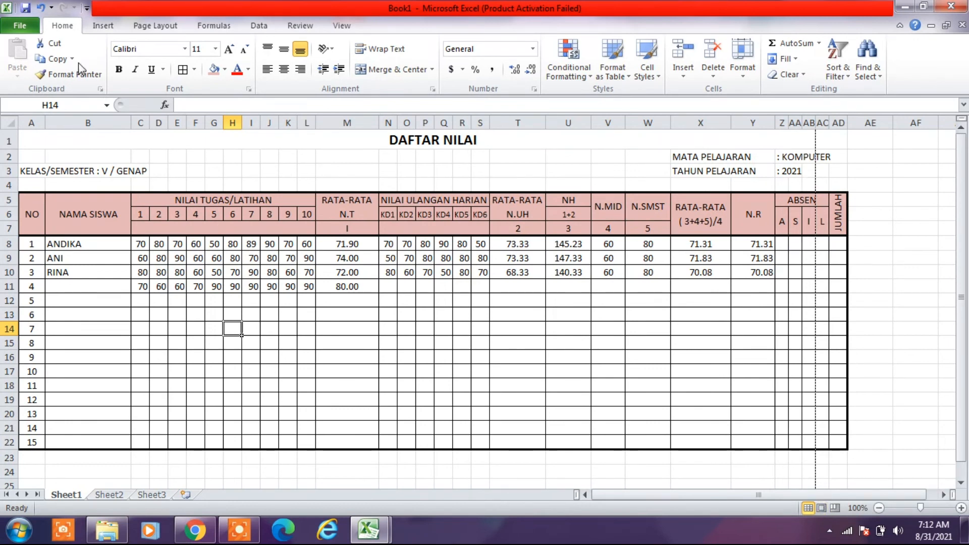
- In the print preview, show the margins and reduce the right margin to 0.2" and the left margin to 0.49"
left_click(21, 26)
left_click(20, 26)
left_click(20, 26)
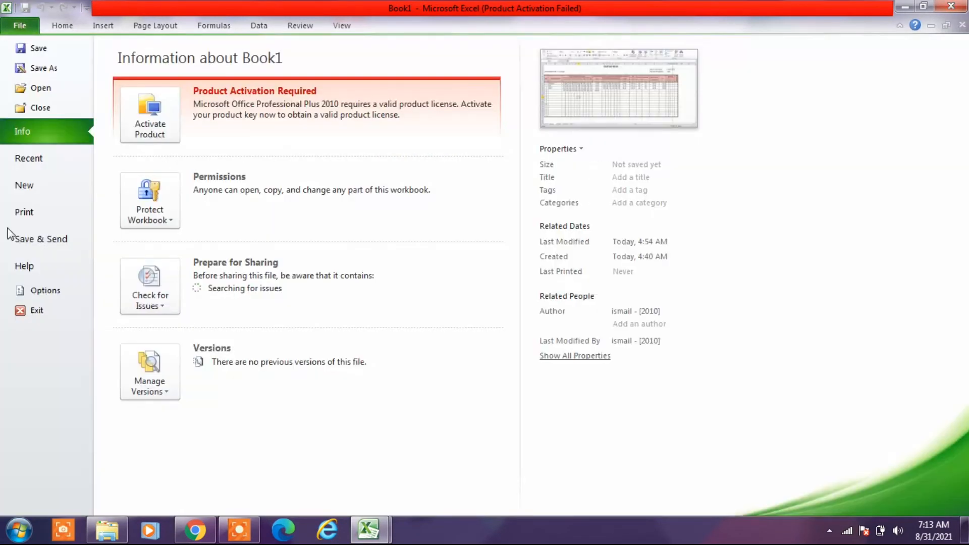
left_click(25, 219)
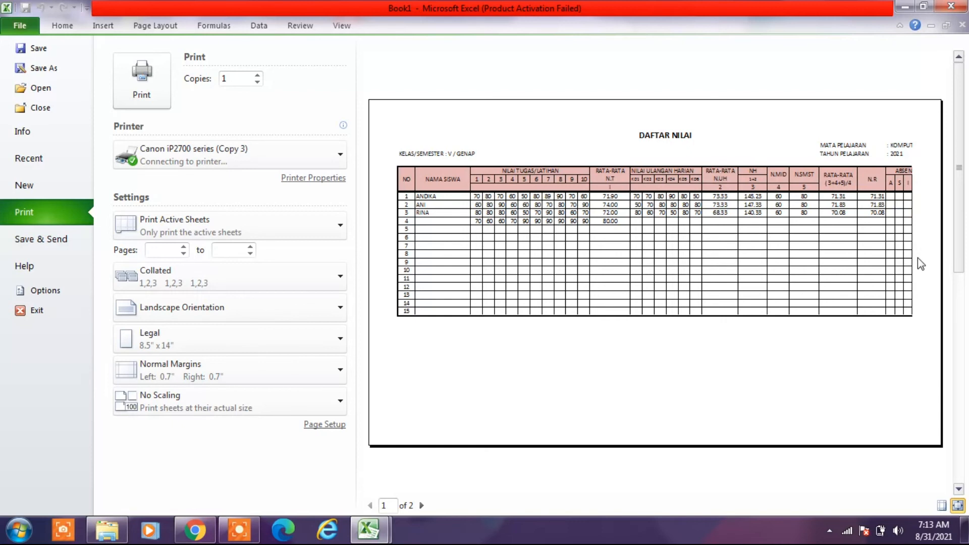
left_click(943, 506)
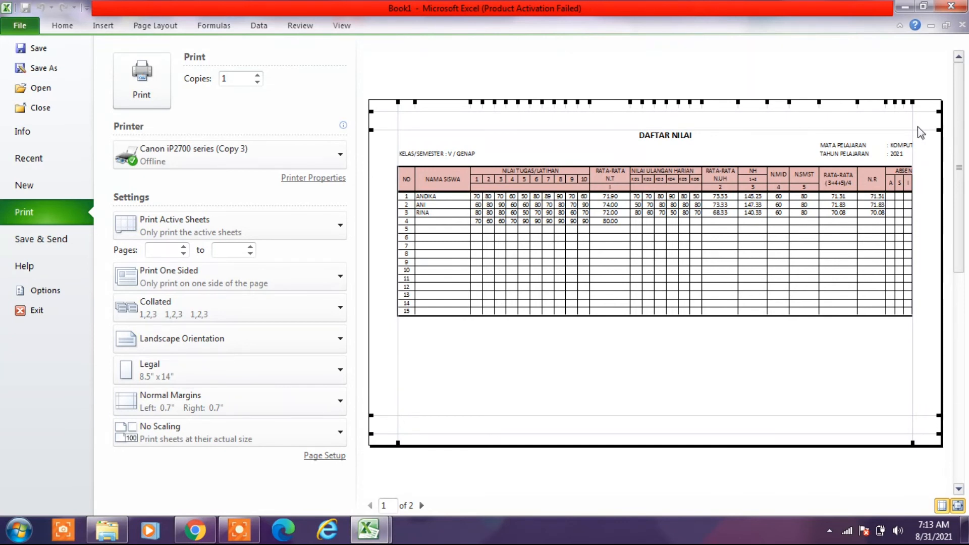
left_click_drag(913, 131, 933, 130)
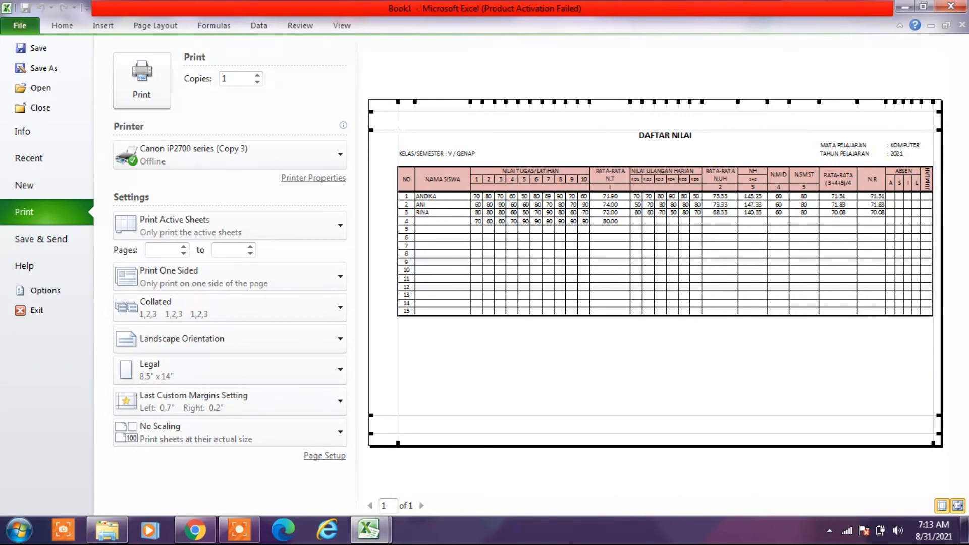
left_click_drag(398, 129, 389, 128)
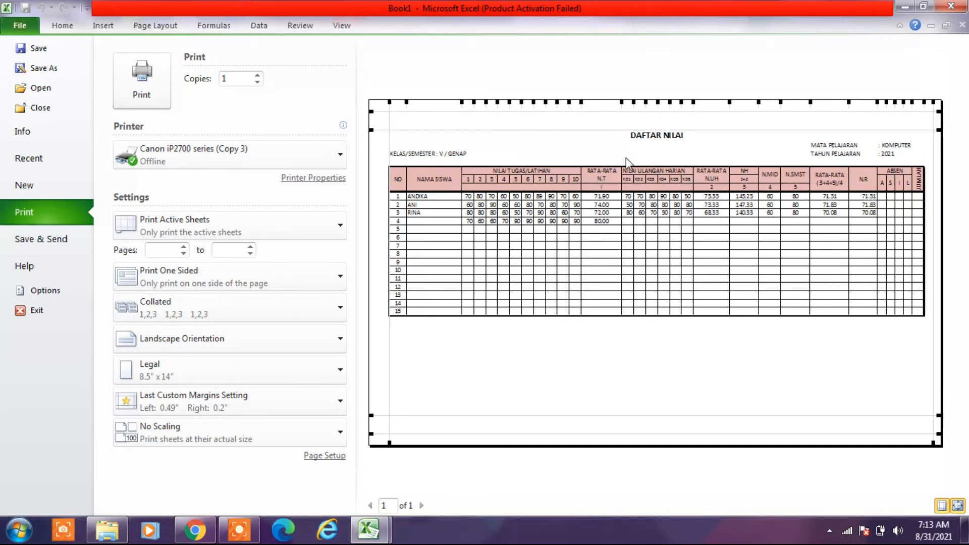
- Narrow the N.T, N.MID and N.SMST columns slightly in the print preview, hide the margin guides, and return to the worksheet
left_click_drag(622, 103, 619, 109)
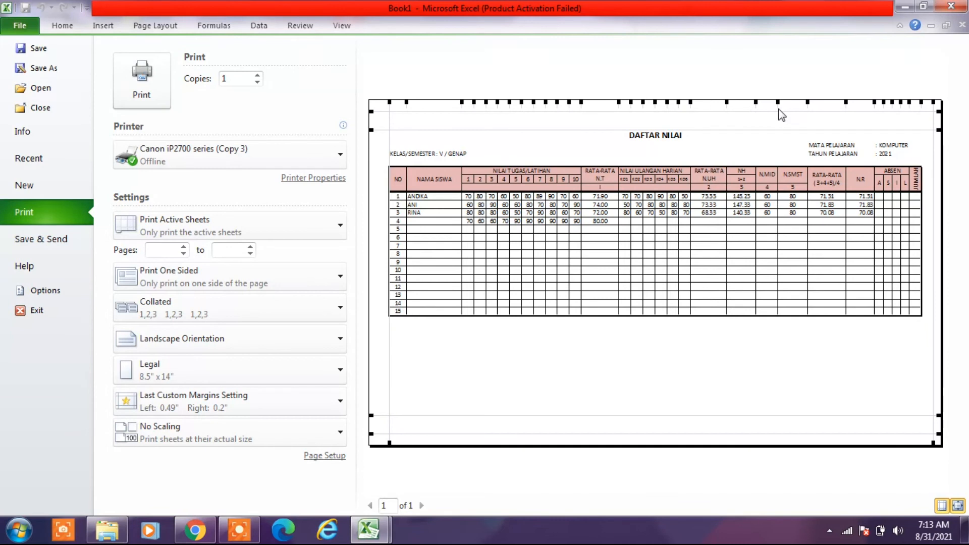
left_click_drag(779, 103, 803, 107)
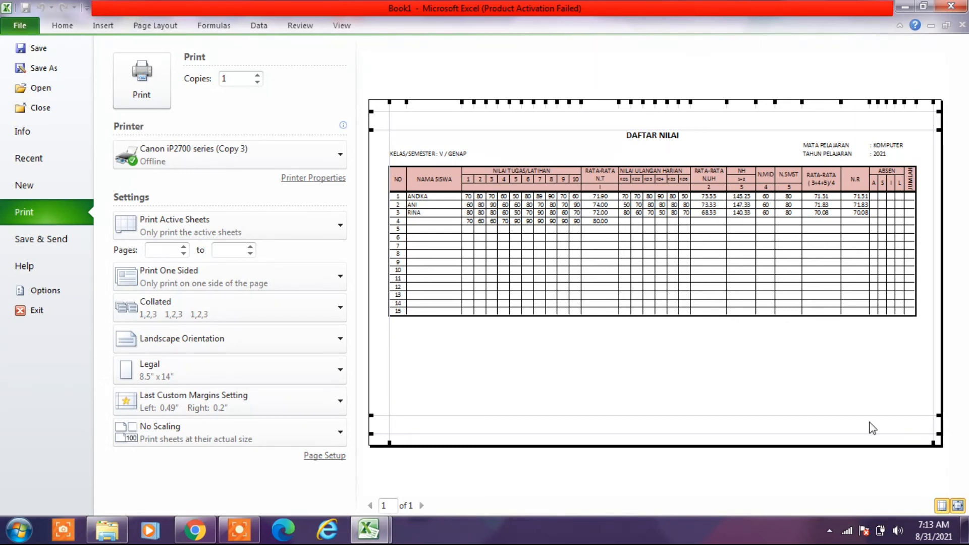
left_click(940, 508)
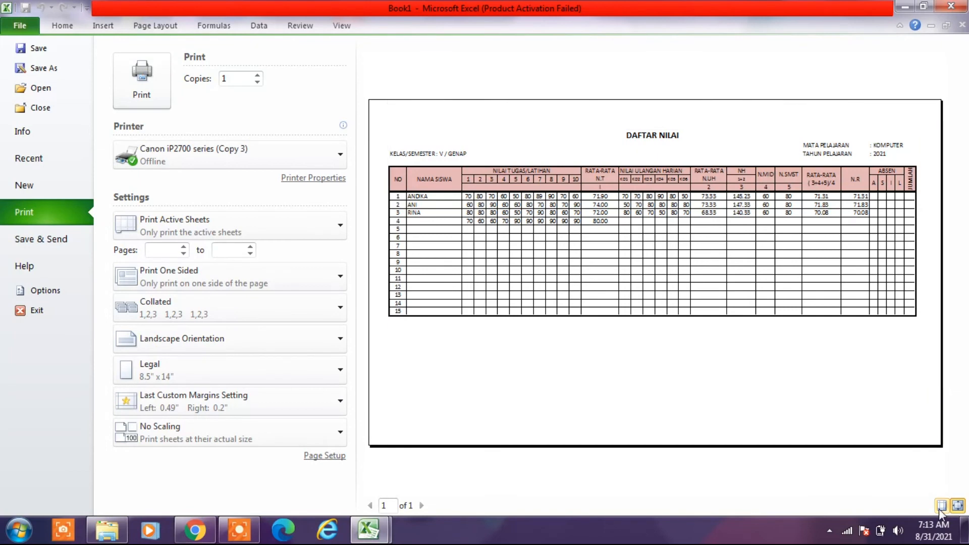
left_click(61, 25)
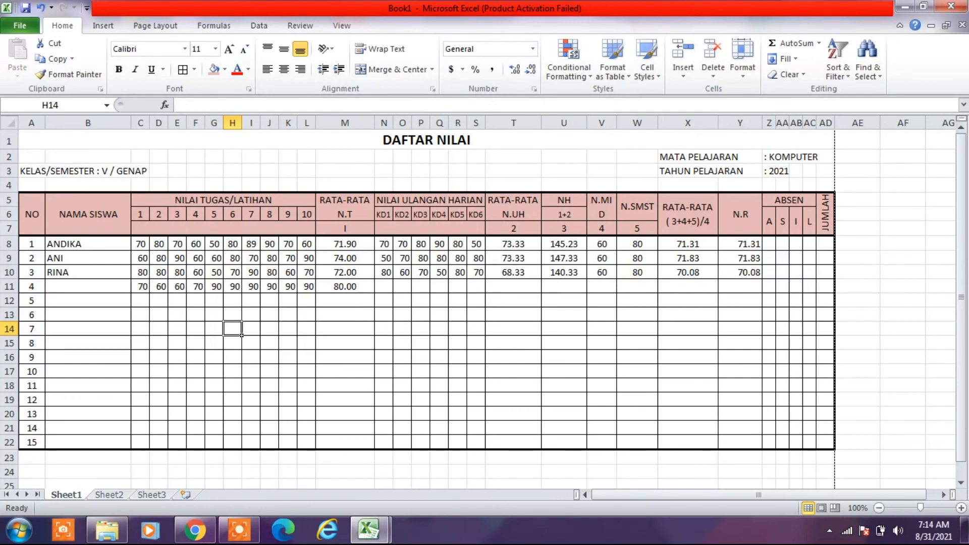
- Set the height of the student rows 8 to 22 to 17
left_click_drag(160, 258, 354, 271)
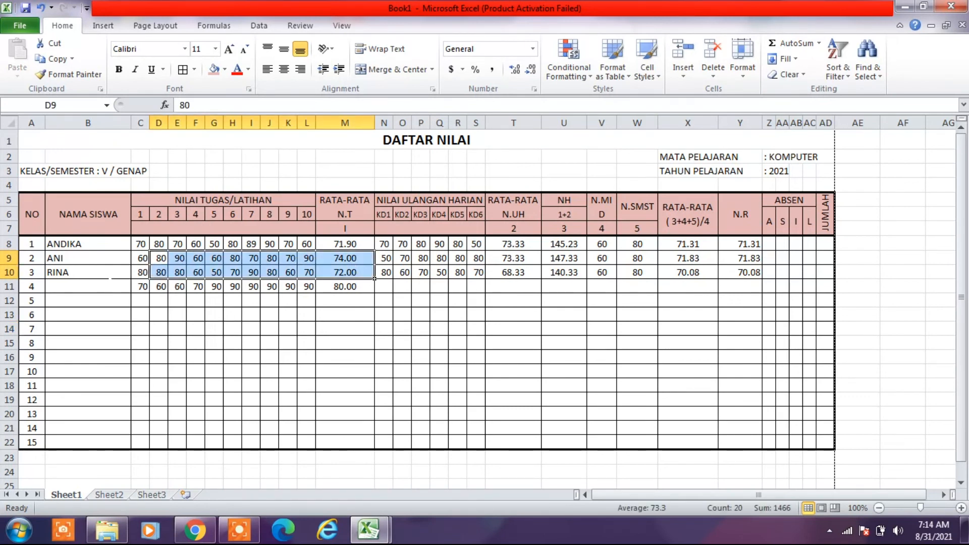
left_click_drag(143, 244, 171, 439)
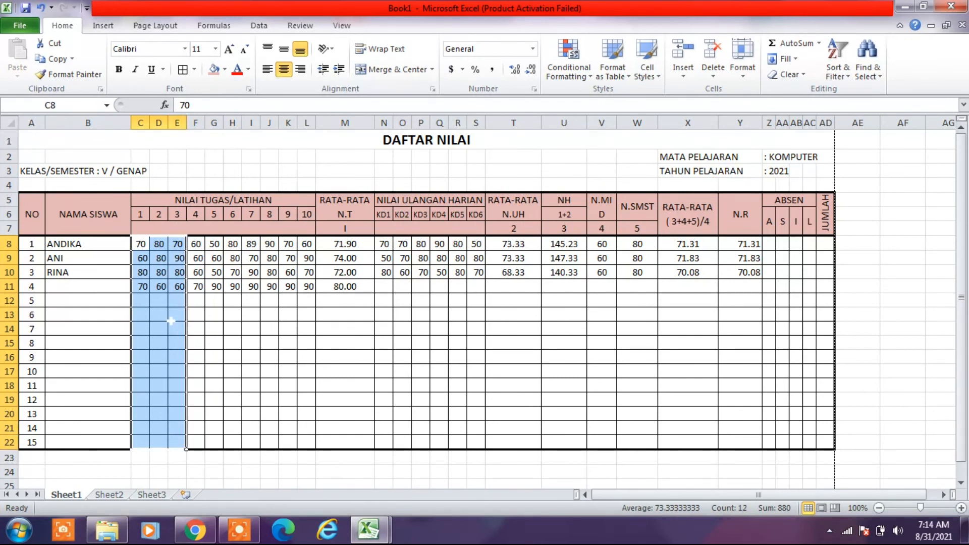
left_click(743, 72)
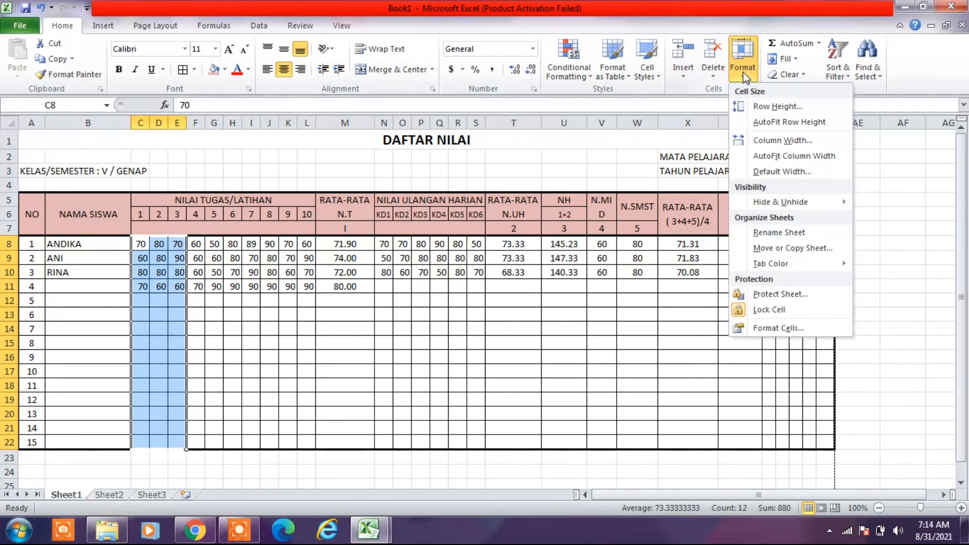
left_click(753, 112)
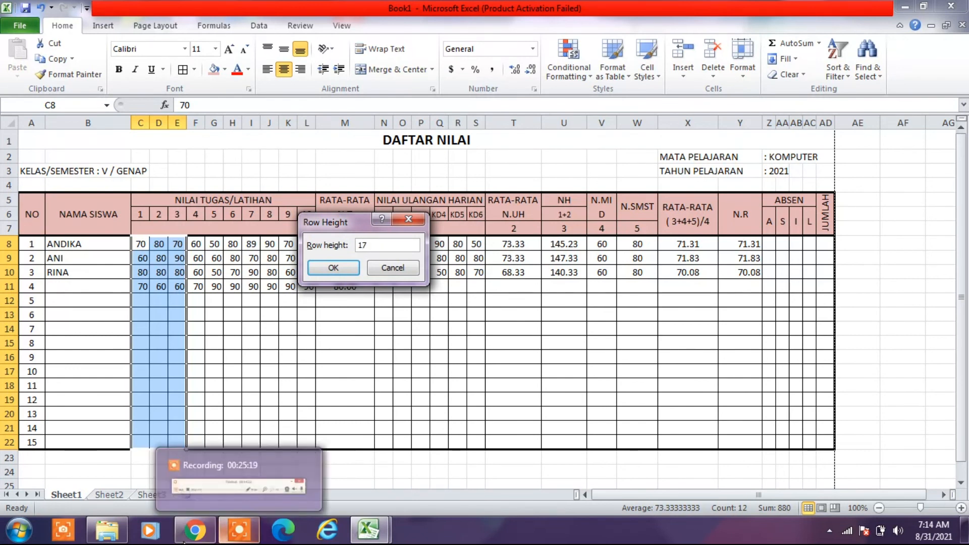
left_click(334, 267)
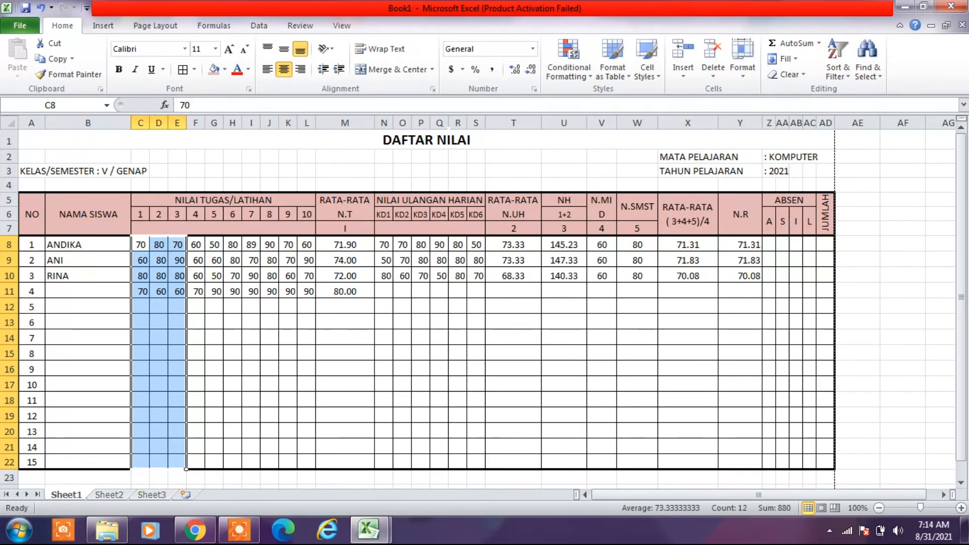
left_click(745, 73)
left_click(753, 142)
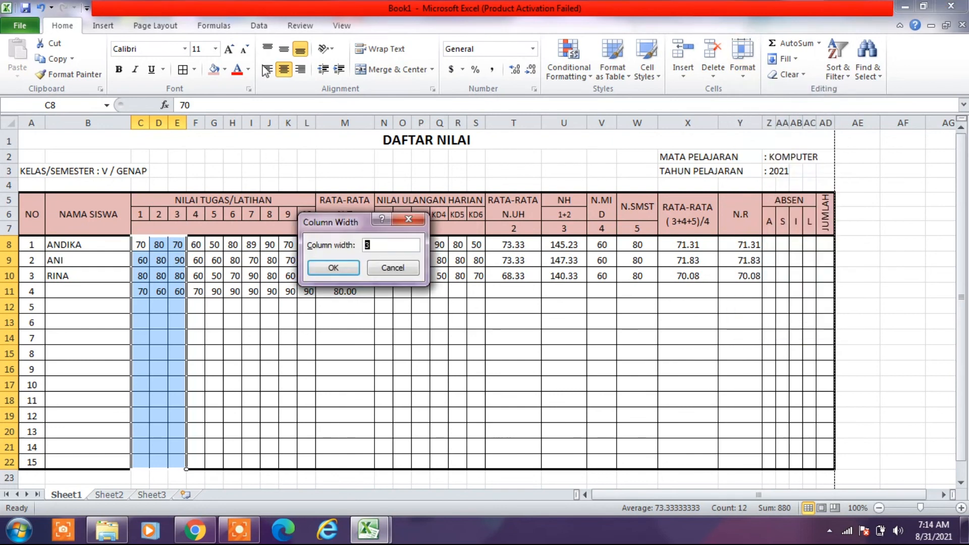
left_click(398, 269)
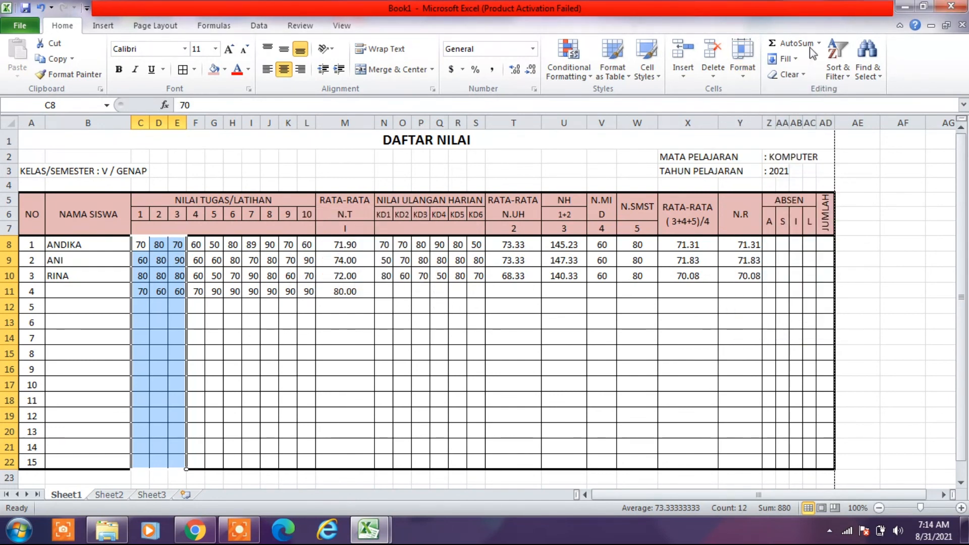
- Set the height of the student rows 8 to 22 to 25
left_click(745, 75)
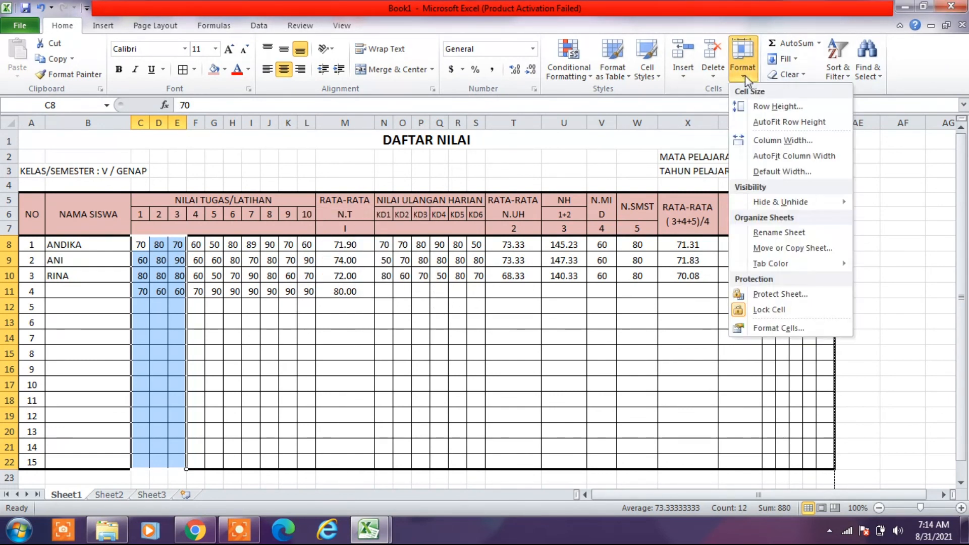
left_click(771, 107)
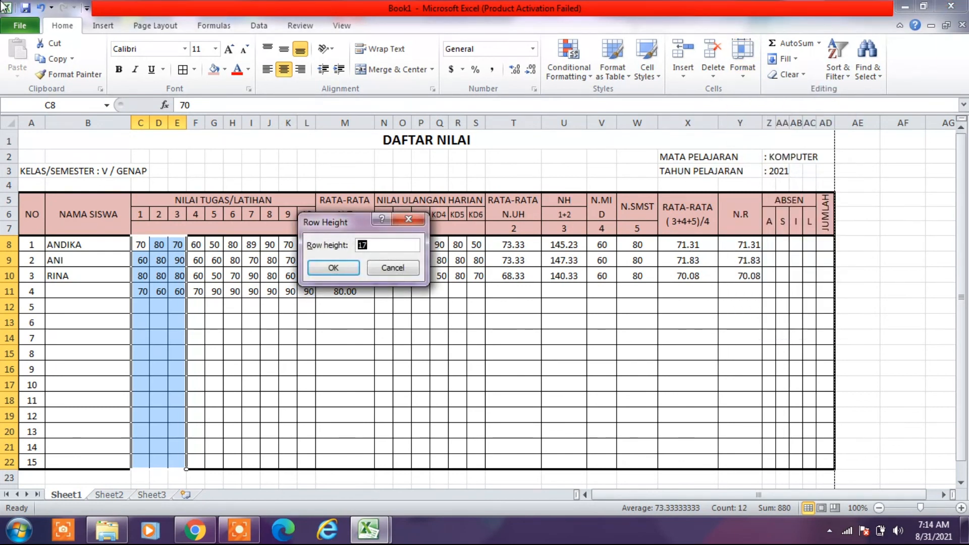
type("25")
left_click(332, 267)
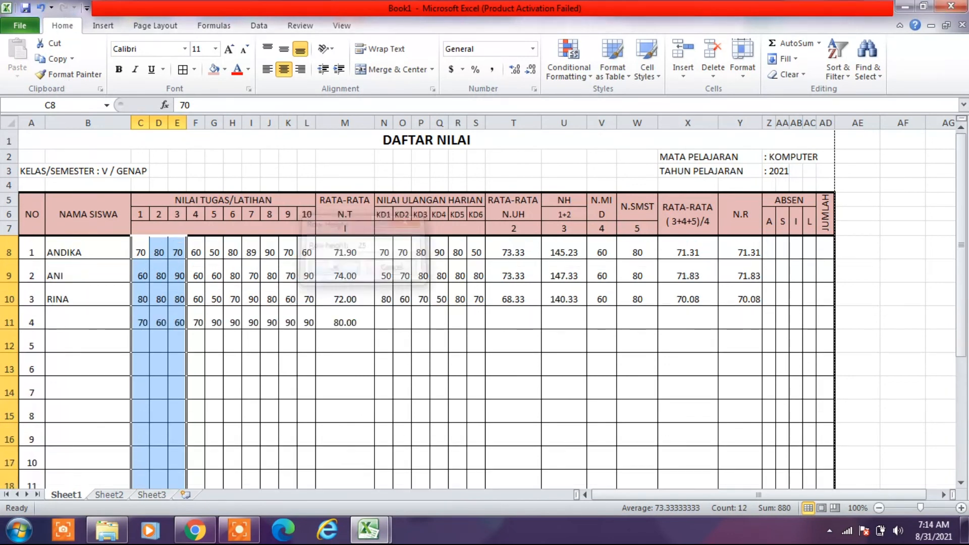
left_click(306, 369)
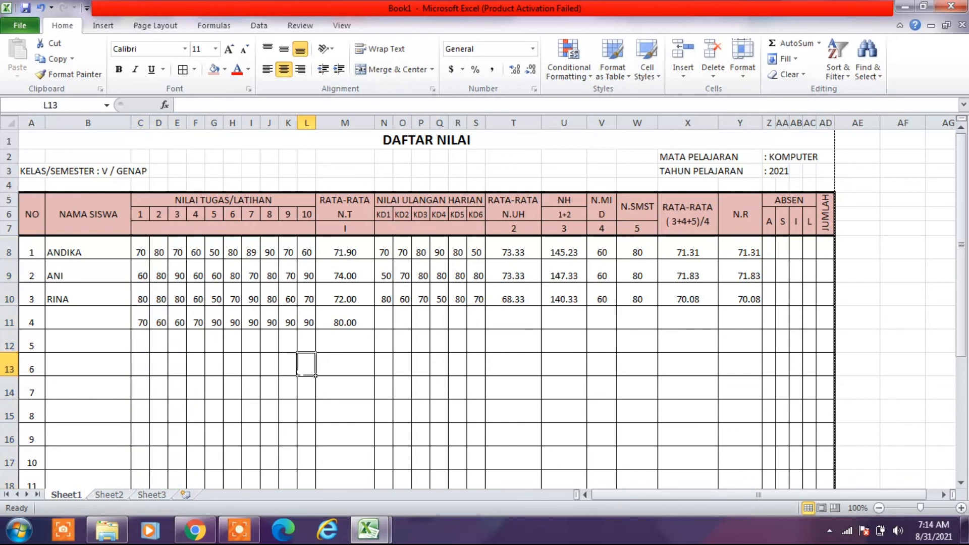
- Select all the student rows A8:AD22 of the grade table
scroll(306, 369, "down", 2)
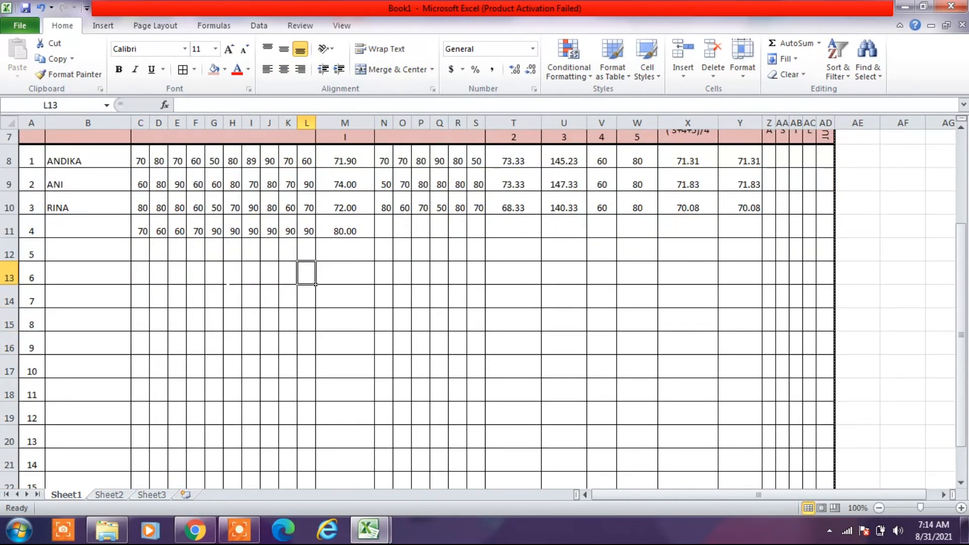
left_click_drag(30, 159, 834, 457)
left_click_drag(822, 491, 821, 442)
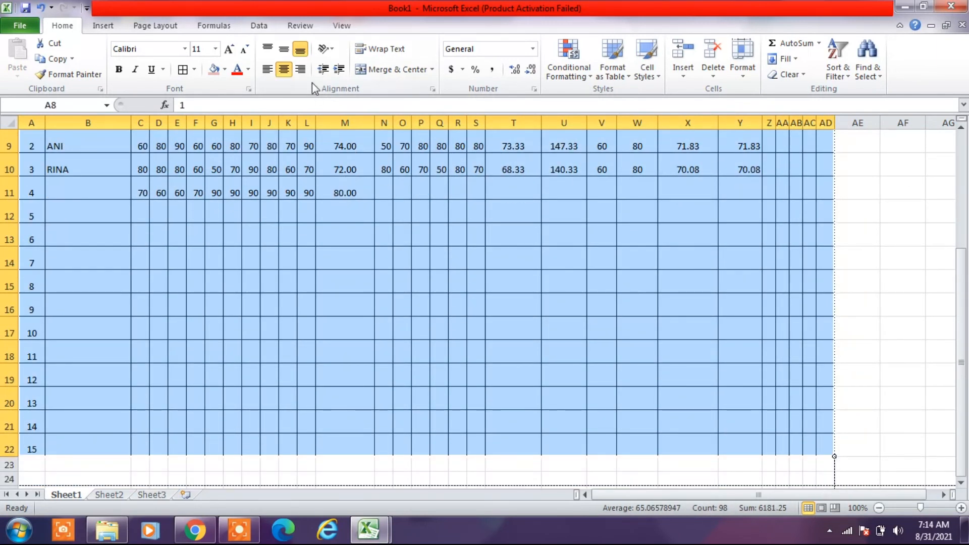
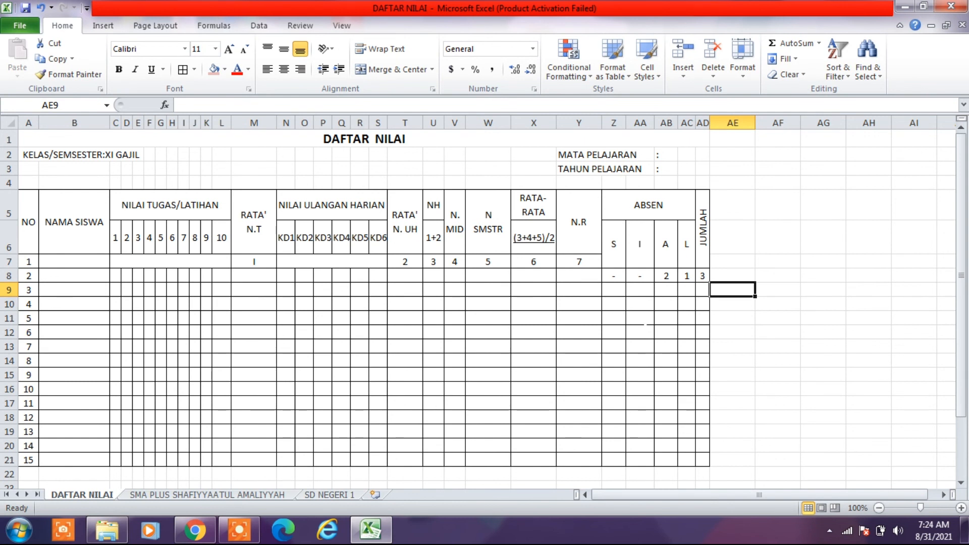
- Enter the student's name in the NAMA SISWA cell B8
left_click(95, 275)
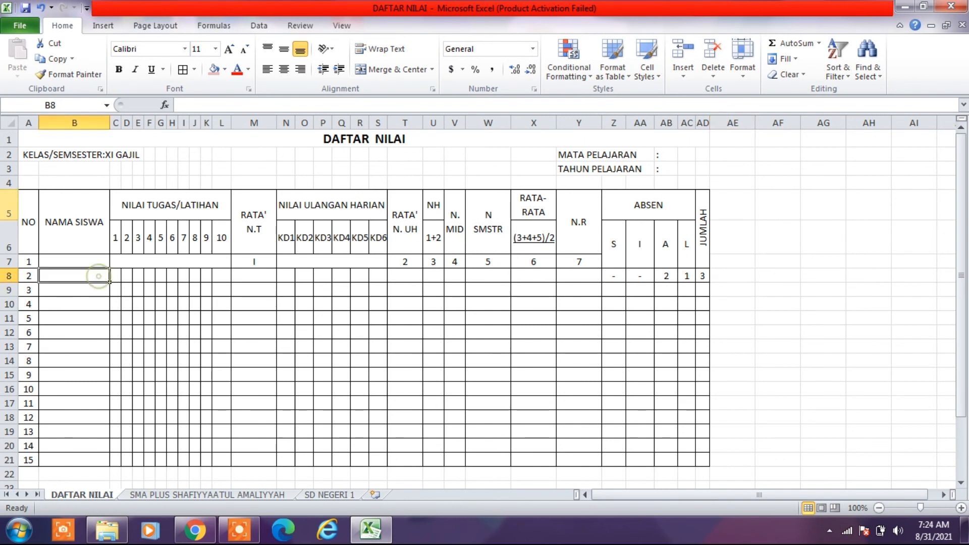
type("A")
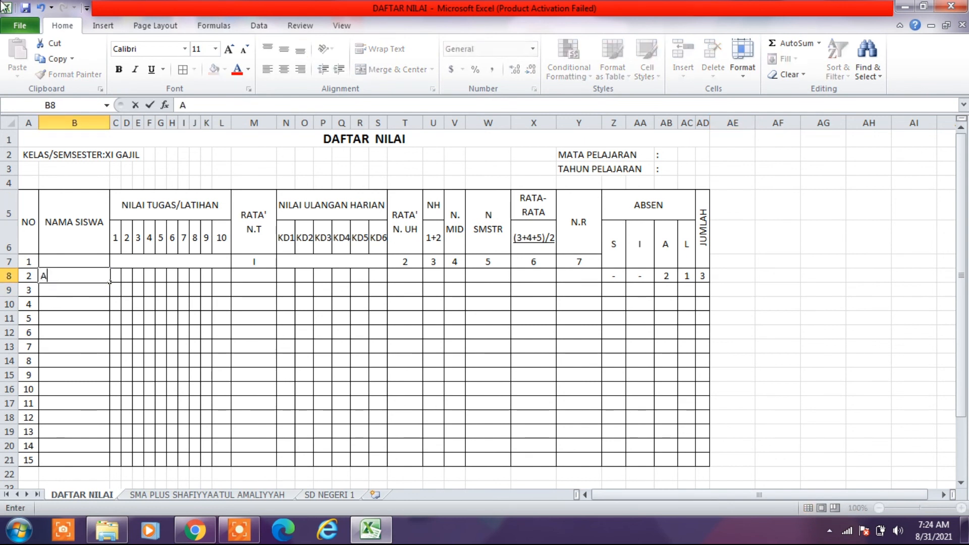
type("NDI")
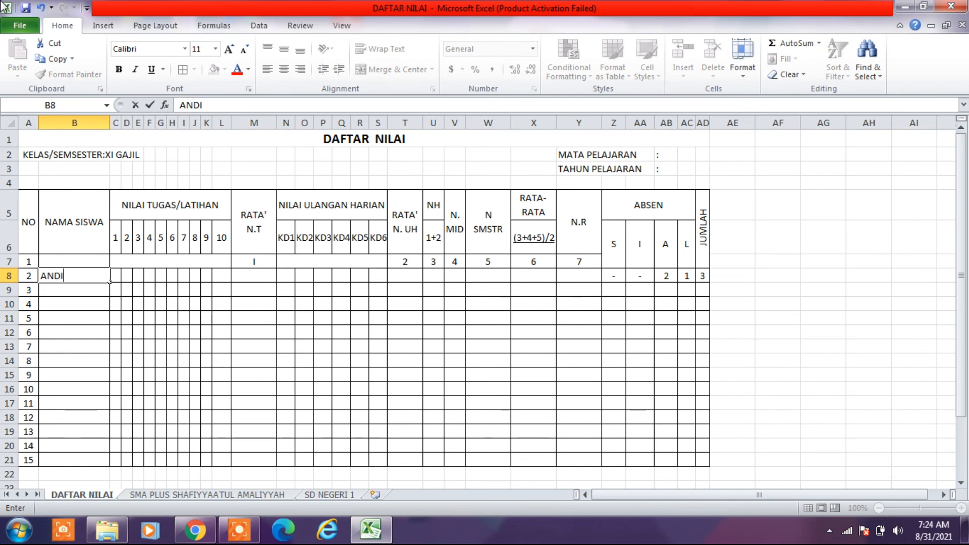
type("KA")
left_click(497, 318)
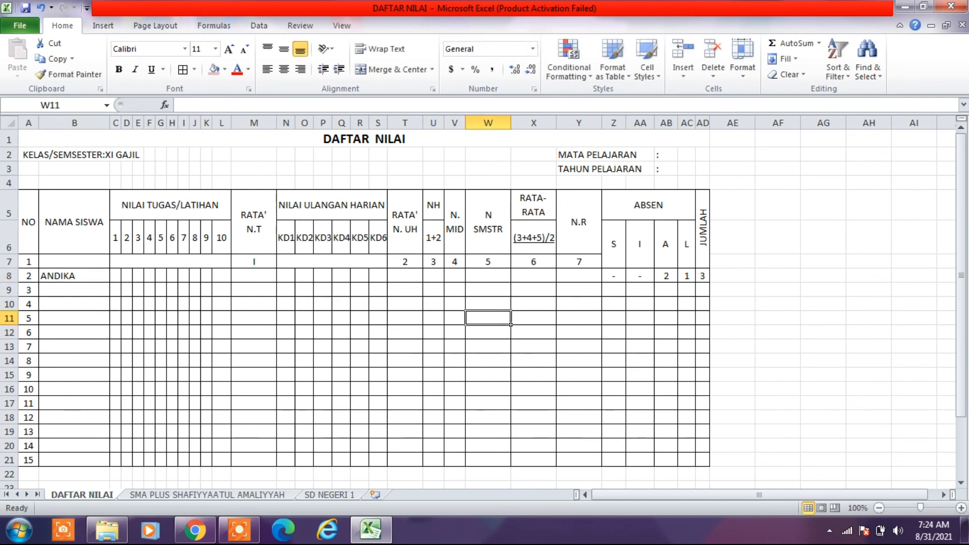
- Clear the S and I absence cells Z8:AA8 and re-enter a dash in each
left_click(614, 276)
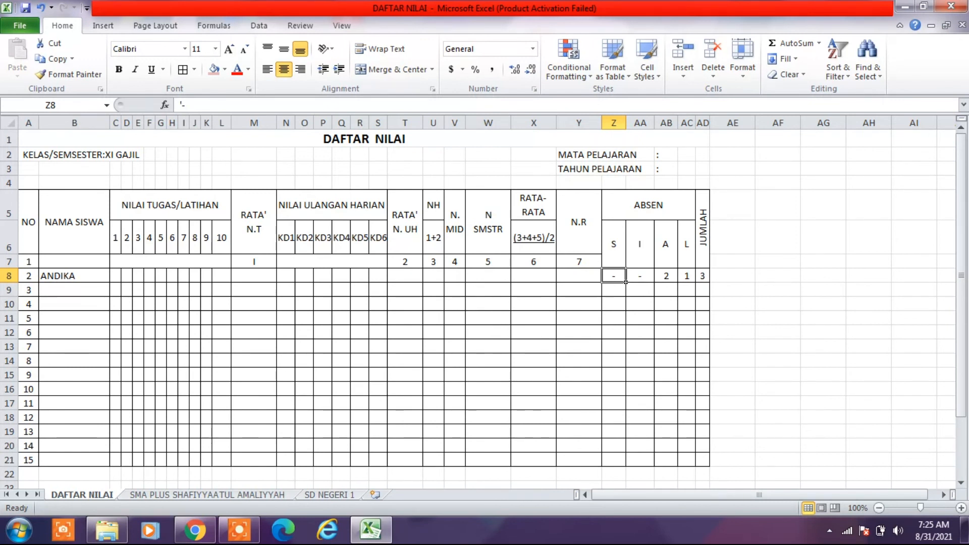
key("shift+Right")
key("Delete")
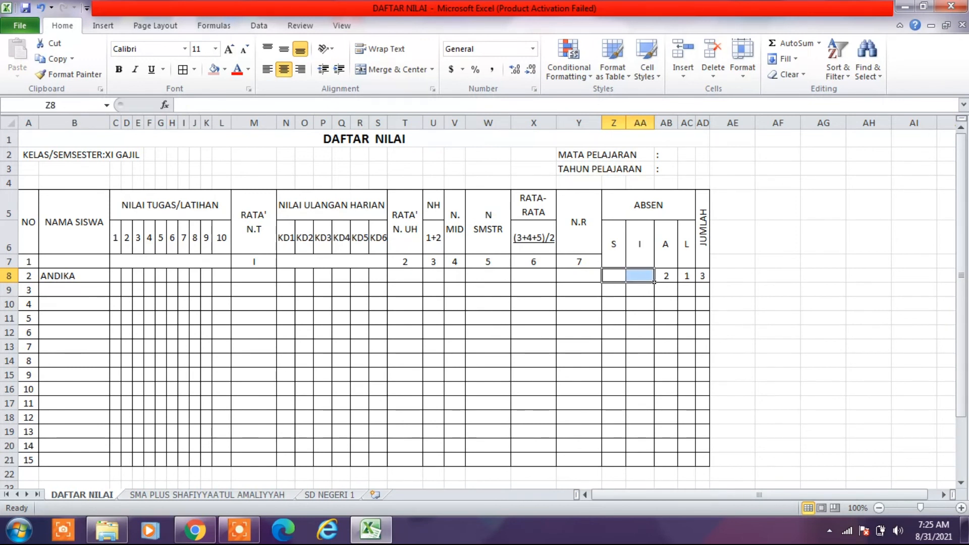
key("Left")
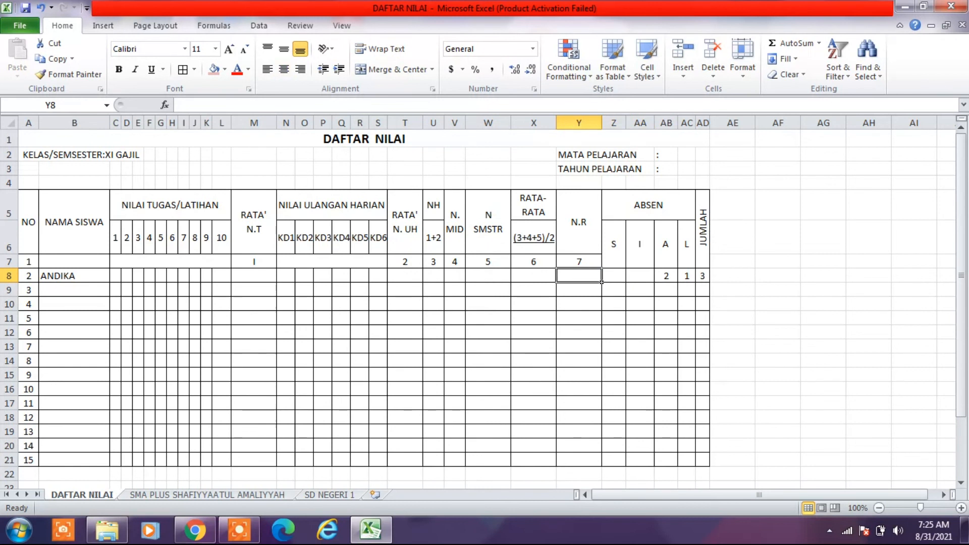
key("Right")
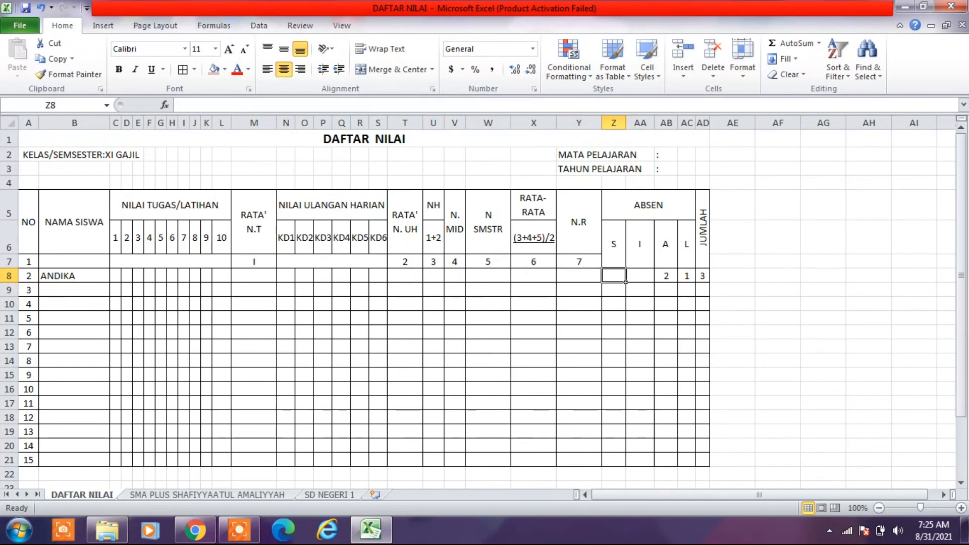
type("-")
key("Return")
key("Up")
key("Right")
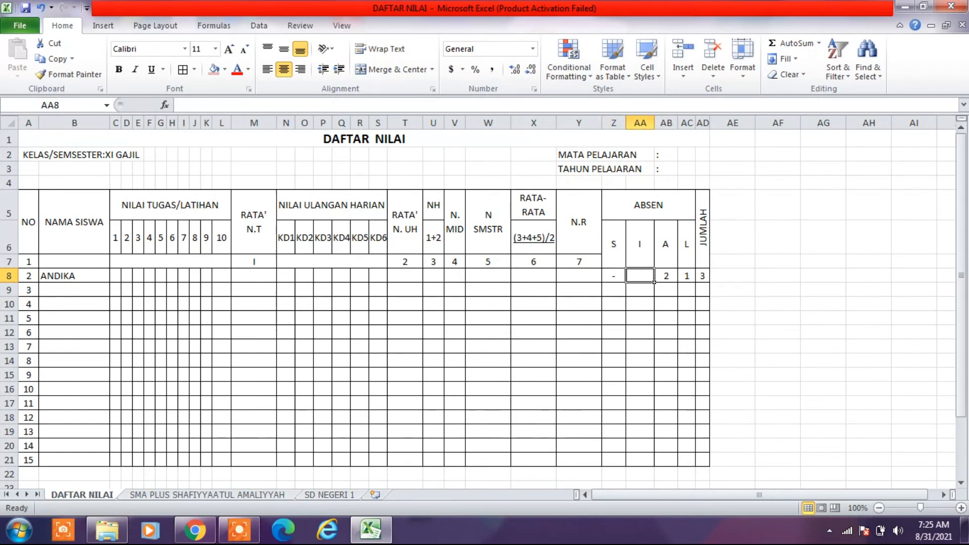
type("-")
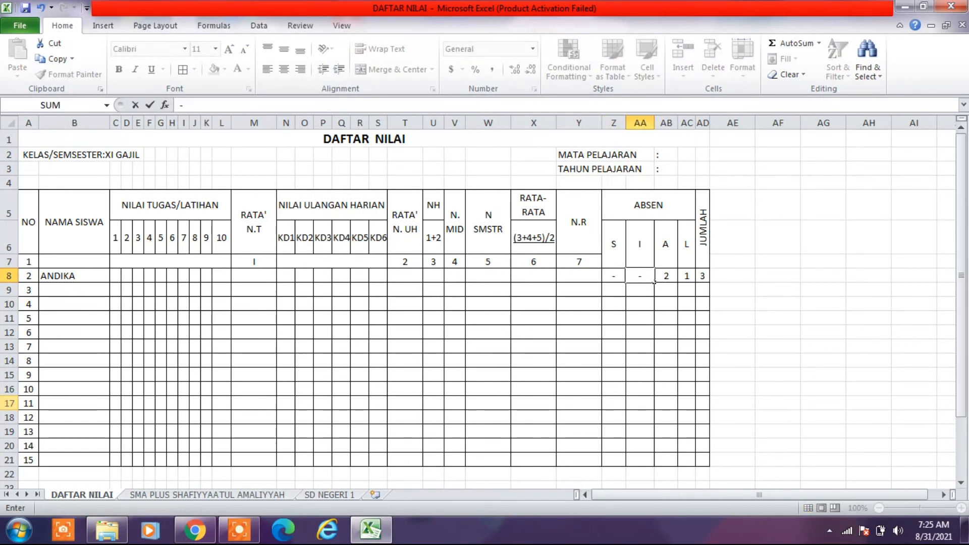
key("Return")
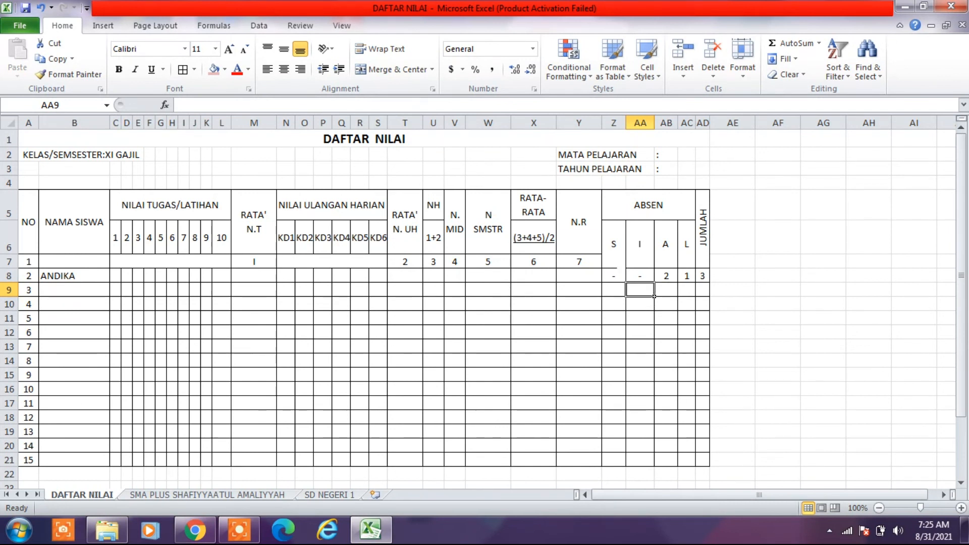
- Overwrite the S absence in Z8 with a text dash entered as '-
key("Up")
key("Left")
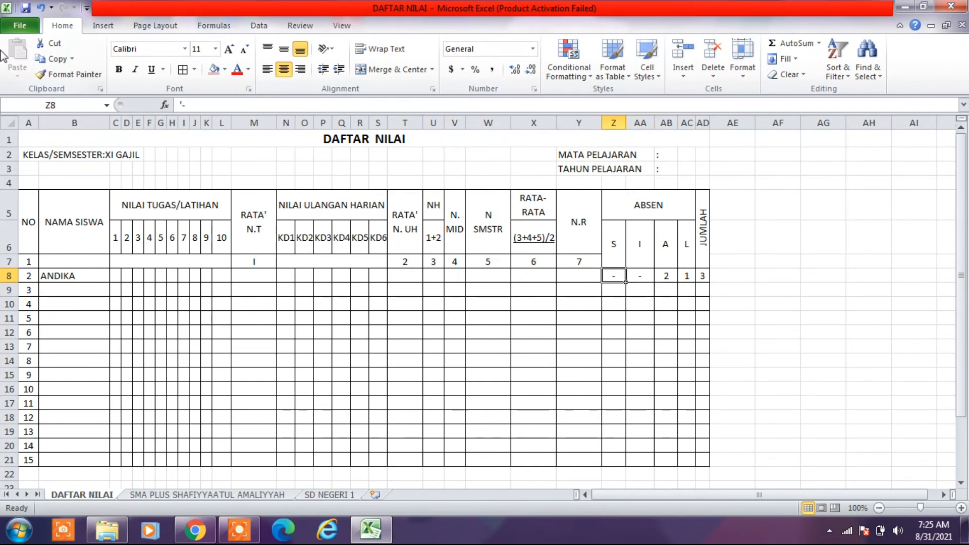
type("'")
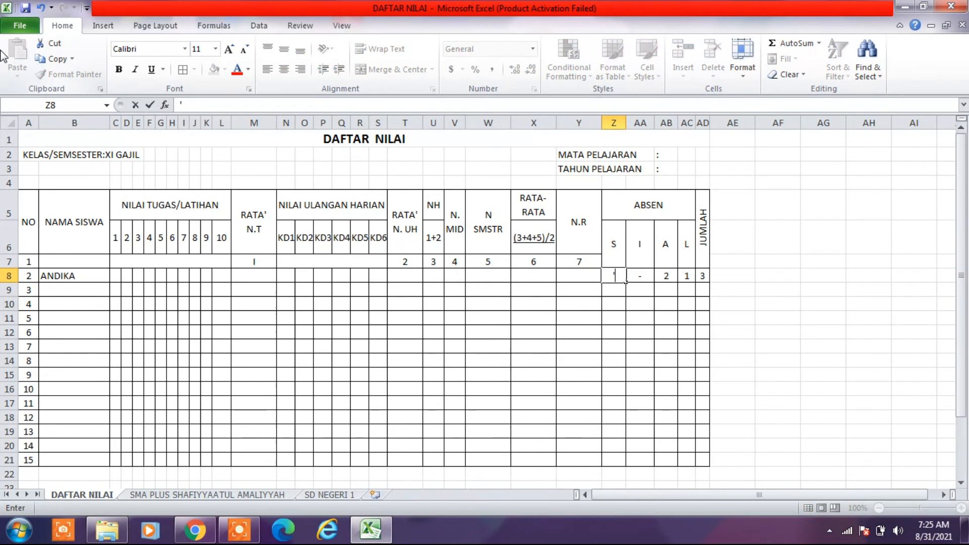
type("-")
key("Return")
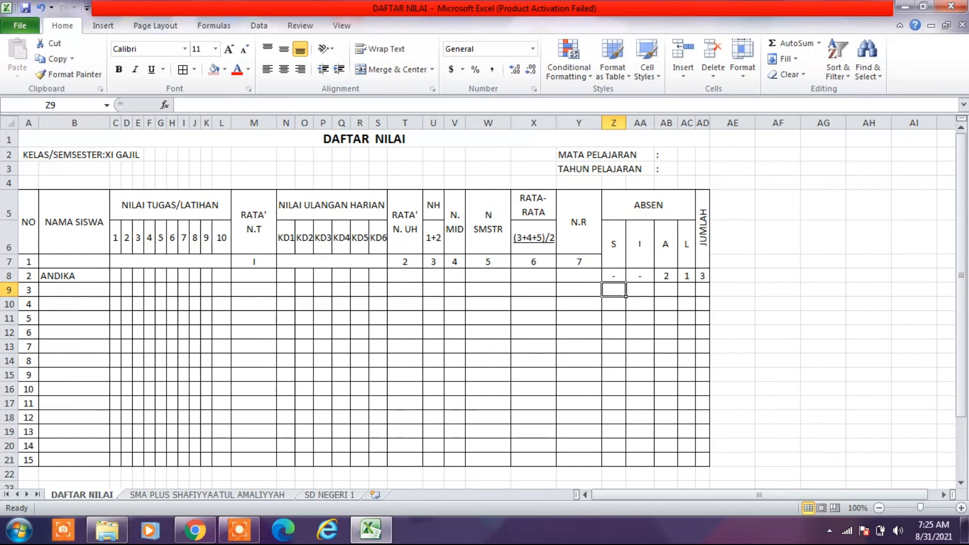
- Clear the JUMLAH cell AD8 and rebuild its total with AutoSum as =SUM(Z8:AC8)
left_click(637, 275)
left_click(666, 276)
left_click(686, 277)
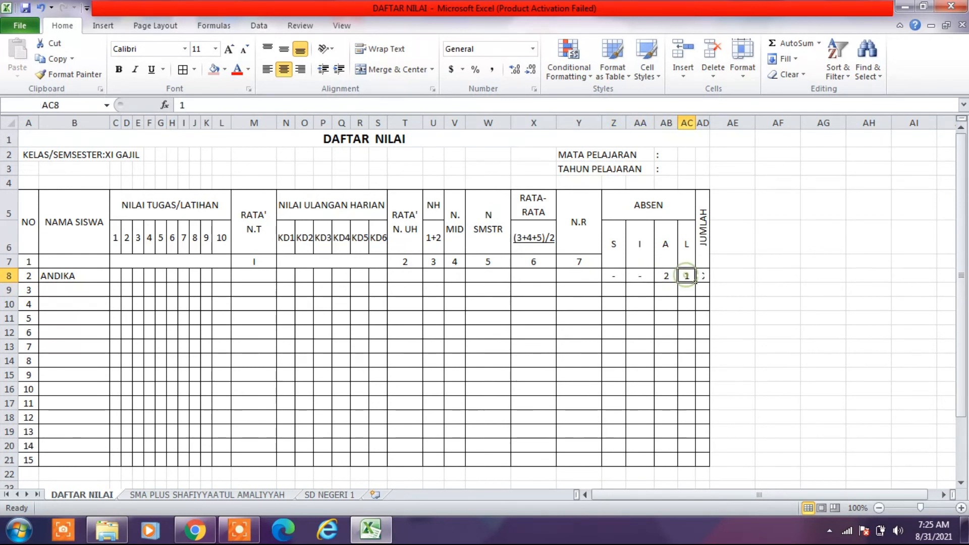
left_click(702, 276)
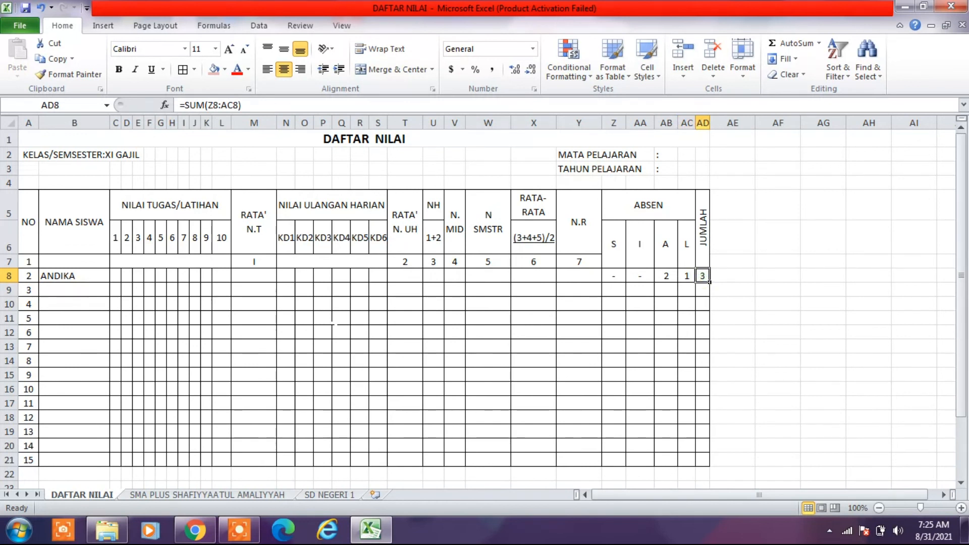
key("Delete")
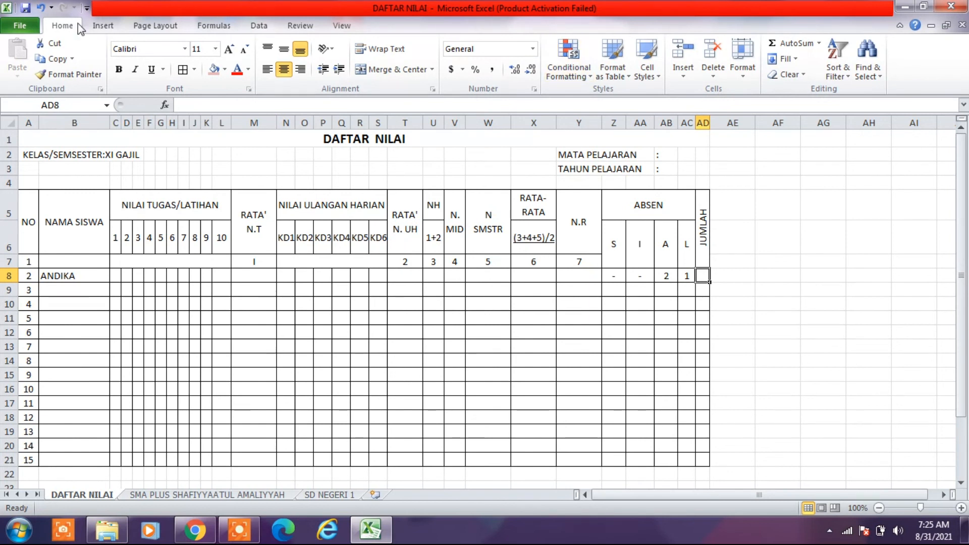
left_click(791, 43)
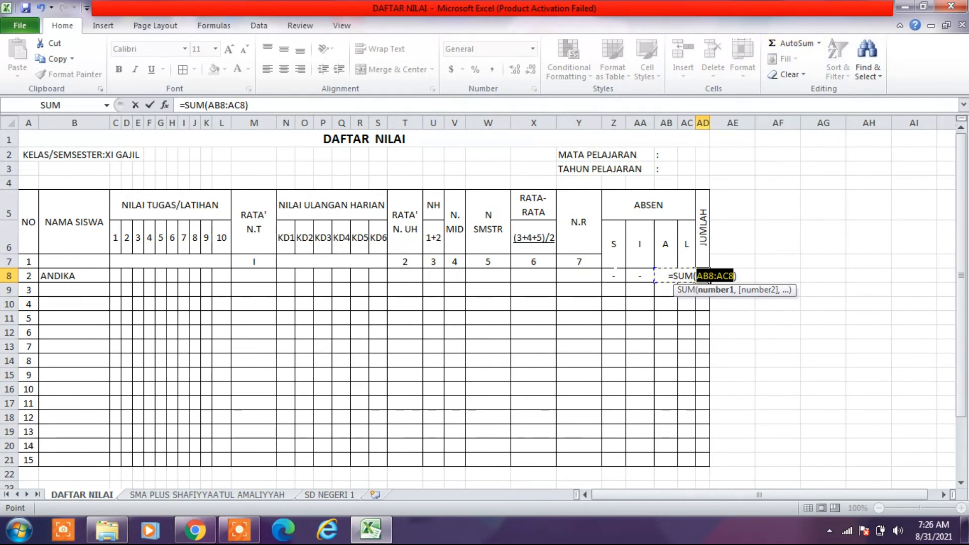
left_click_drag(614, 276, 687, 277)
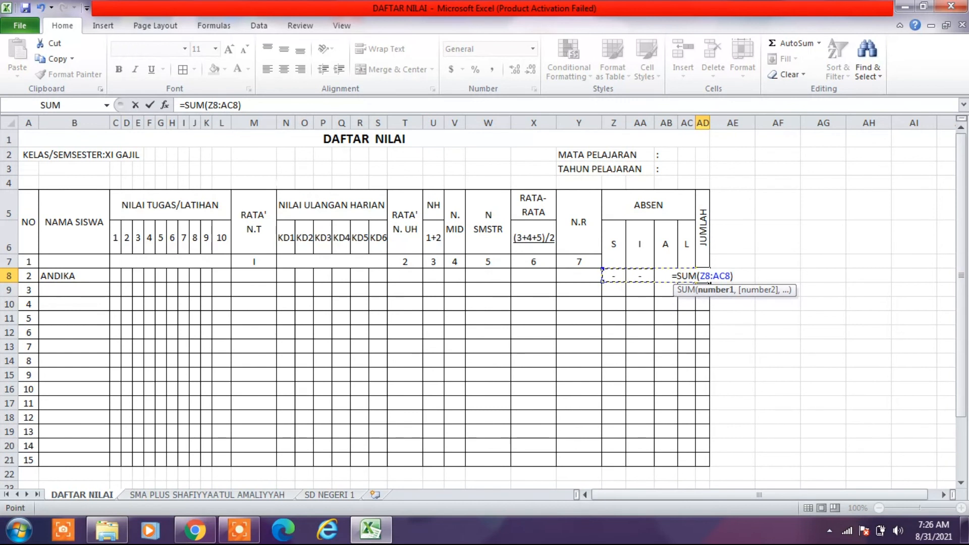
key("Return")
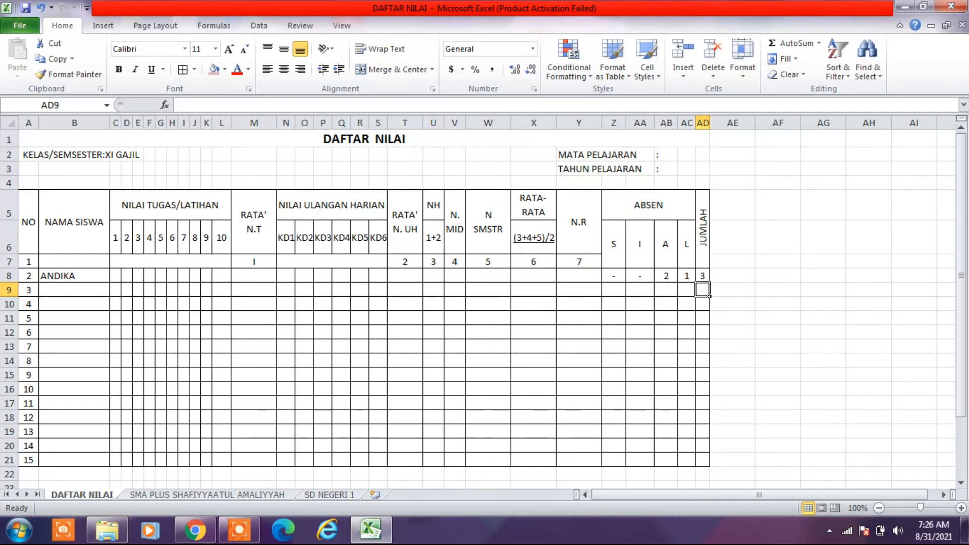
- Enter the absences 1 under S in Z9 and 2 under I in AA9
left_click(617, 291)
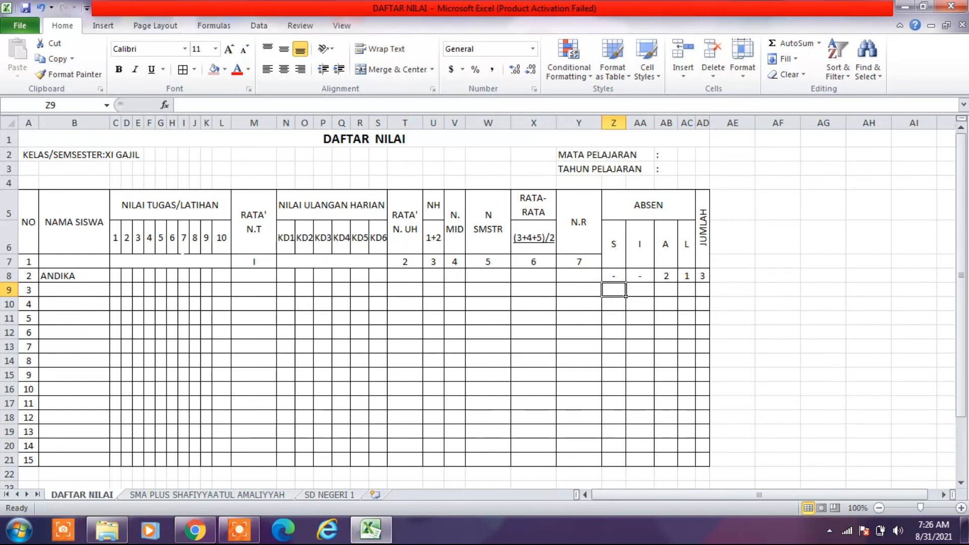
type("1")
key("Tab")
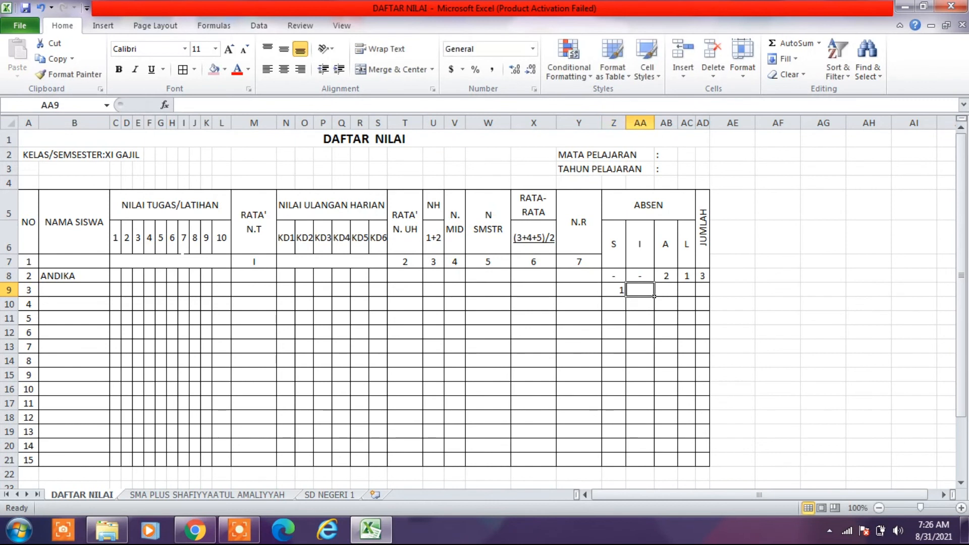
type("2")
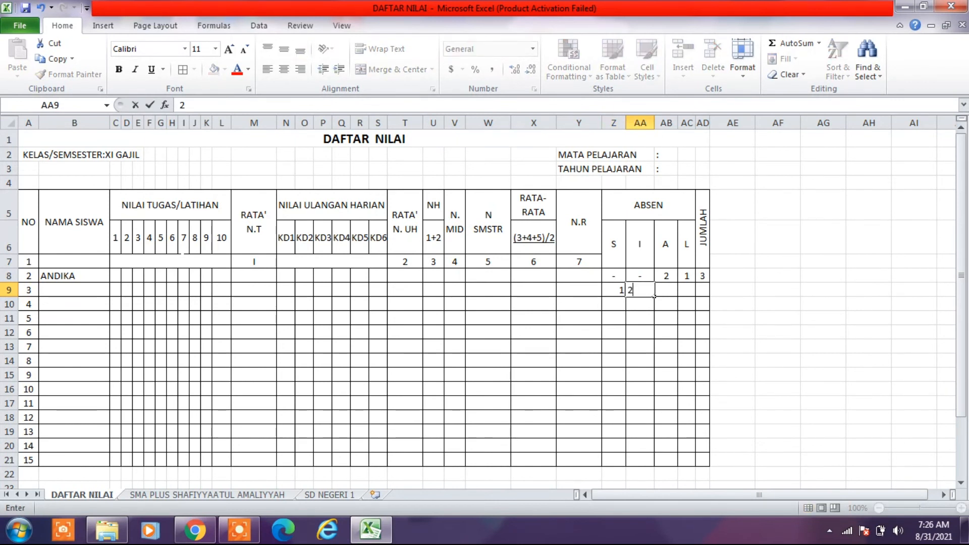
key("Tab")
type("-")
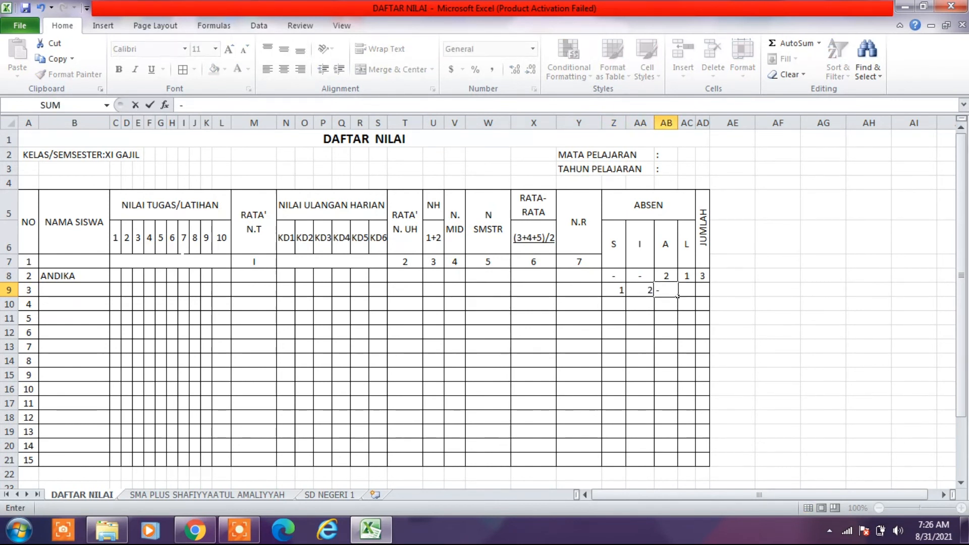
left_click(679, 296)
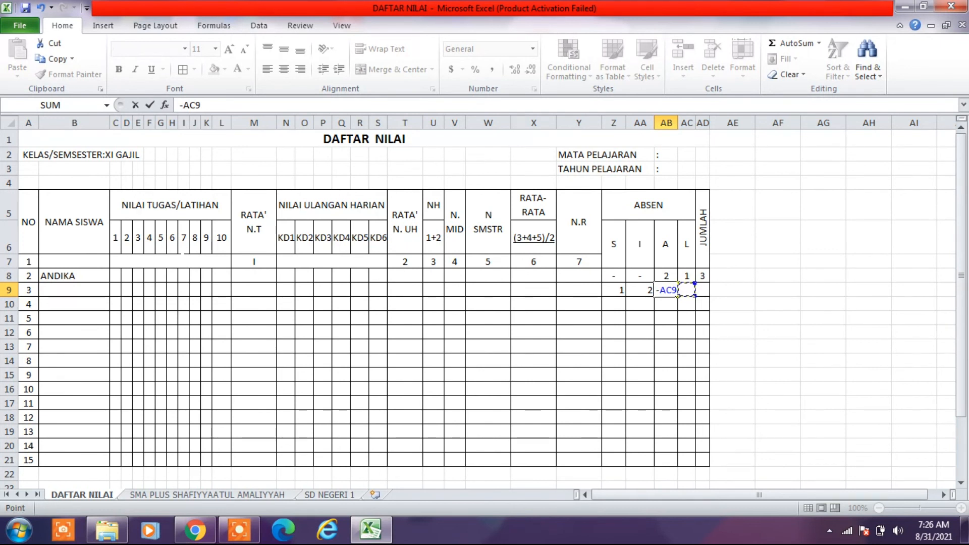
left_click(678, 296)
type("'")
key("BackSpace")
key("BackSpace")
key("BackSpace")
key("BackSpace")
key("BackSpace")
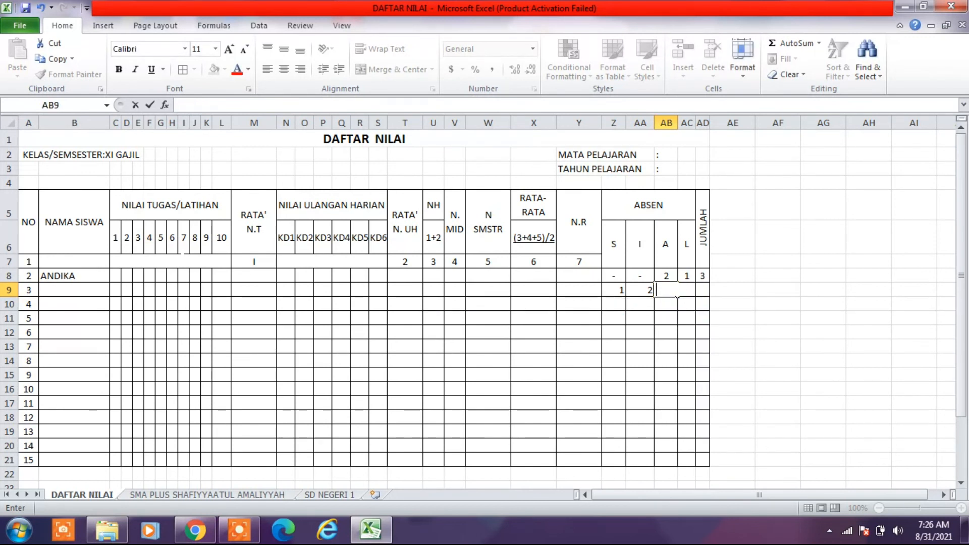
key("Escape")
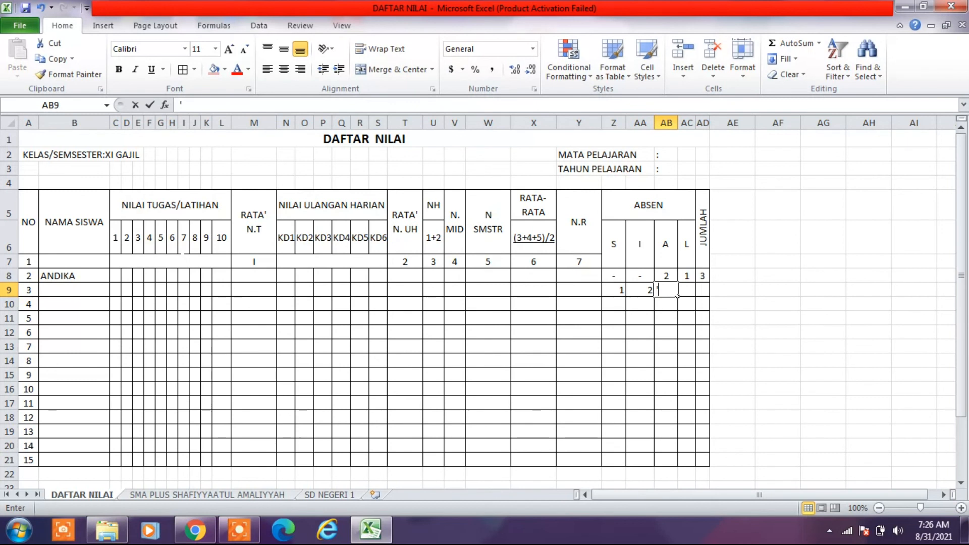
- Enter text dashes as '- under A in AB9 and under L in AC9
type("'-")
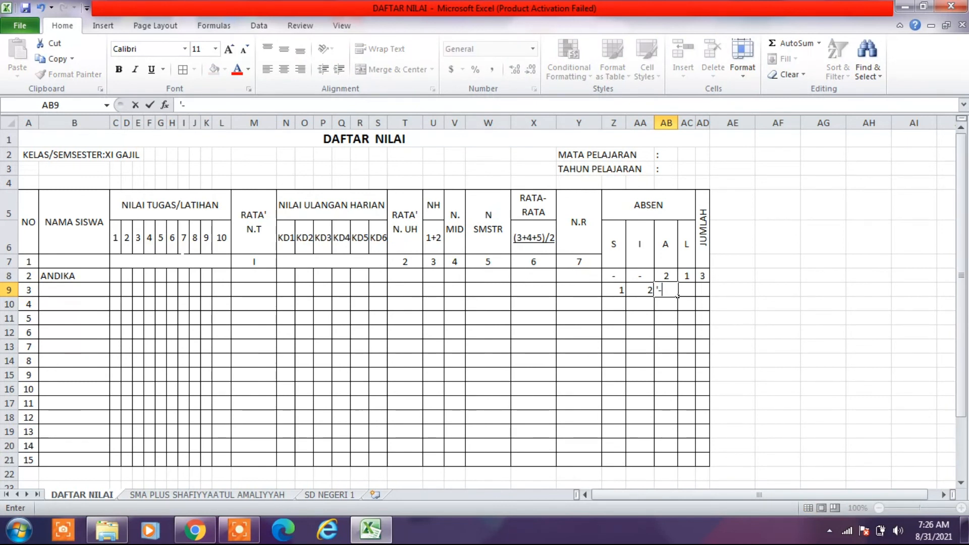
key("Return")
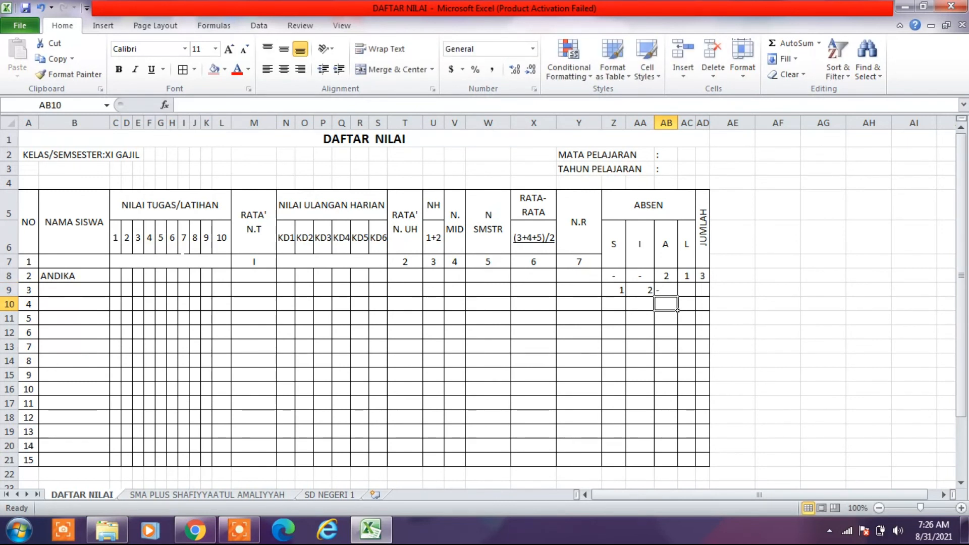
key("Up")
key("Right")
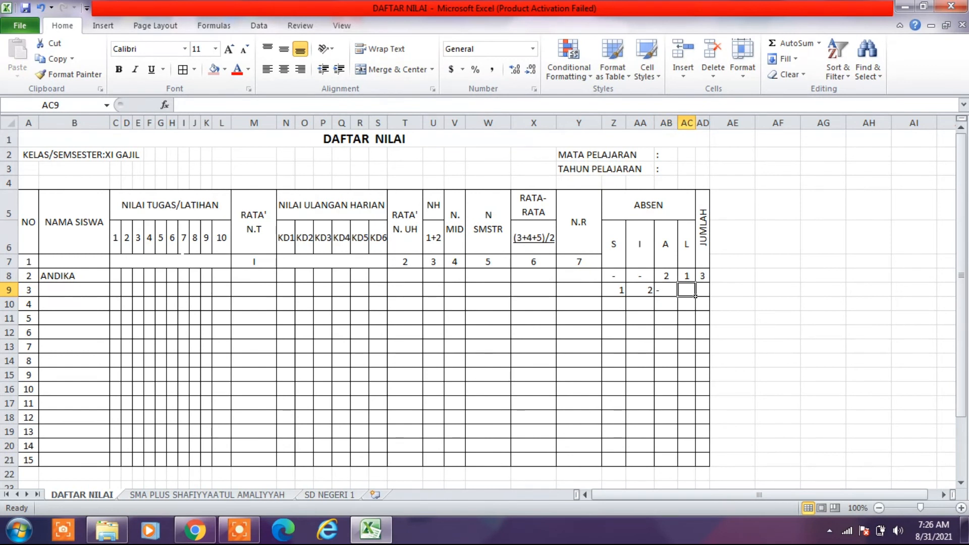
type("'-")
key("Return")
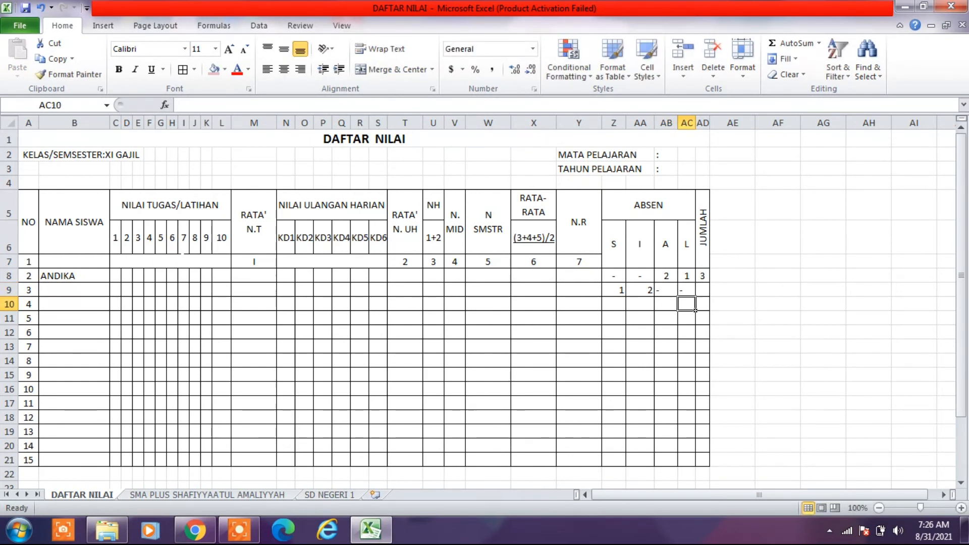
- Center the dashes in AB9:AC9 horizontally and deselect the cells
left_click_drag(666, 290, 687, 291)
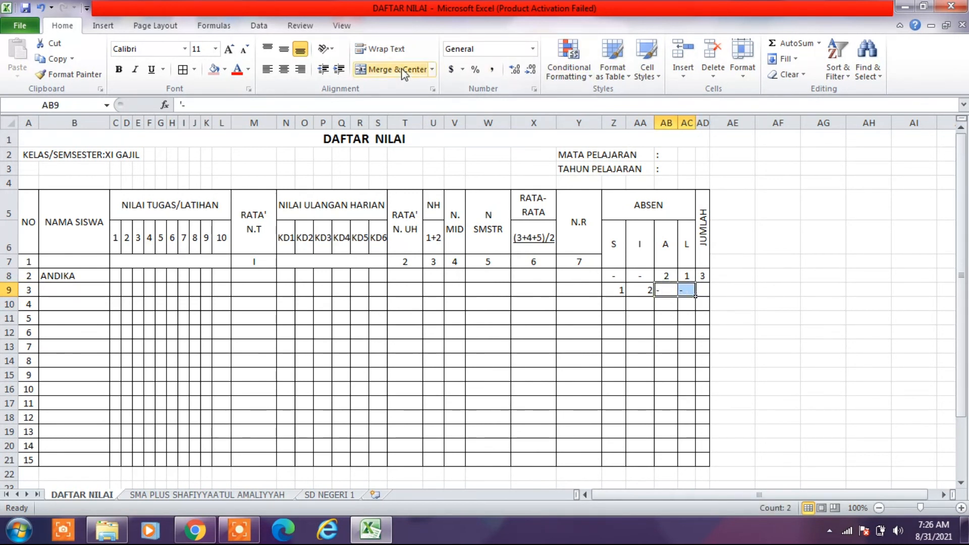
left_click(287, 69)
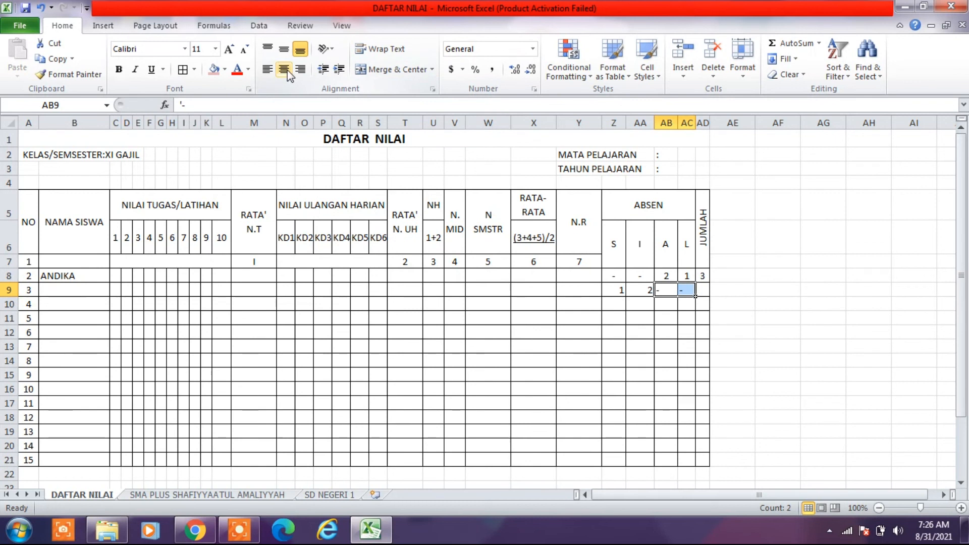
left_click(609, 348)
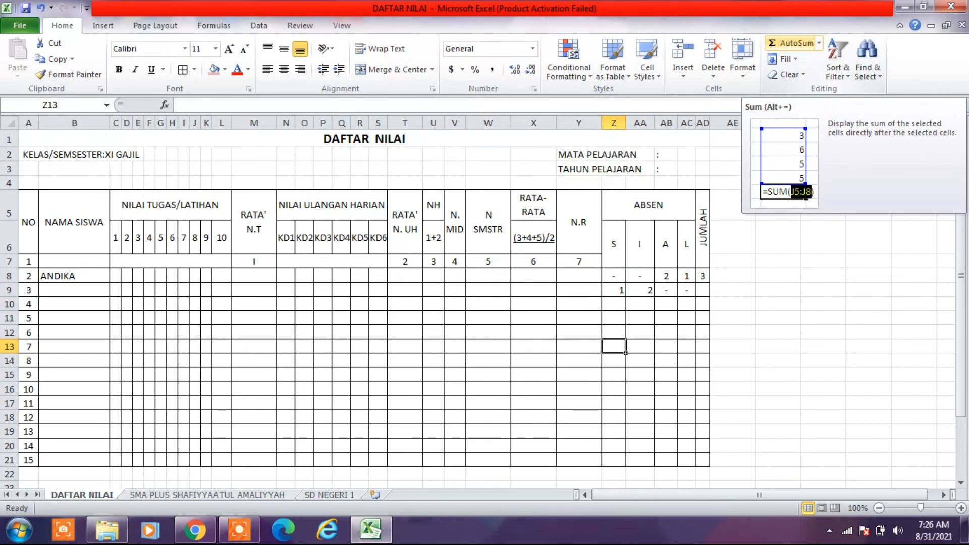
left_click(731, 318)
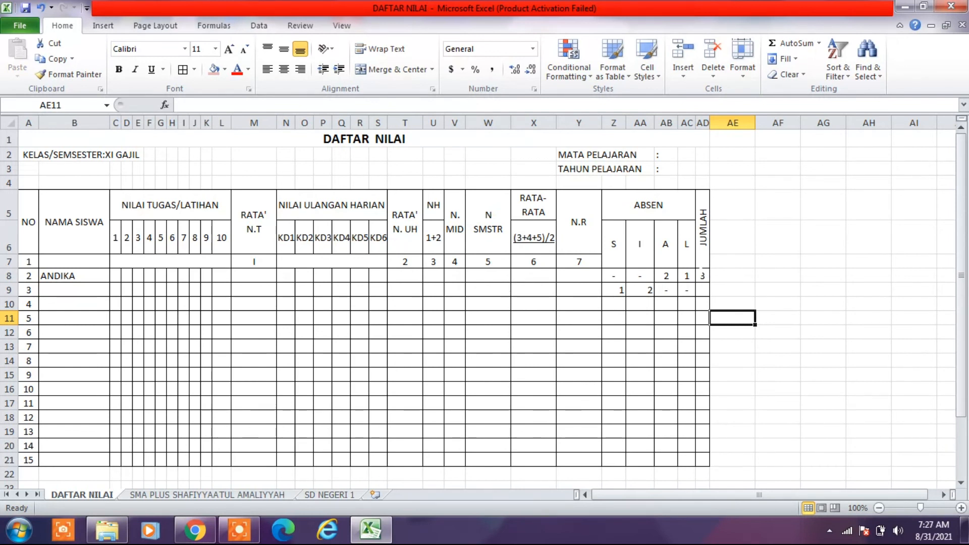
- Fill the JUMLAH total formula from AD8 down into AD9 and deselect the cells
left_click(702, 274)
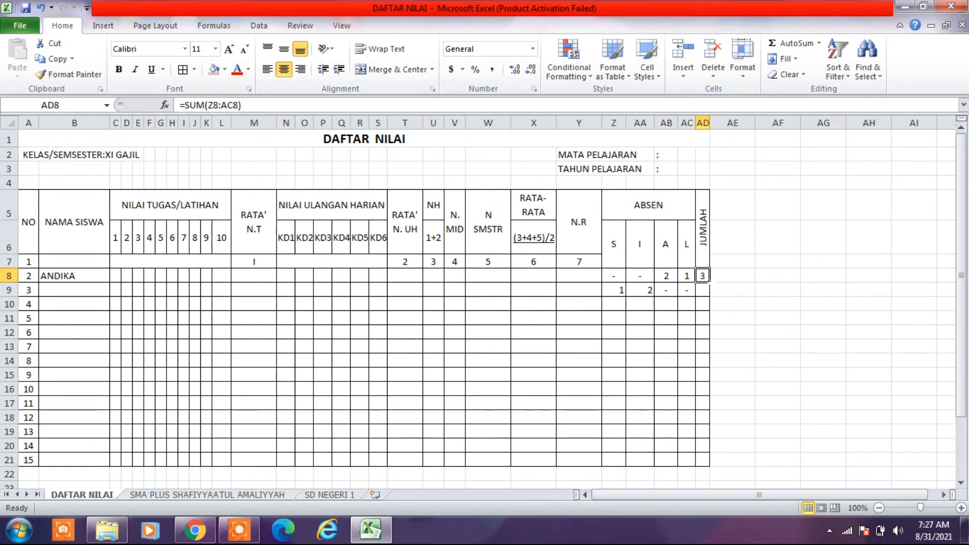
left_click_drag(710, 282, 710, 297)
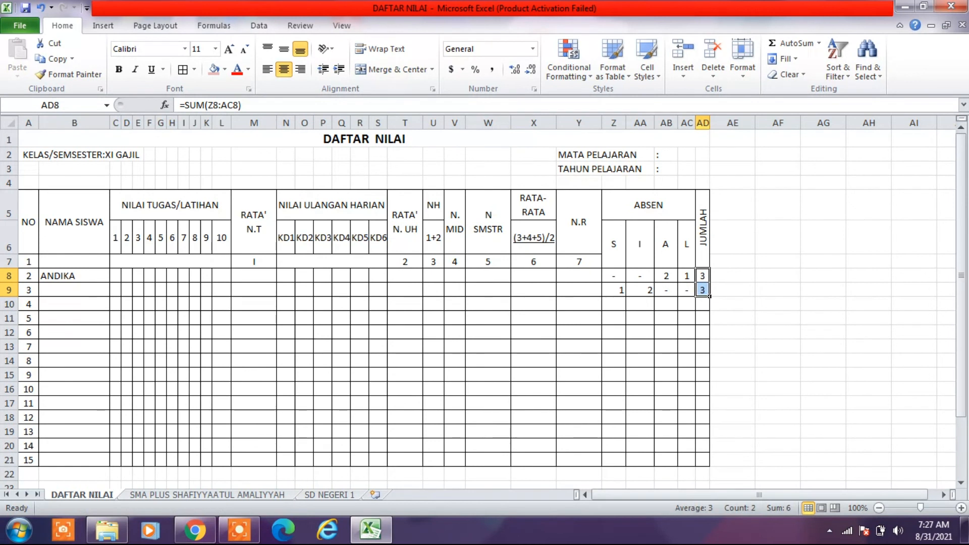
left_click(741, 332)
- Set the absence under I in AA9 to 1 and center the values in Z9:AA9 horizontally
left_click(641, 290)
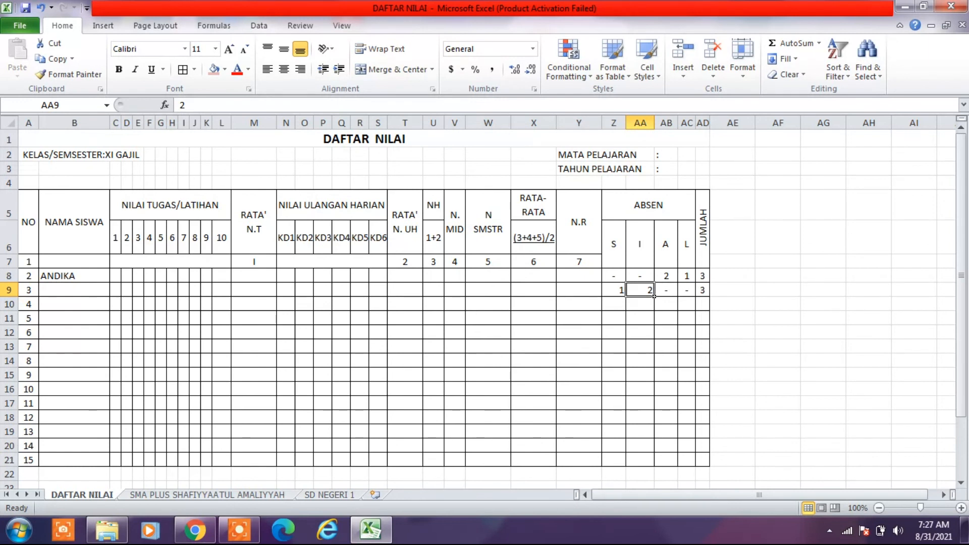
type("1")
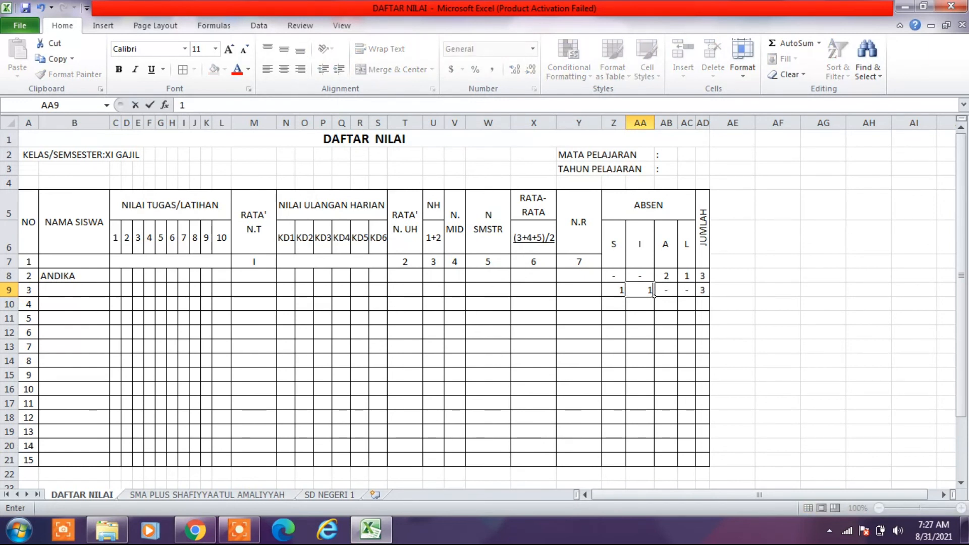
key("Return")
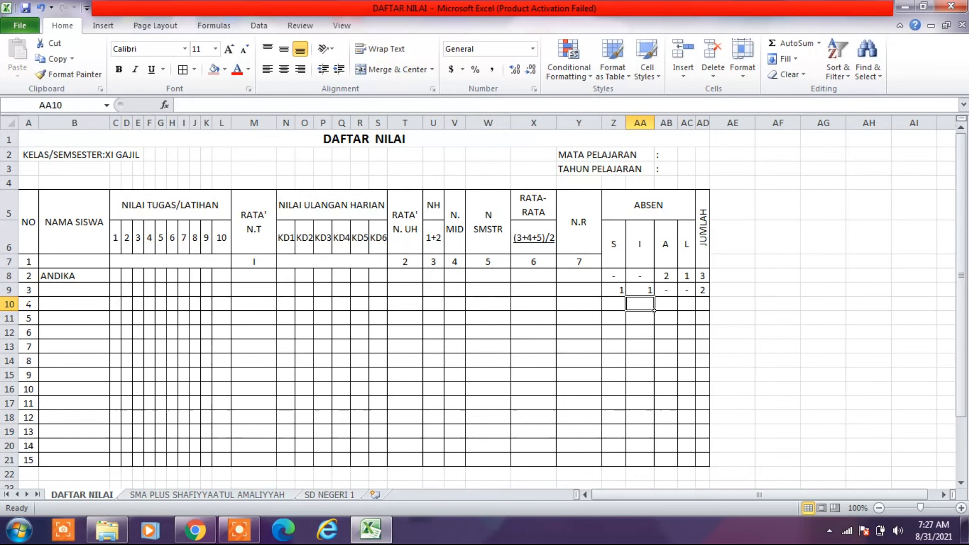
left_click_drag(616, 290, 650, 294)
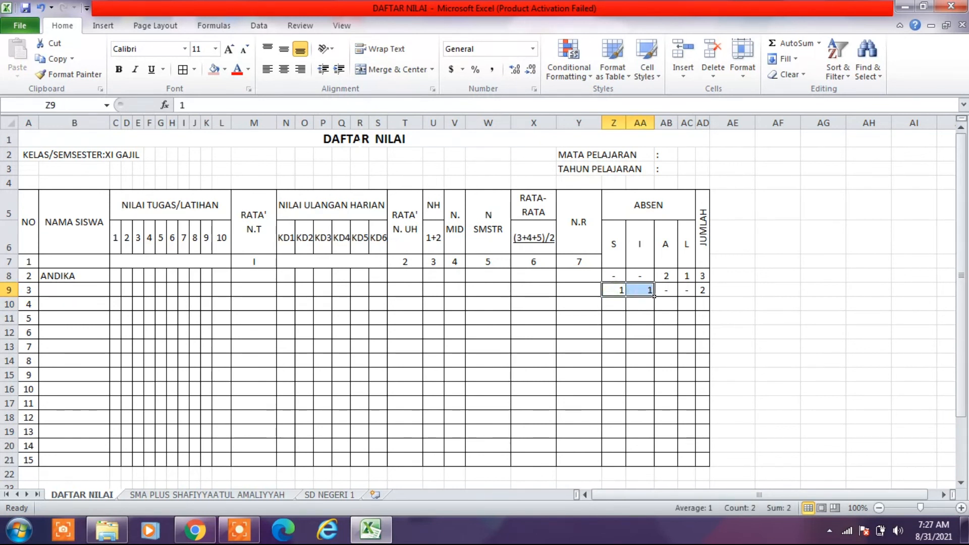
left_click(286, 71)
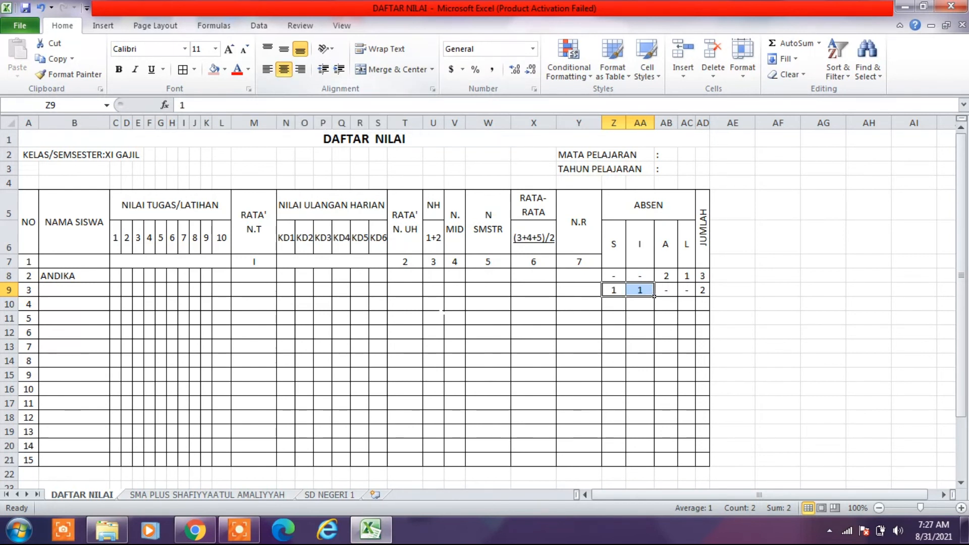
left_click(454, 346)
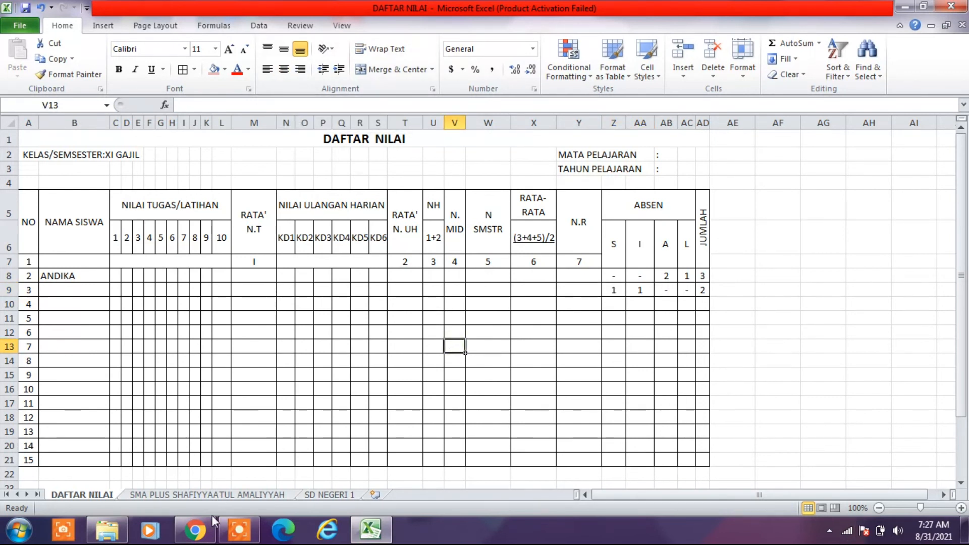
left_click(248, 540)
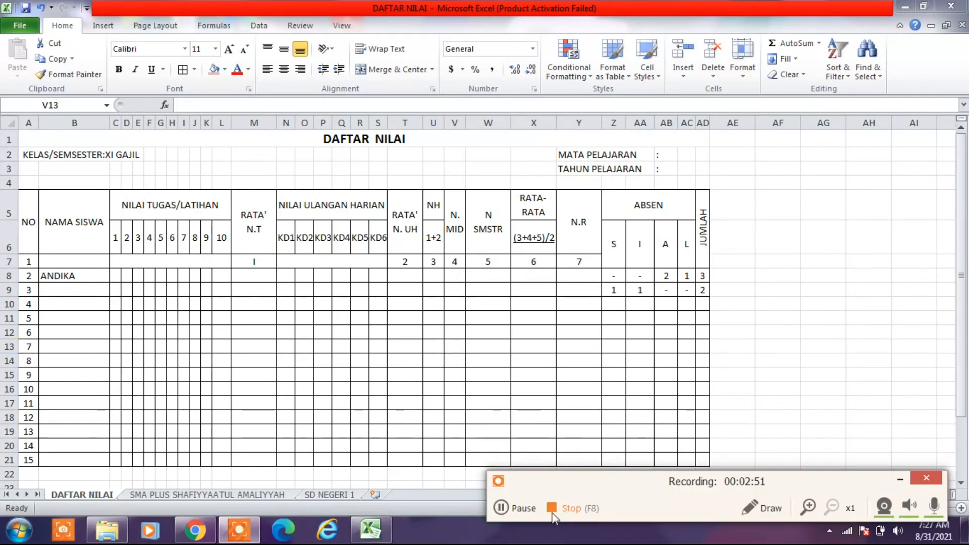